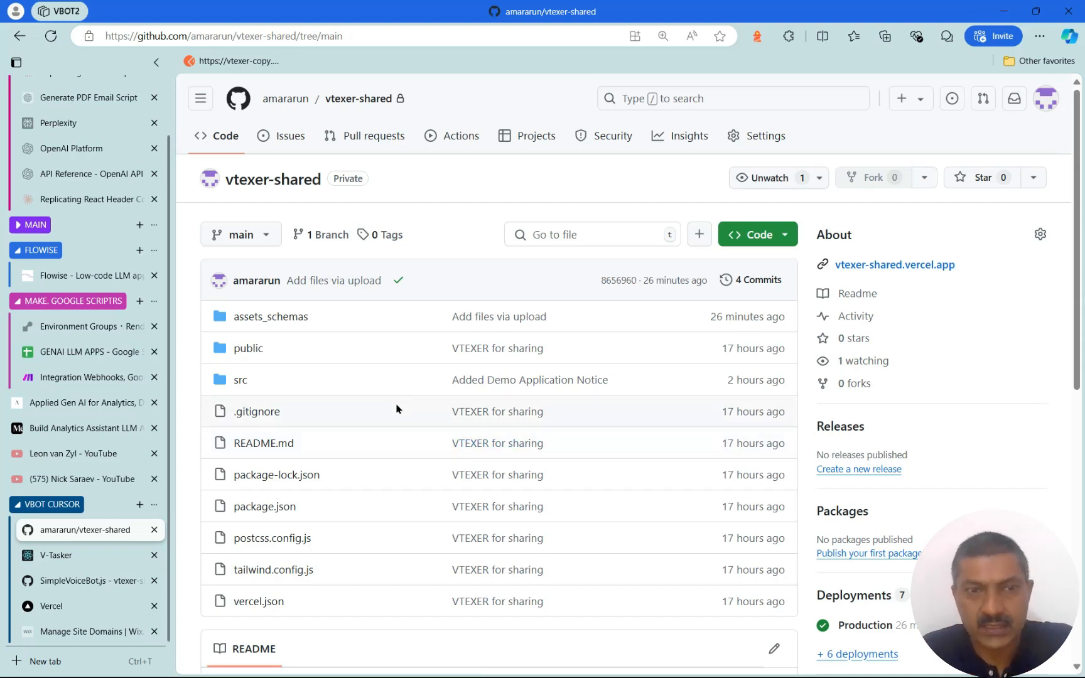
Switch from the vtexer-shared GitHub repo to the deployed V-Tasker app
click(96, 556)
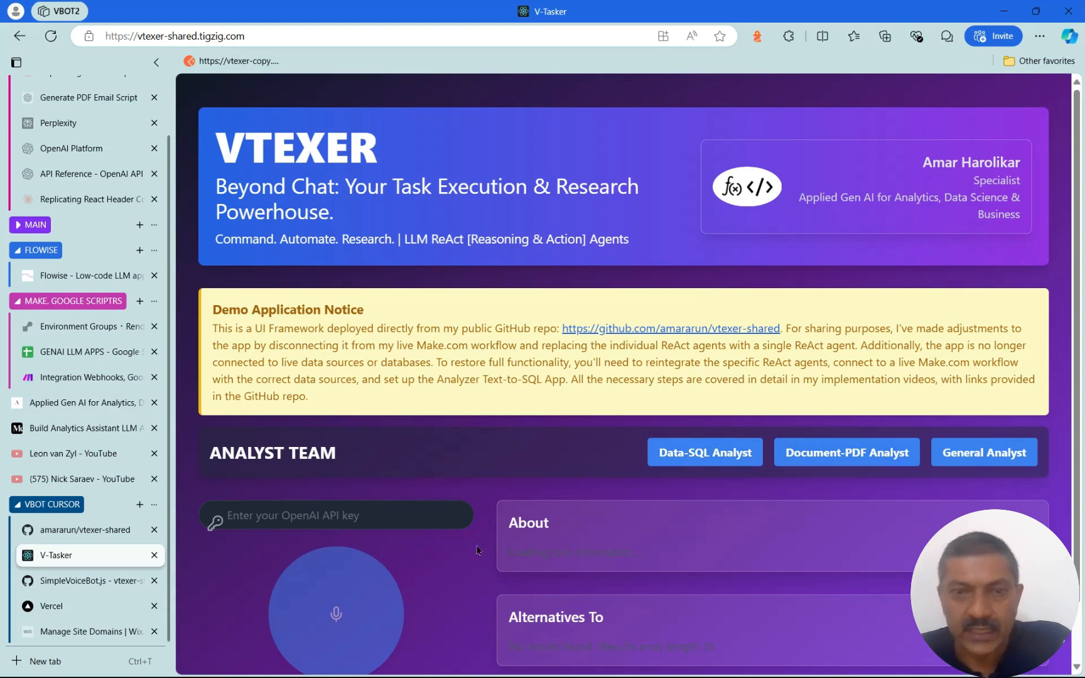
Fill the OpenAI API key field with the saved key
scroll(440, 521, down, 1)
click(338, 451)
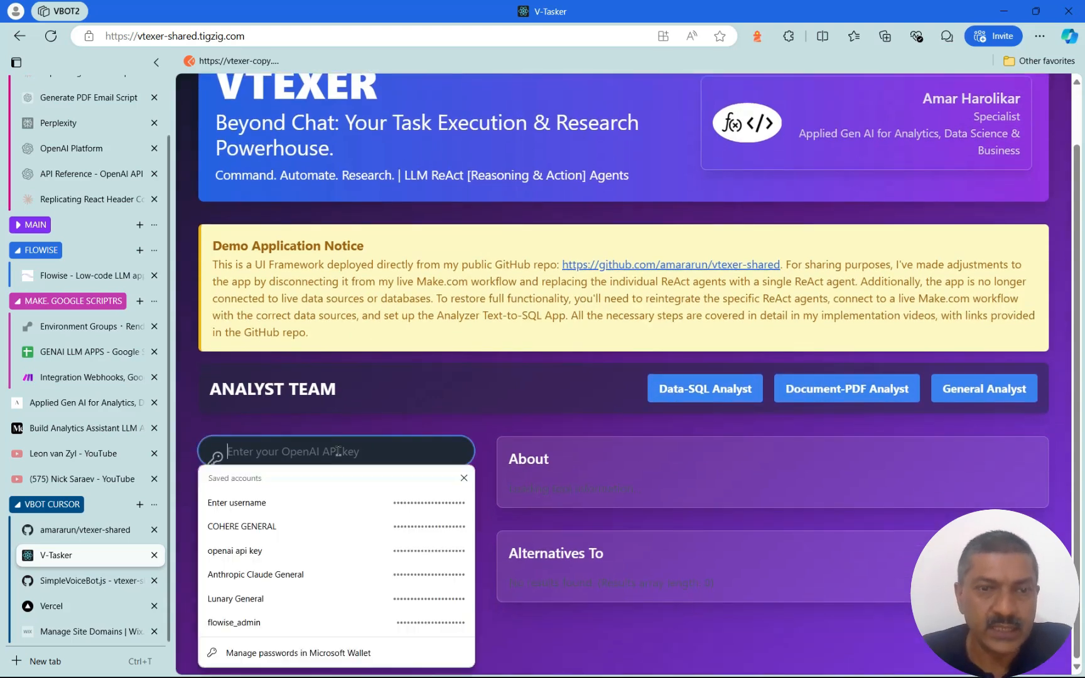
click(405, 549)
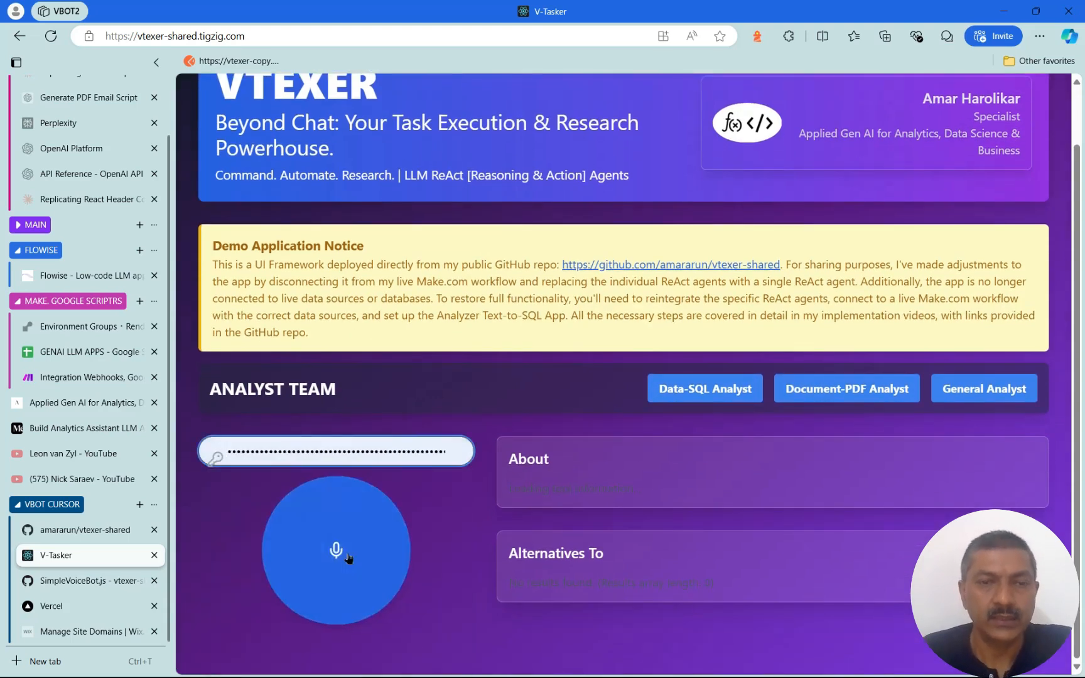
Voice-request adding LVectorShift as an LLM app platform, then open Quick Reaction Analyst
click(352, 564)
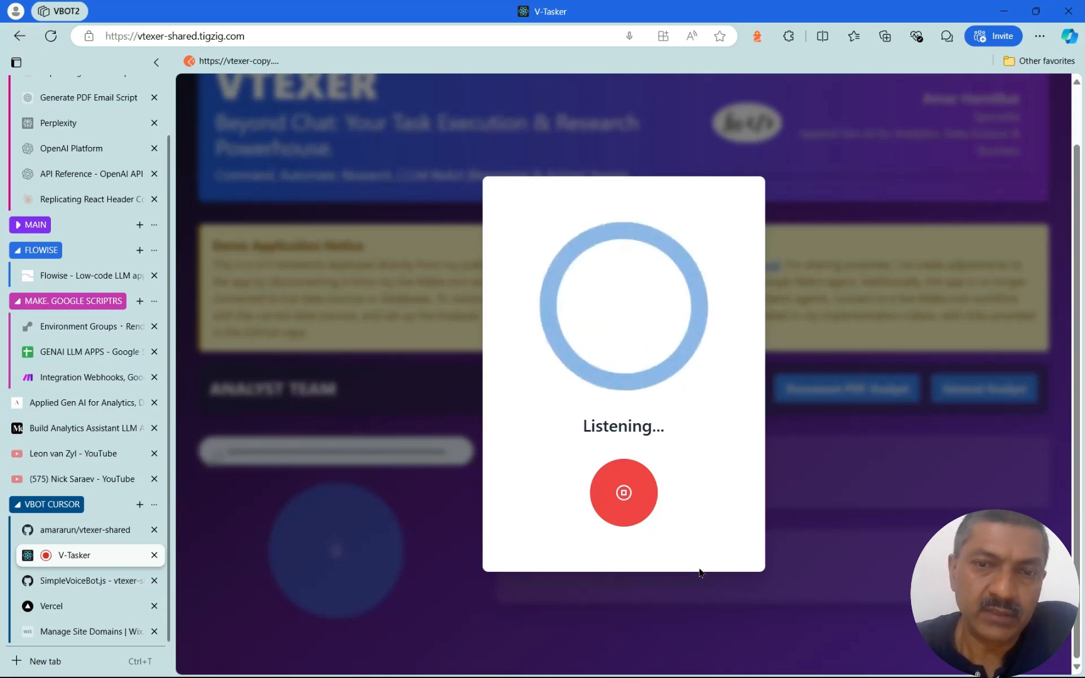
click(631, 501)
scroll(779, 609, down, 1)
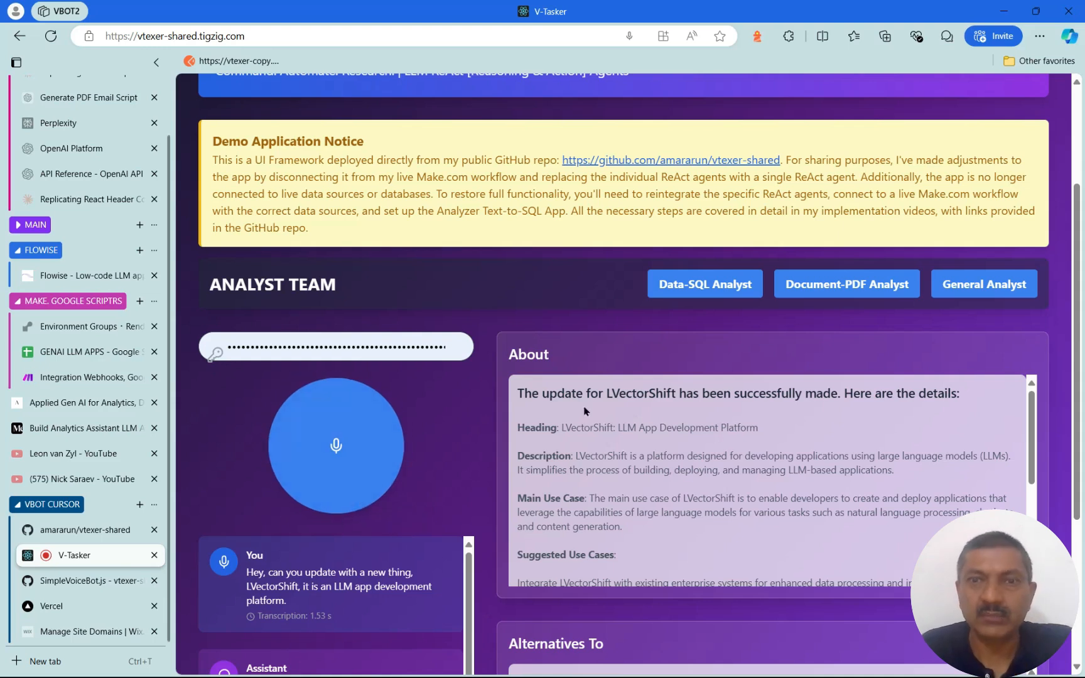
click(701, 287)
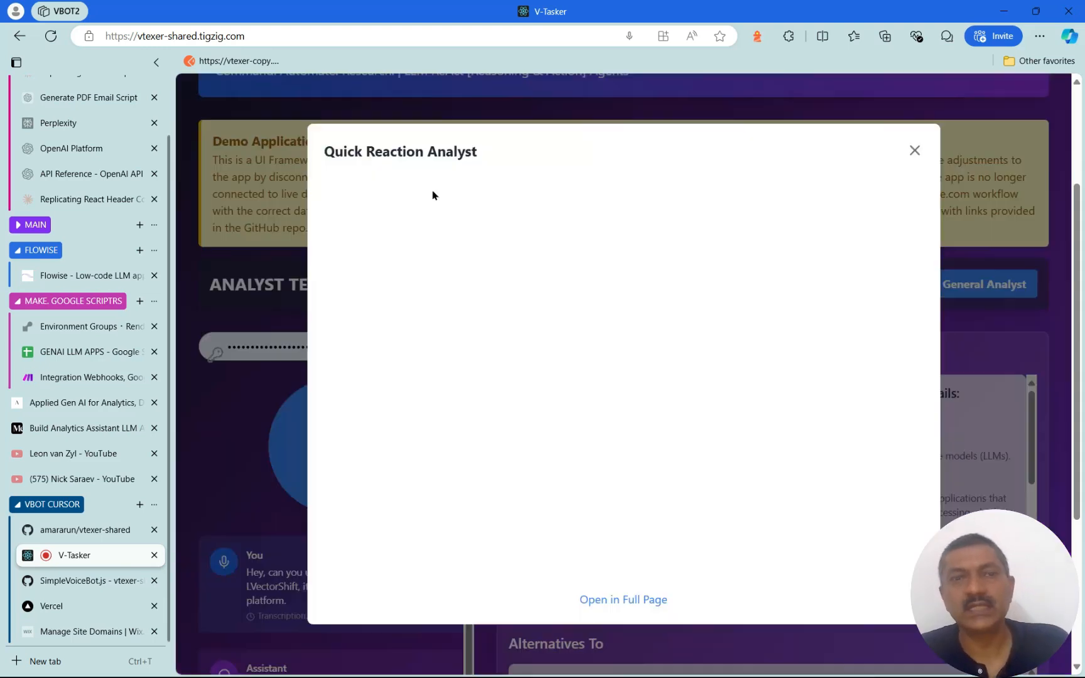
Close the Quick Reaction Analyst, then open and close the Document-PDF Analyst window
click(914, 151)
click(858, 290)
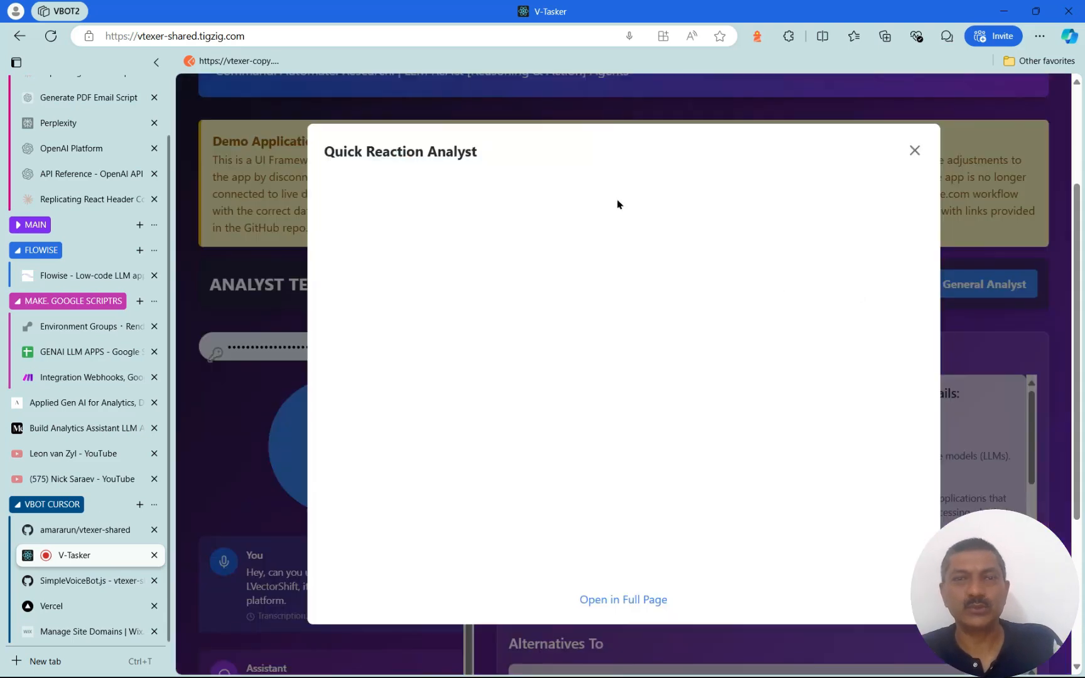
click(914, 151)
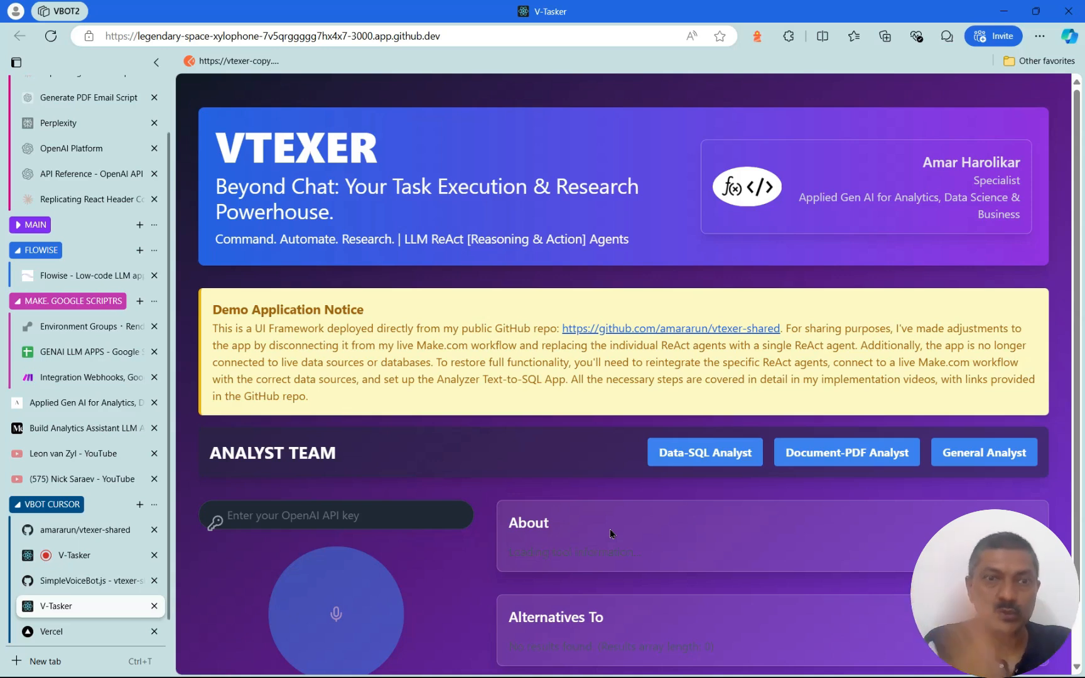
Scroll down the V-Tasker page
scroll(634, 552, down, 1)
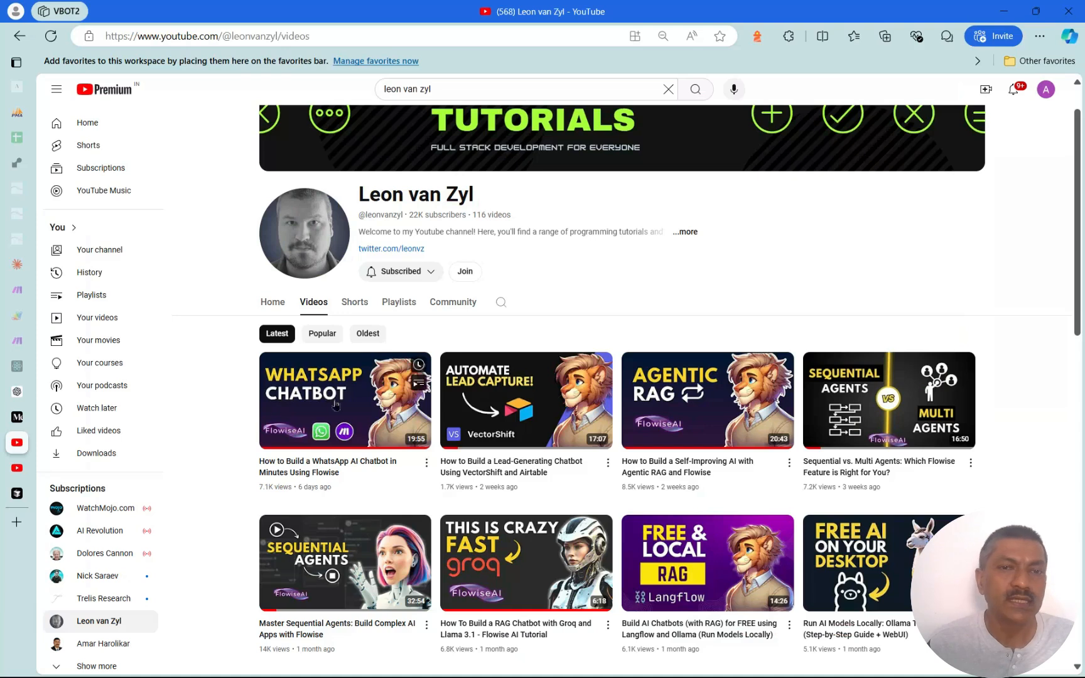
Browse the Flowise channel's video grid, then move to the Make.com tutorials channel
scroll(688, 432, up, 1)
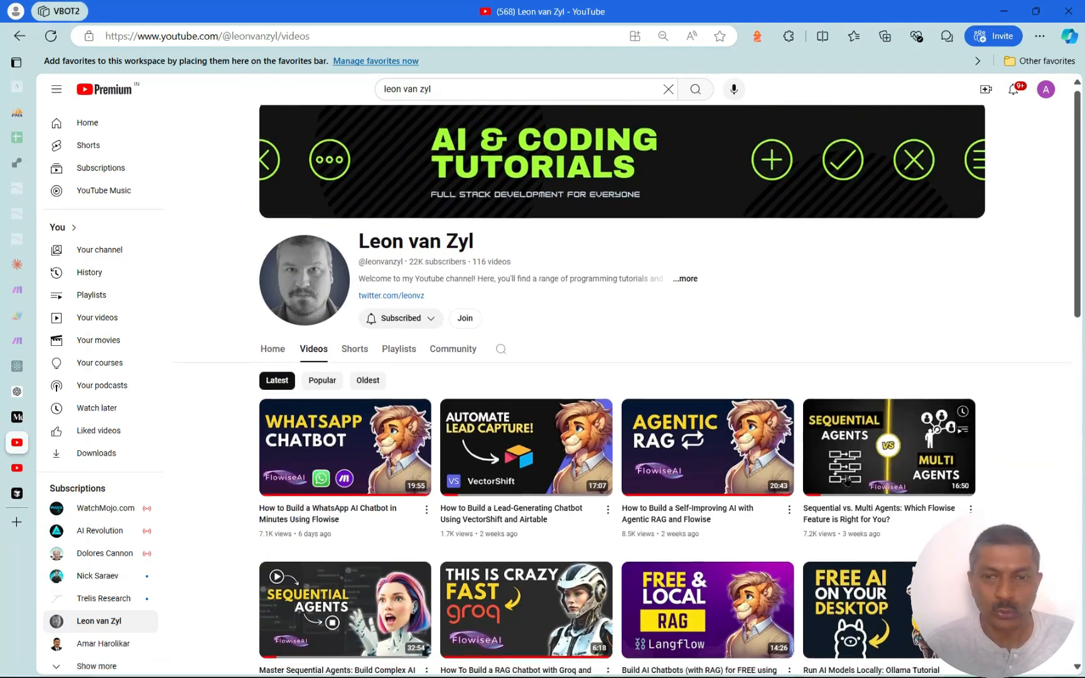
scroll(883, 405, down, 3)
scroll(847, 481, down, 2)
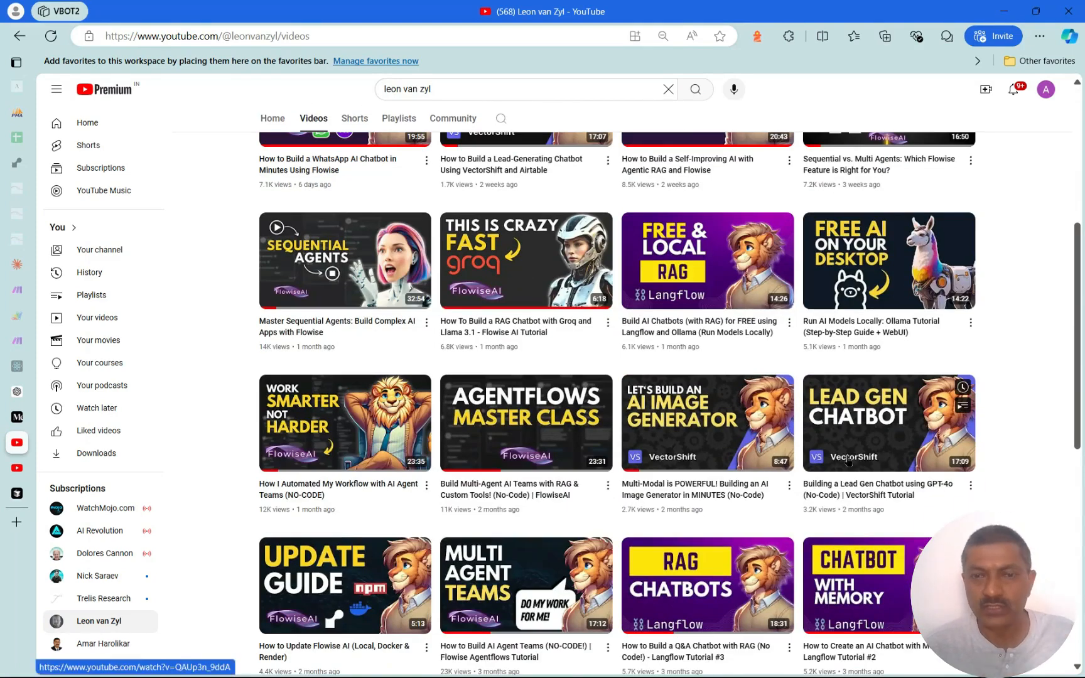
scroll(847, 460, down, 7)
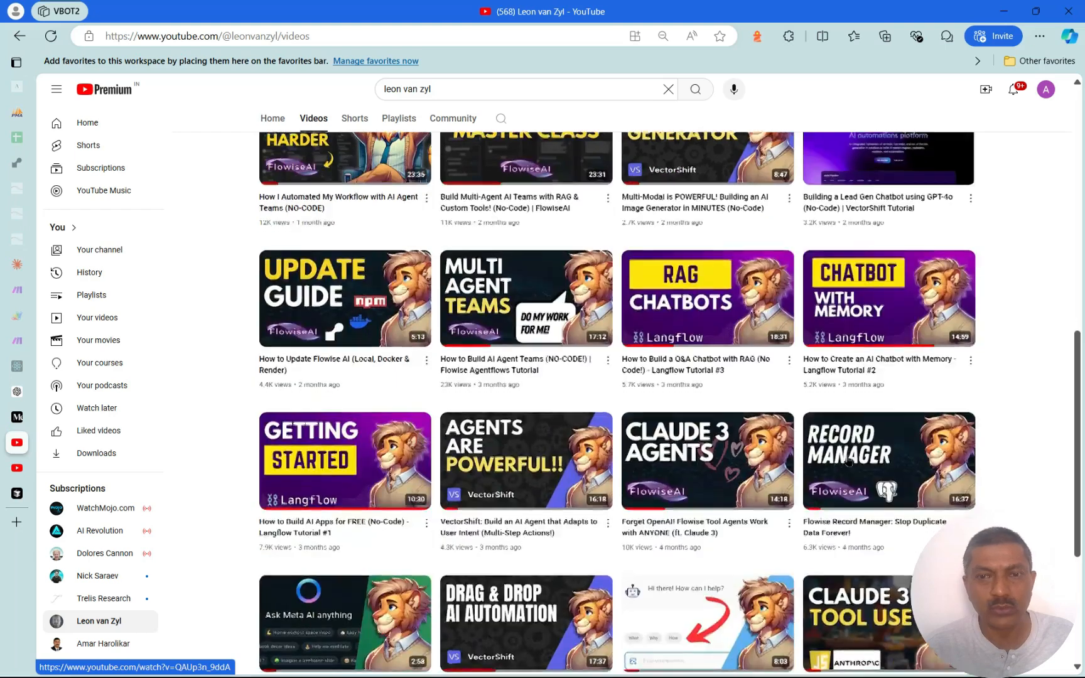
scroll(847, 461, up, 12)
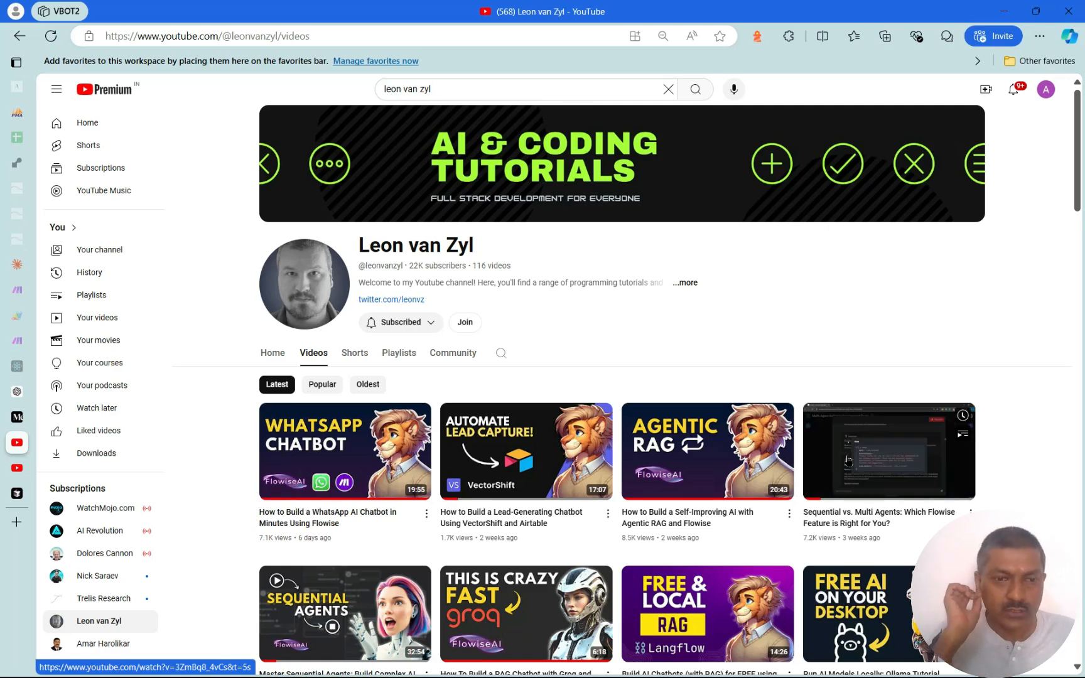
click(14, 471)
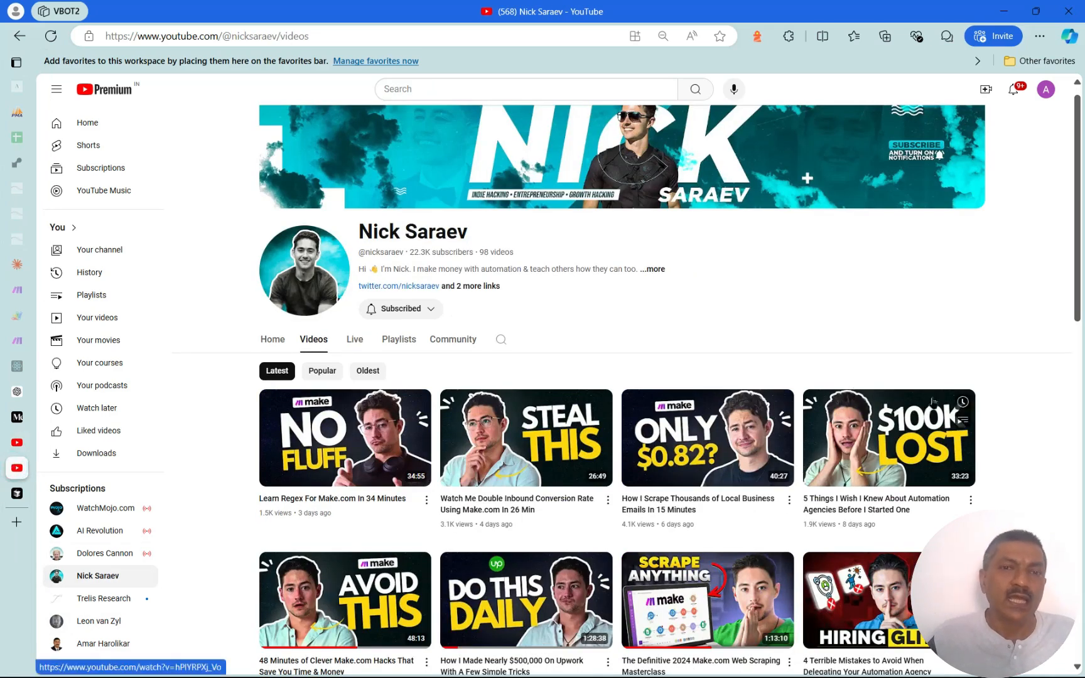
scroll(866, 461, up, 1)
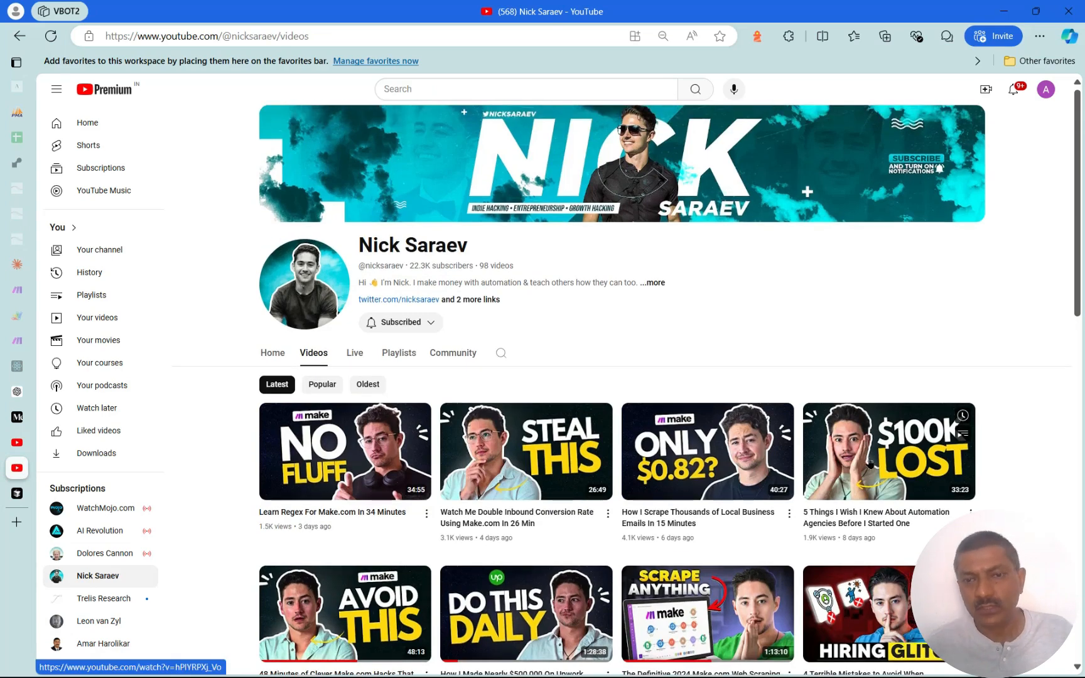
scroll(758, 425, down, 5)
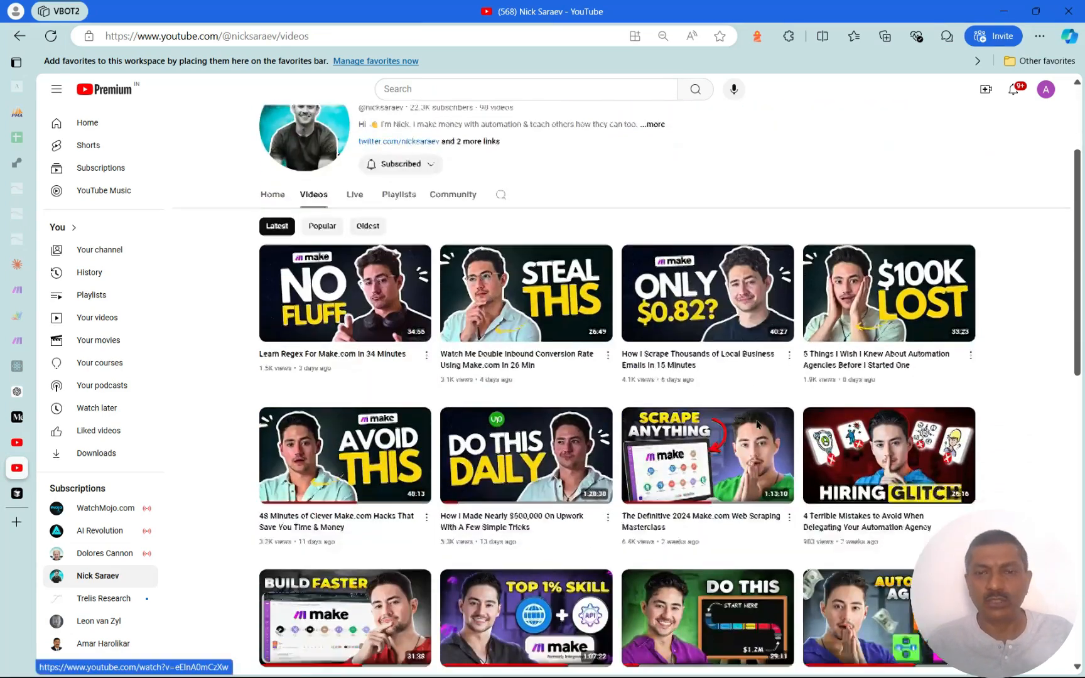
scroll(758, 426, up, 2)
scroll(758, 426, down, 2)
drag(1081, 322, 1080, 276)
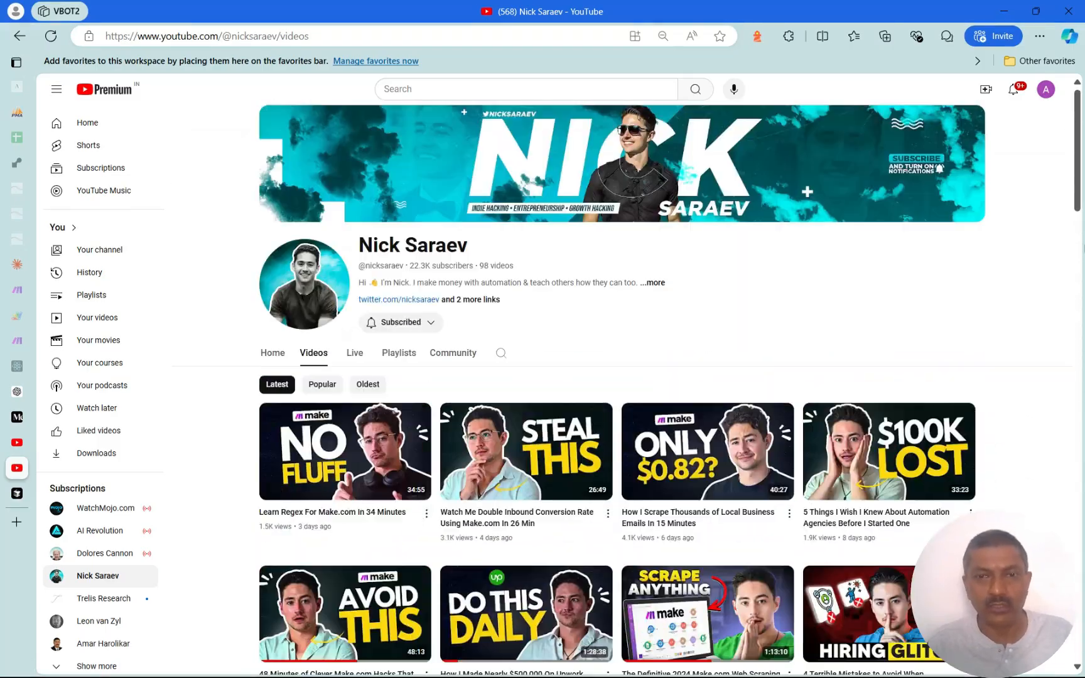
scroll(910, 500, down, 4)
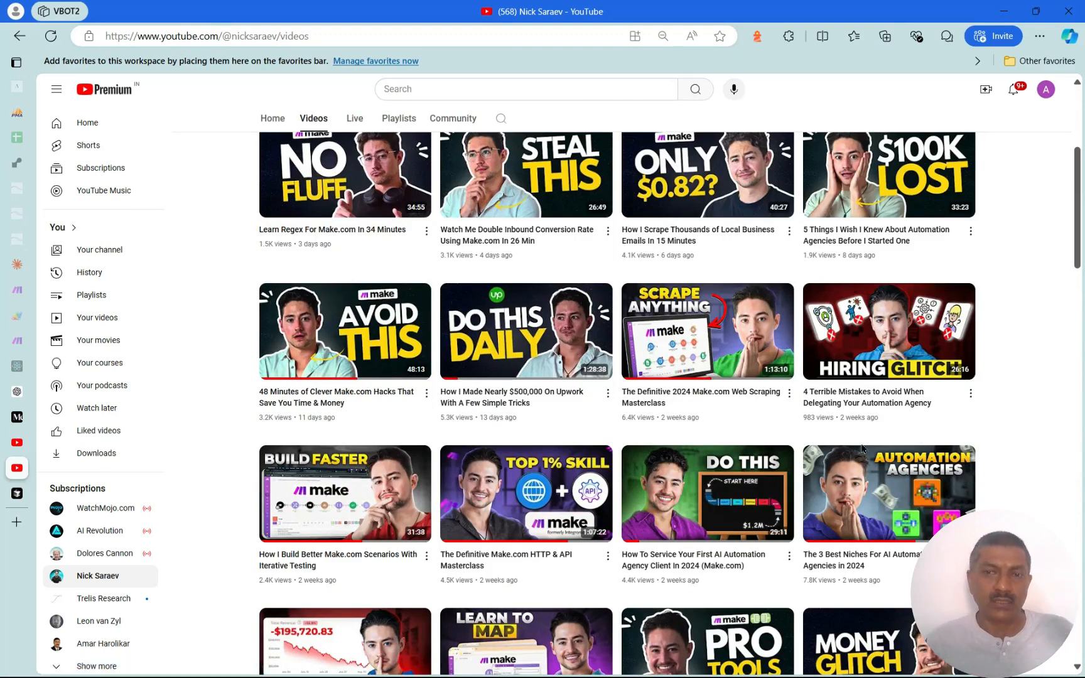
scroll(849, 427, up, 1)
scroll(848, 428, down, 3)
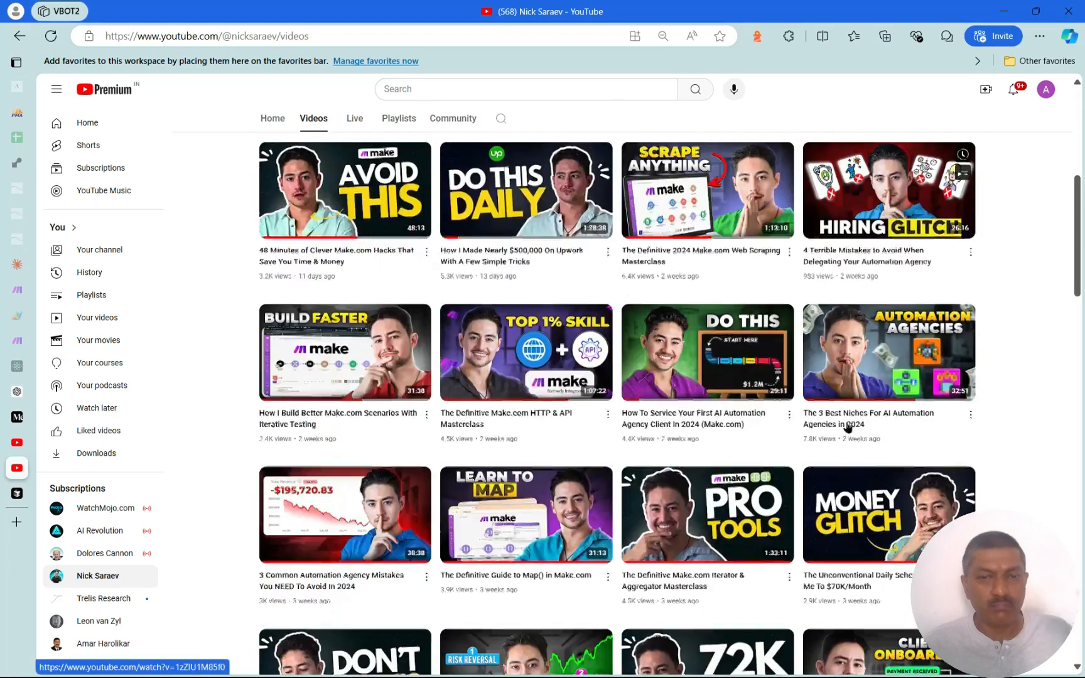
scroll(848, 428, down, 4)
scroll(849, 428, up, 6)
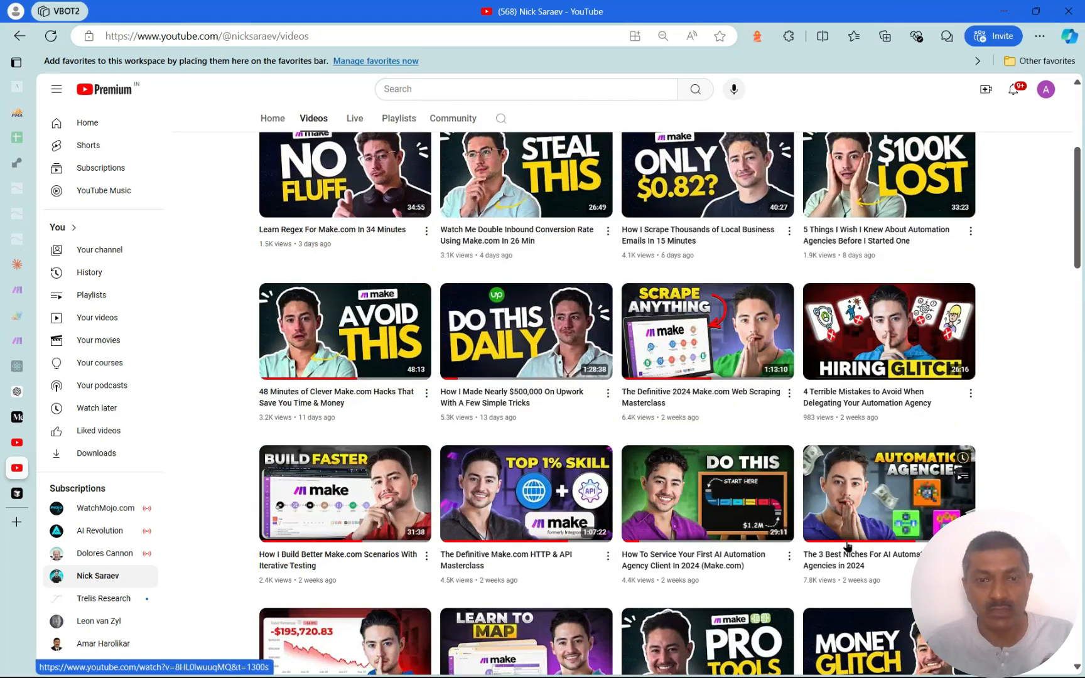
scroll(848, 547, up, 1)
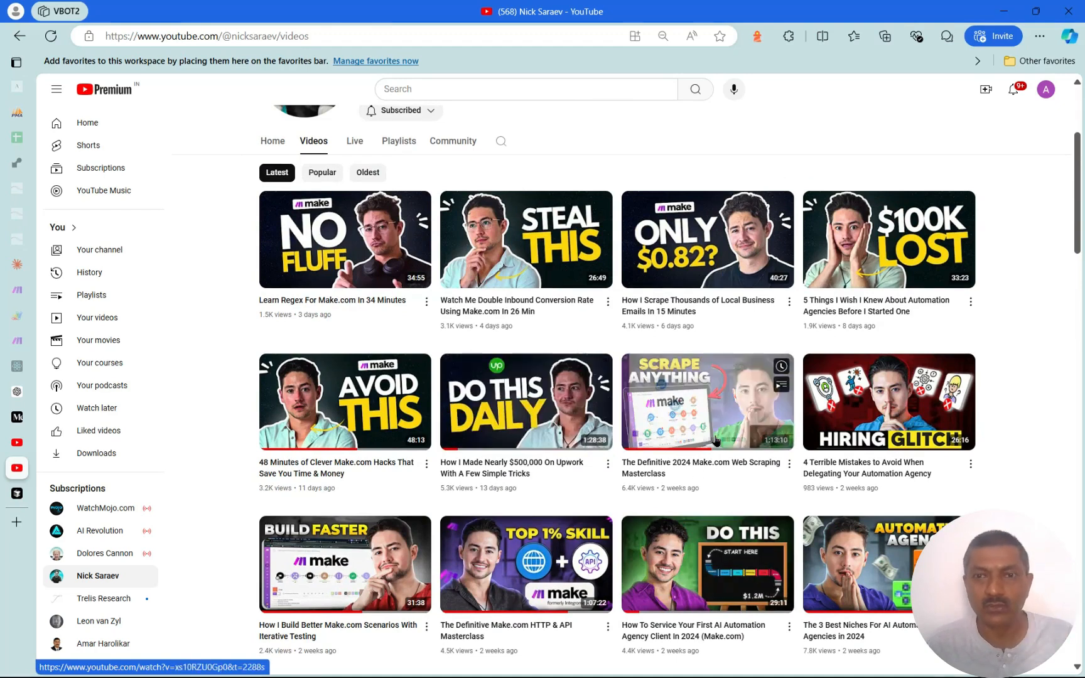
scroll(716, 440, up, 3)
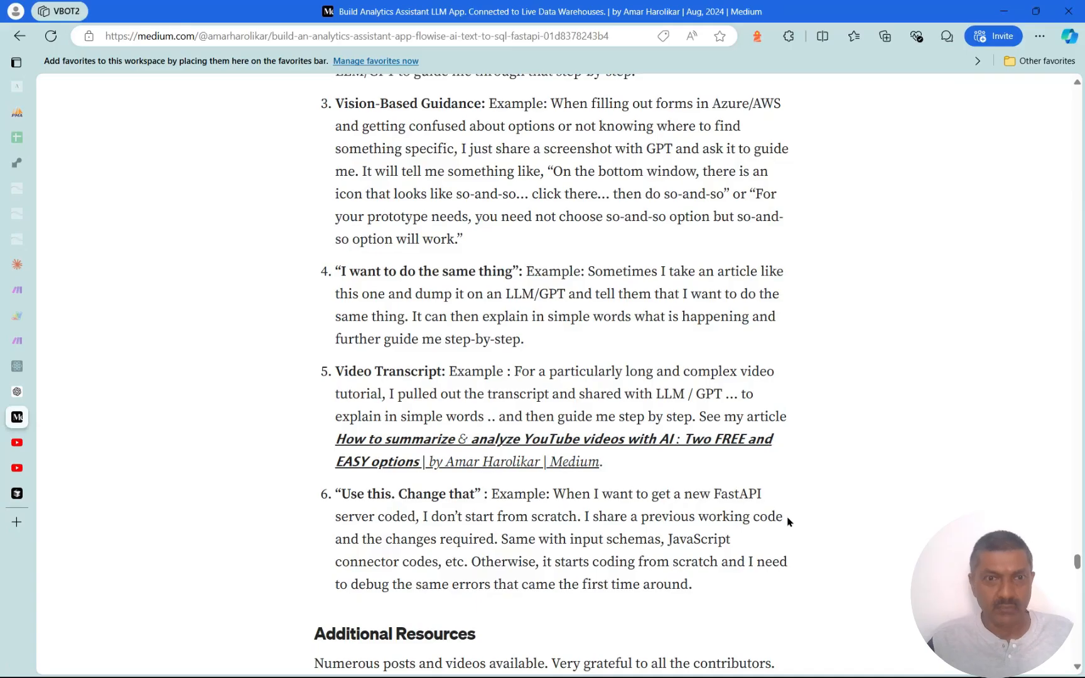
scroll(788, 519, up, 1)
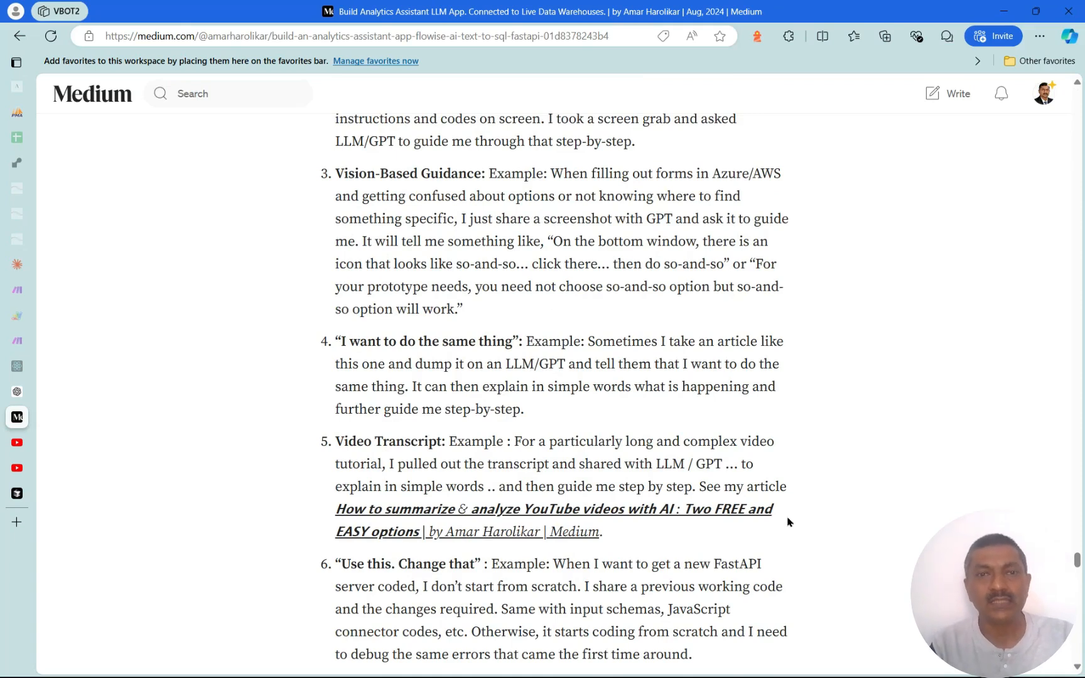
scroll(788, 522, up, 3)
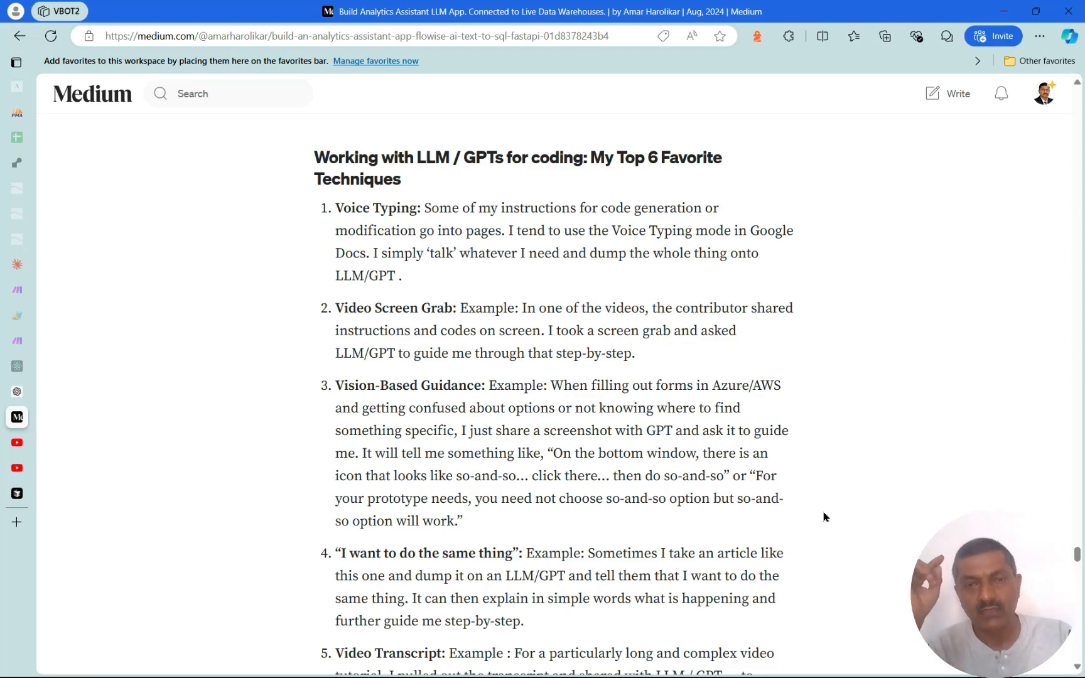
drag(1077, 554, 1078, 102)
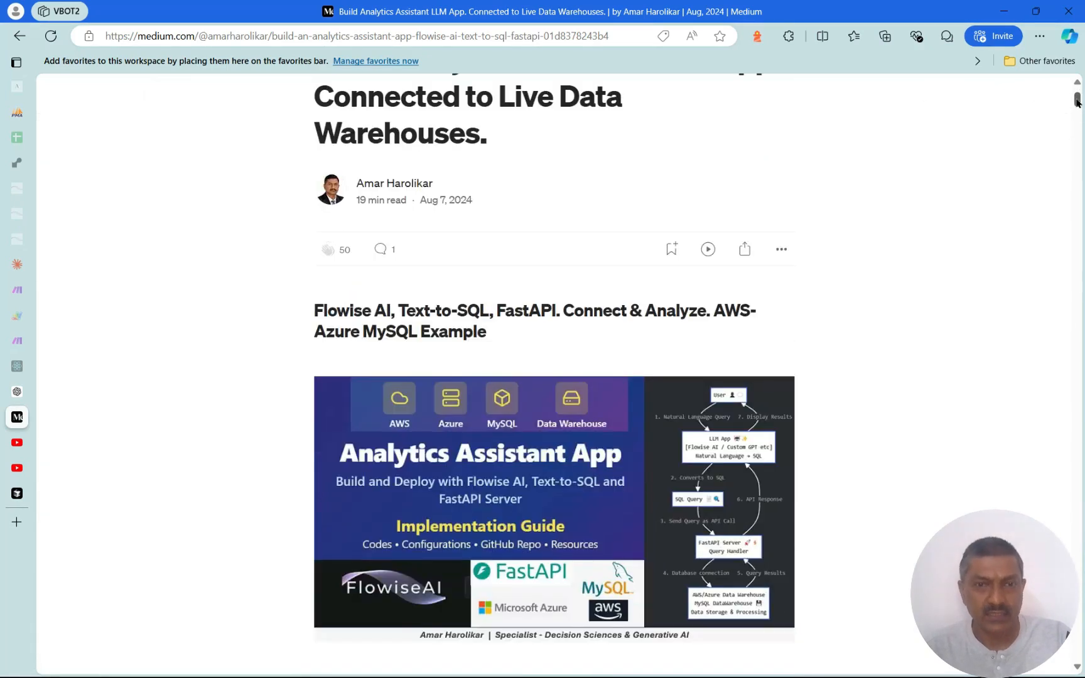
scroll(852, 408, down, 15)
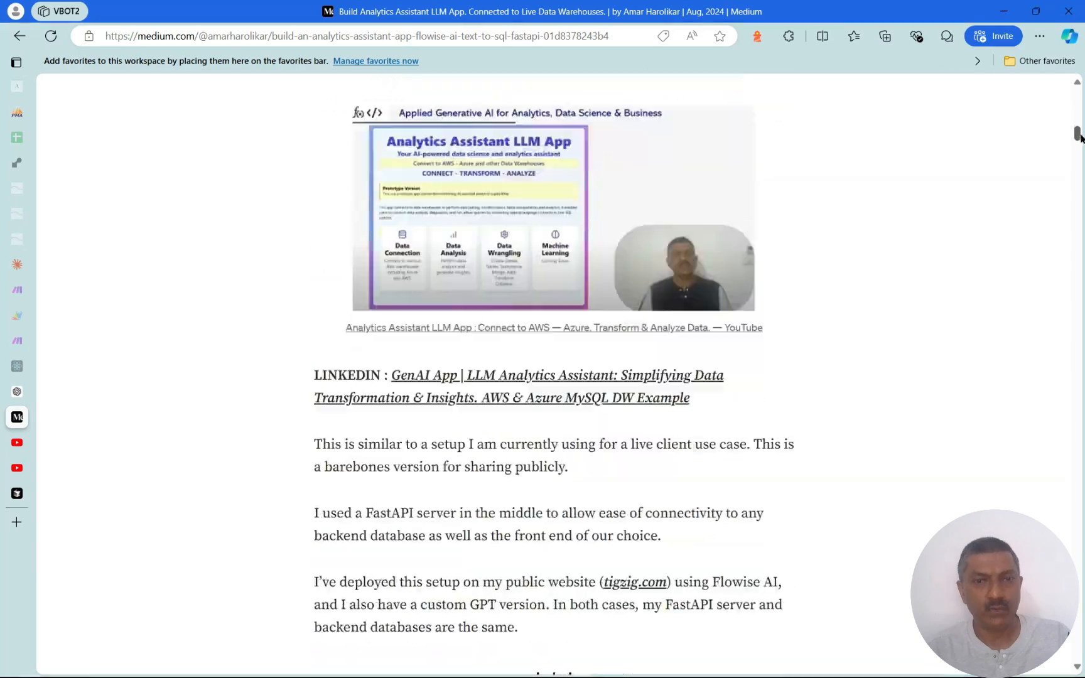
scroll(852, 408, down, 20)
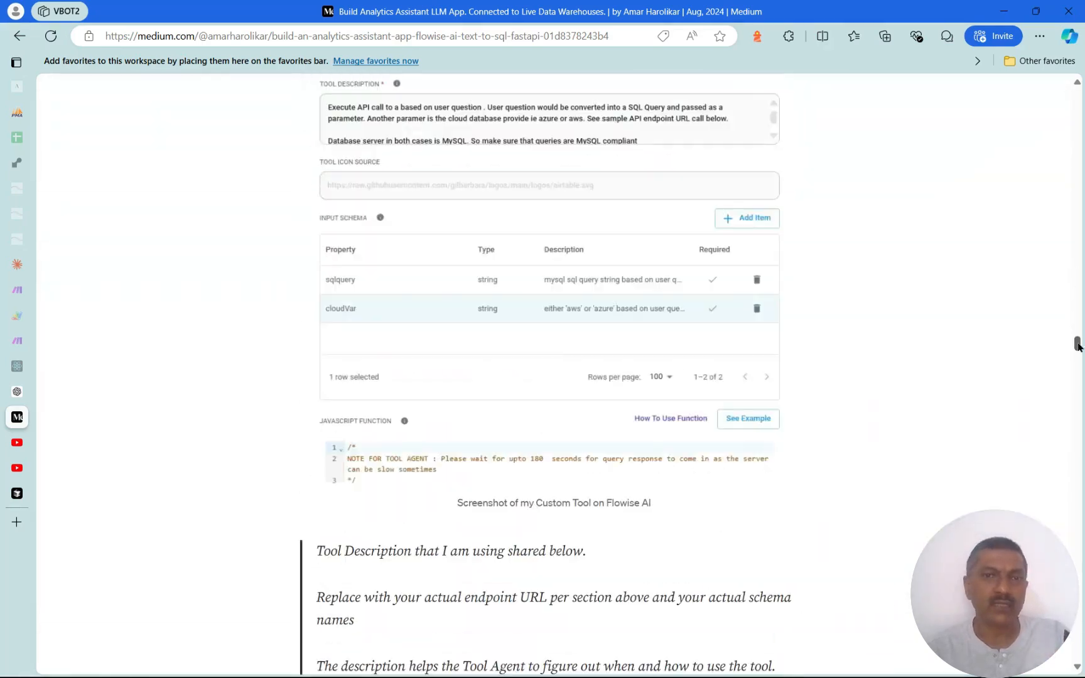
drag(1078, 355, 1078, 555)
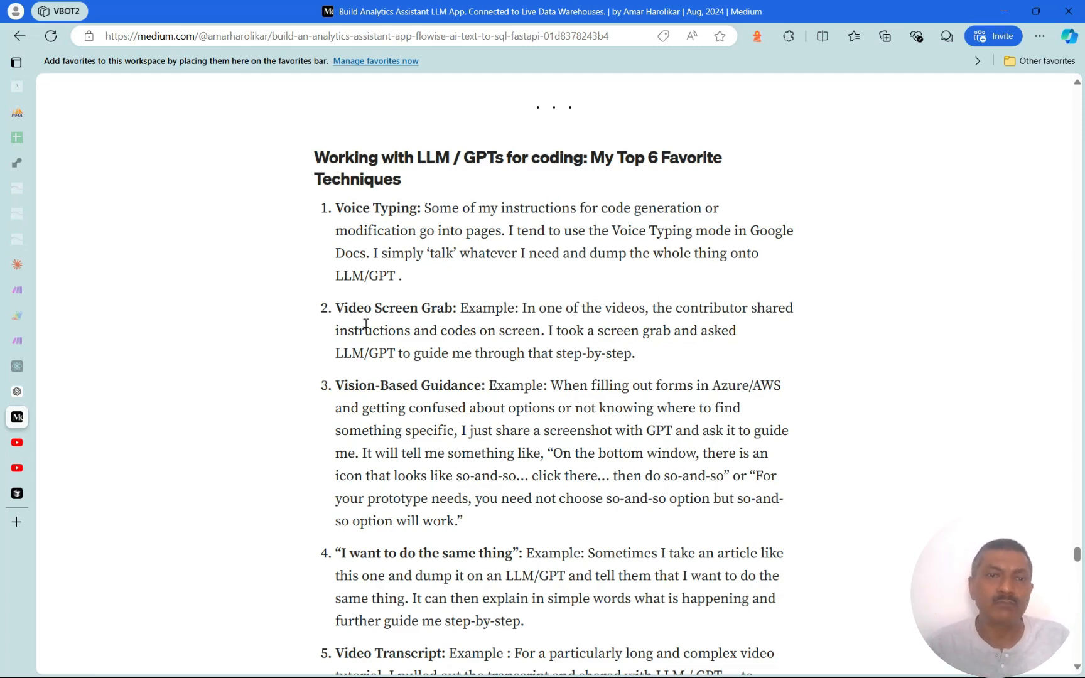
mouse_move(27, 264)
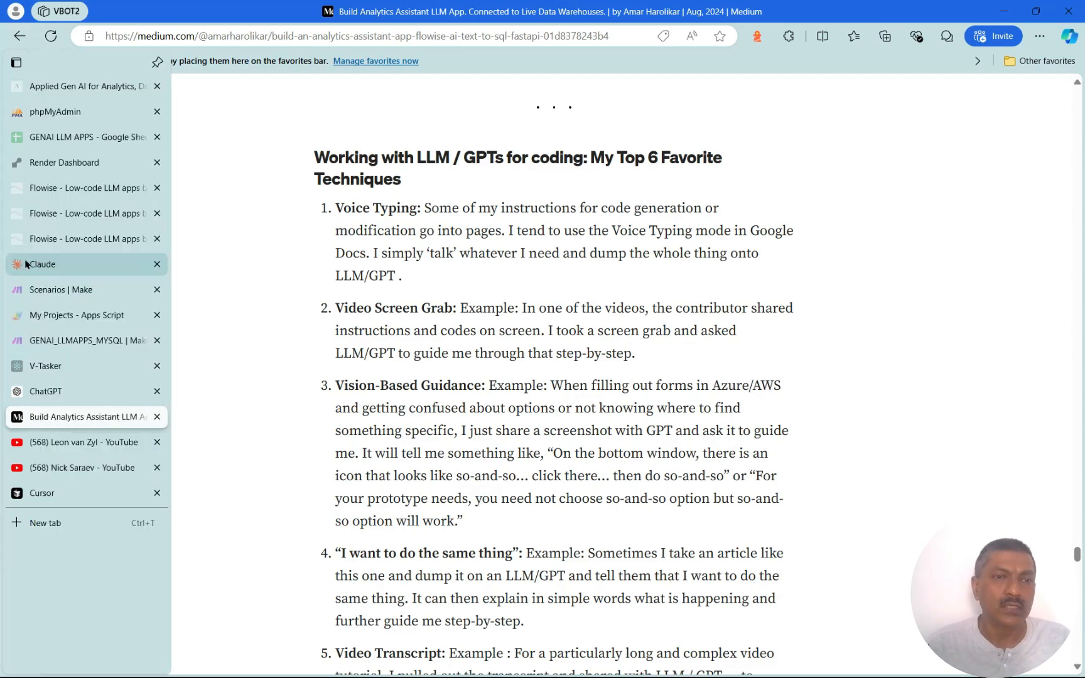
mouse_move(69, 209)
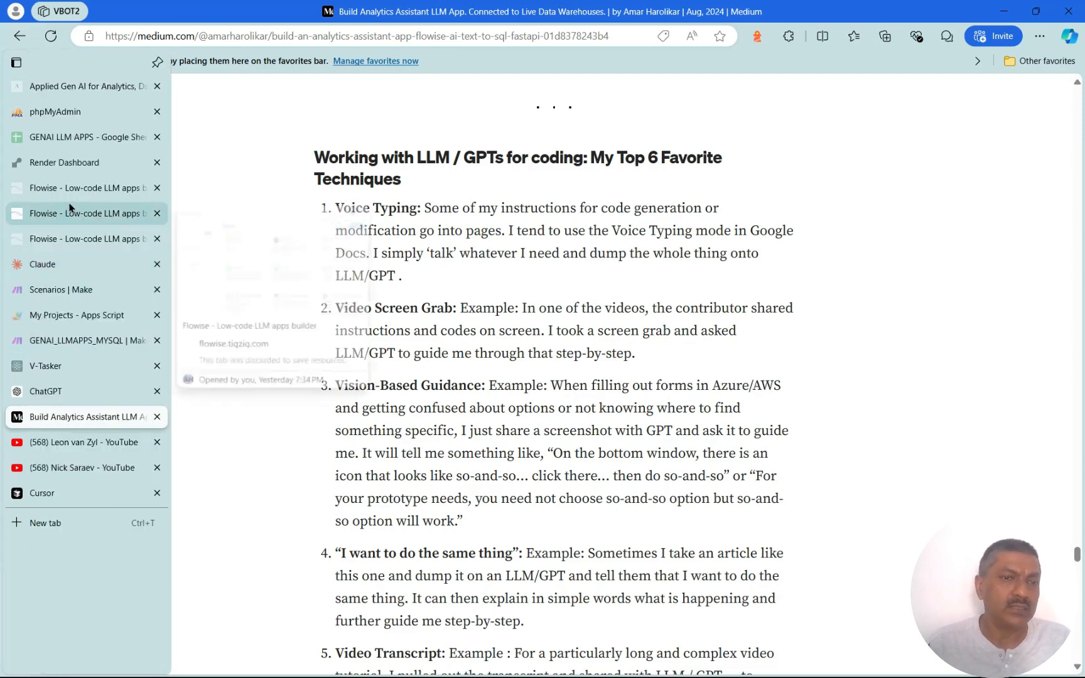
Load the Google Docs site in a new tab
click(73, 525)
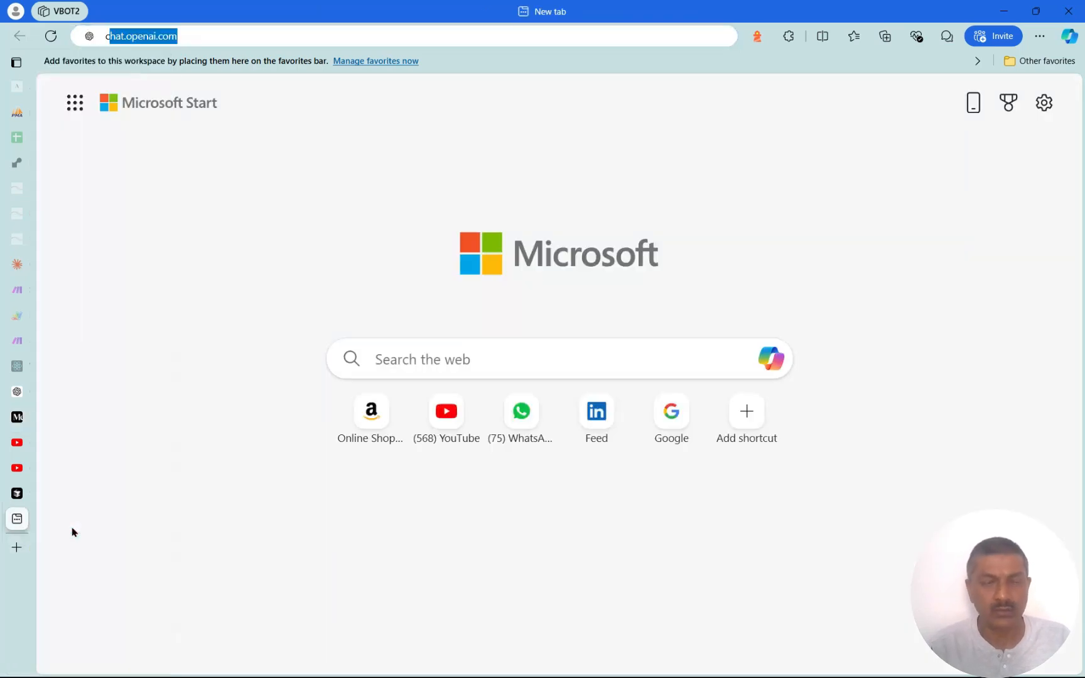
text(cod)
key(BackSpace)
key(BackSpace)
key(BackSpace)
key(BackSpace)
text(doc)
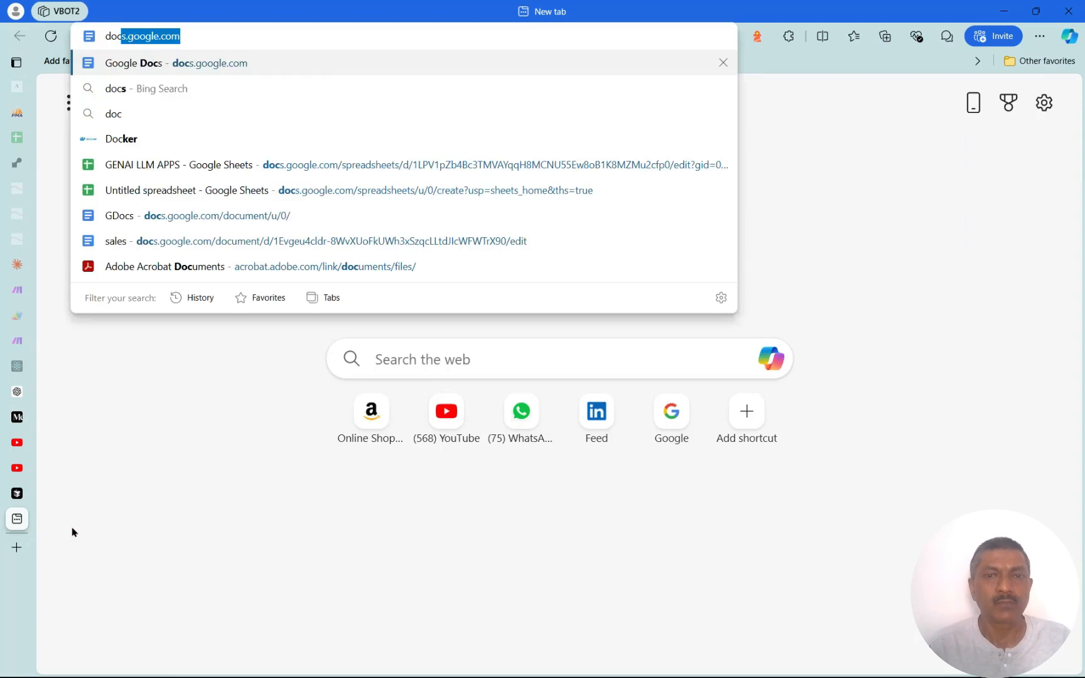
key(Return)
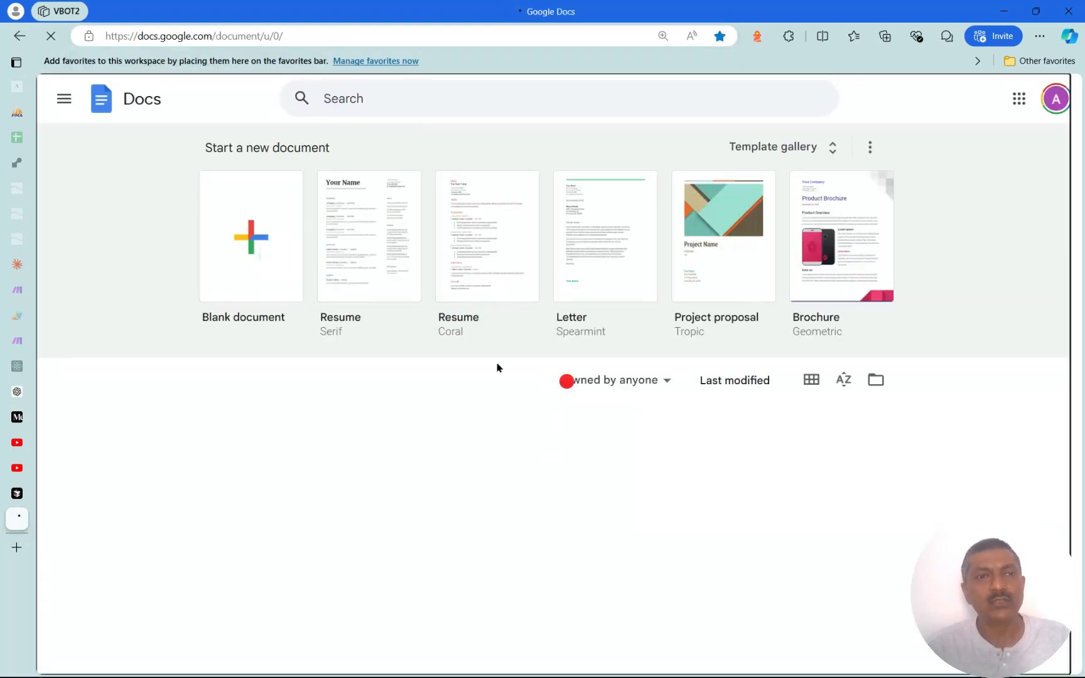
Turn on Tools > Voice typing in the blank document, then return to Medium
click(287, 112)
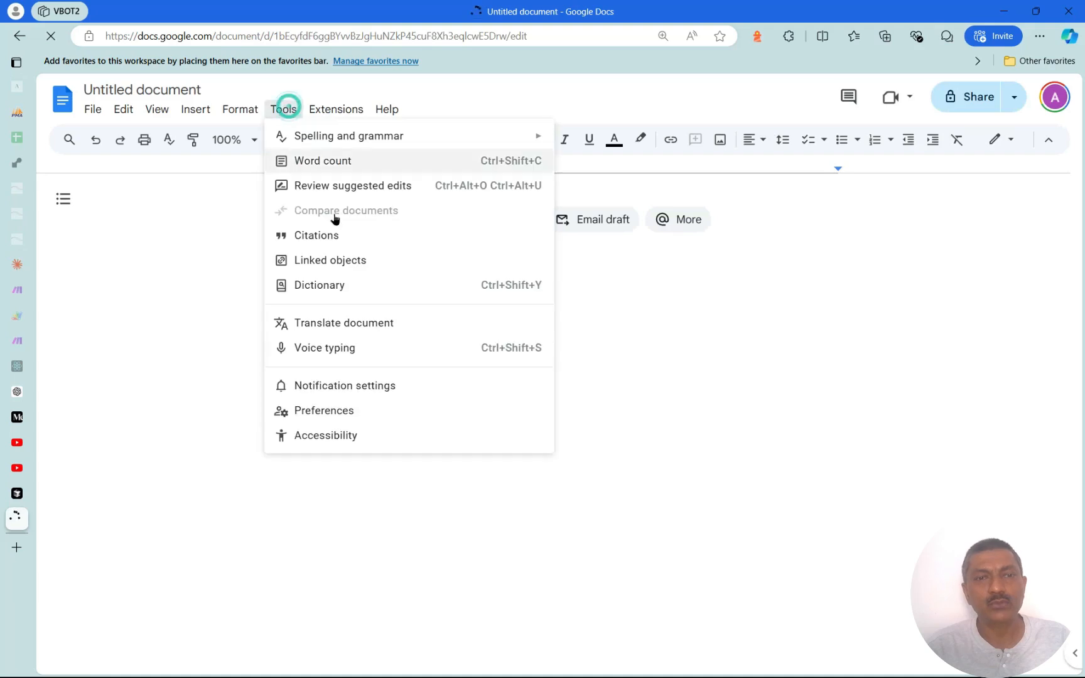
click(357, 351)
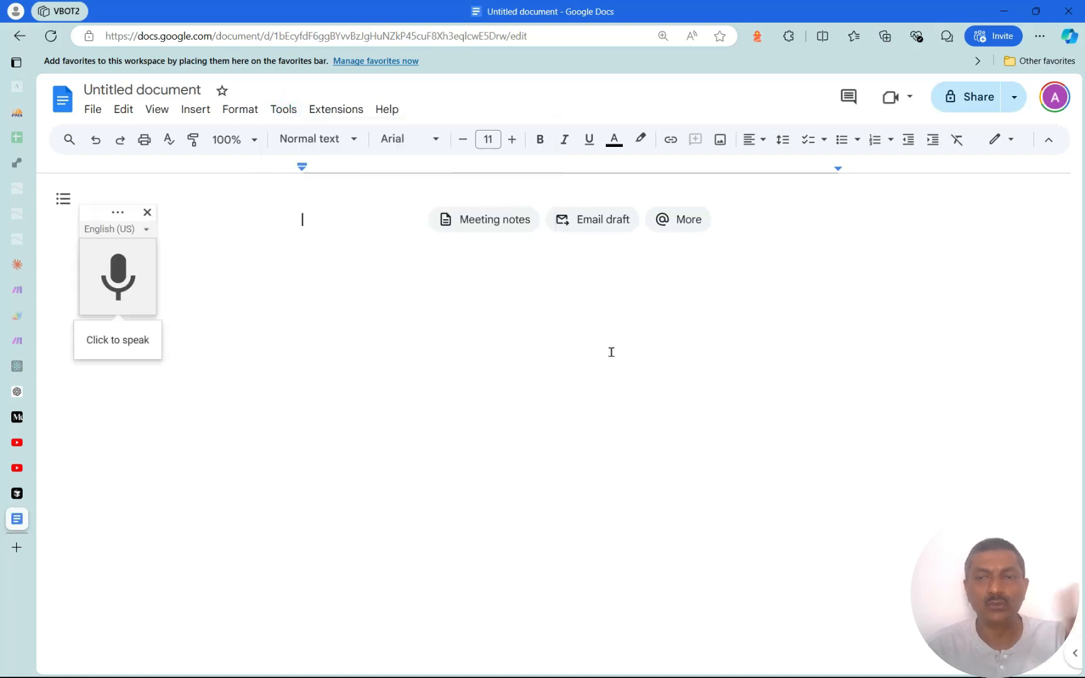
mouse_move(21, 466)
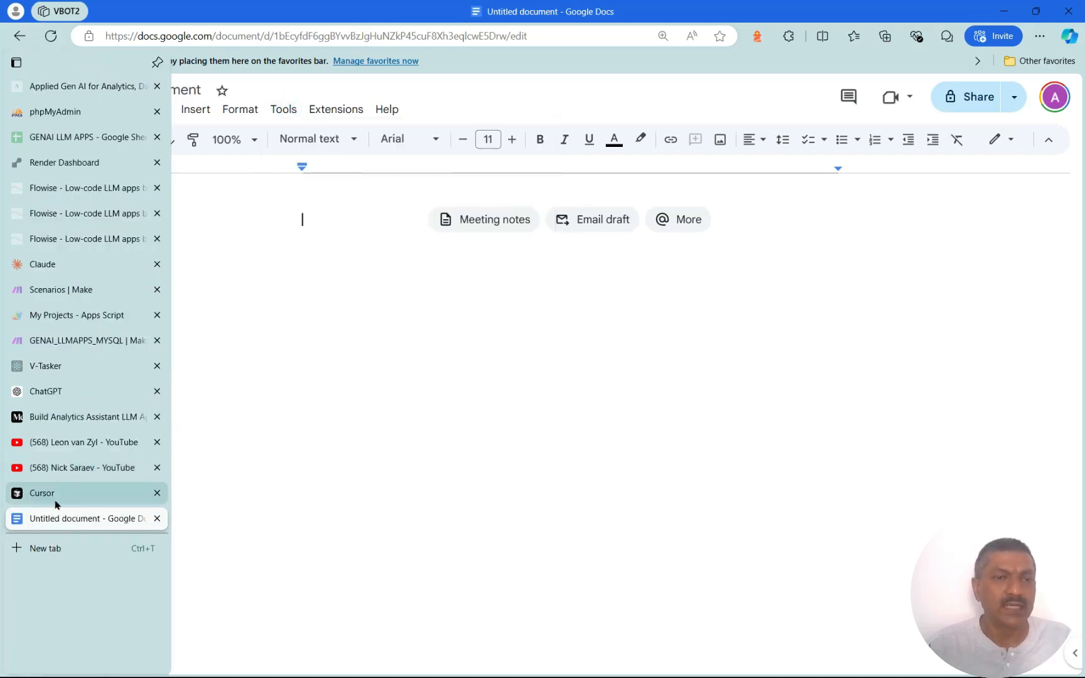
click(88, 416)
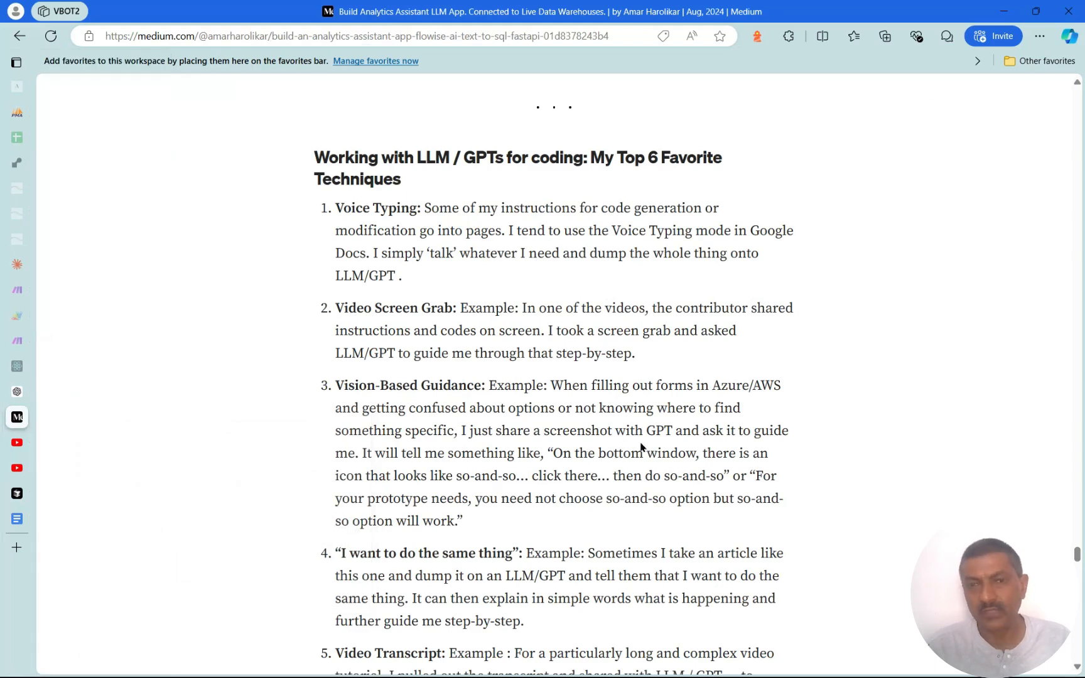
Scroll through the Medium article's six LLM coding techniques to Additional Resources
scroll(644, 512, down, 1)
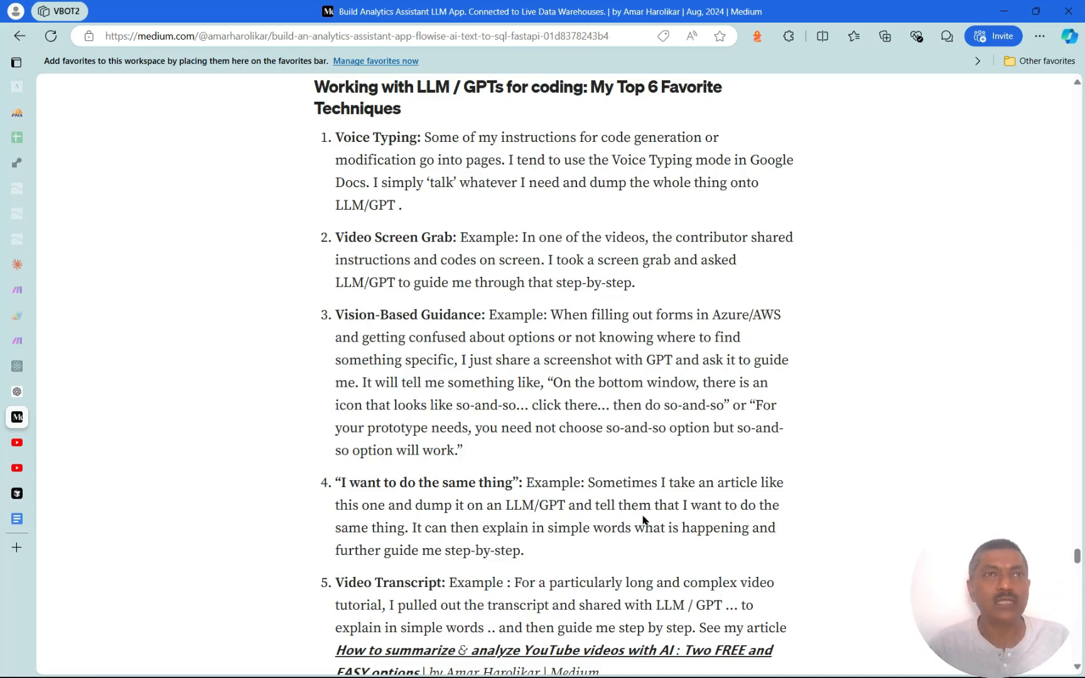
scroll(616, 452, down, 2)
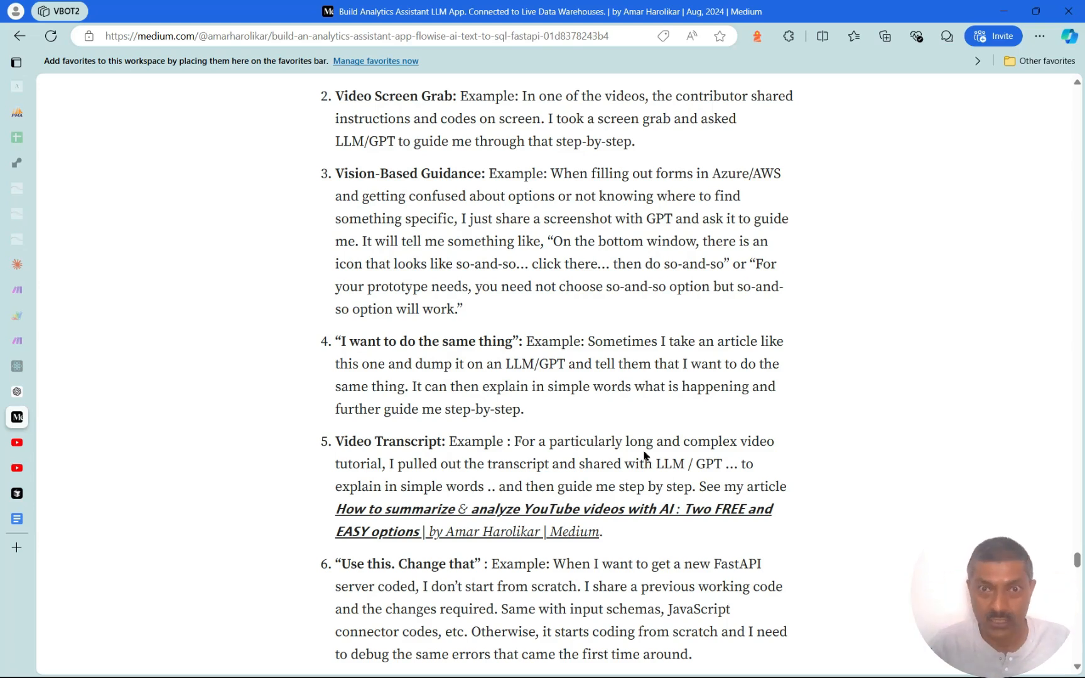
scroll(694, 458, down, 2)
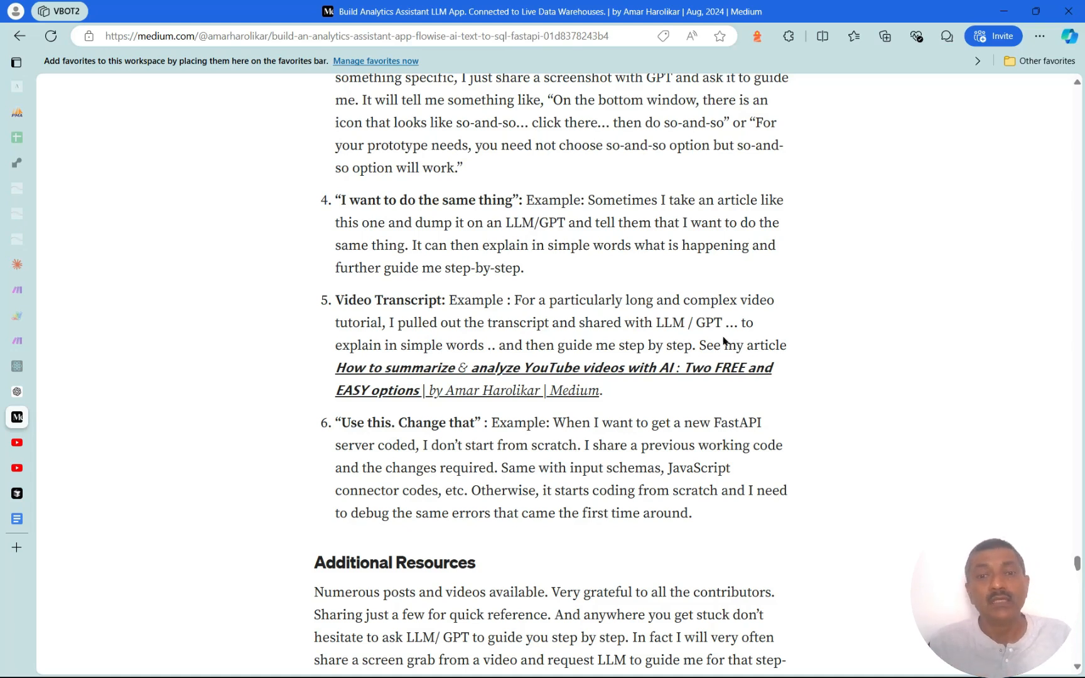
scroll(797, 427, down, 1)
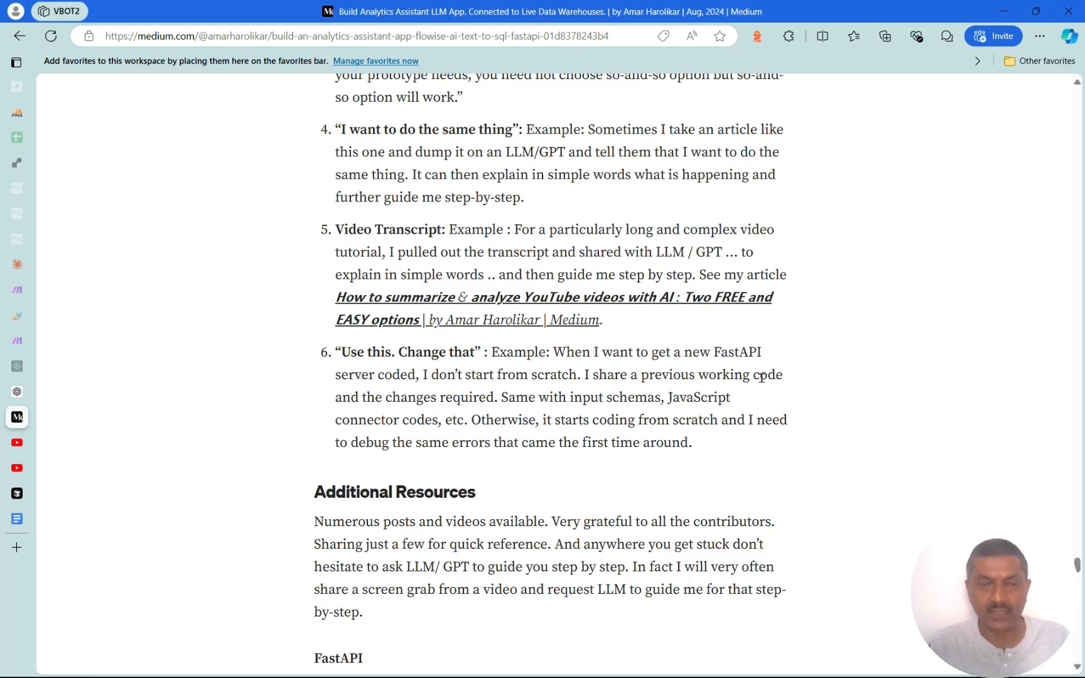
scroll(761, 372, down, 1)
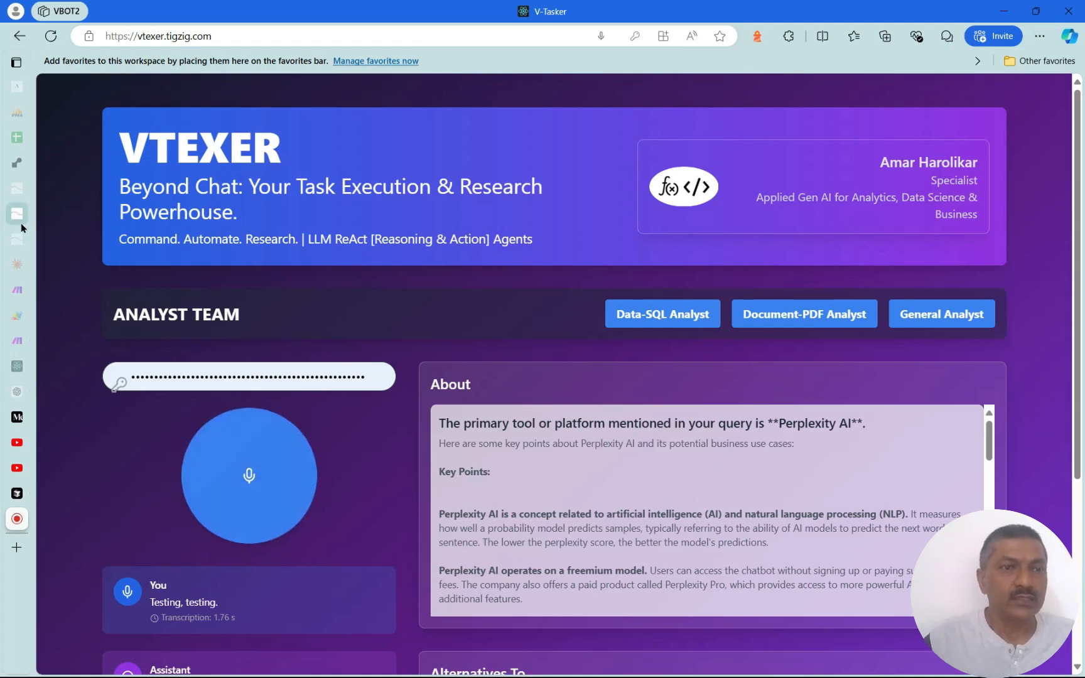
Open the GENAI_LLMAPPS_MYSQL card from the Flowise Chatflows grid
click(86, 196)
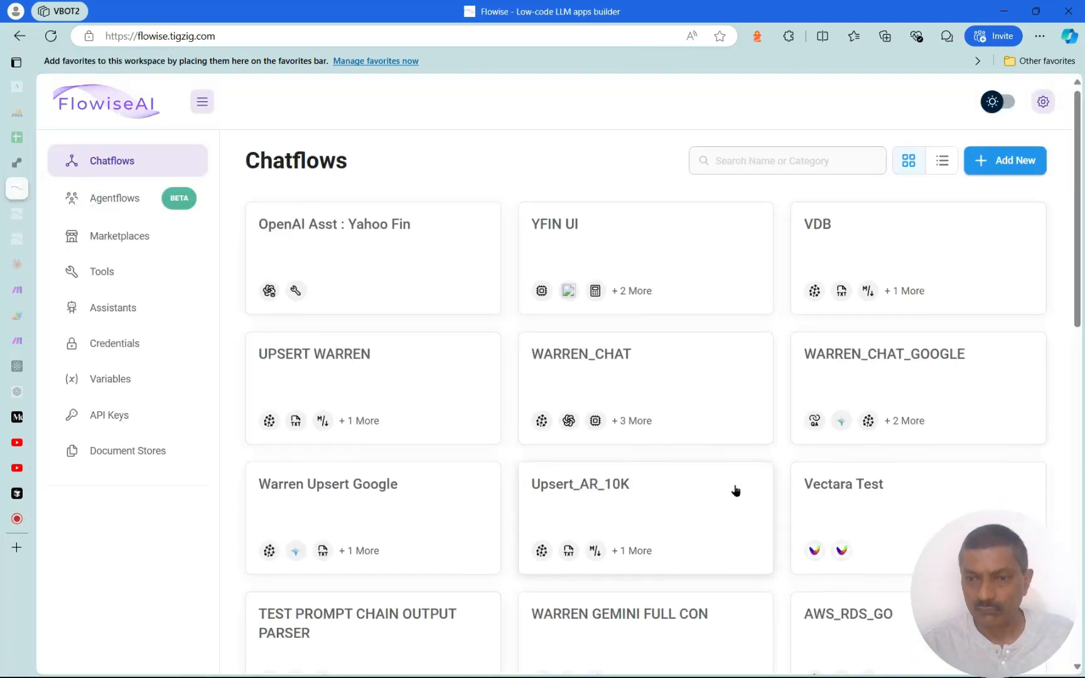
scroll(734, 491, down, 3)
scroll(736, 494, up, 3)
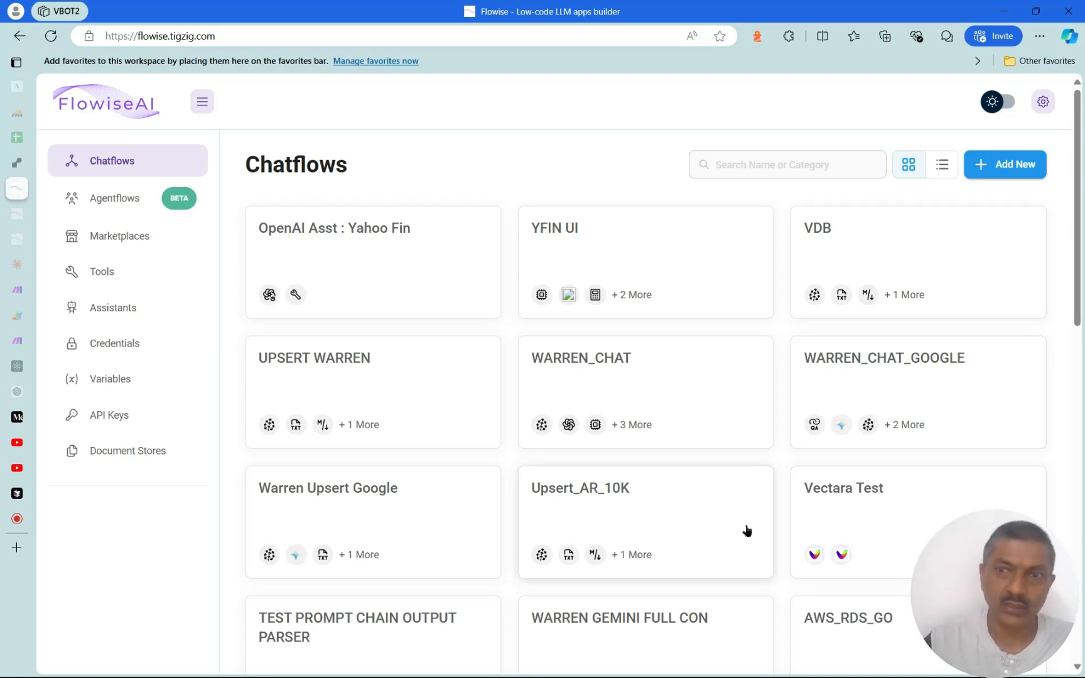
mouse_move(1079, 286)
mouse_down()
mouse_move(1079, 578)
mouse_move(1071, 277)
mouse_up()
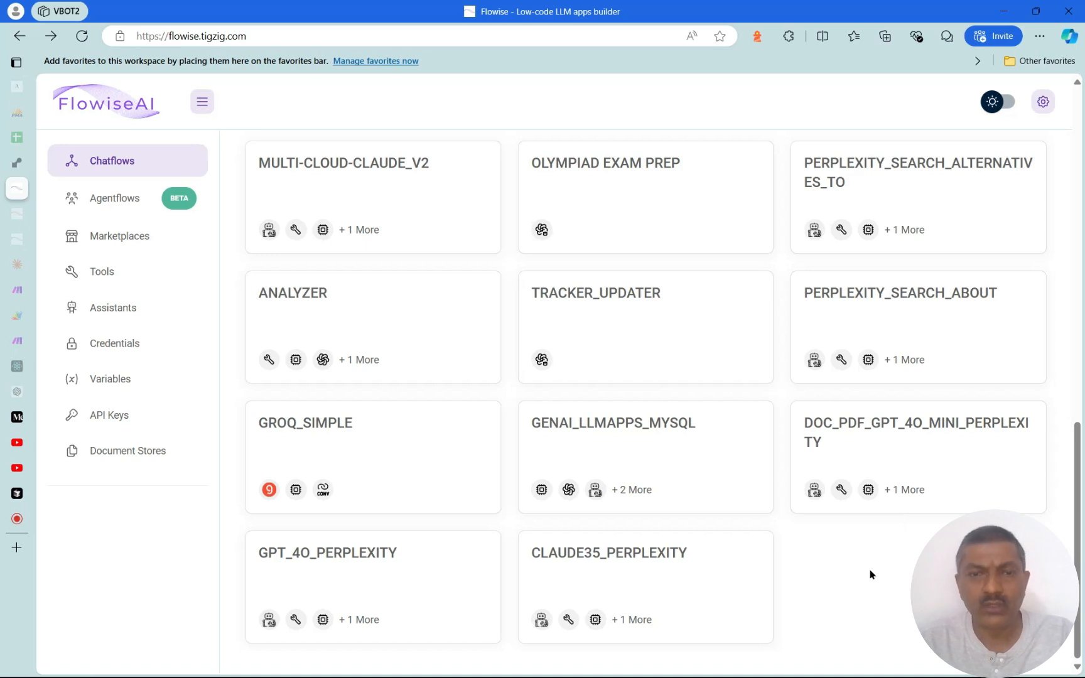
click(693, 460)
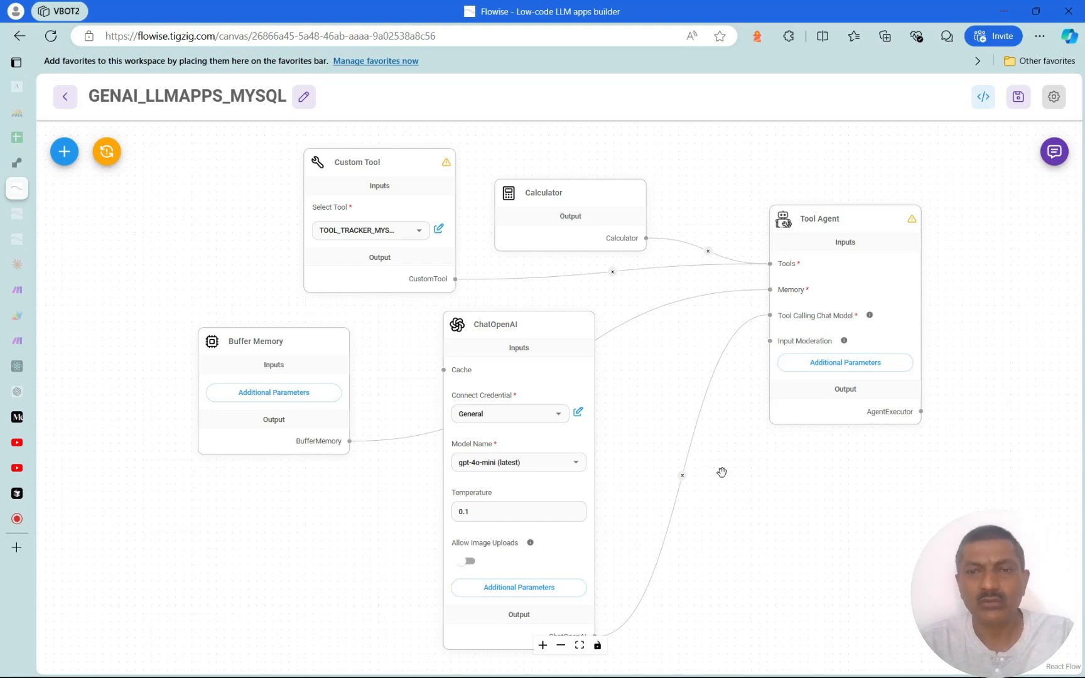
Zoom and pan to inspect the Custom Tool, Tool Agent, ChatOpenAI and Buffer Memory nodes
mouse_move(802, 254)
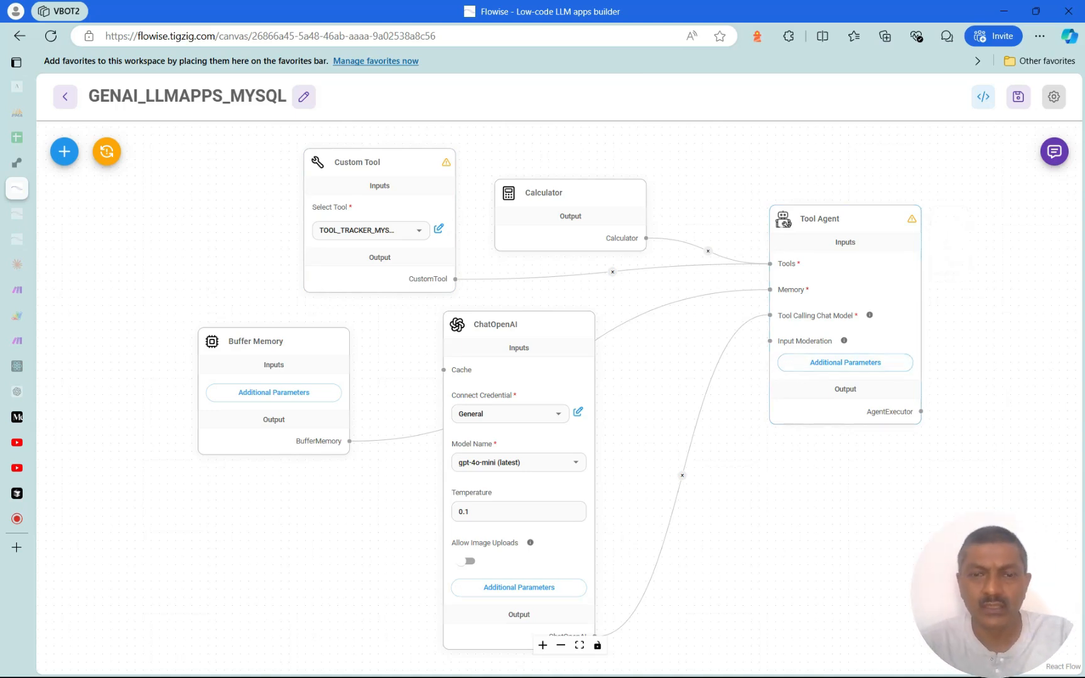
click(543, 647)
click(543, 646)
drag(895, 545, 758, 621)
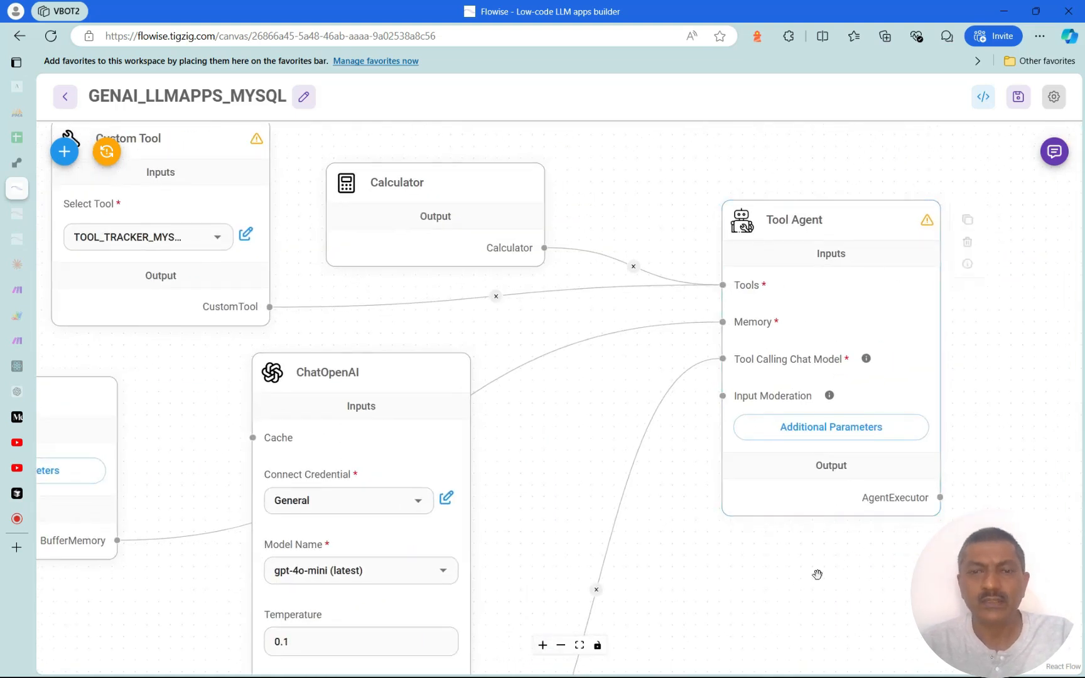
drag(817, 574, 876, 540)
drag(787, 567, 866, 599)
mouse_move(285, 219)
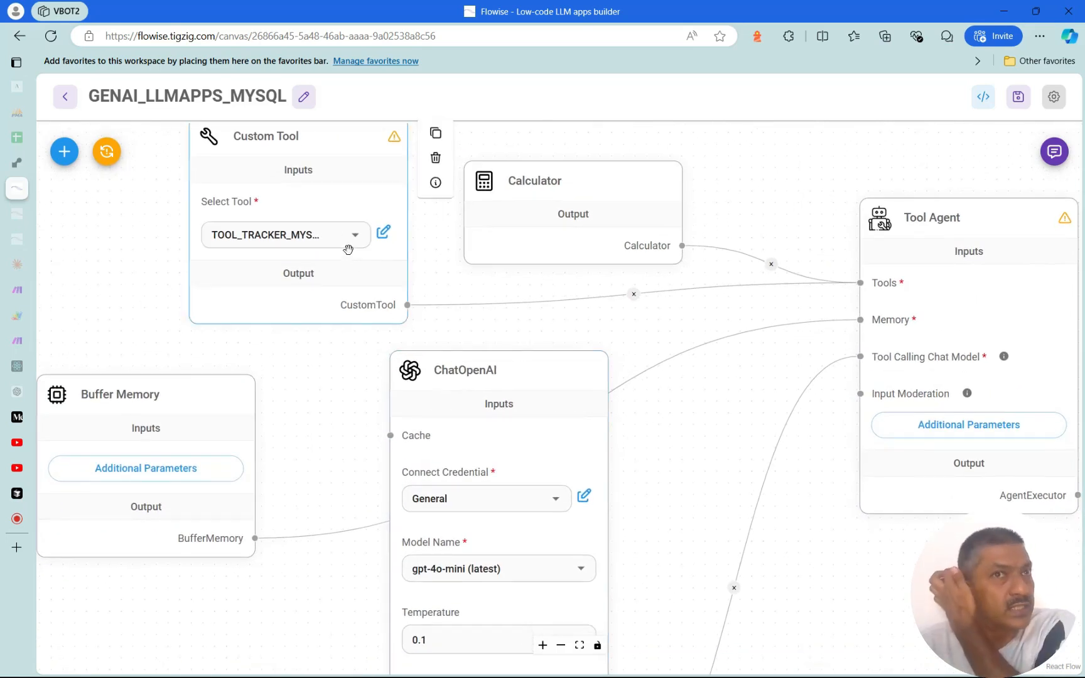
mouse_move(209, 415)
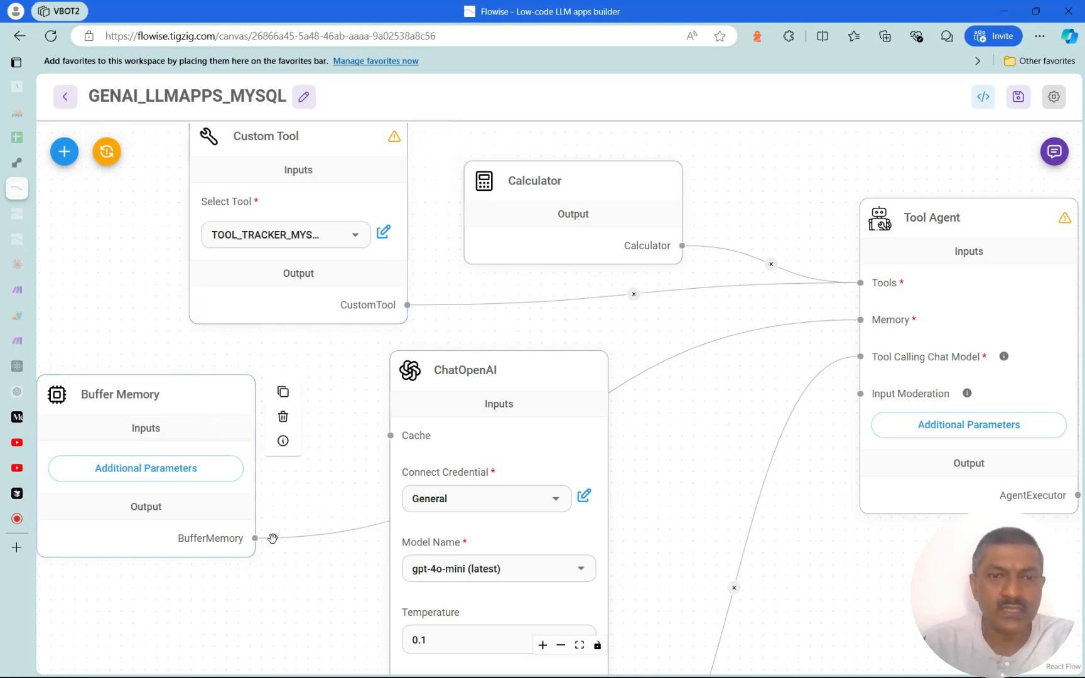
mouse_move(440, 581)
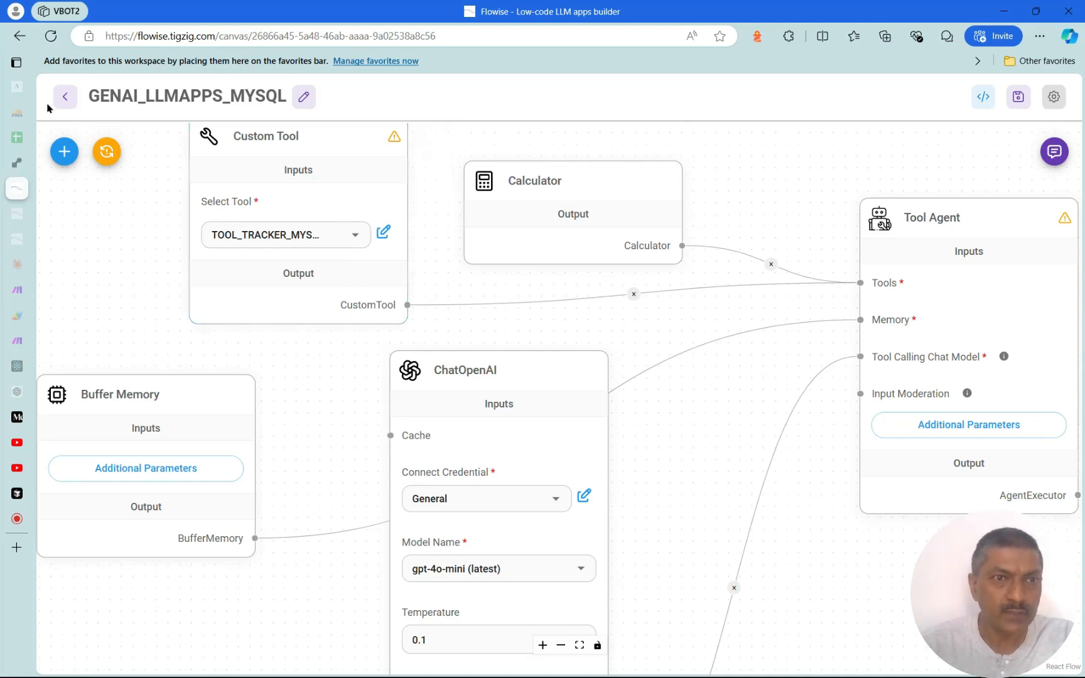
click(65, 96)
Open TOOL_TRACKER_MYSQL from the Tools list and scroll to its Make webhook JavaScript
mouse_move(25, 217)
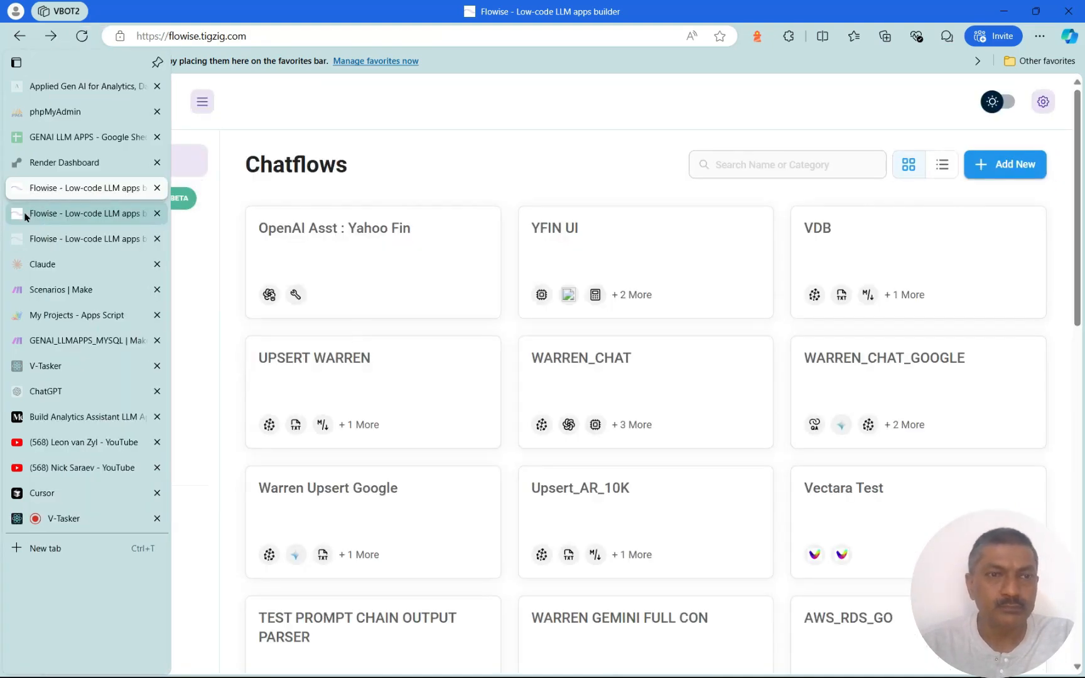
click(57, 220)
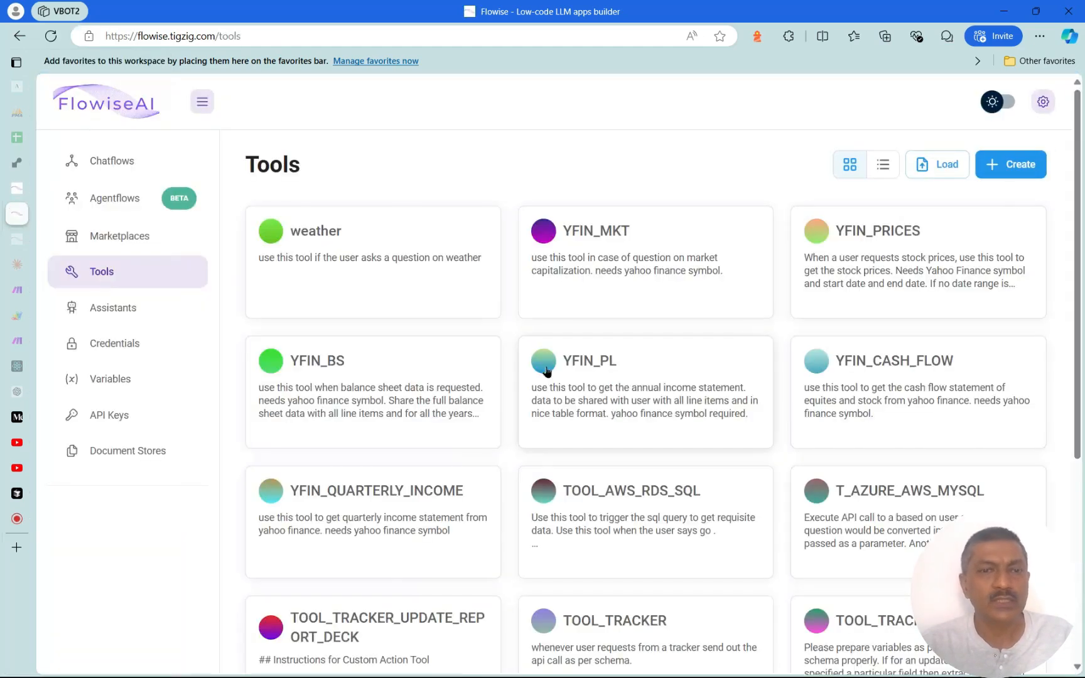
scroll(769, 518, down, 5)
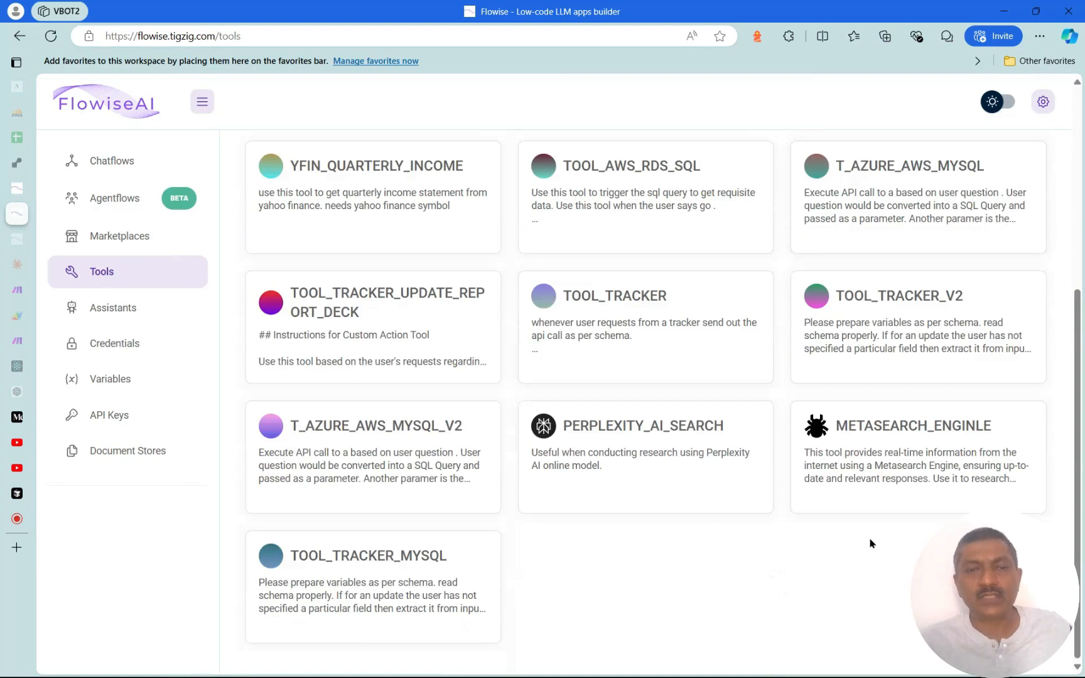
click(398, 590)
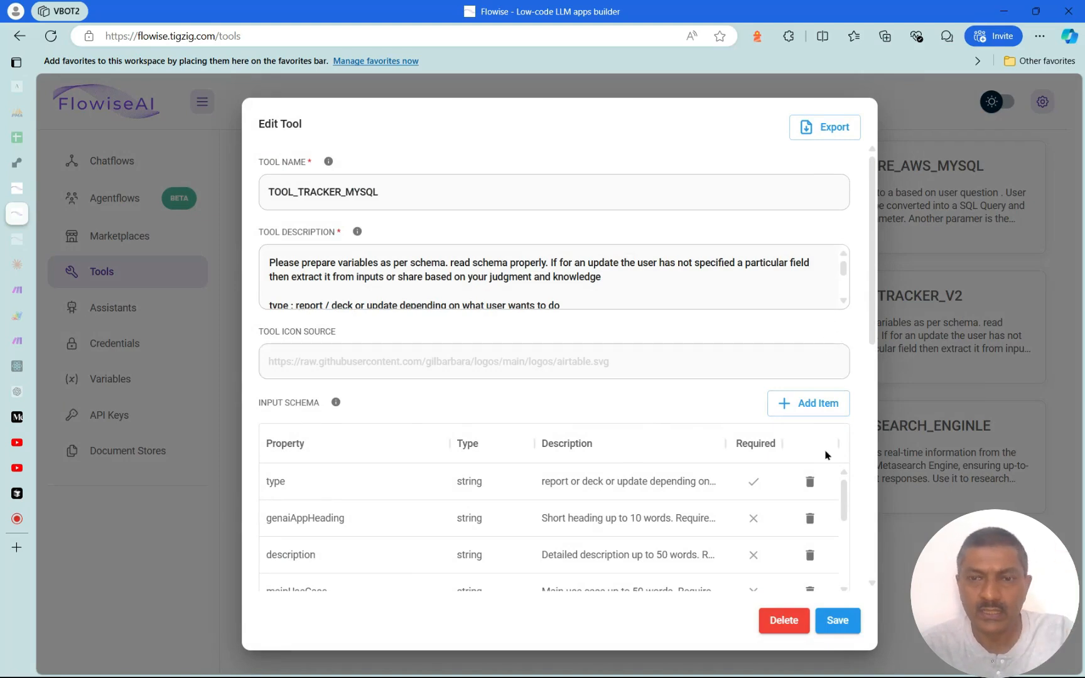
scroll(867, 322, down, 5)
scroll(865, 325, up, 5)
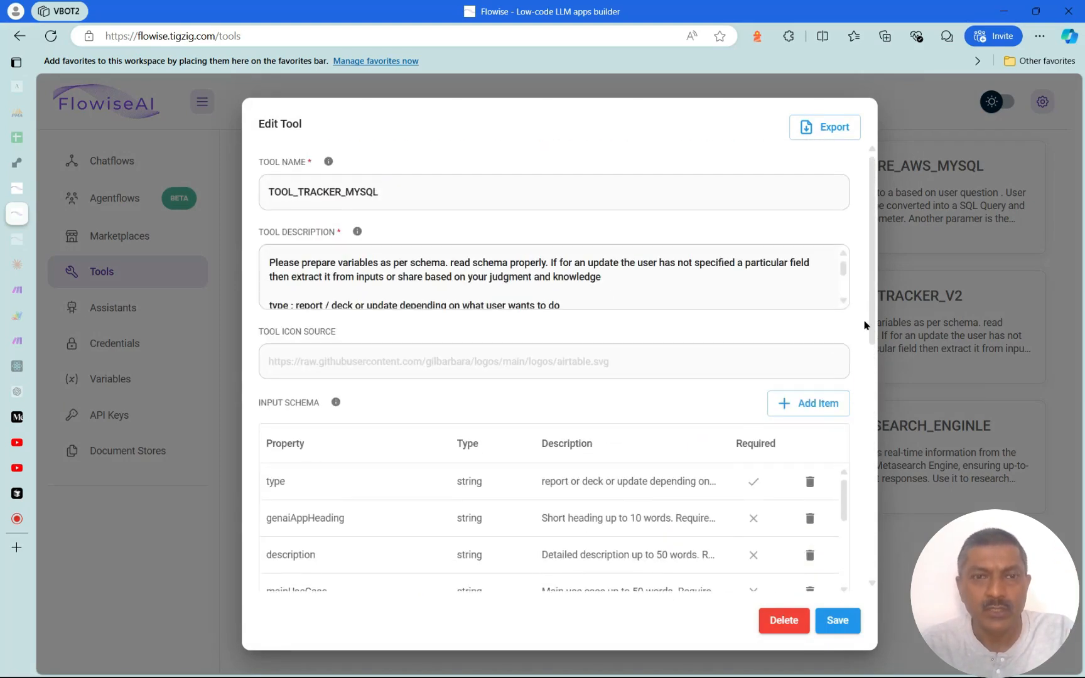
drag(873, 341, 876, 559)
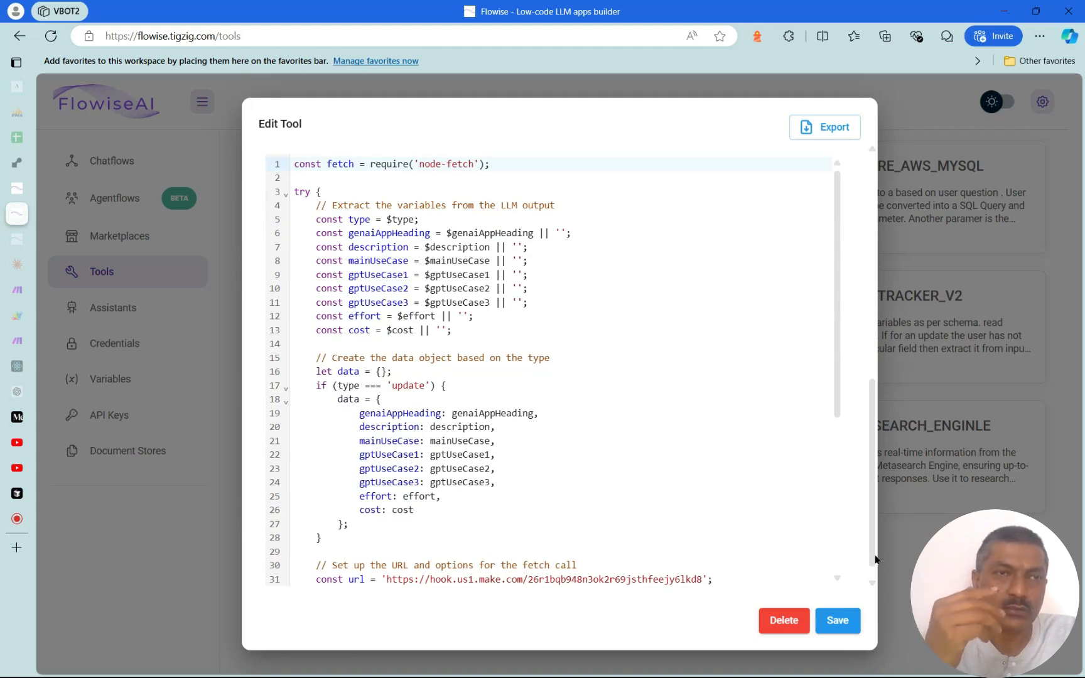
drag(836, 405, 842, 317)
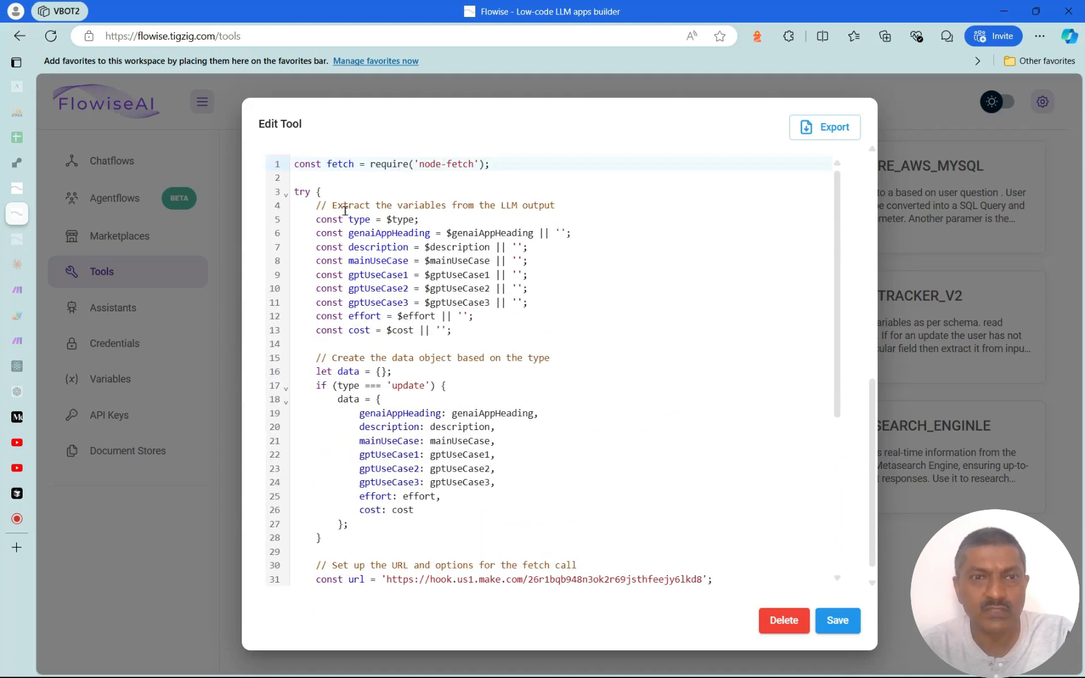
click(835, 386)
drag(835, 390, 842, 585)
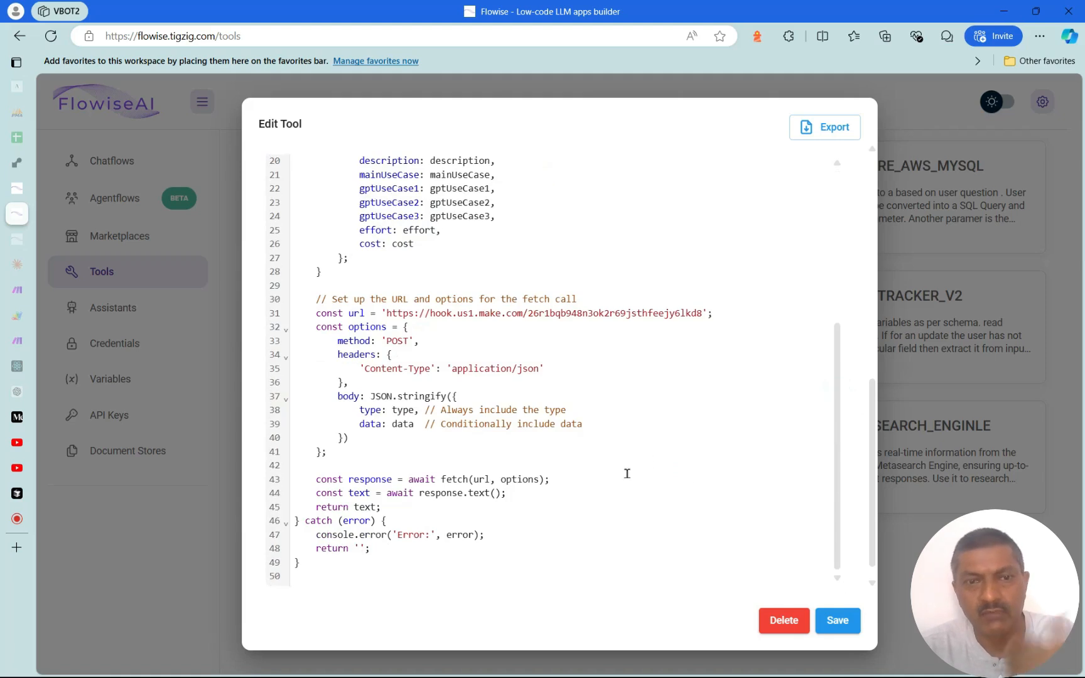
drag(385, 313, 694, 315)
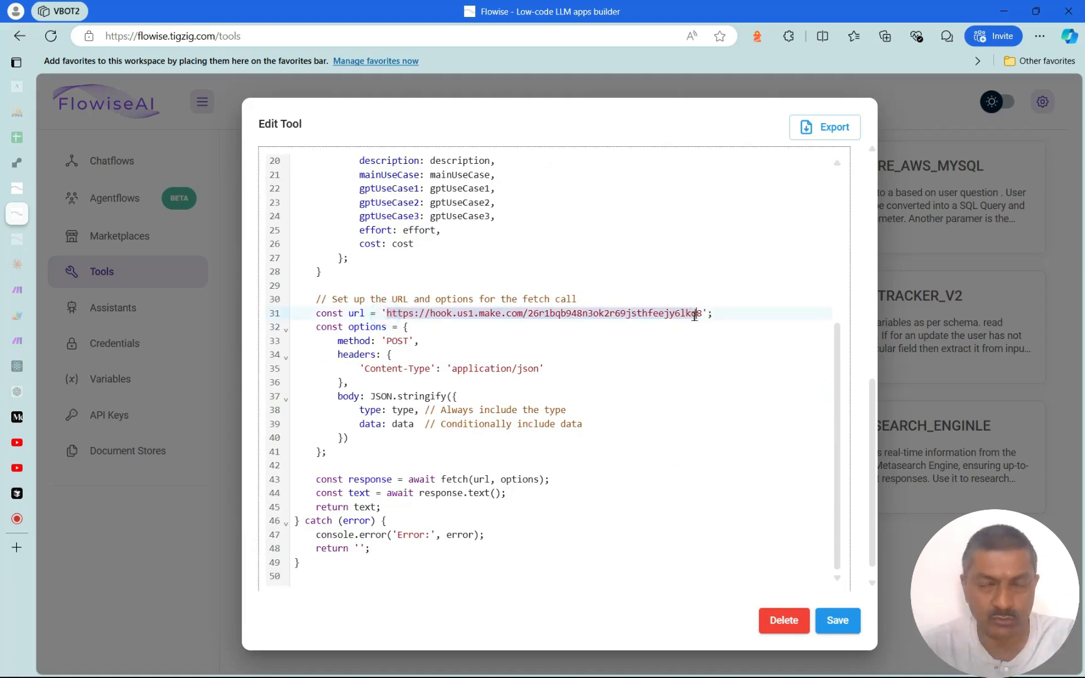
click(687, 405)
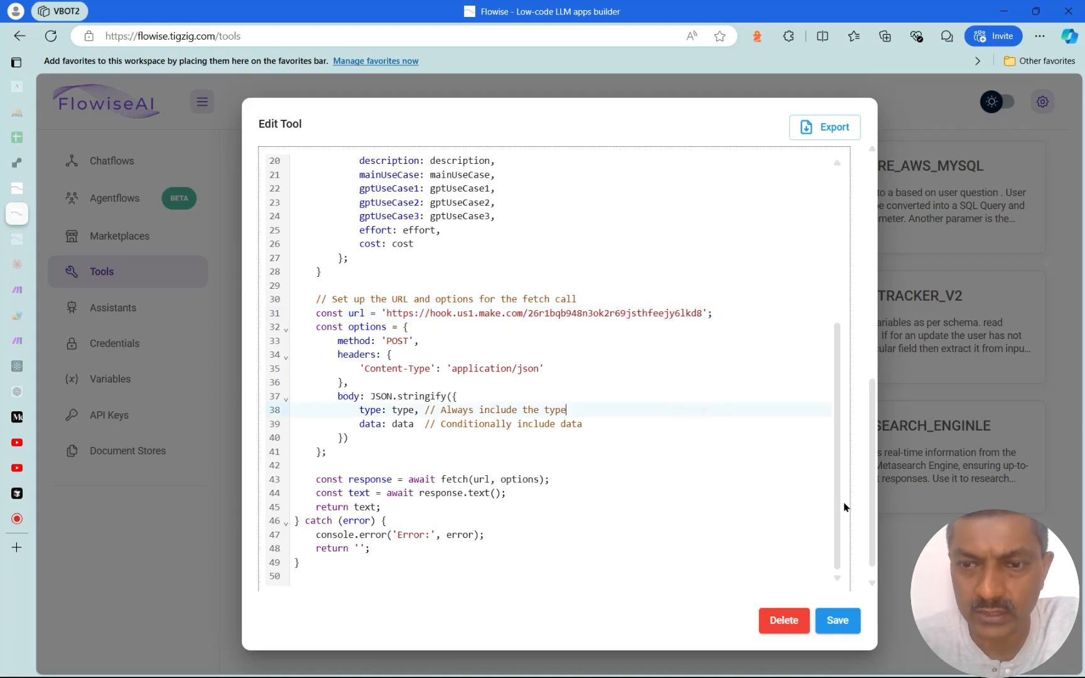
scroll(838, 507, up, 5)
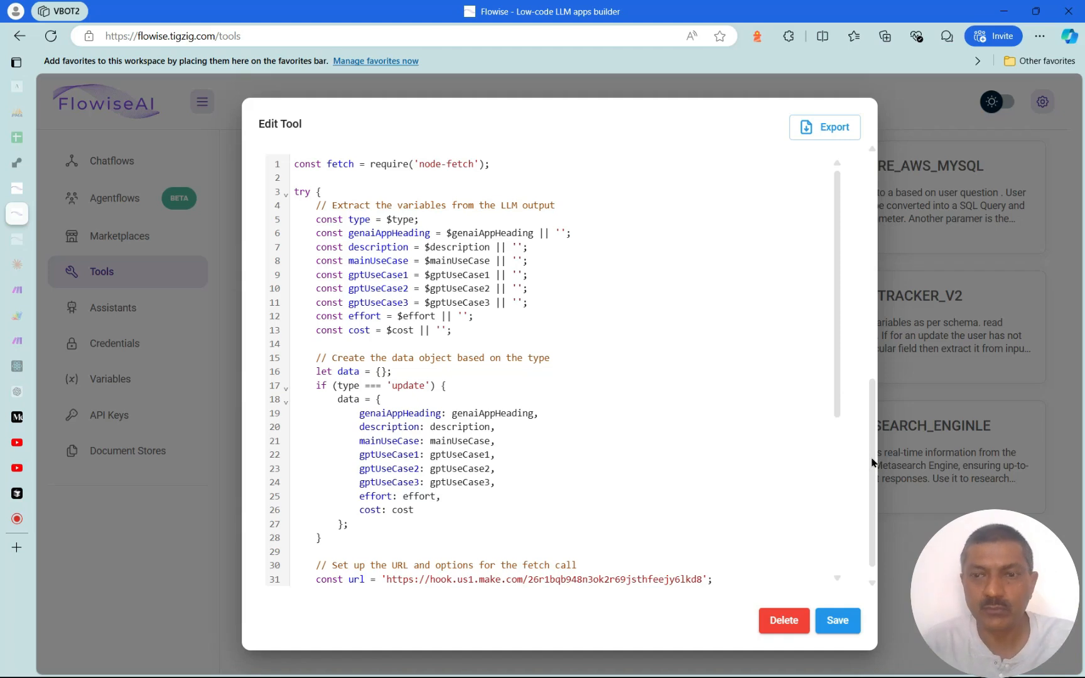
drag(872, 462, 882, 345)
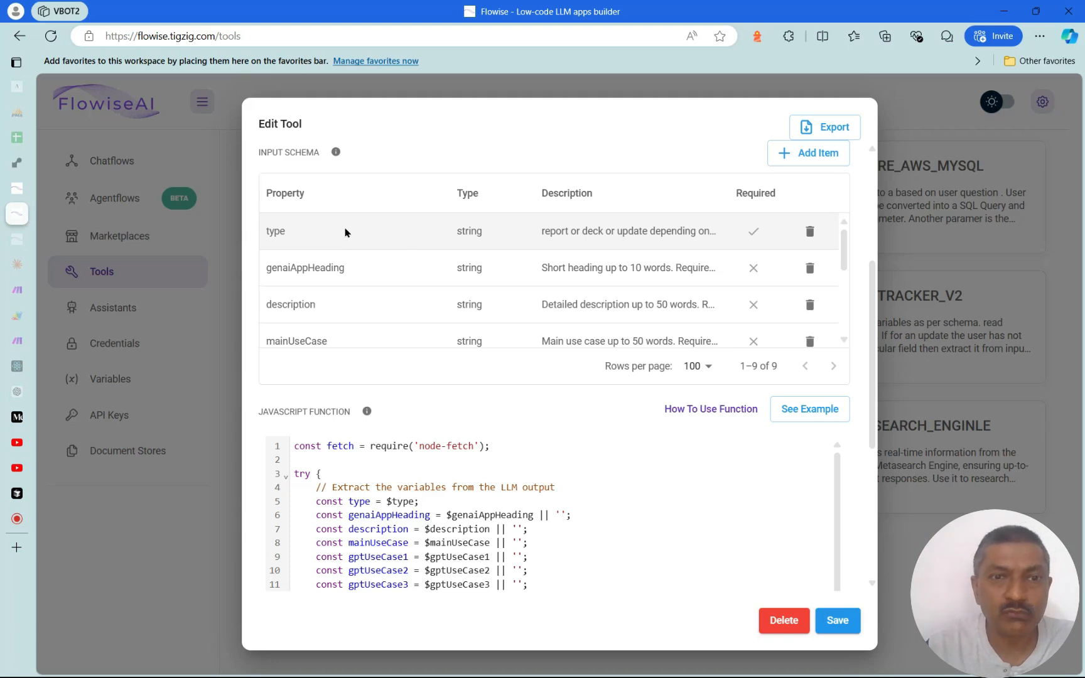
scroll(377, 264, up, 2)
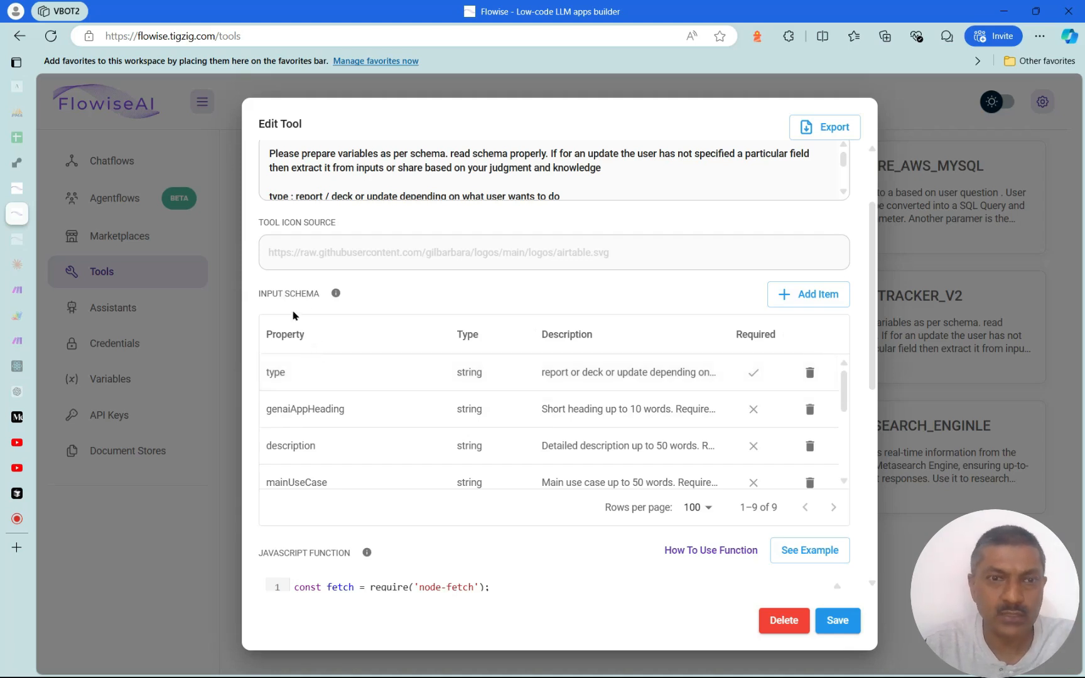
scroll(482, 377, down, 1)
scroll(486, 380, up, 1)
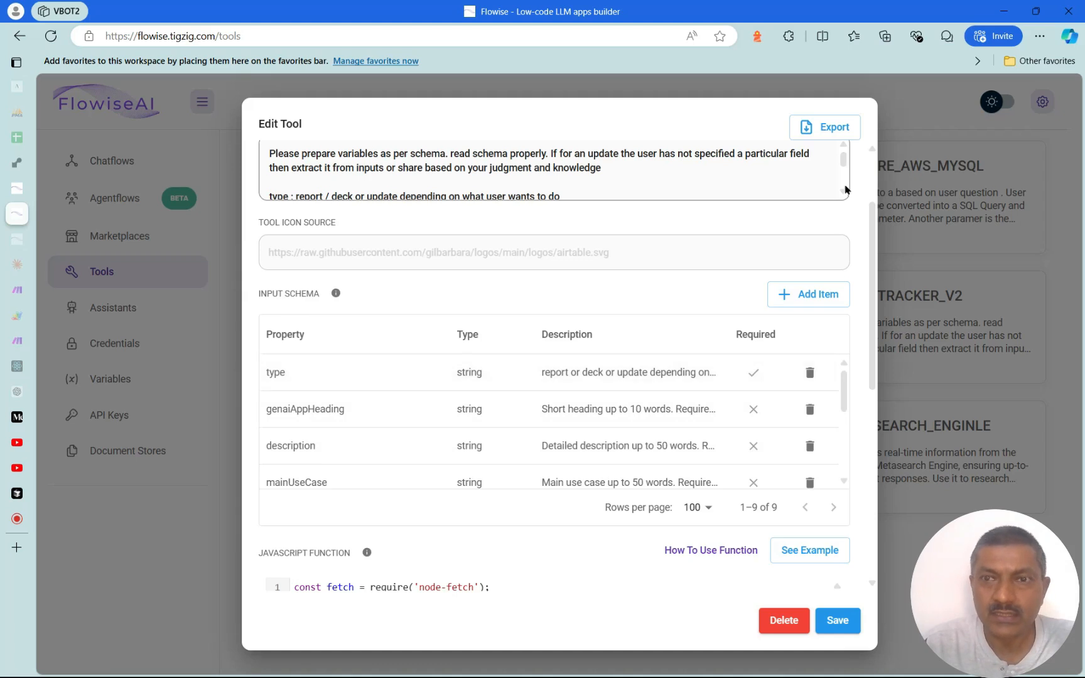
scroll(870, 224, up, 1)
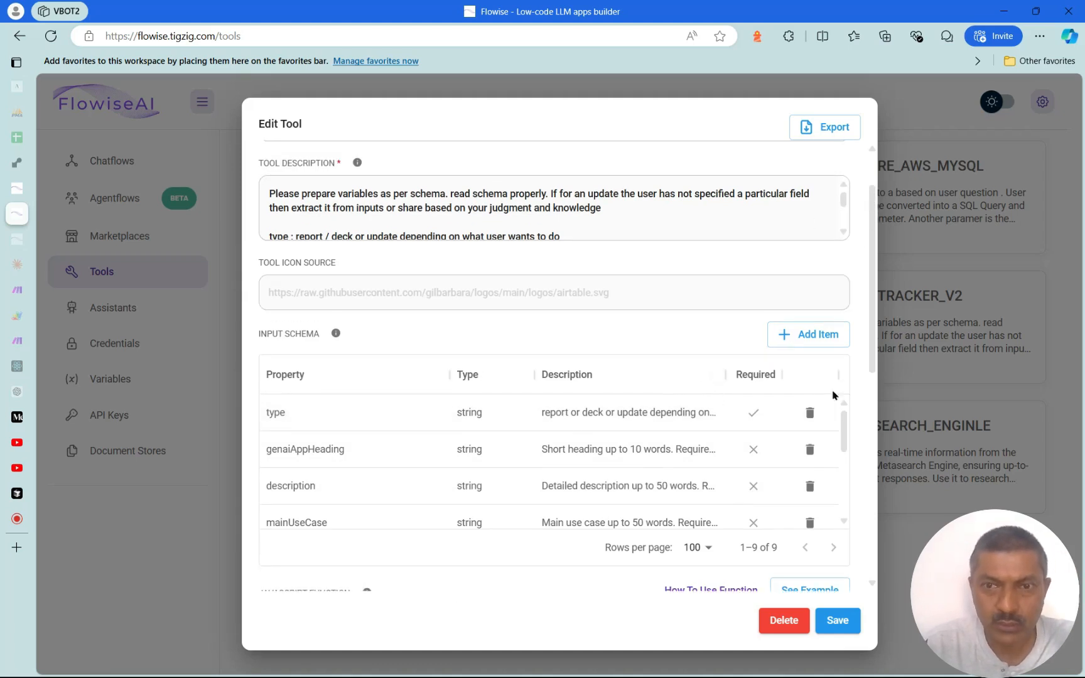
drag(873, 368, 867, 402)
scroll(867, 403, down, 2)
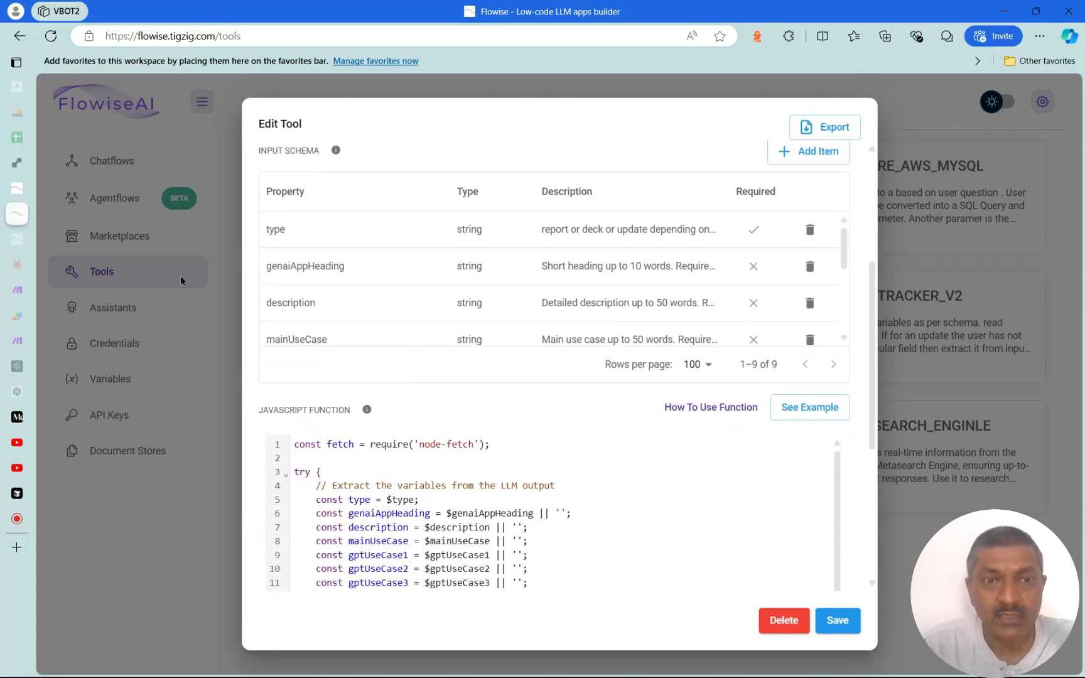
click(552, 269)
double_click(553, 269)
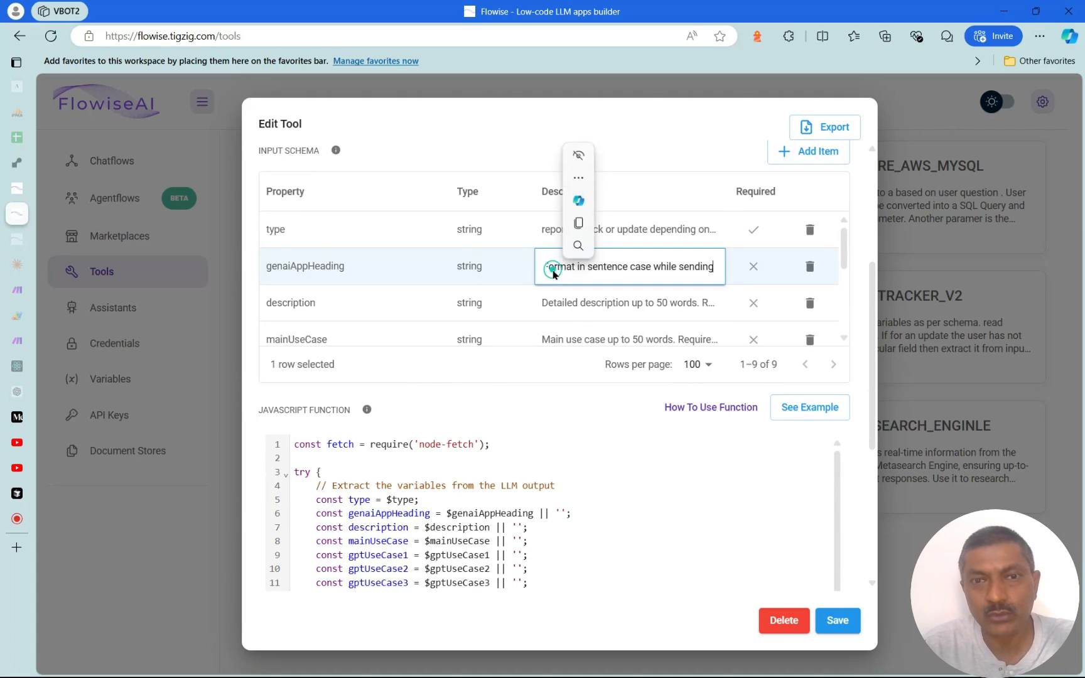
click(611, 264)
key(Home)
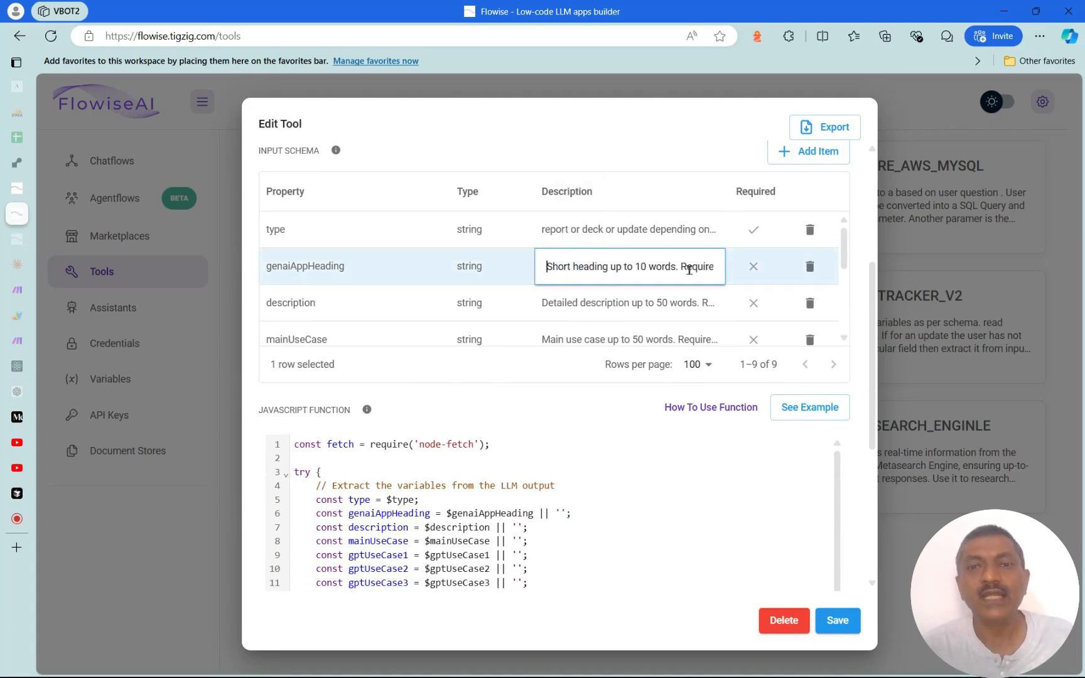
key(Escape)
click(349, 593)
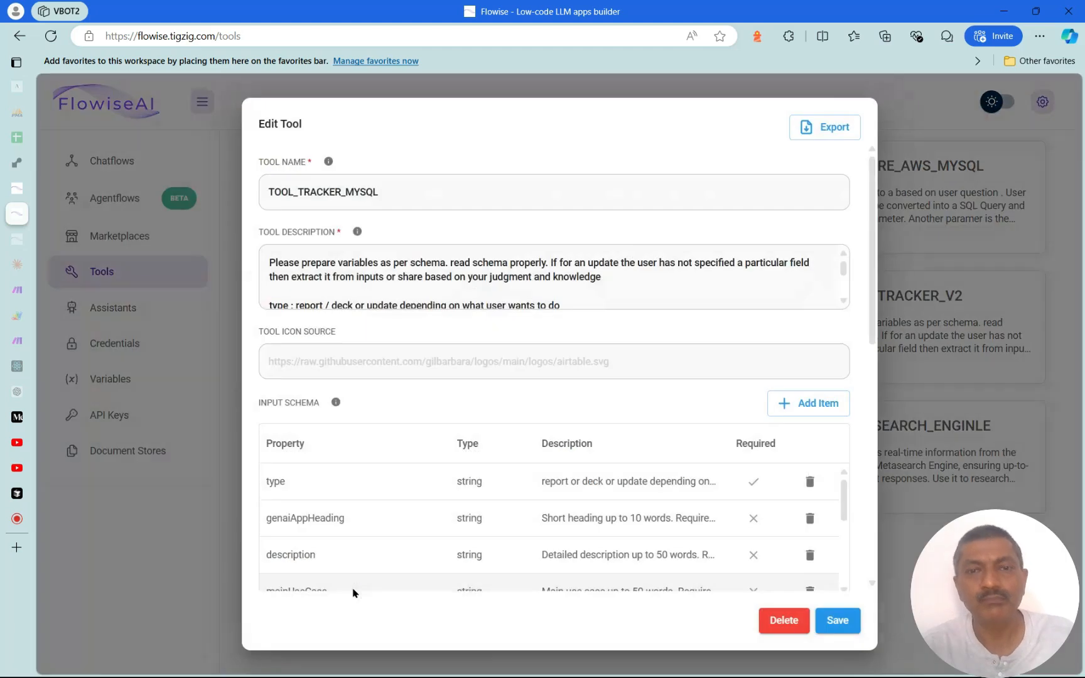
scroll(701, 505, down, 1)
scroll(702, 505, up, 1)
drag(877, 305, 884, 385)
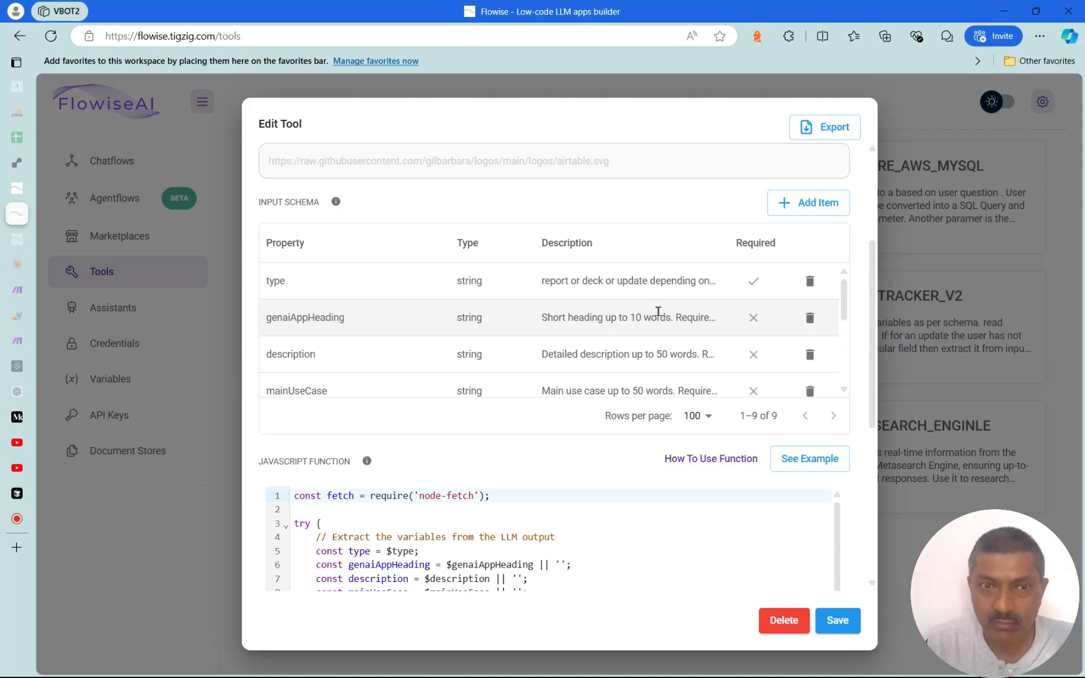
scroll(653, 310, down, 2)
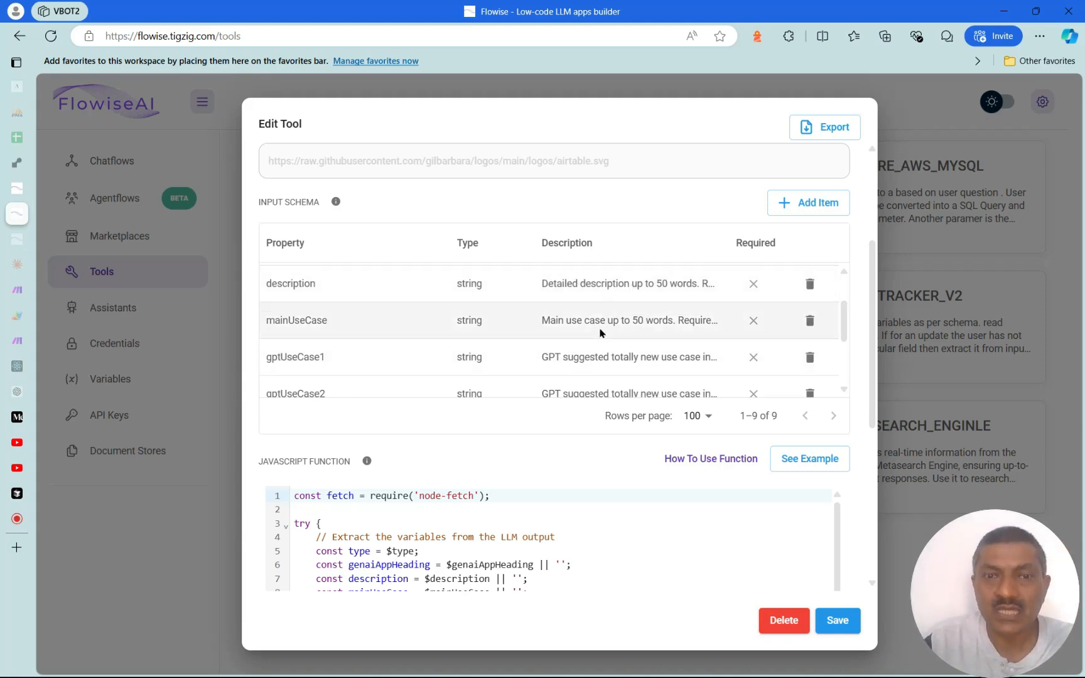
scroll(601, 323, down, 2)
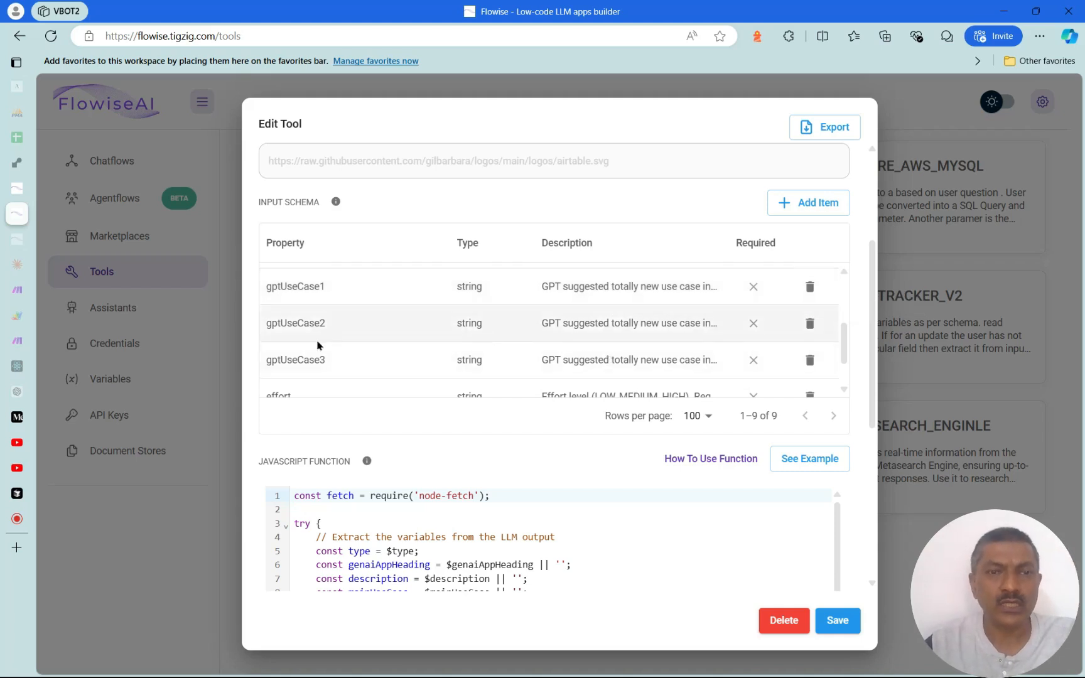
scroll(444, 331, down, 1)
scroll(444, 331, down, 3)
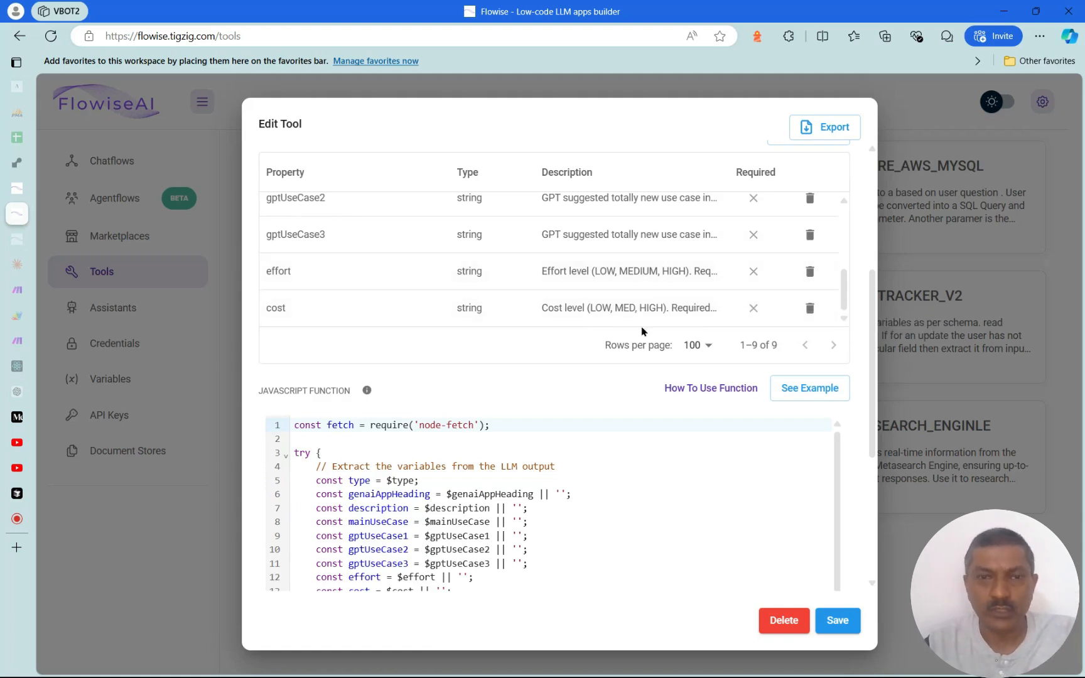
scroll(648, 276, up, 3)
mouse_move(872, 350)
mouse_down()
mouse_move(877, 240)
mouse_move(873, 336)
mouse_up()
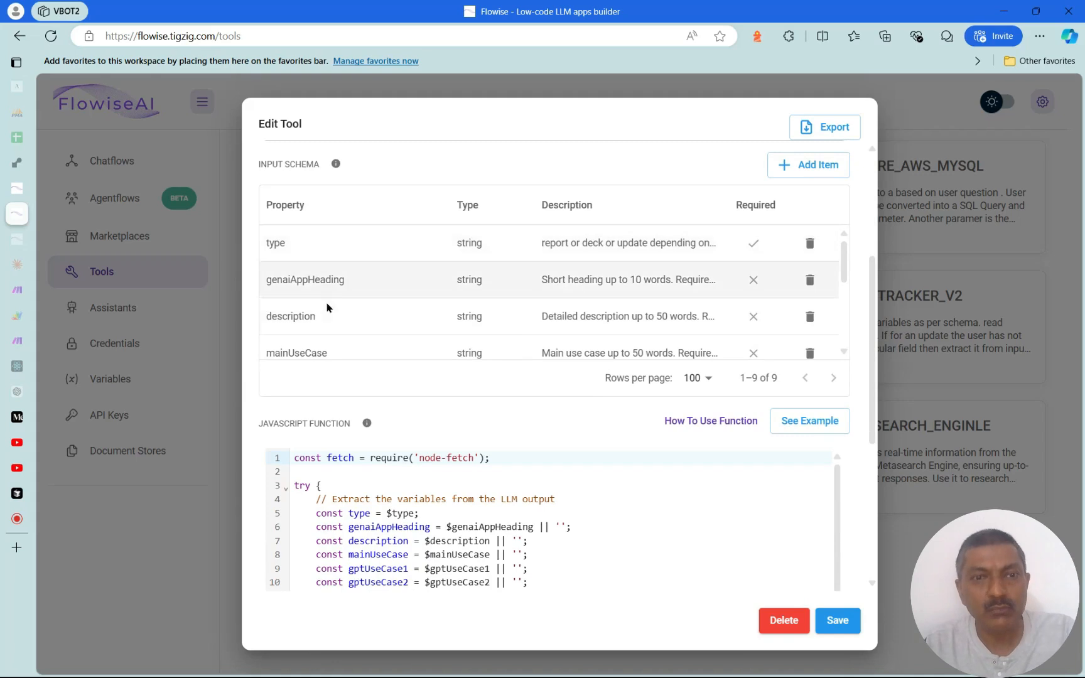
mouse_move(872, 436)
mouse_down()
mouse_move(874, 427)
mouse_move(878, 456)
mouse_up()
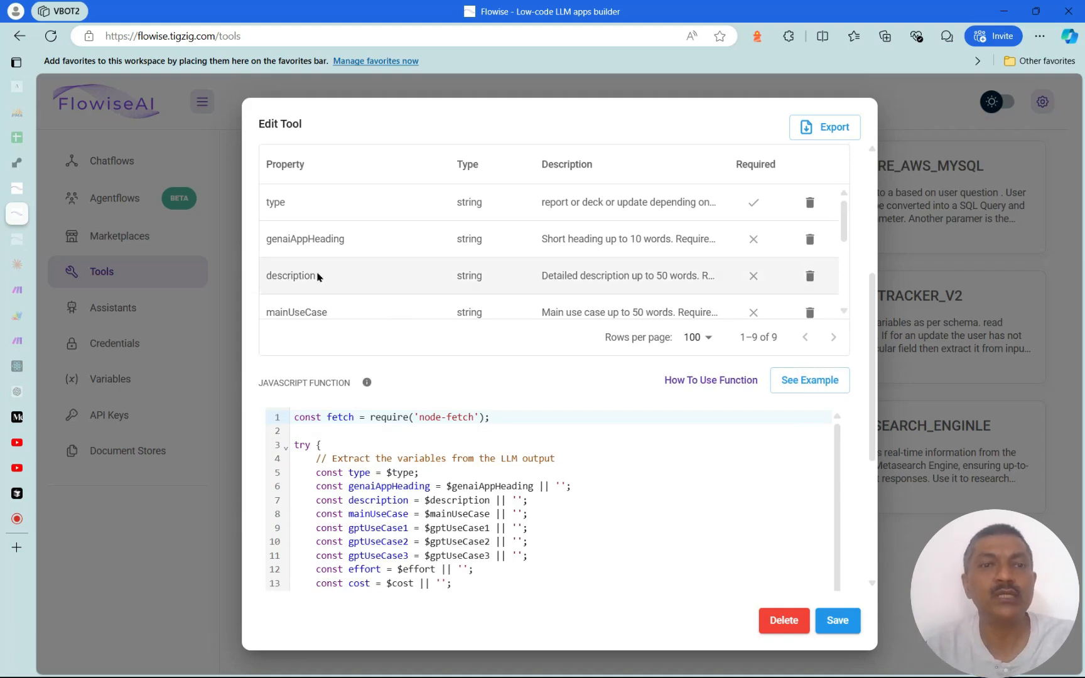
drag(870, 448, 875, 462)
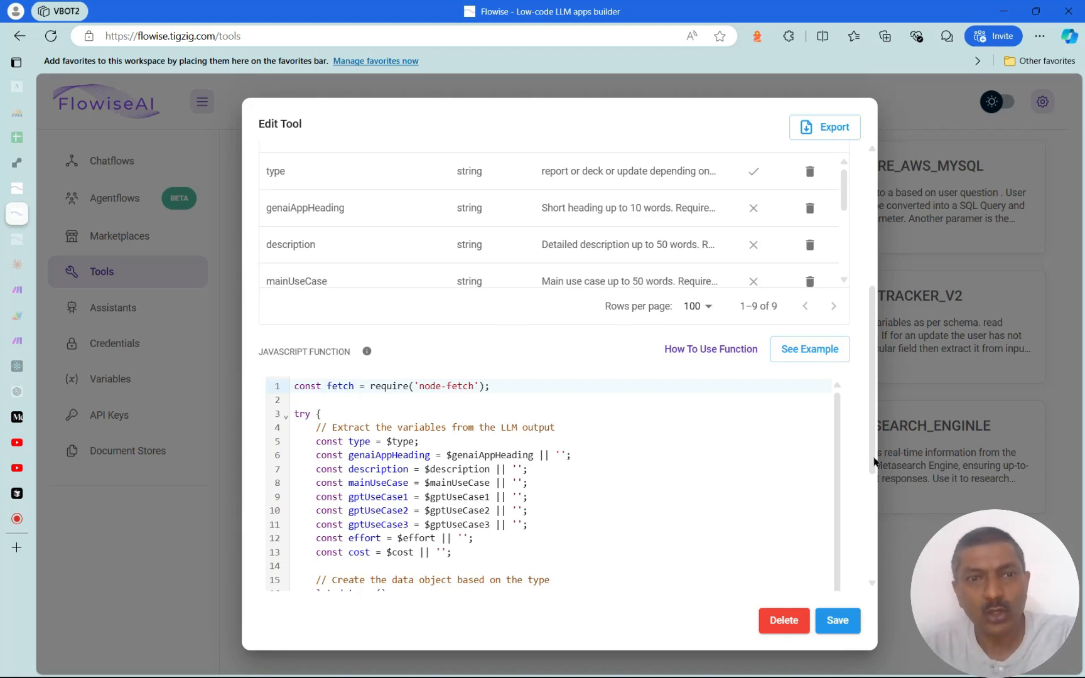
drag(874, 465, 877, 518)
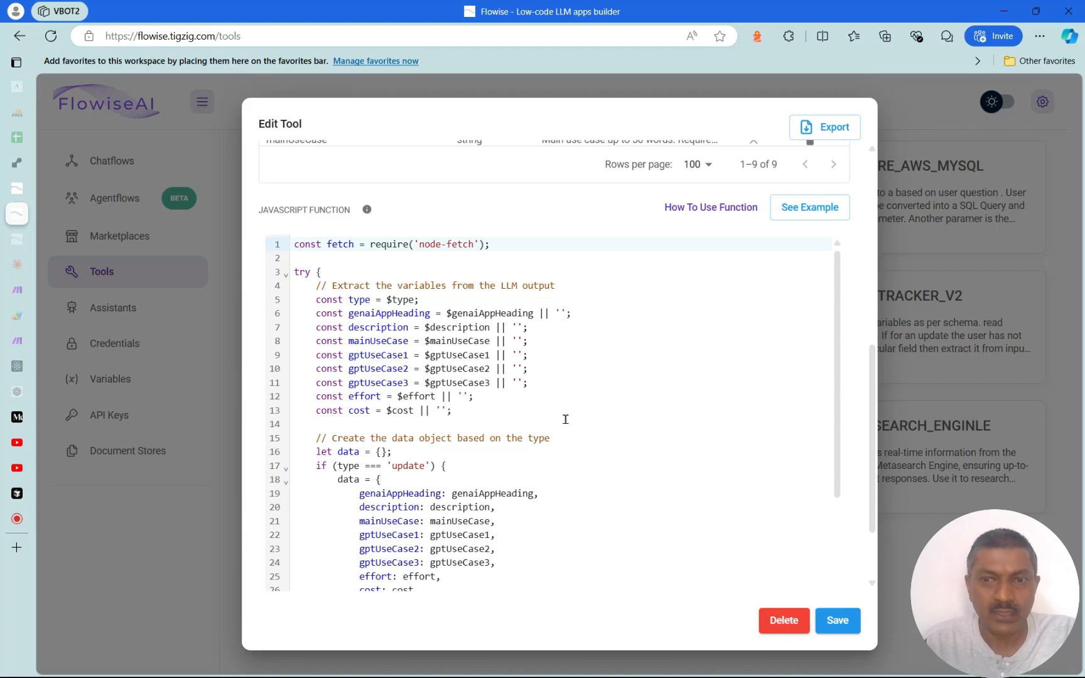
Select and copy the whole TOOL_TRACKER_MYSQL JavaScript function, then switch to a blank ChatGPT chat
scroll(568, 420, down, 2)
scroll(569, 420, down, 2)
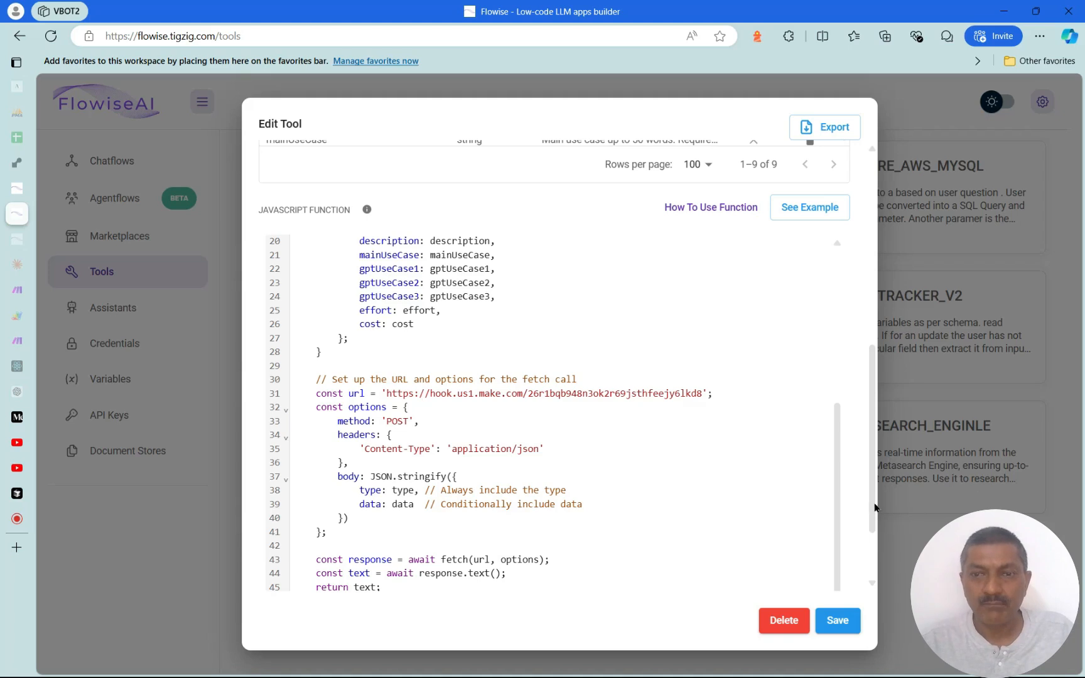
scroll(865, 426, up, 3)
scroll(865, 426, up, 3)
scroll(866, 453, down, 7)
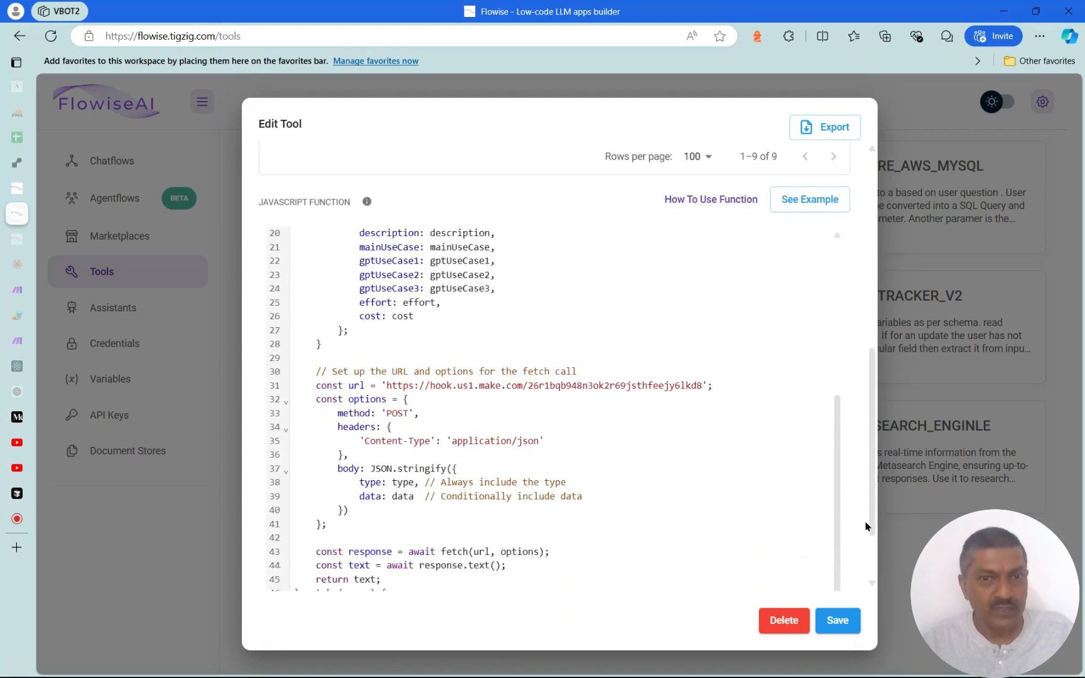
scroll(866, 526, up, 2)
scroll(829, 508, down, 1)
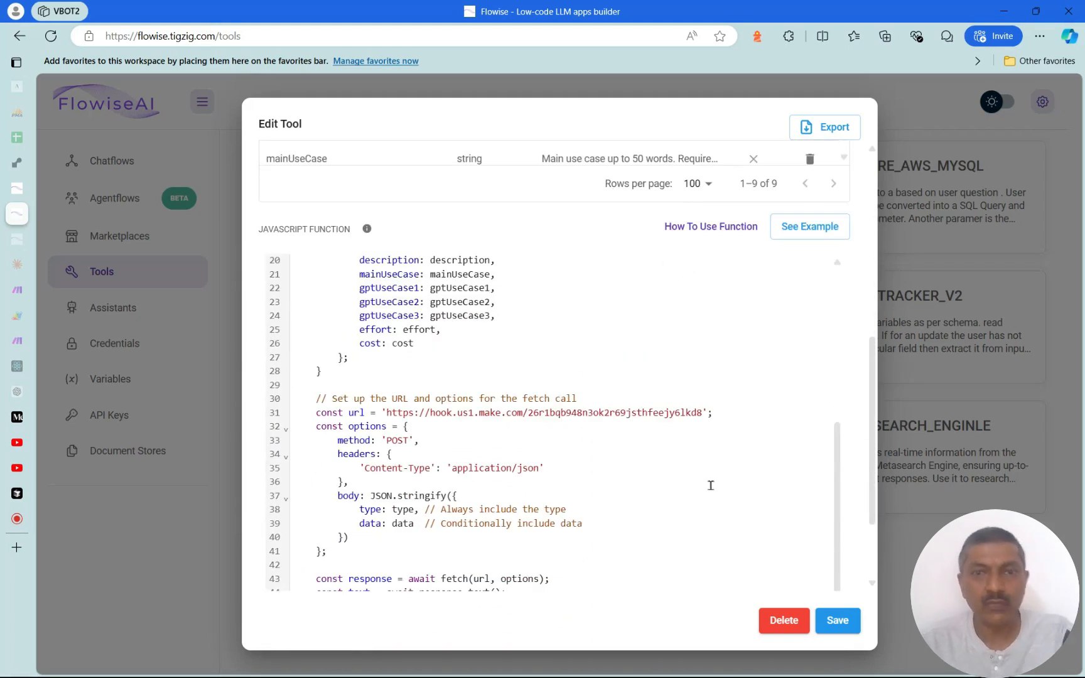
click(613, 447)
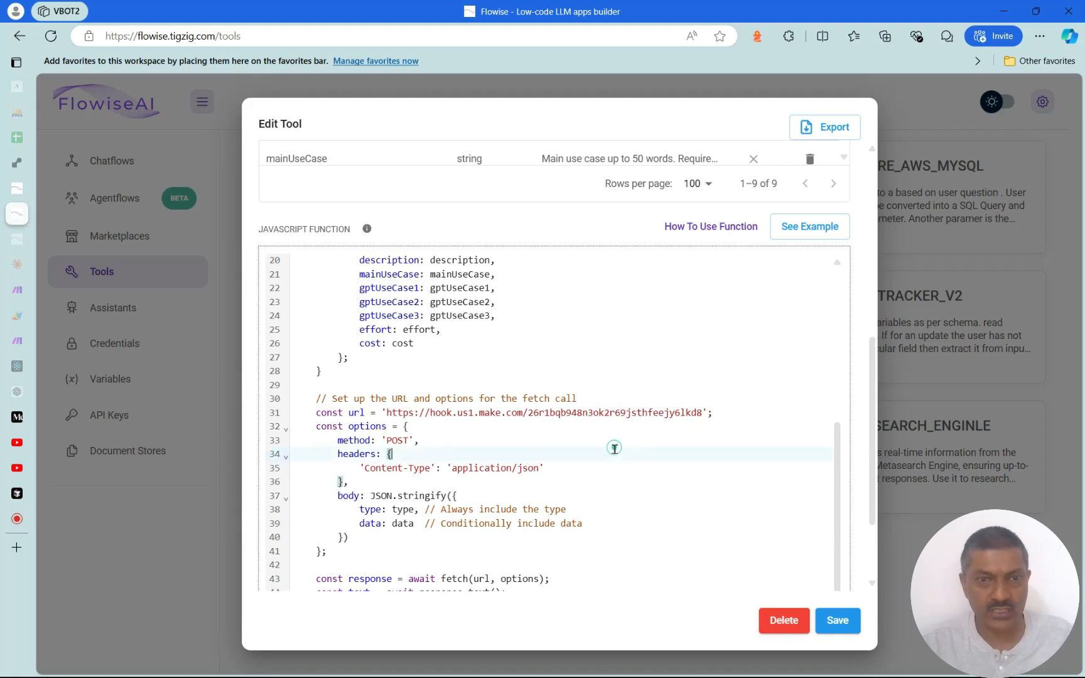
key(ctrl+a)
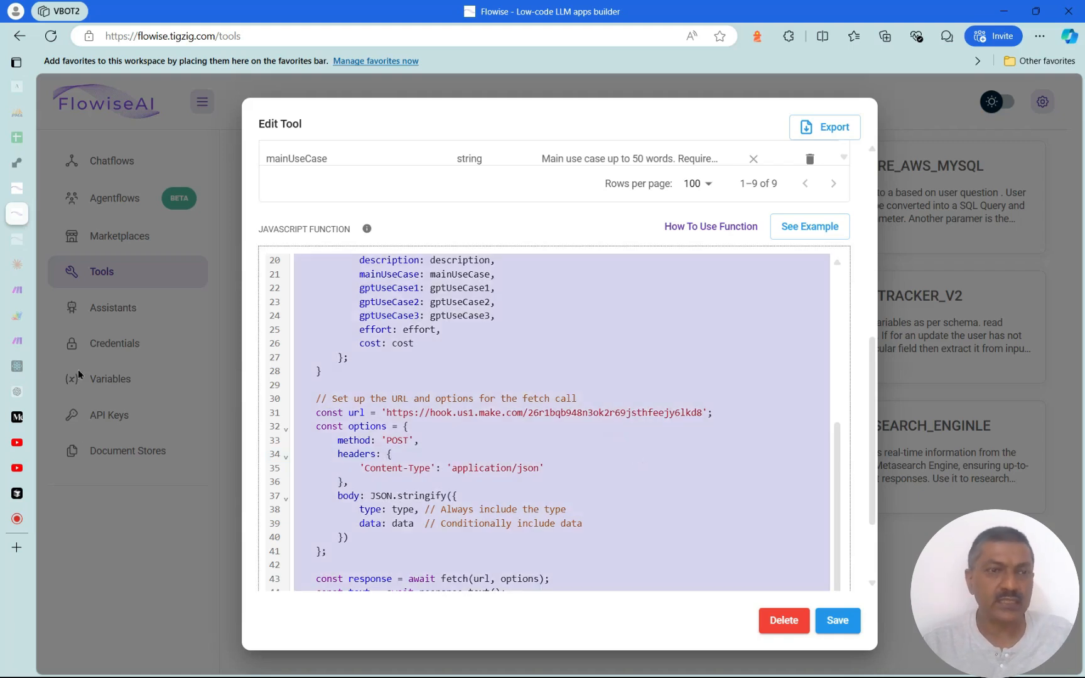
click(19, 391)
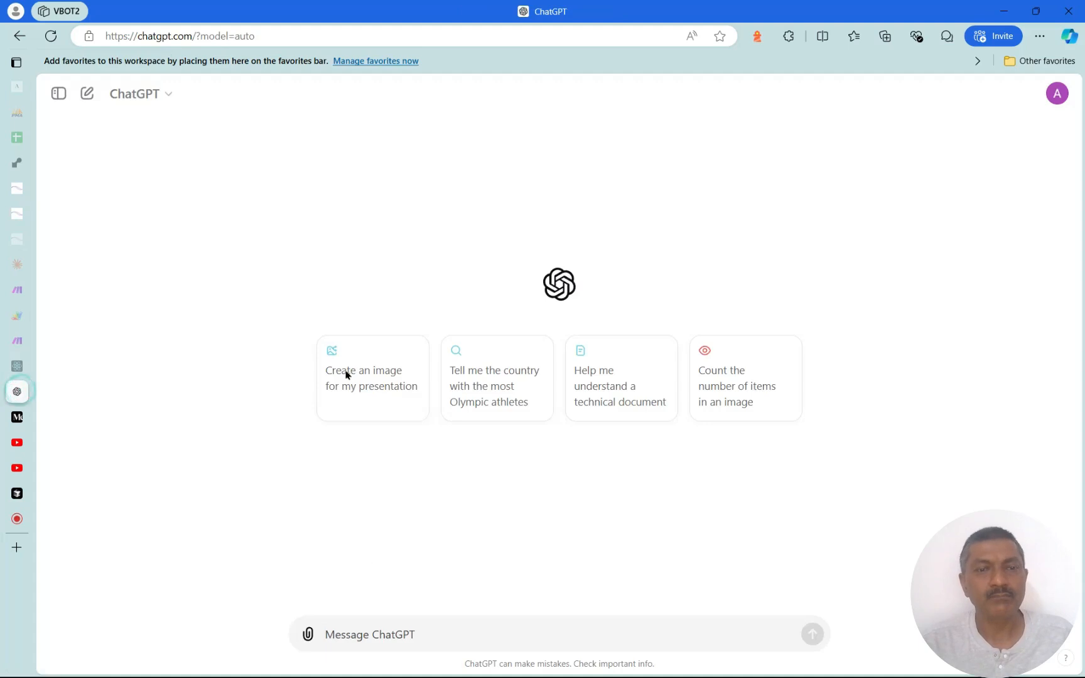
Ask ChatGPT 'can you explain this schema and the JSON data being passed' with the function code pasted below
text(CAN YOU)
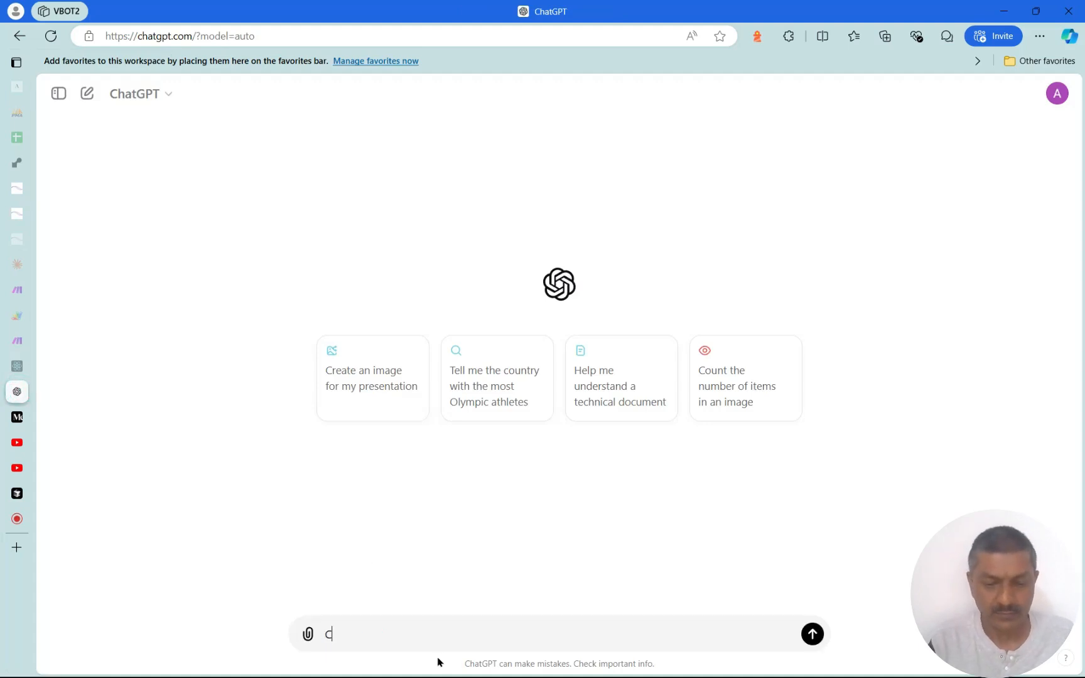
key(ctrl+a)
text(CAN YO UE)
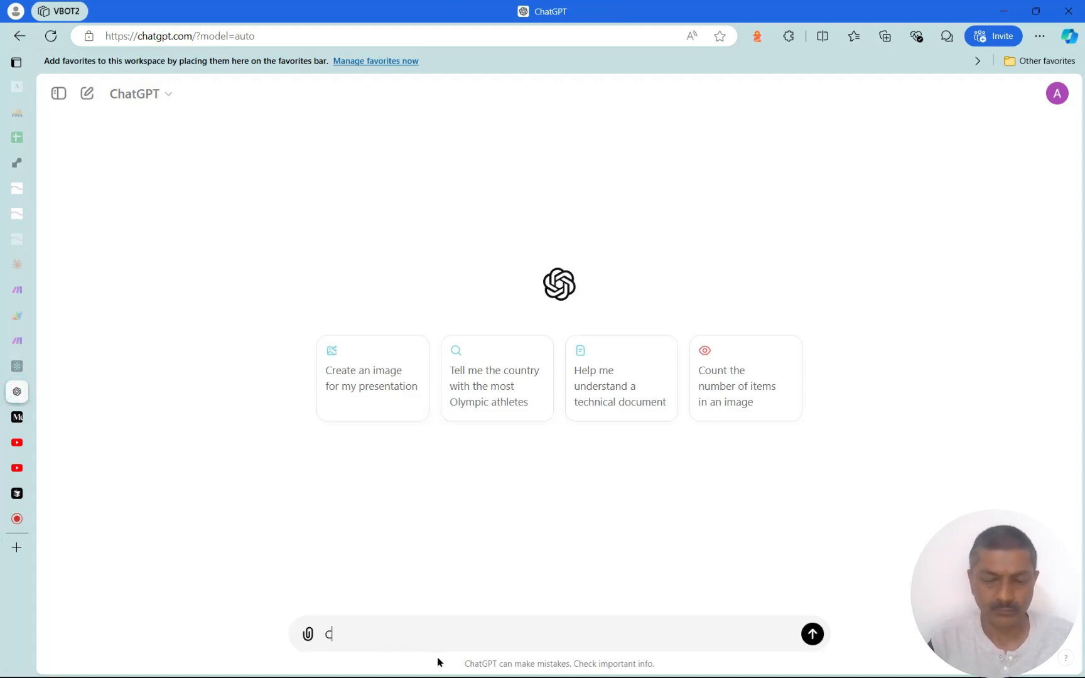
text(MP)
key(ctrl+a)
key(BackSpace)
text(can you ex)
text(plain thsi)
text( schema and the)
text( jo)
text(son dat being passe)
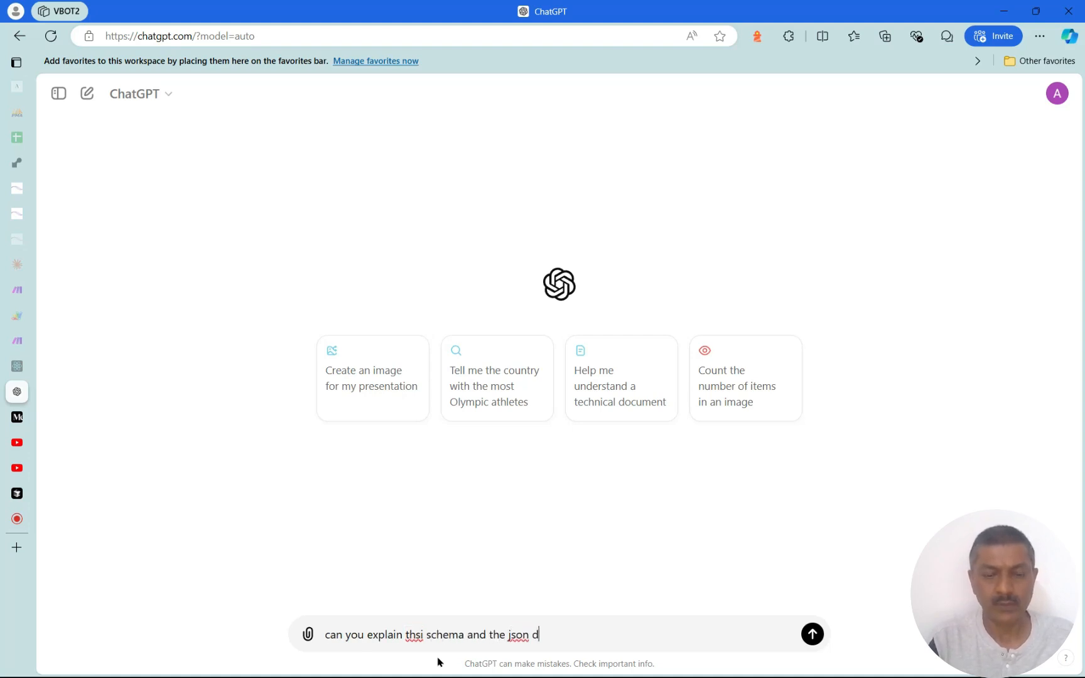
key(shift+Return)
key(shift+Return)
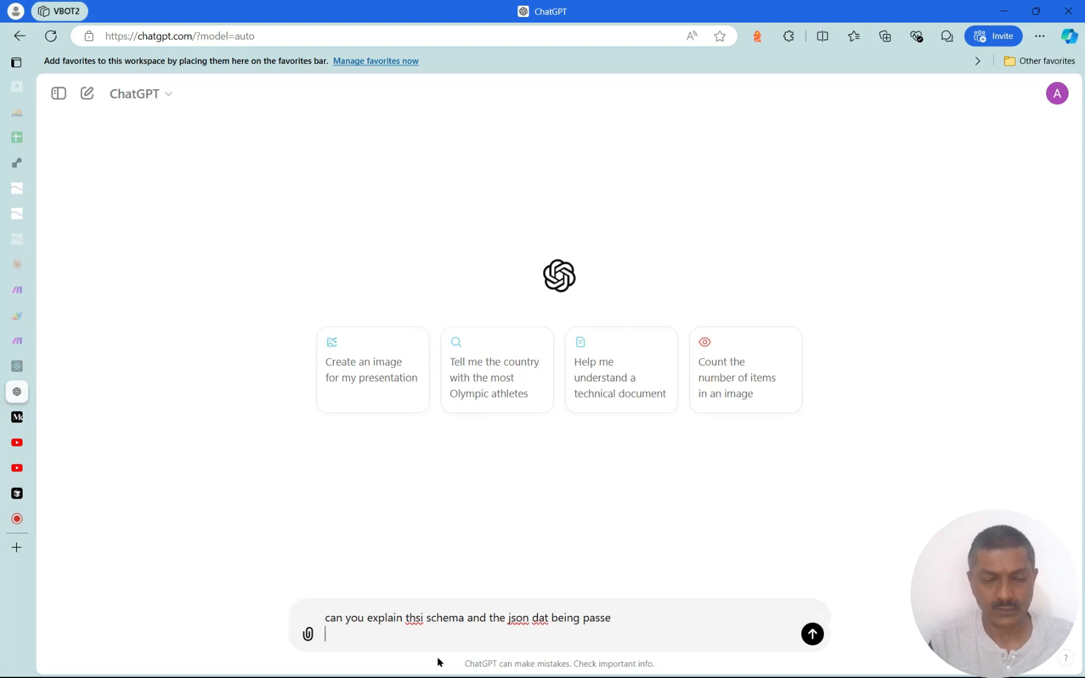
key(ctrl+v)
key(Return)
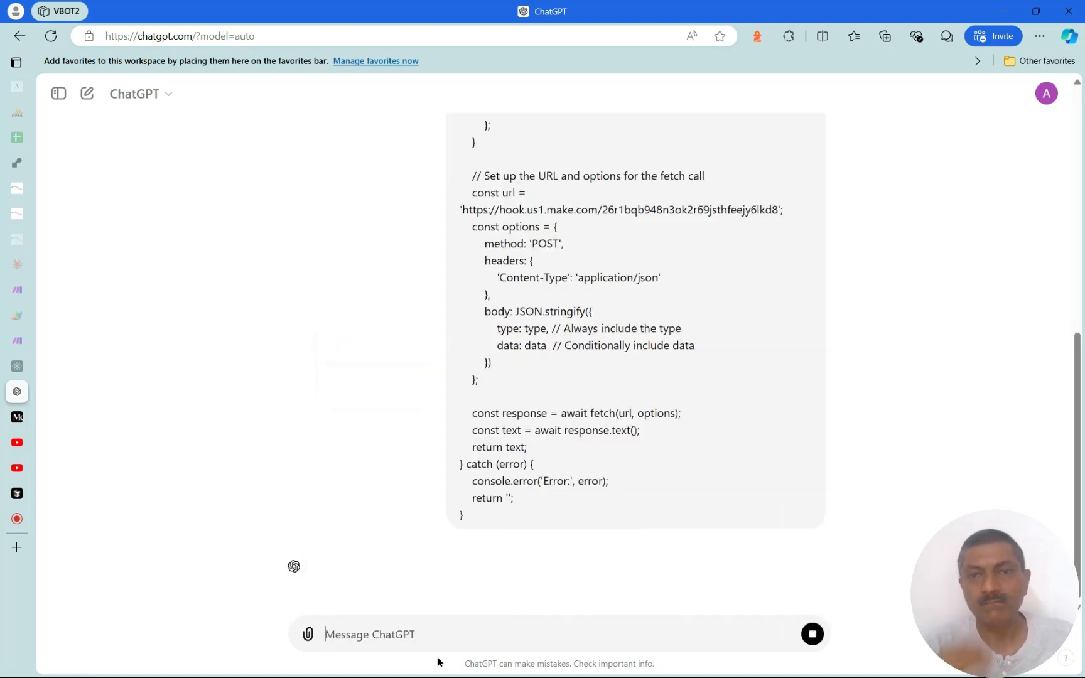
drag(1079, 329, 1082, 604)
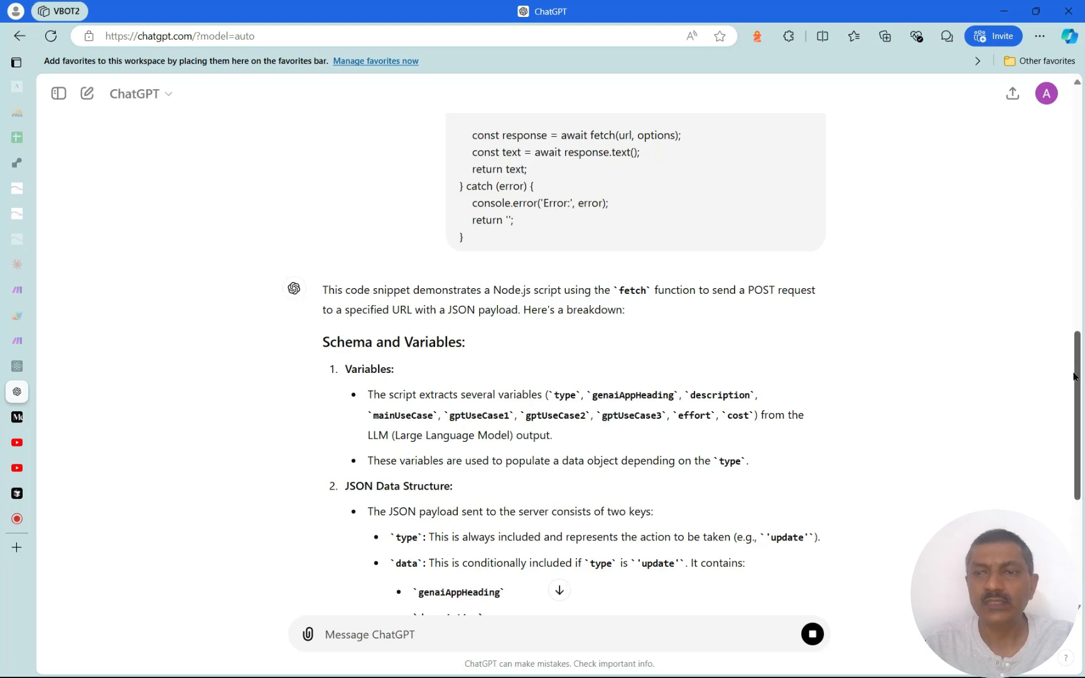
drag(1074, 390, 1080, 480)
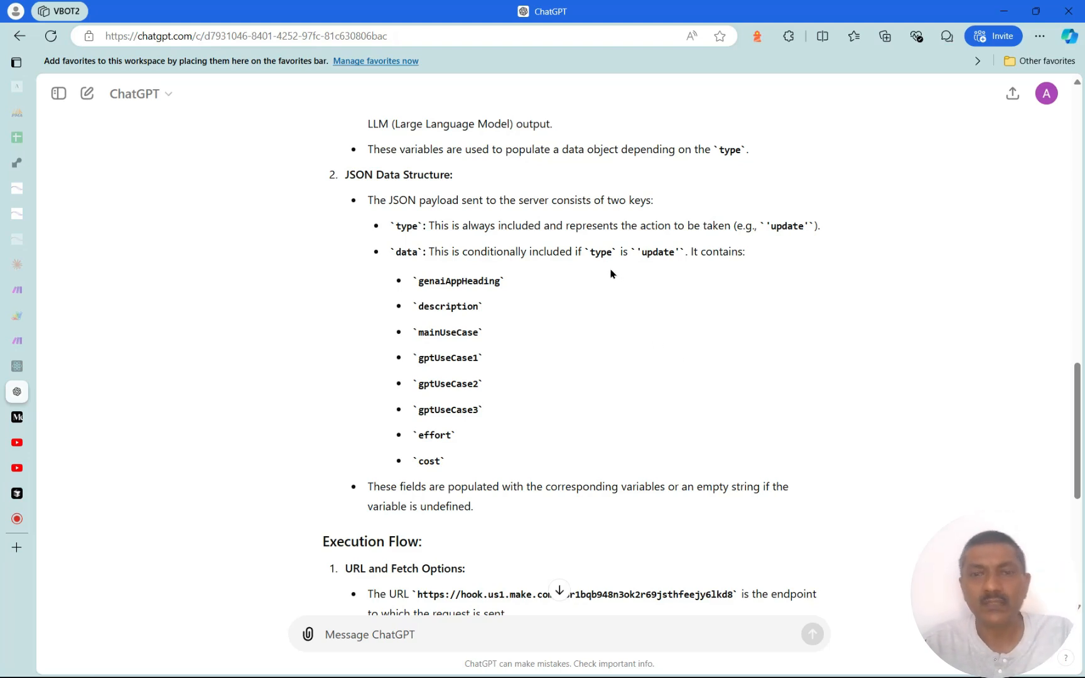
scroll(649, 334, down, 3)
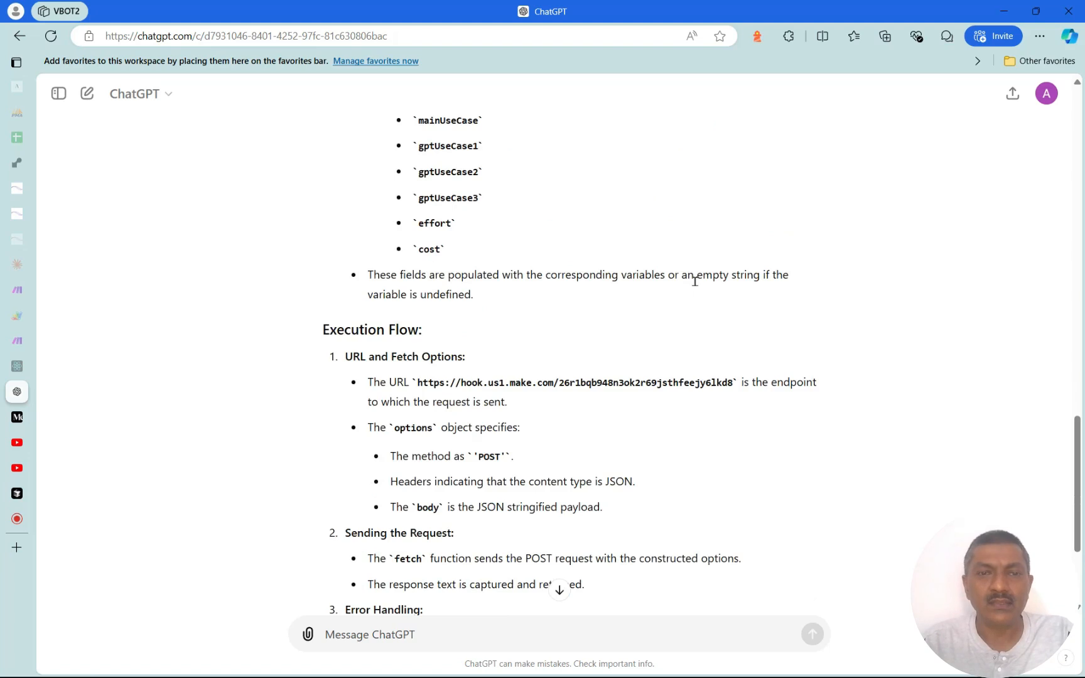
drag(1079, 481, 1080, 528)
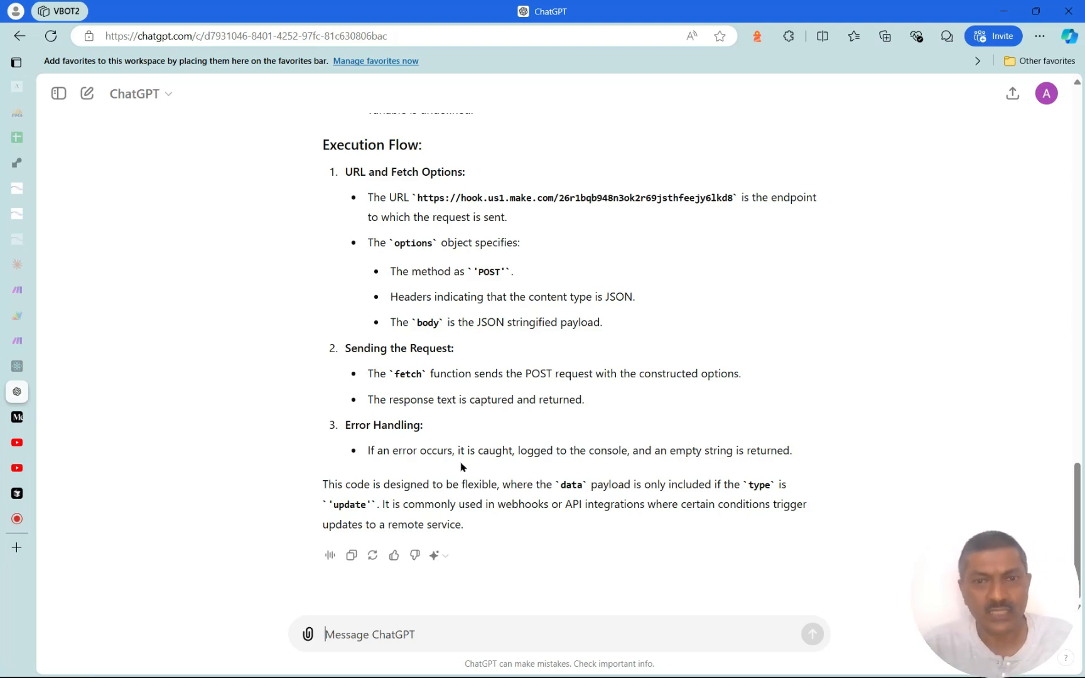
scroll(613, 434, up, 15)
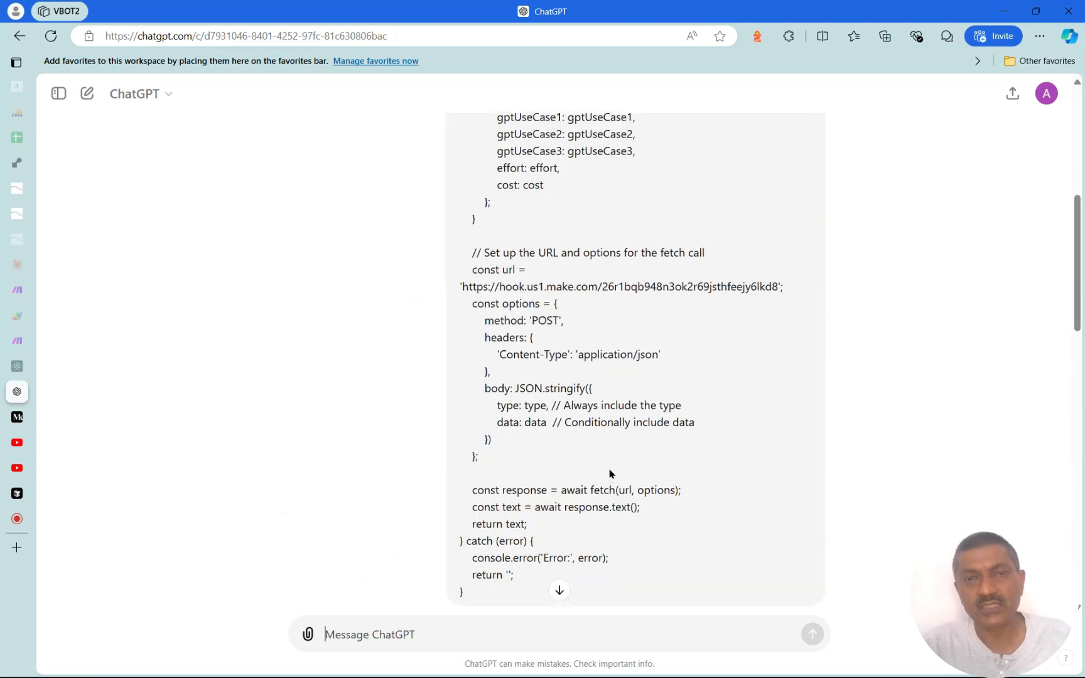
scroll(609, 475, up, 7)
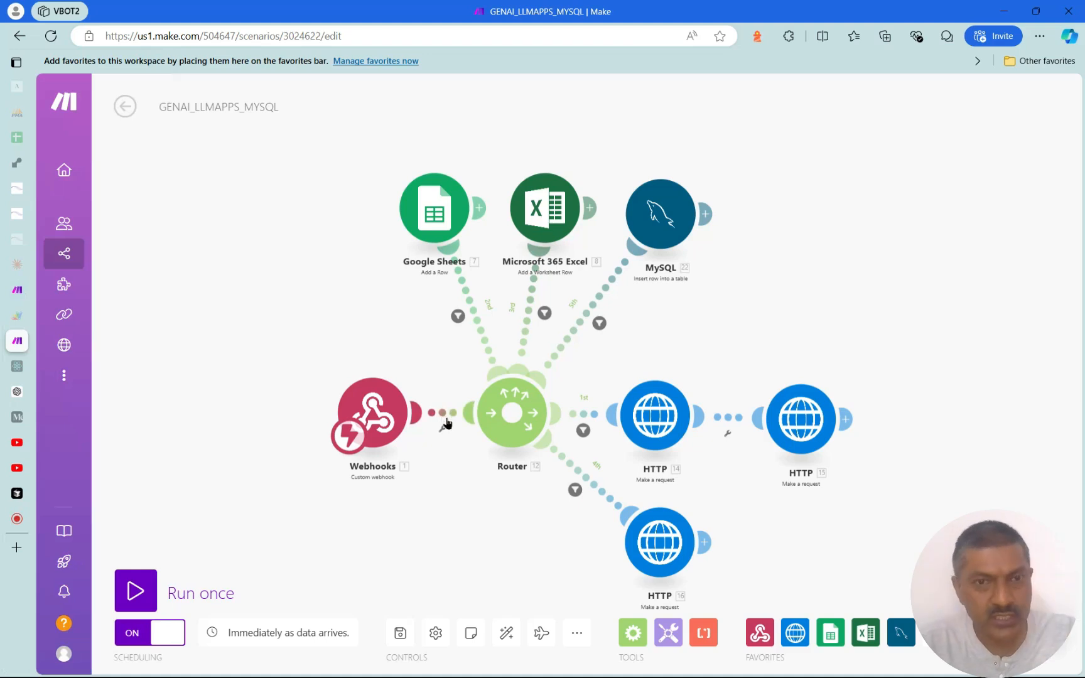
Open the Scenarios list and start a new blank scenario
mouse_move(18, 298)
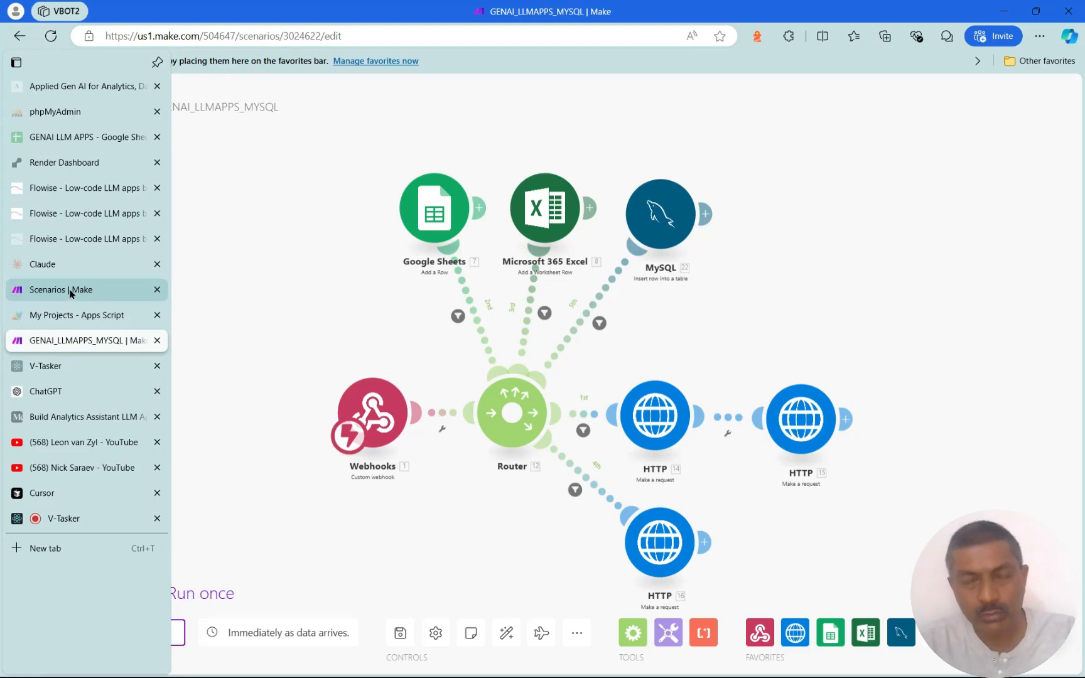
mouse_move(71, 326)
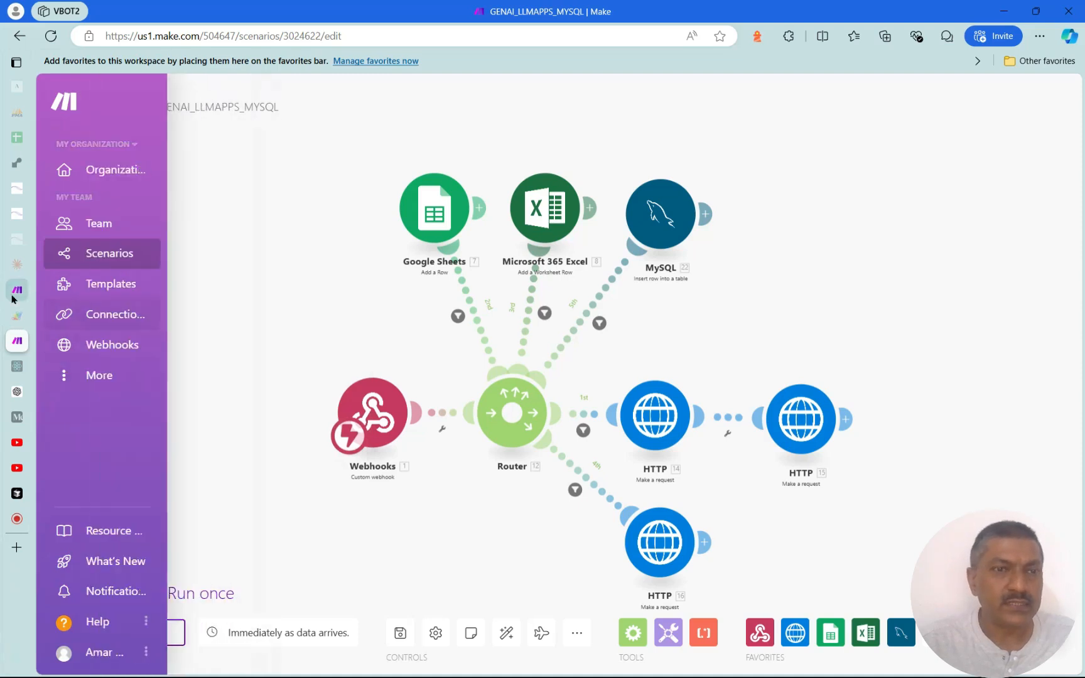
click(63, 292)
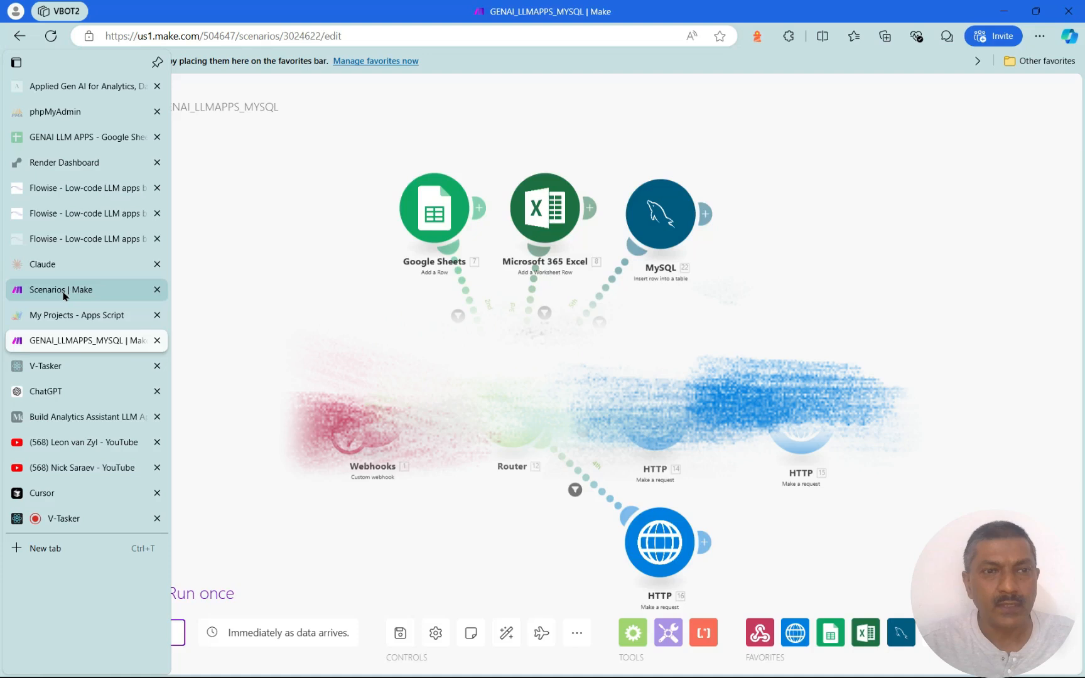
click(972, 106)
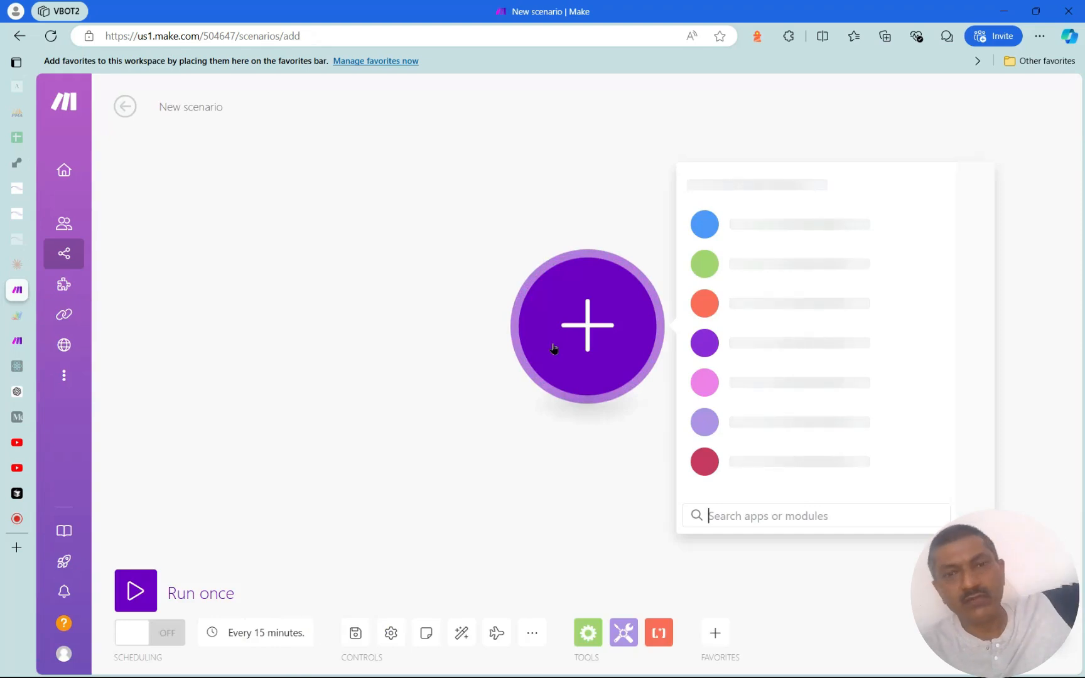
Search the apps for 'WEB' and add a Webhooks Custom webhook trigger
text(WEB)
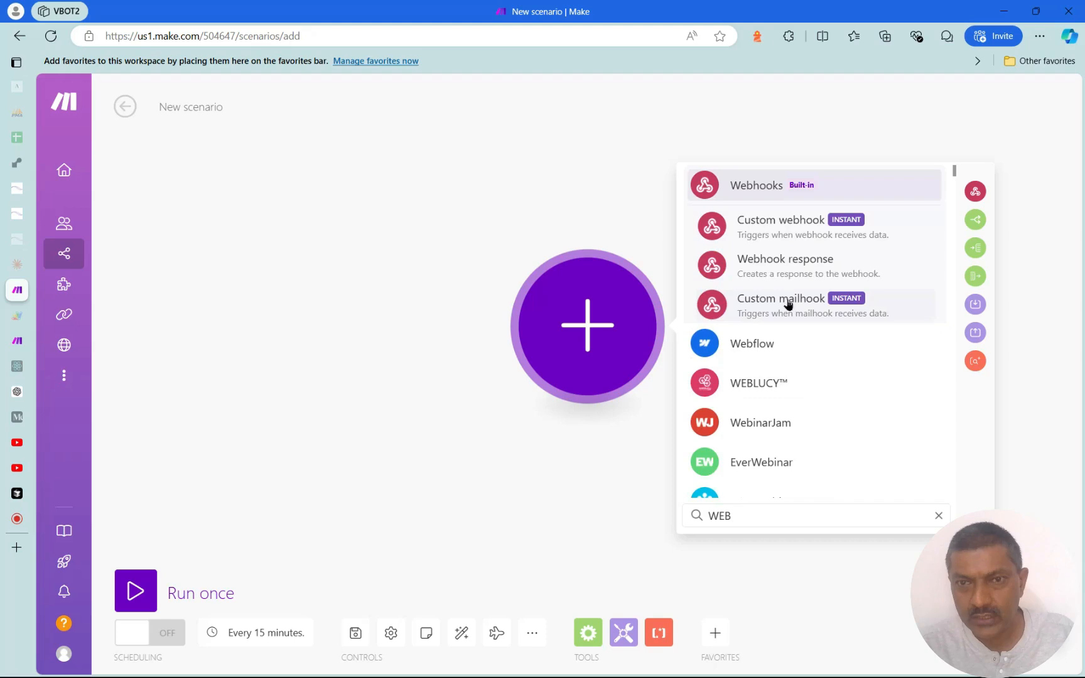
drag(787, 223, 376, 218)
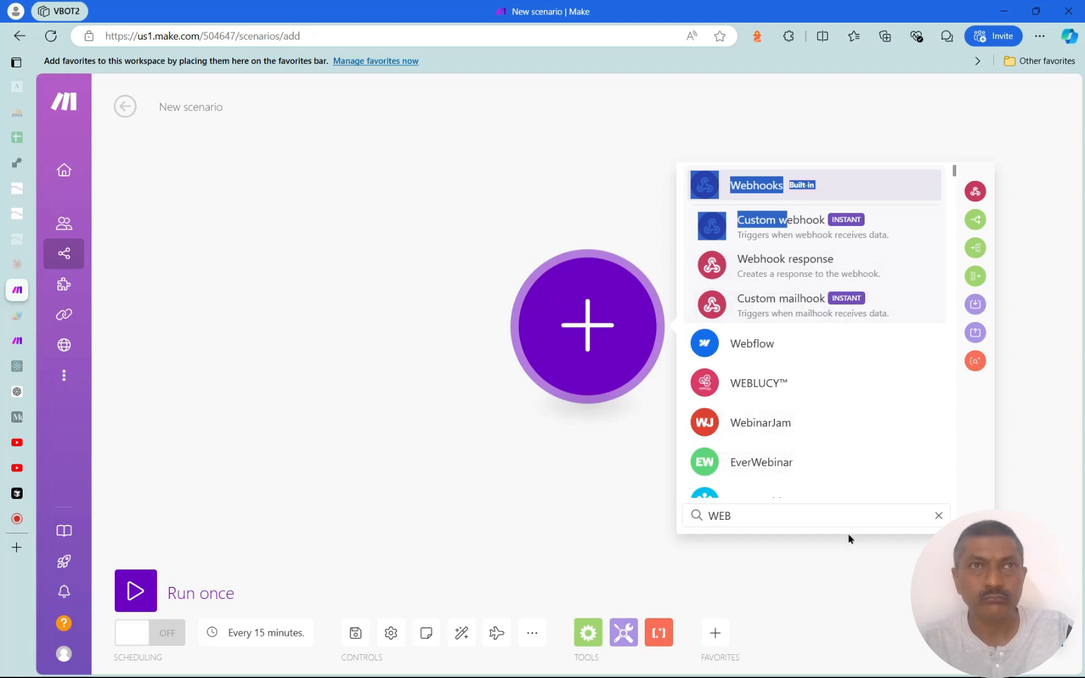
click(379, 195)
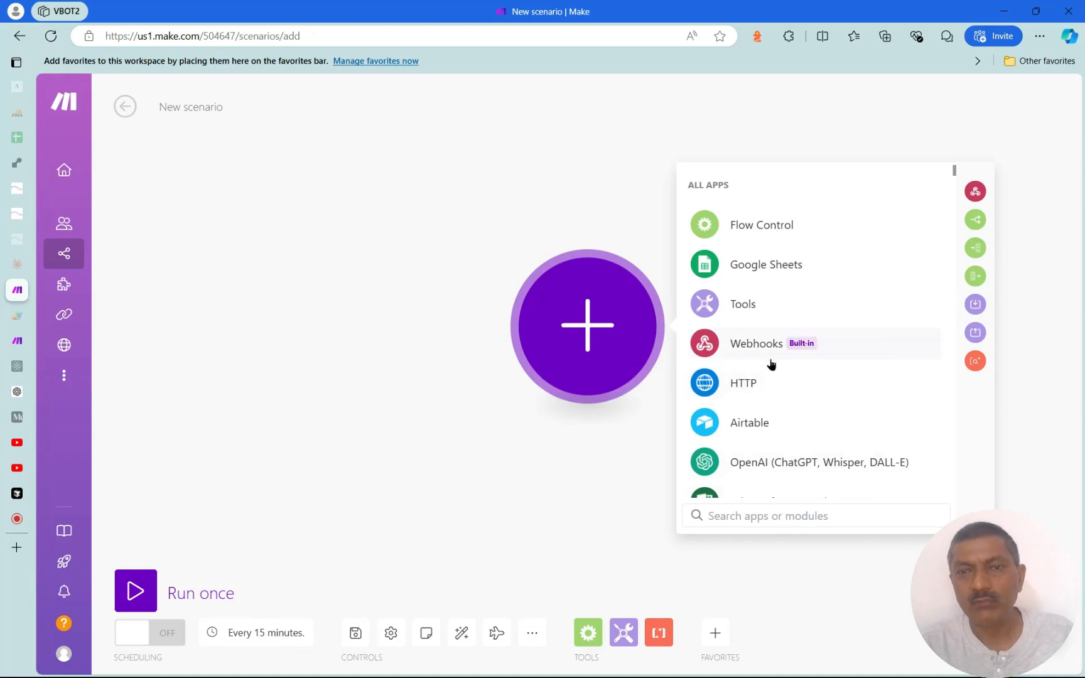
click(752, 513)
text(W)
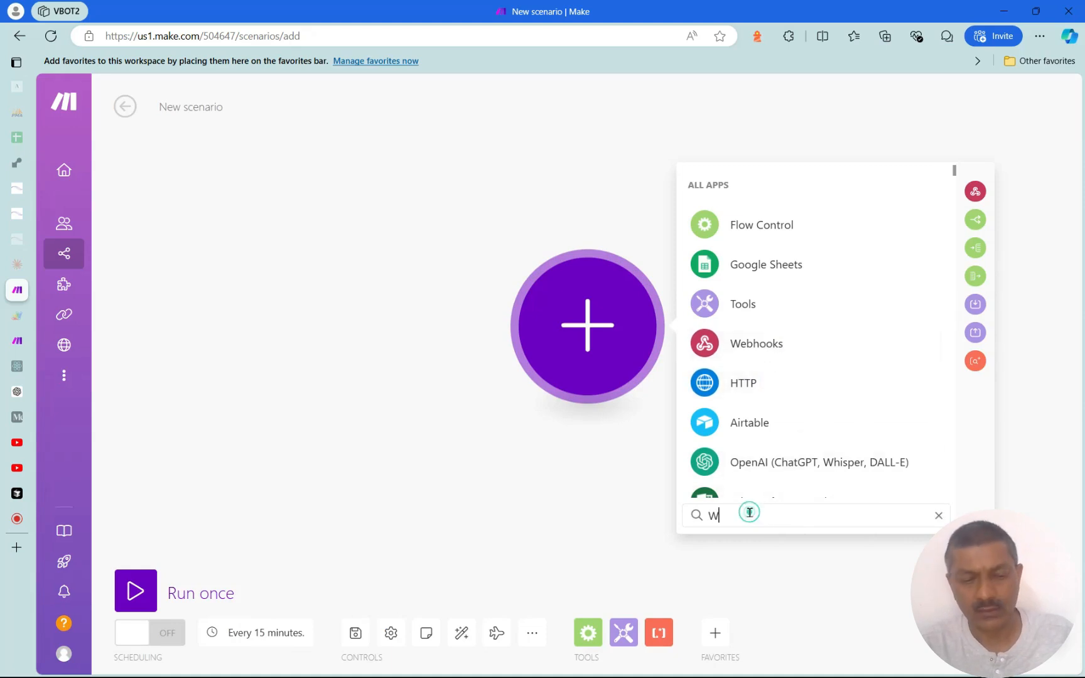
text(EB)
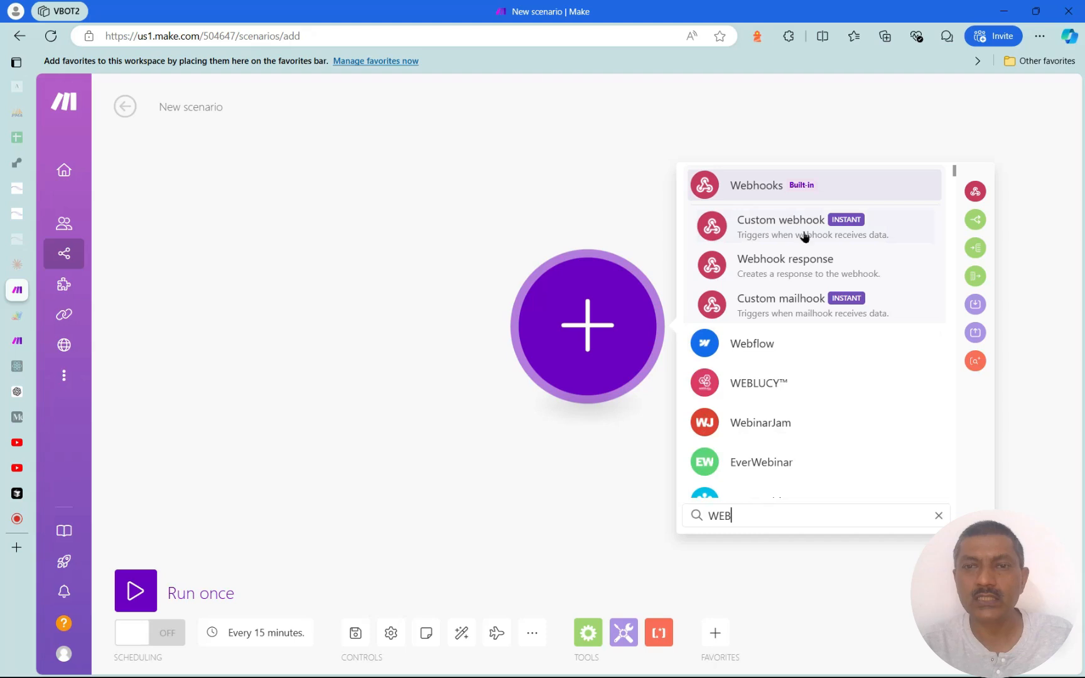
drag(796, 235, 351, 211)
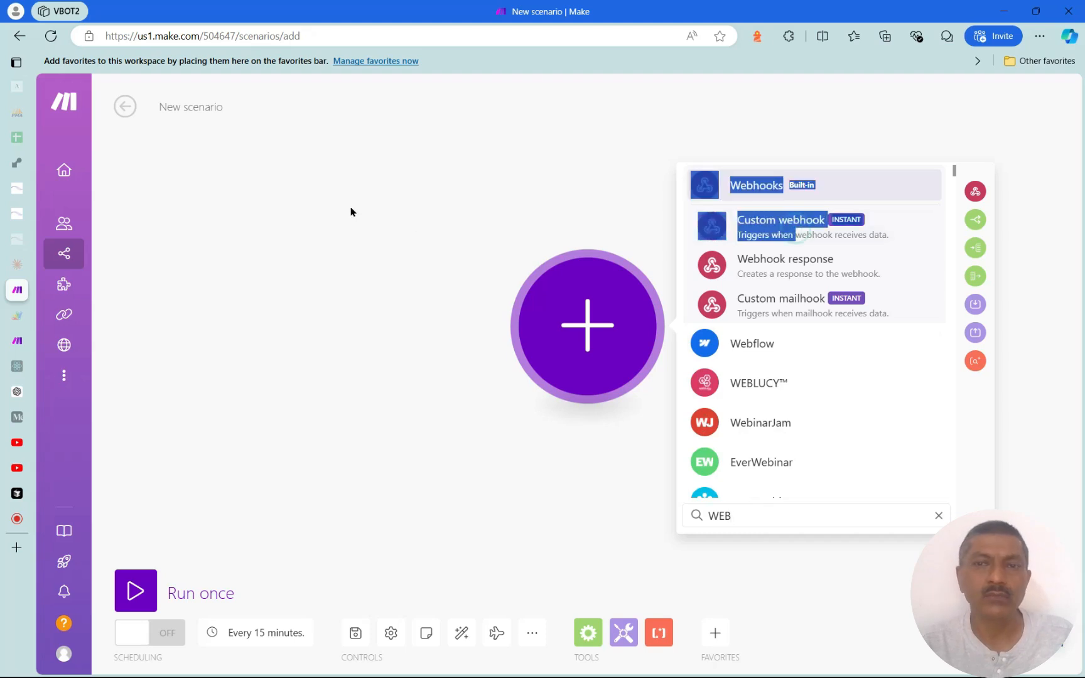
click(762, 229)
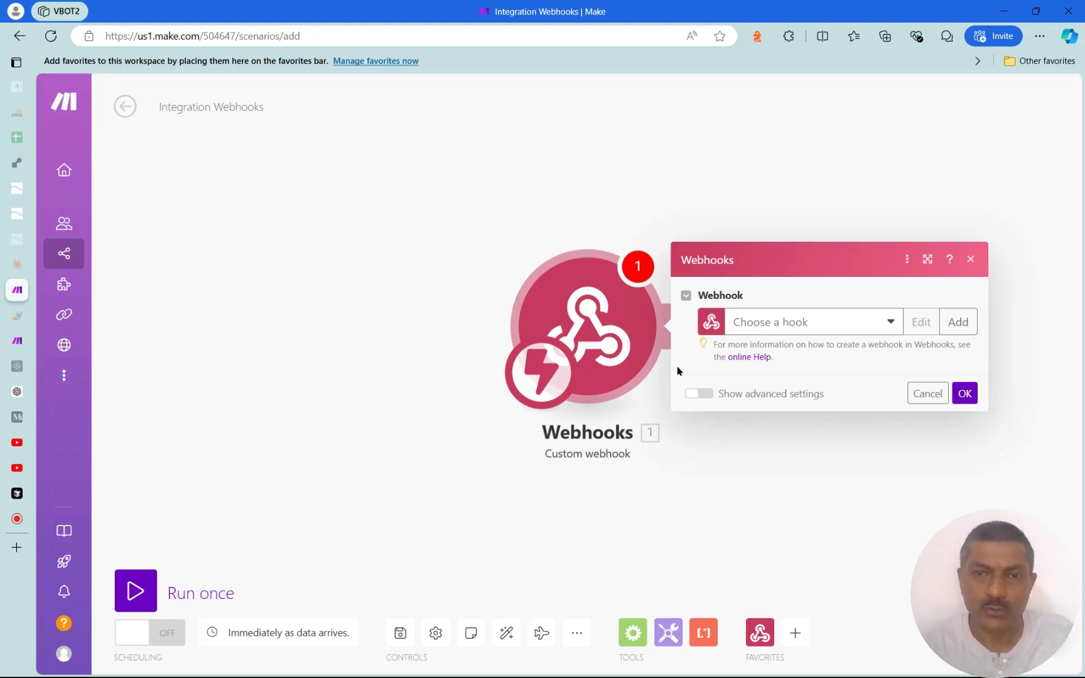
Look through the existing webhooks list without picking one
click(856, 329)
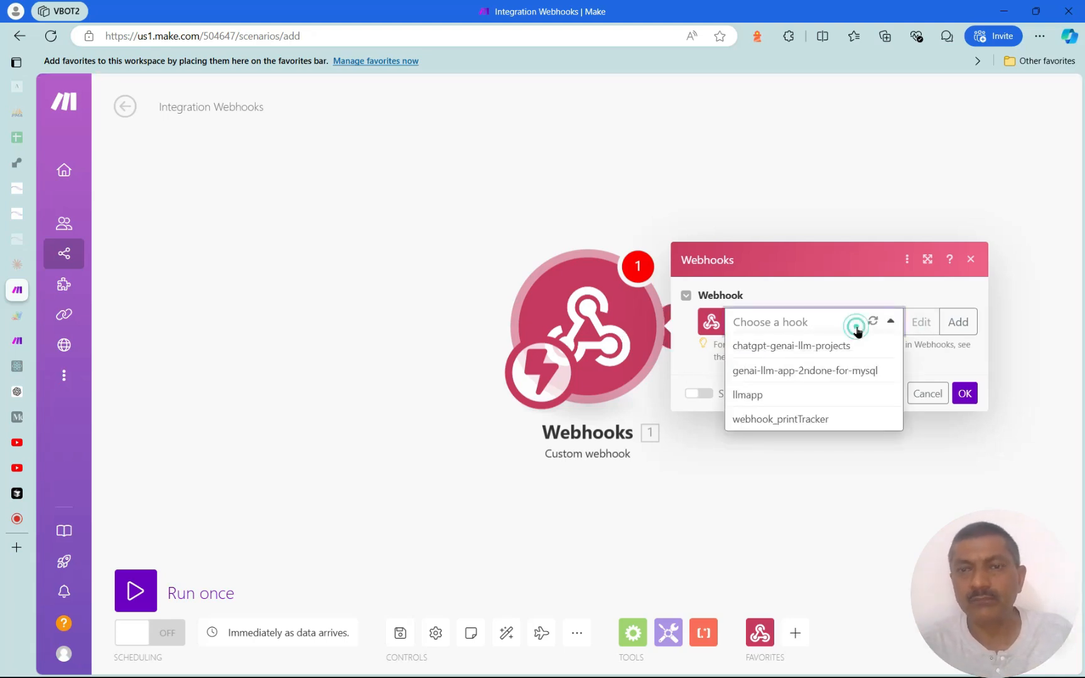
click(852, 292)
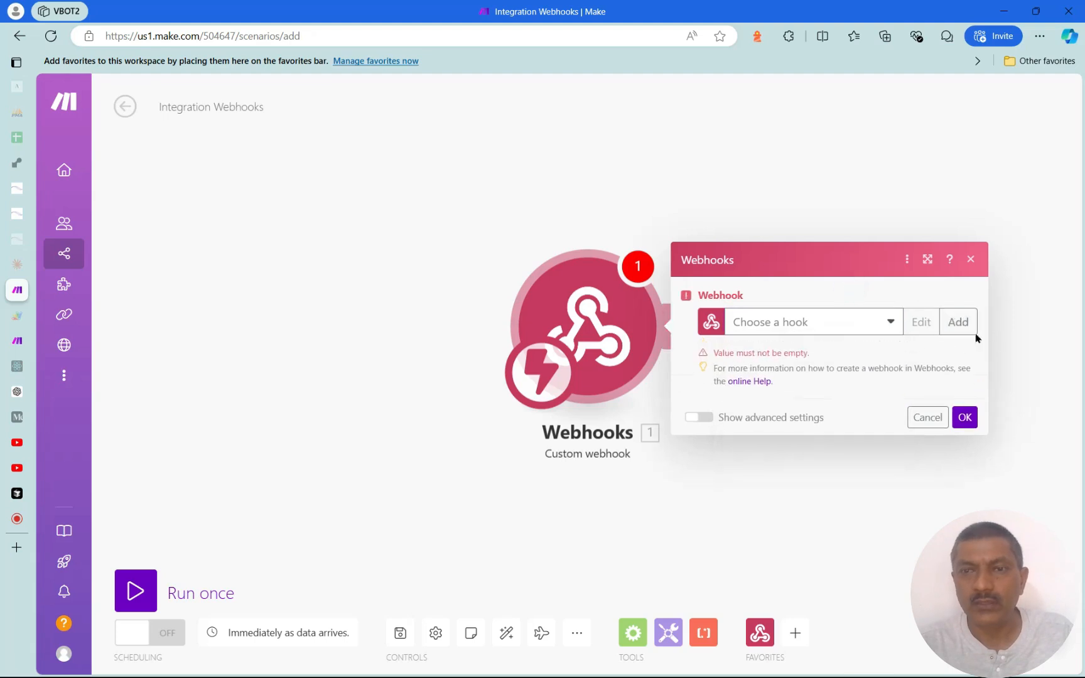
click(743, 321)
click(794, 297)
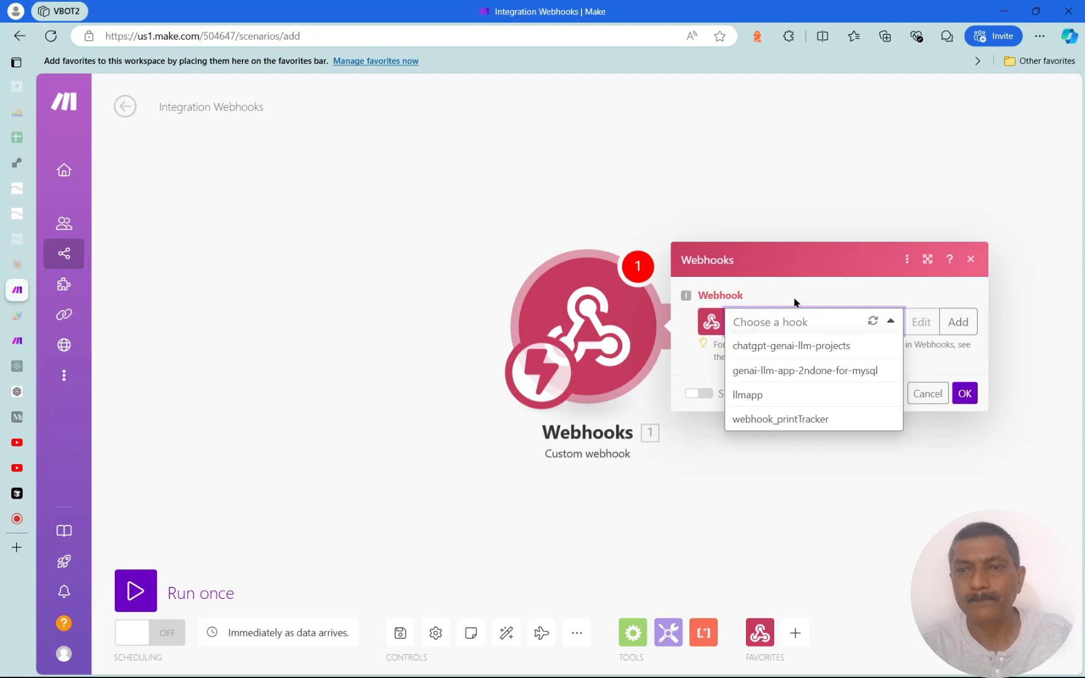
Add a new webhook named TEST_LLM and save it
click(968, 332)
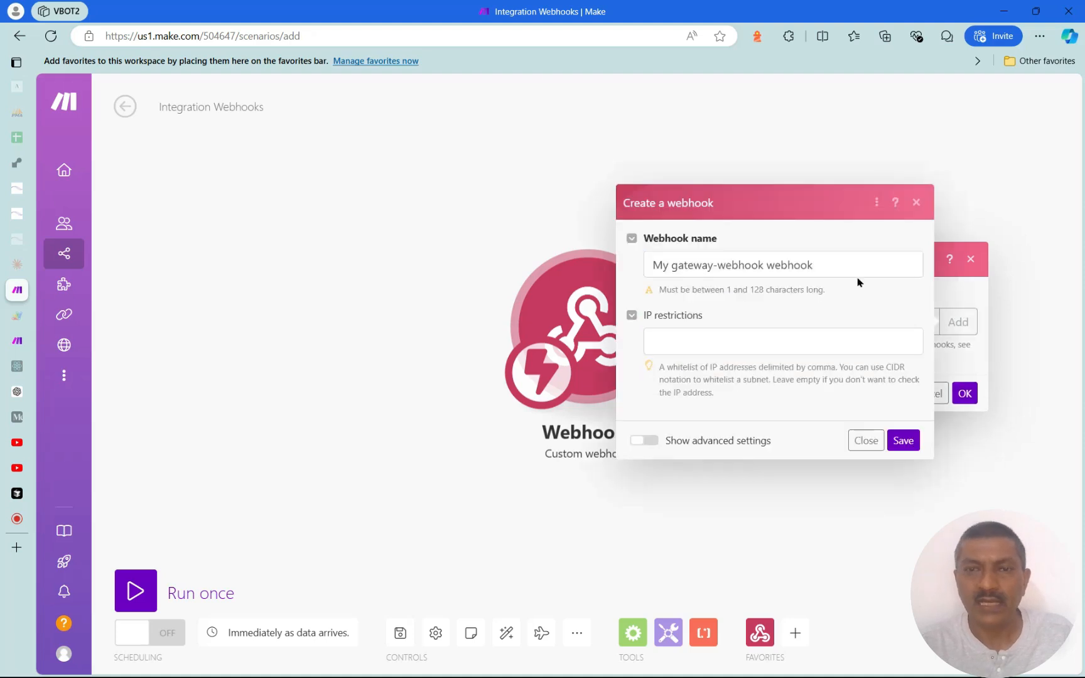
triple_click(857, 275)
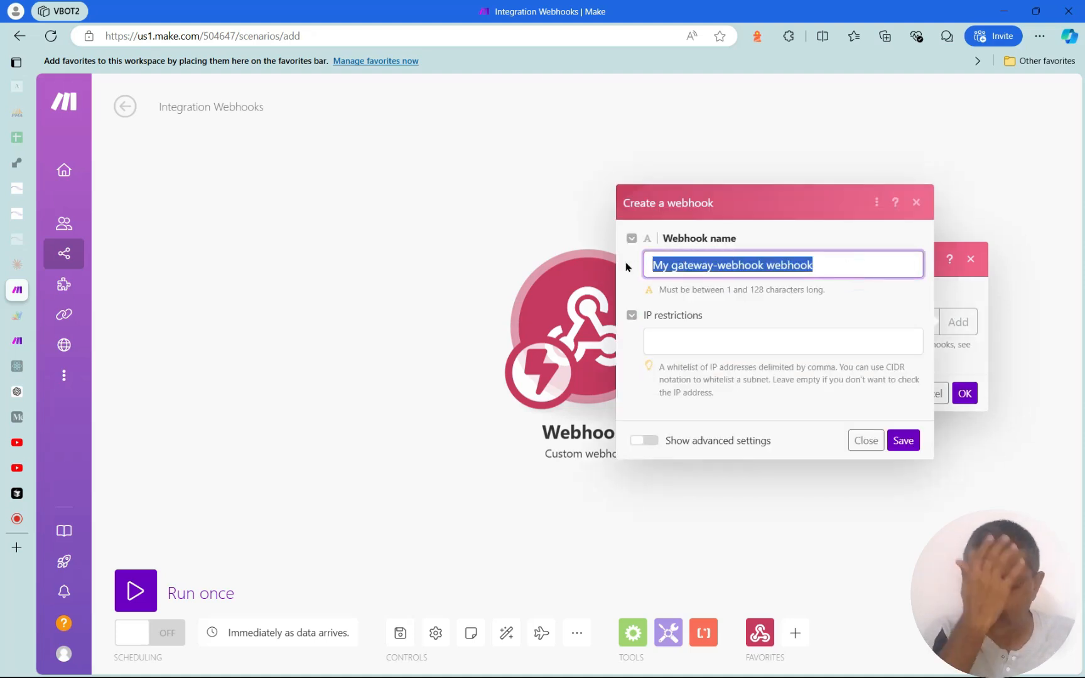
key(BackSpace)
text(;LL)
key(BackSpace)
key(BackSpace)
key(BackSpace)
text(LLMAKPPS-)
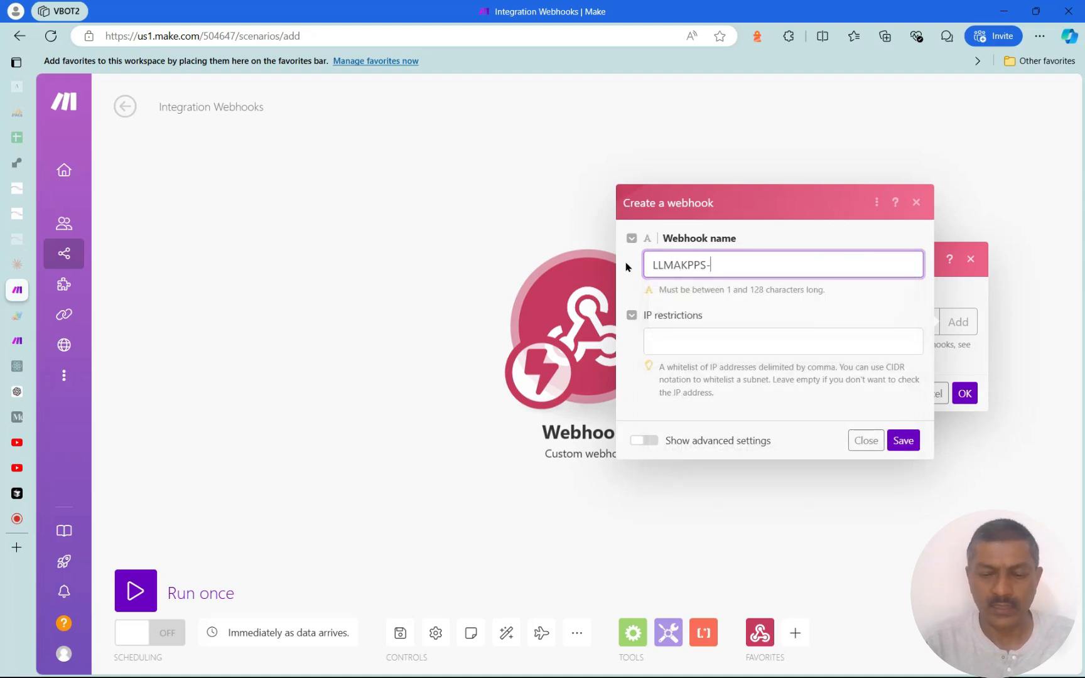
key(BackSpace)
key(BackSpace)
key(BackSpace)
key(BackSpace)
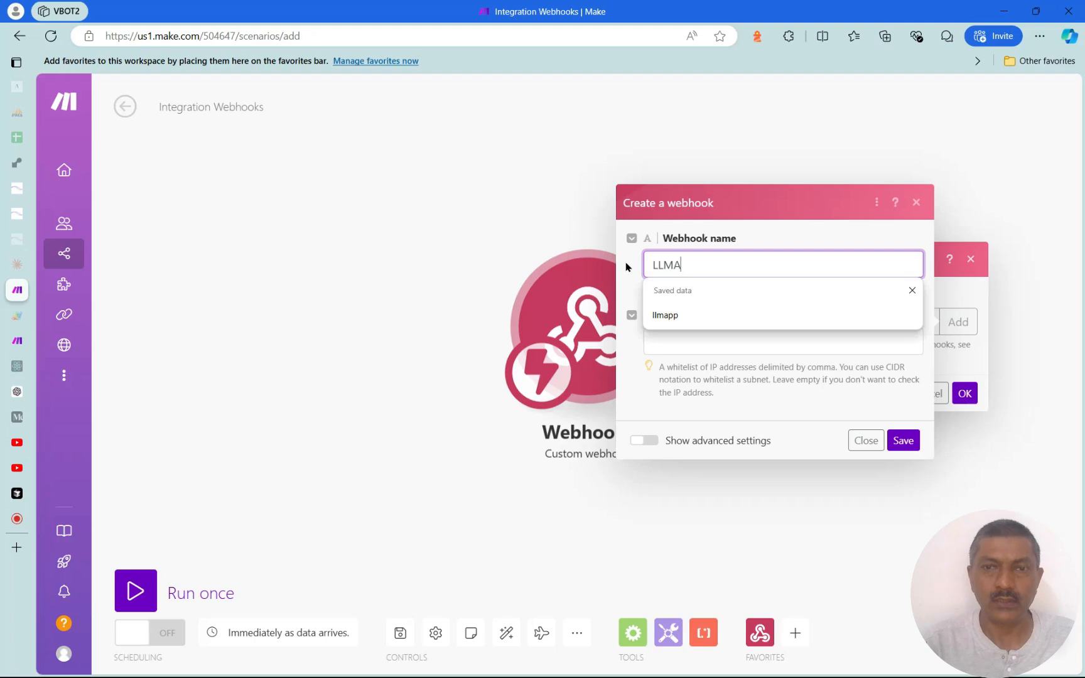
key(BackSpace)
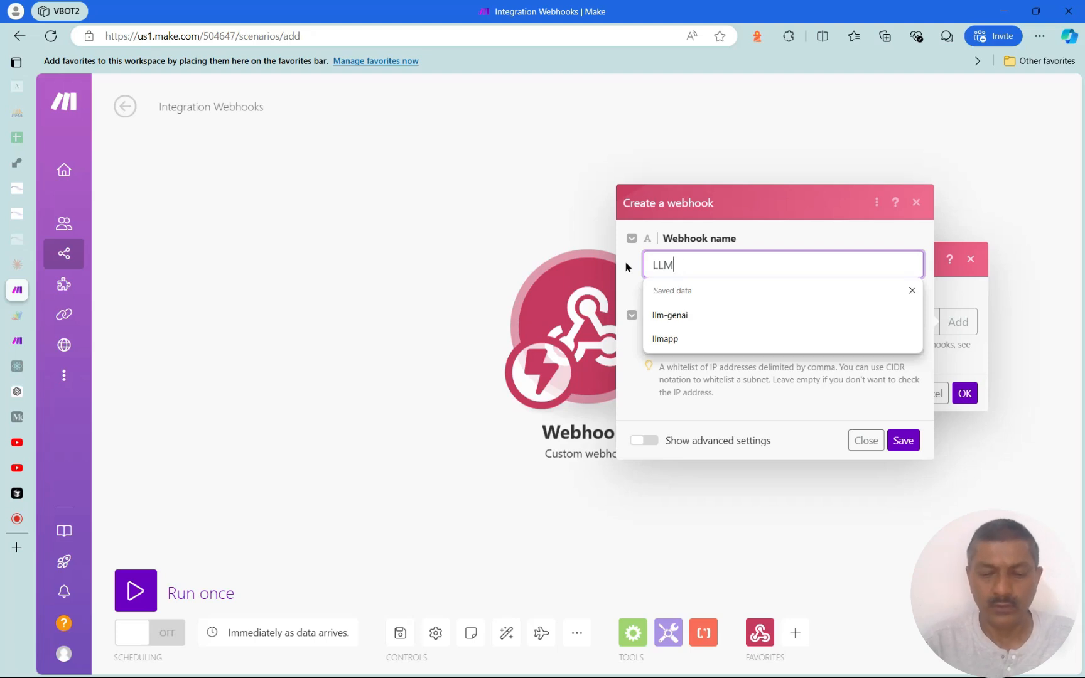
key(ctrl+a)
text(TEST_LLM)
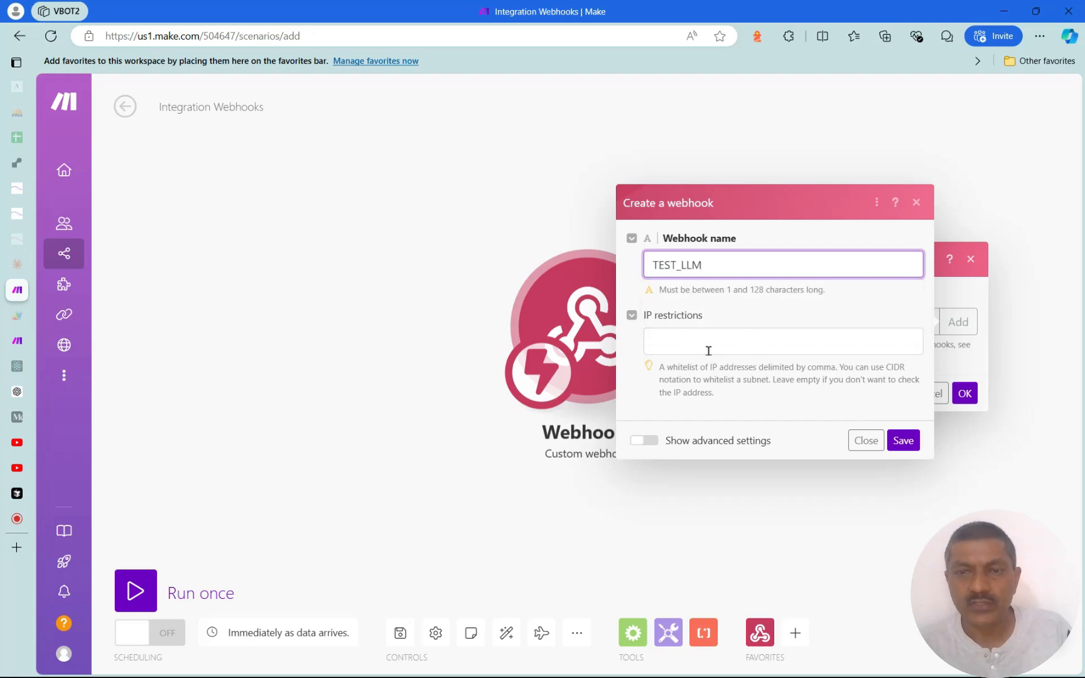
click(903, 442)
drag(812, 215, 466, 170)
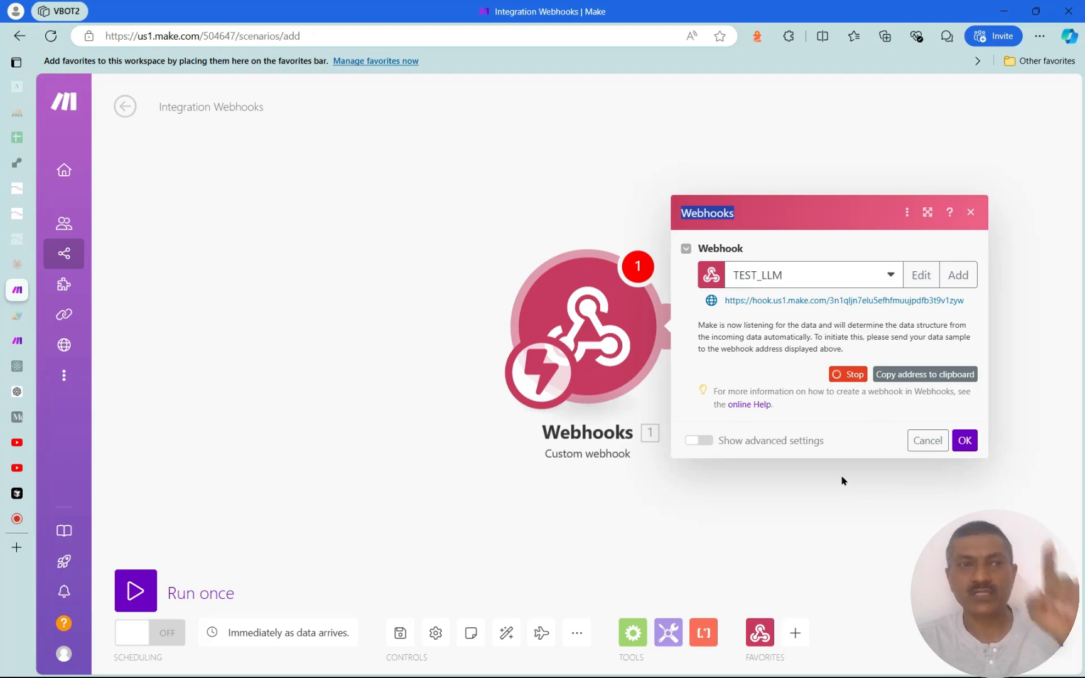
mouse_move(22, 238)
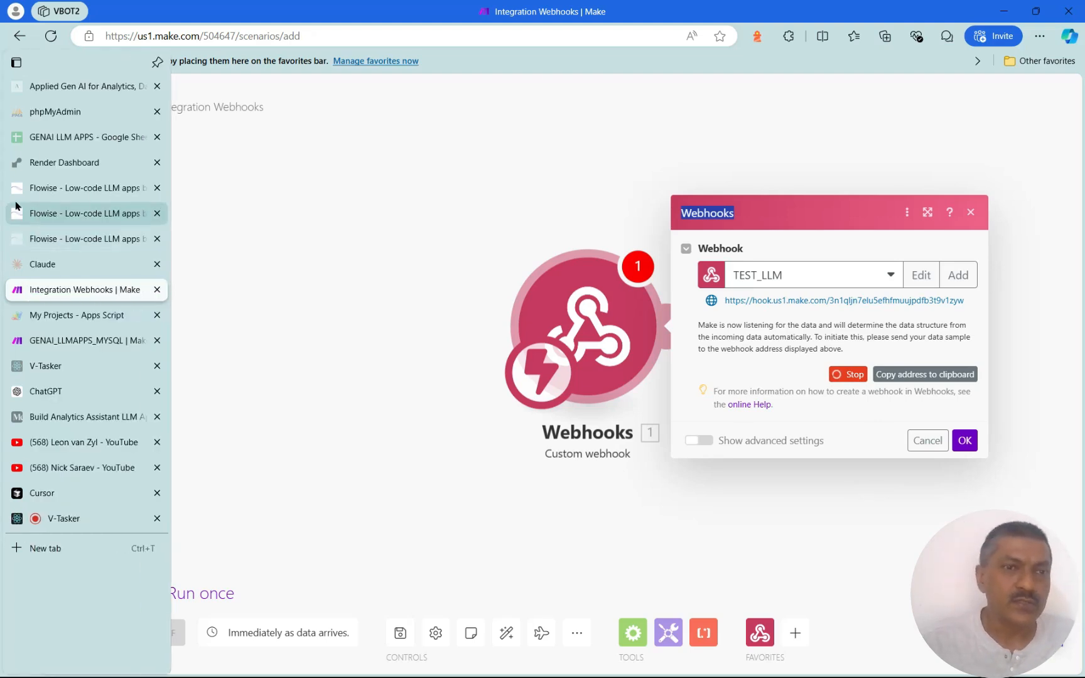
Leave the unsaved canvas, open the GENAI_LLMAPPS_MYSQL chatflow and duplicate it
click(67, 190)
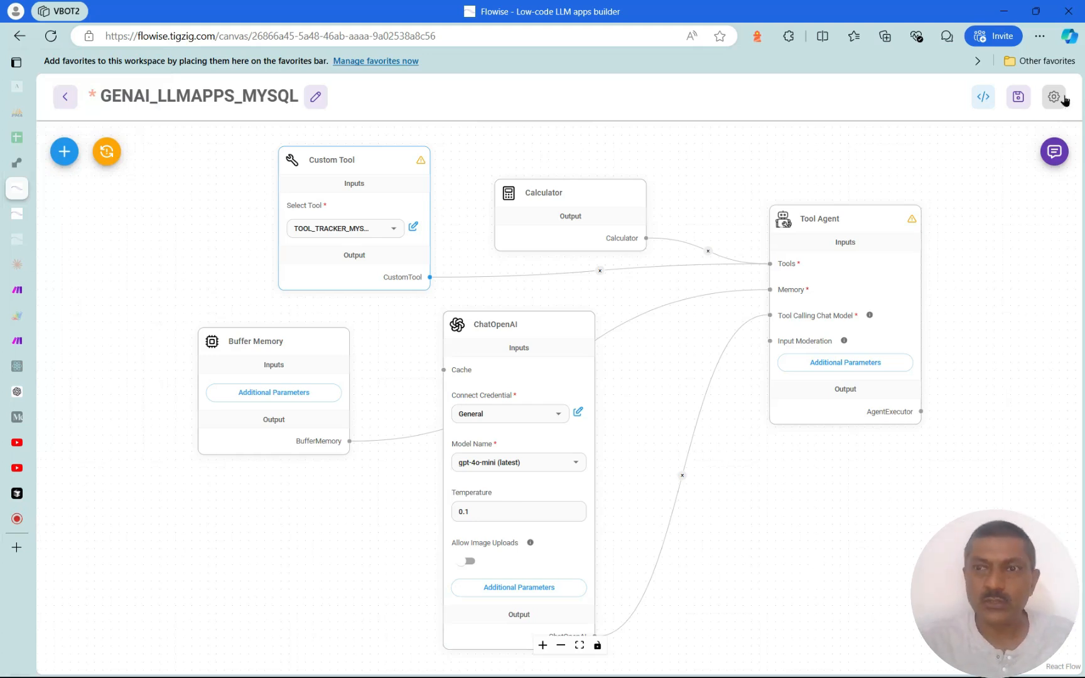
click(65, 96)
click(628, 113)
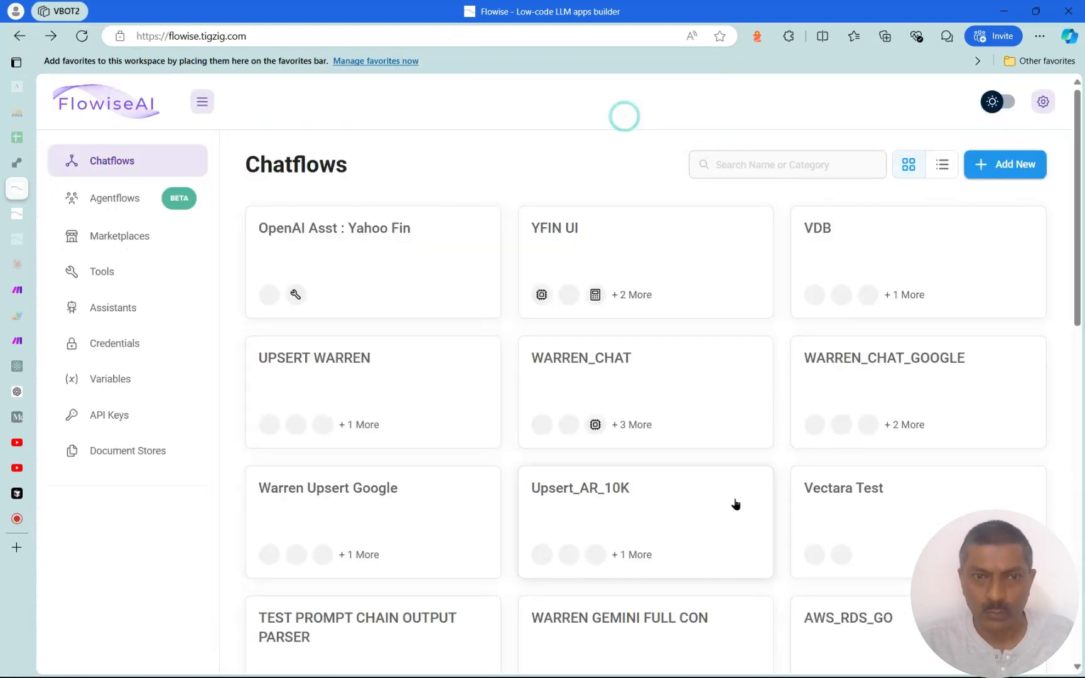
scroll(732, 521, down, 5)
scroll(722, 590, down, 5)
click(654, 477)
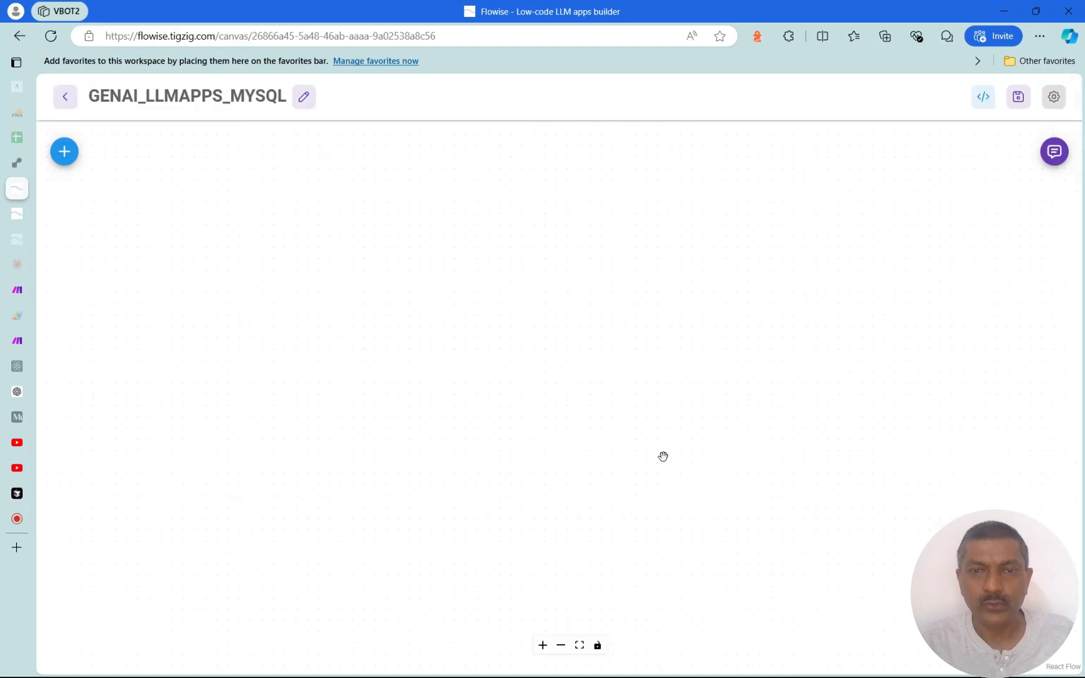
click(1054, 97)
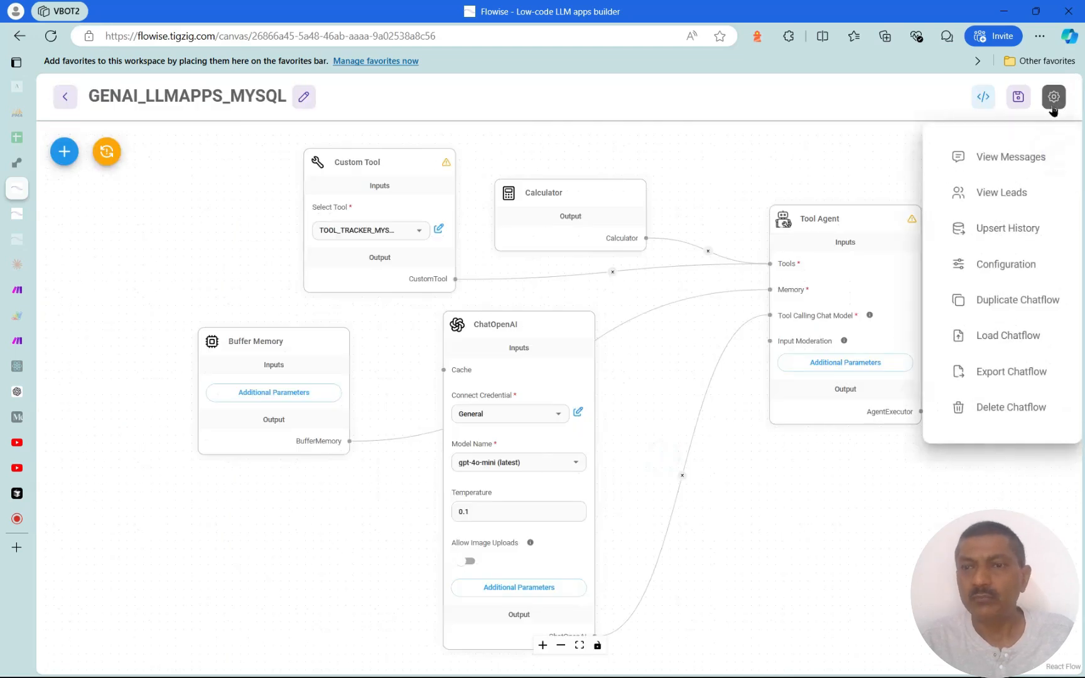
click(1007, 306)
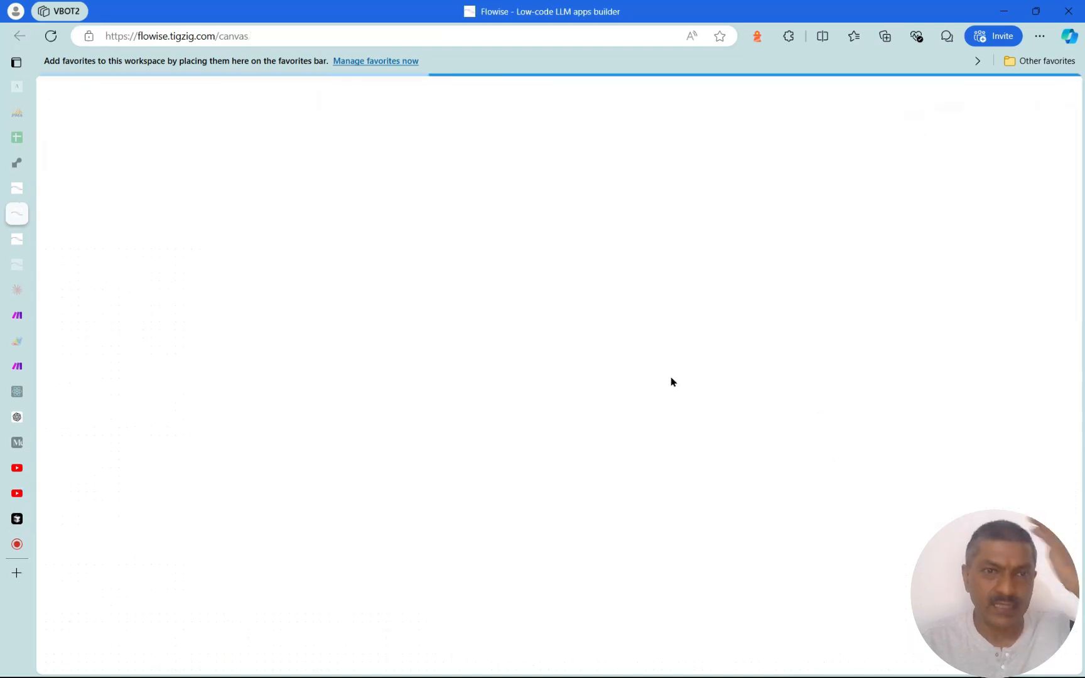
Save the duplicate chatflow as TEST_LLAMPAPS and go to the Tools list
click(1018, 97)
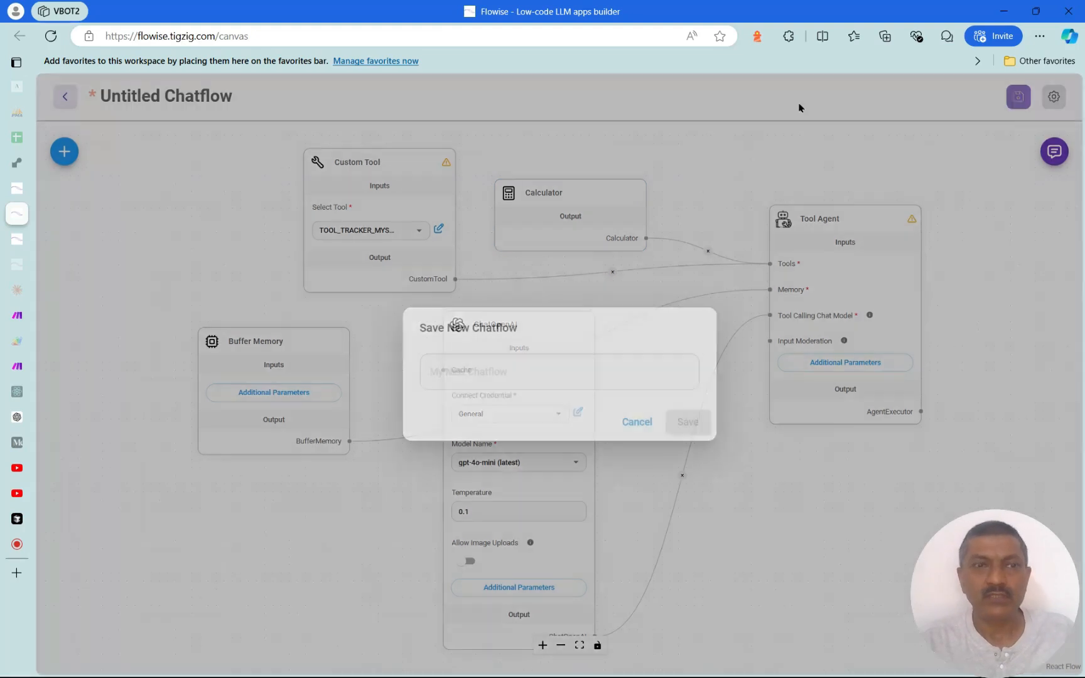
click(447, 379)
text(TEST_LLAMPAPS)
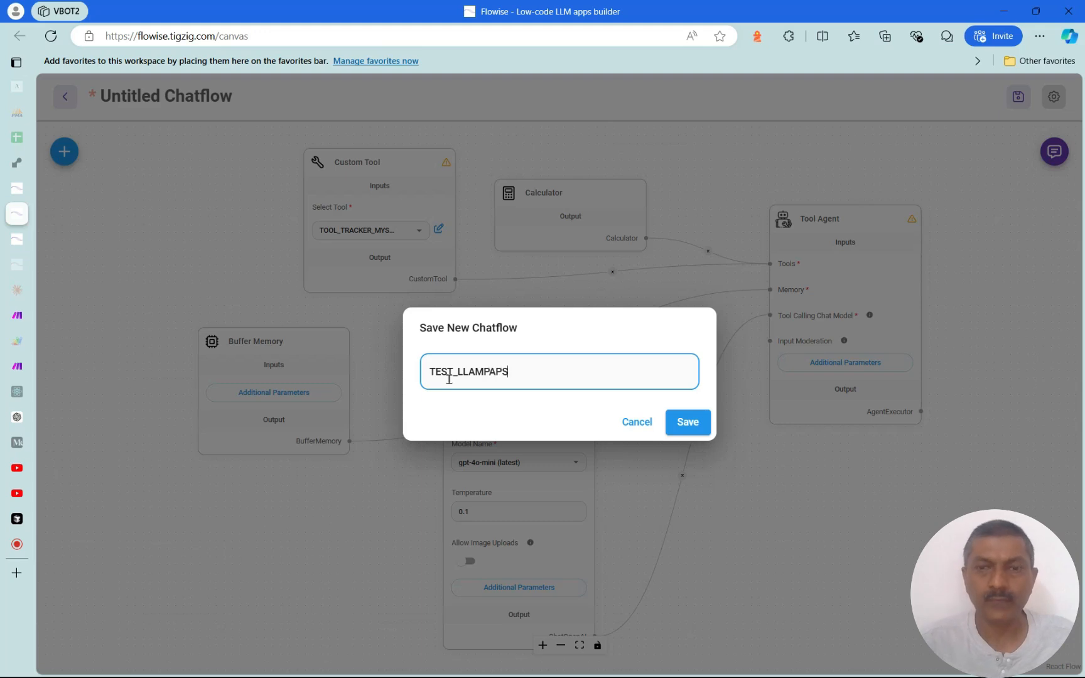
click(689, 422)
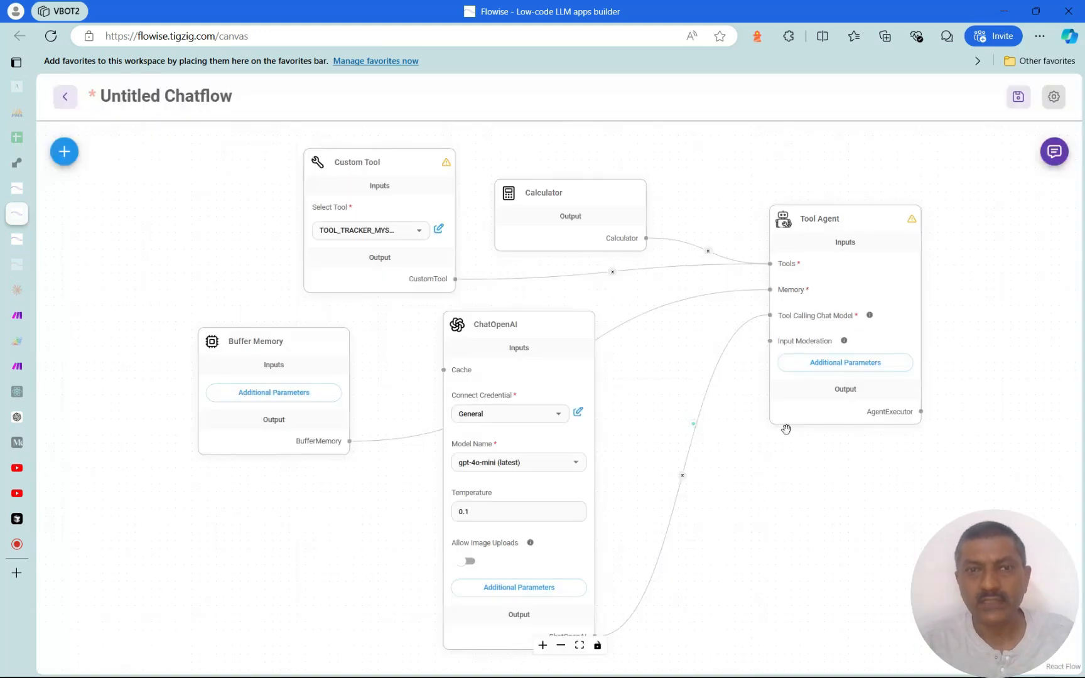
click(17, 239)
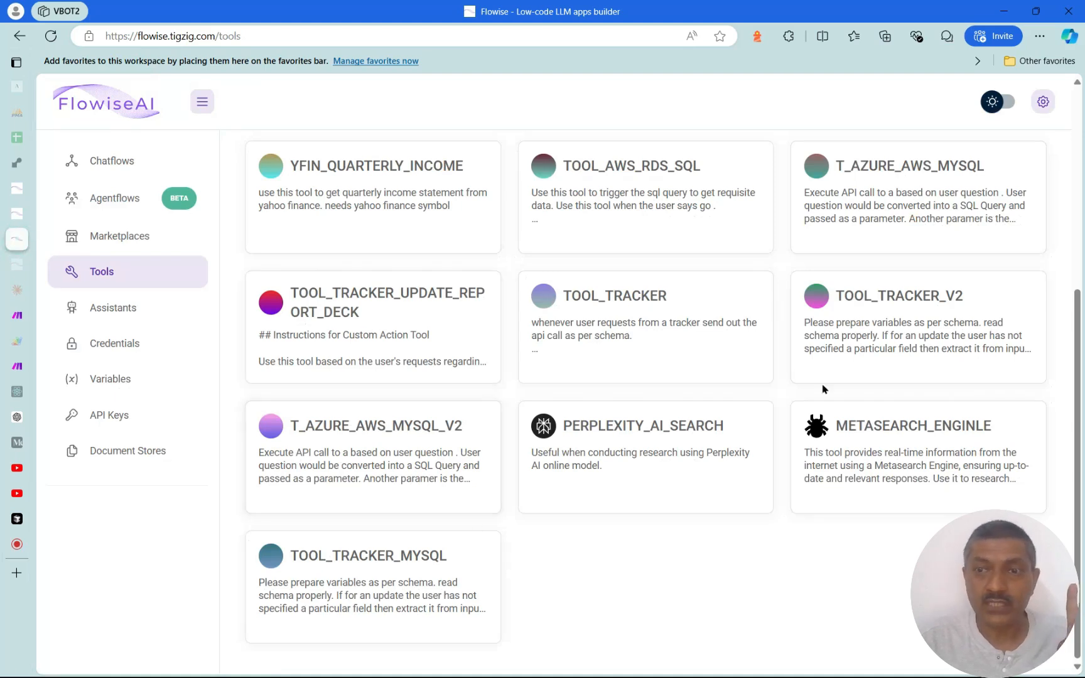
Replace TOOL_TRACKER_V2's fetch URL with the Make TEST_LLM webhook address and save the tool
click(917, 328)
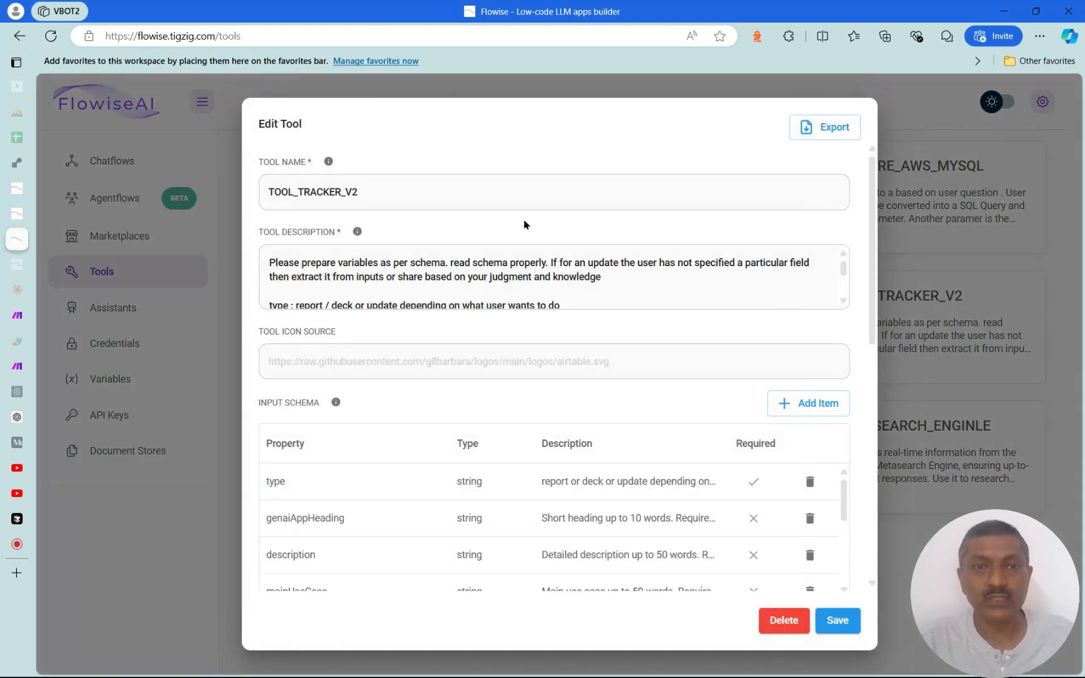
drag(872, 337, 875, 576)
drag(837, 386, 850, 523)
click(387, 327)
drag(387, 327, 701, 327)
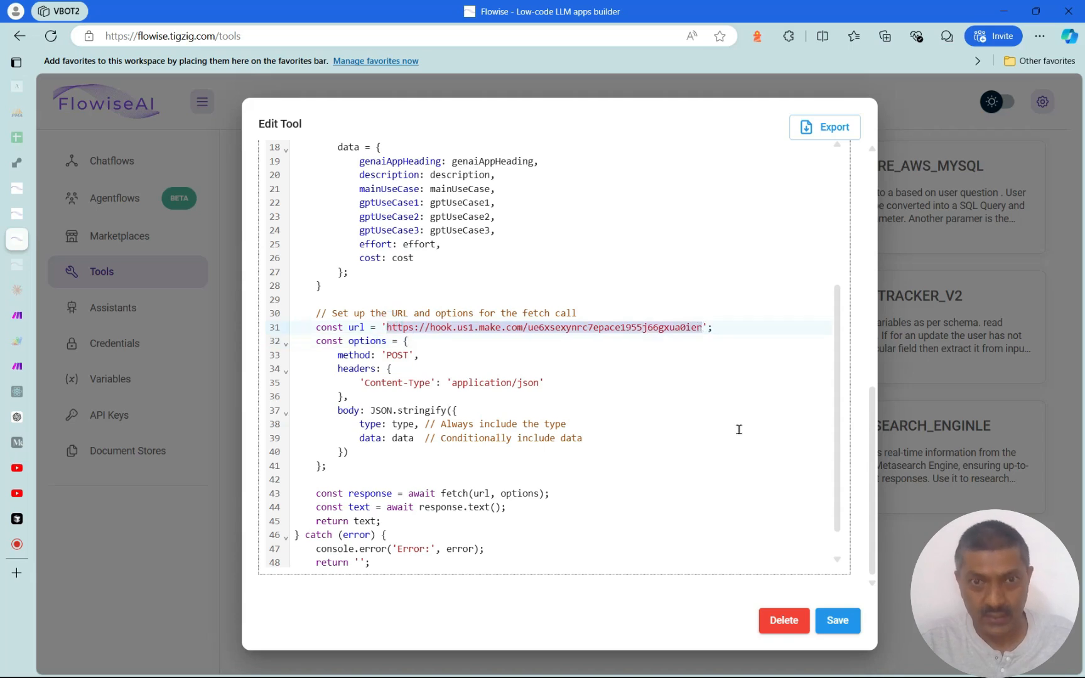
key(ctrl+Tab)
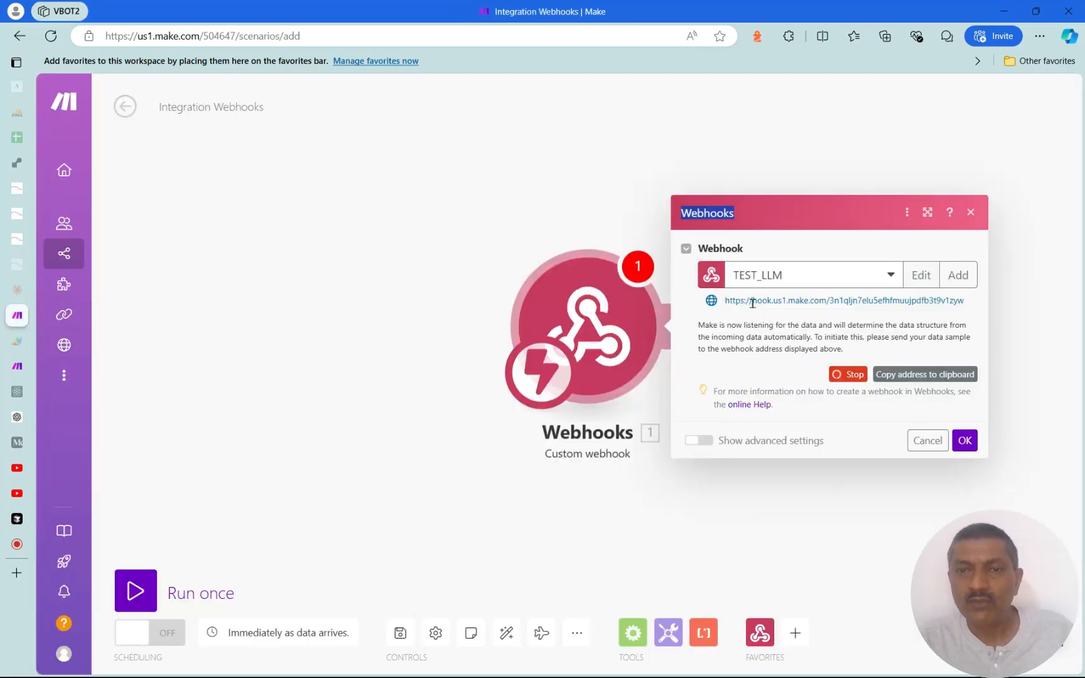
drag(793, 303, 976, 307)
key(ctrl+c)
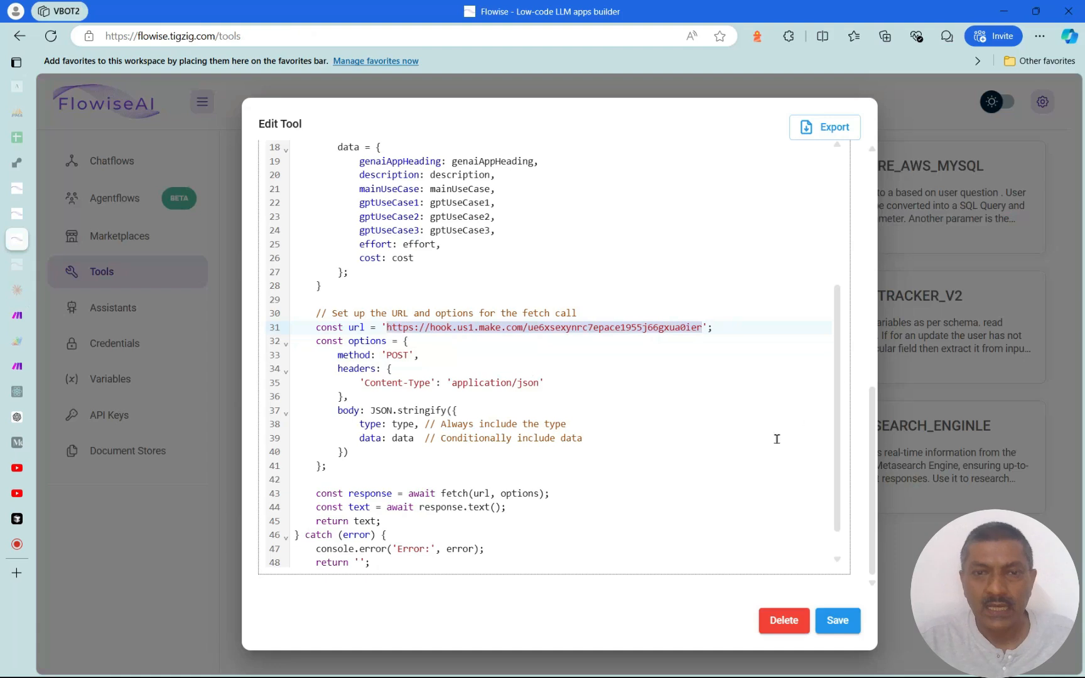
click(411, 333)
shift+click(703, 327)
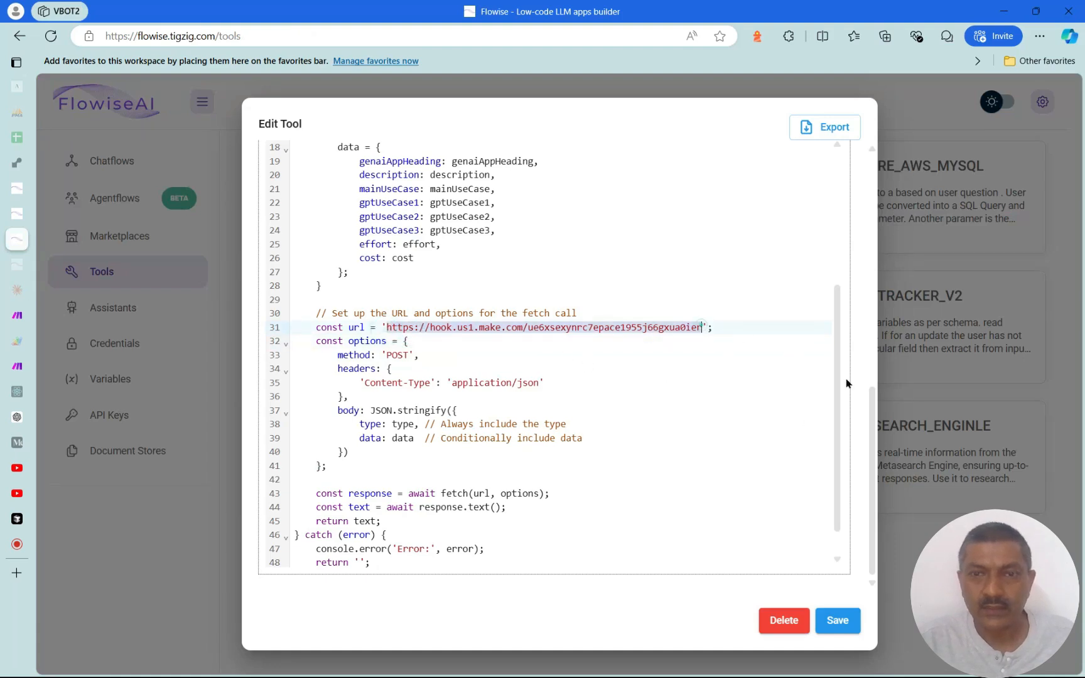
key(ctrl+v)
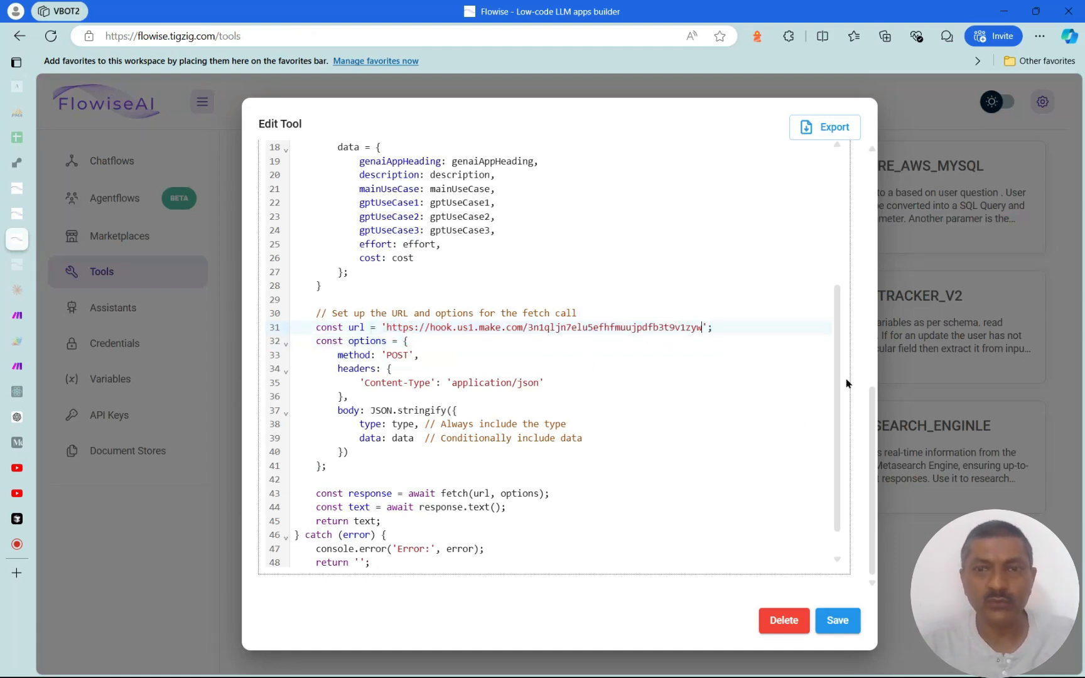
click(838, 621)
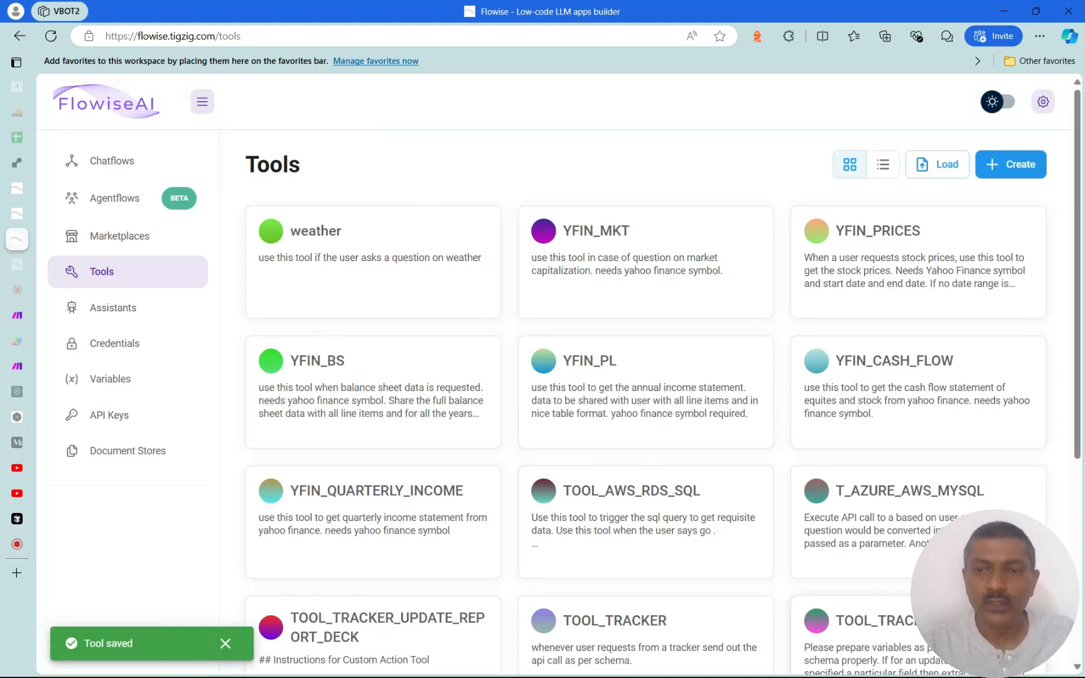
Reopen TOOL_TRACKER_V2 to check the saved URL against Make, then close the editor
scroll(838, 620, down, 5)
click(923, 367)
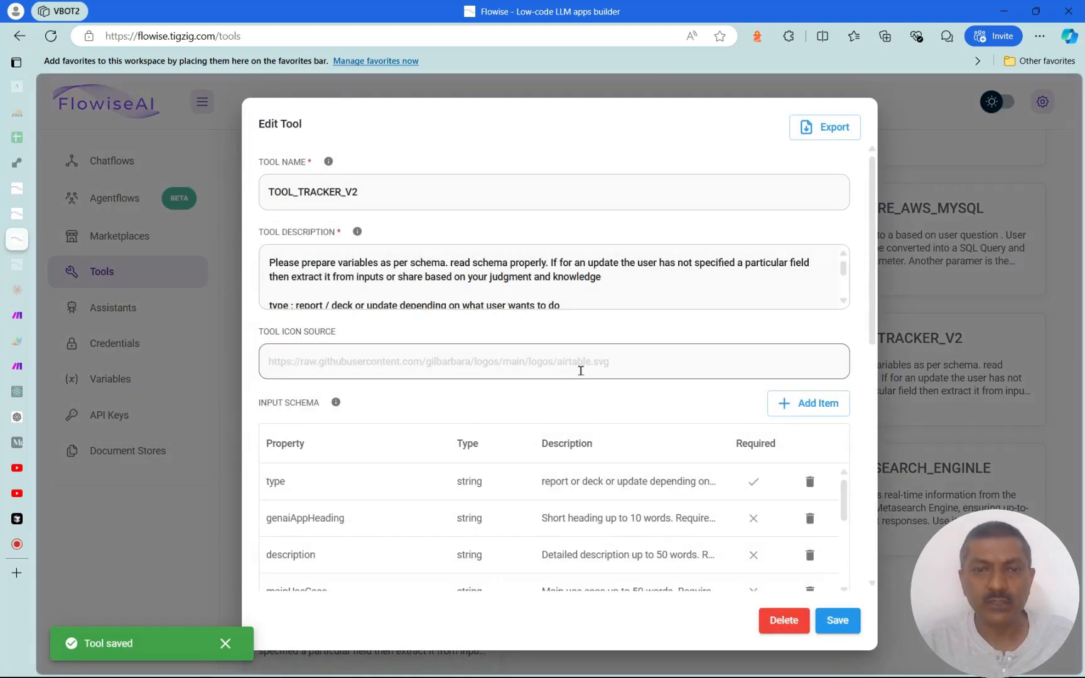
drag(874, 341, 881, 564)
scroll(881, 561, down, 1)
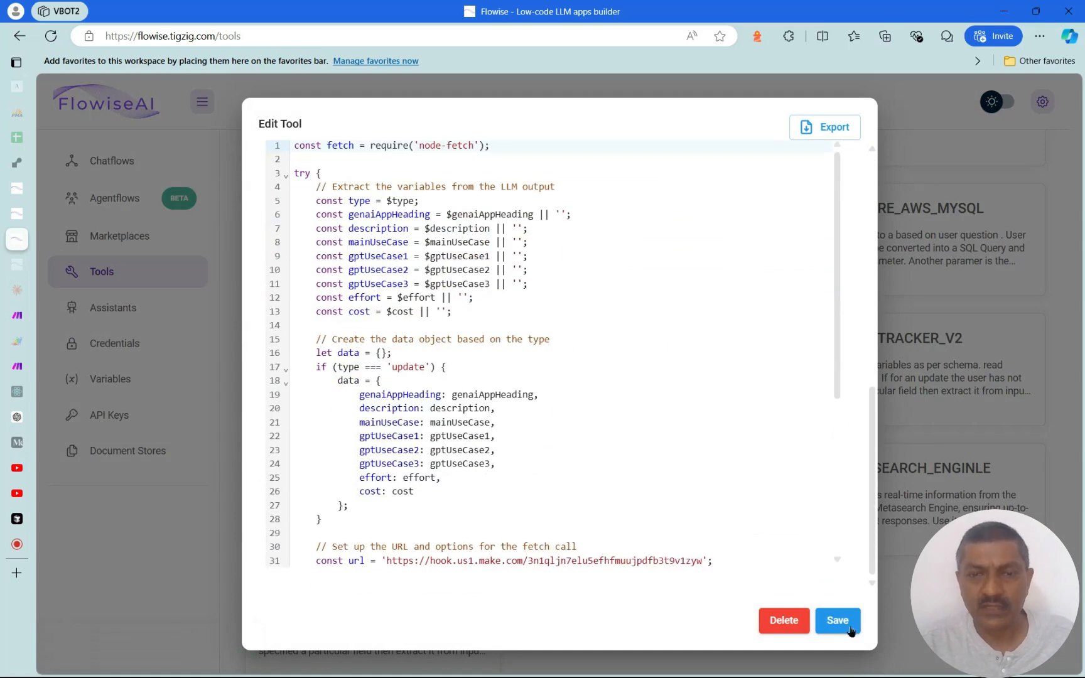
click(17, 315)
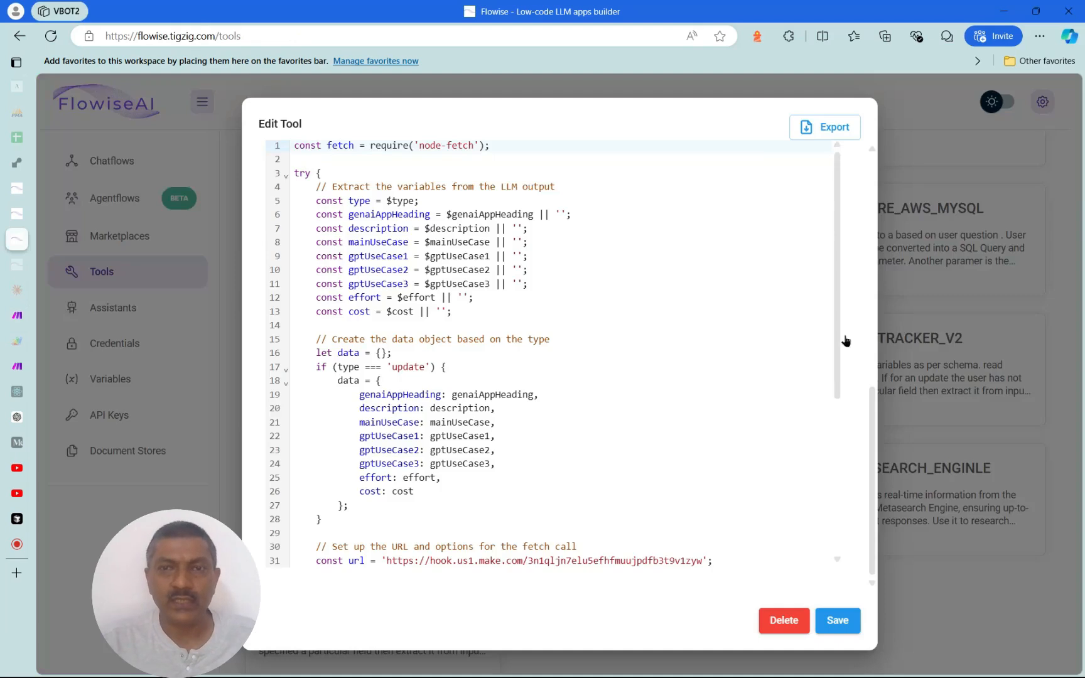
click(887, 492)
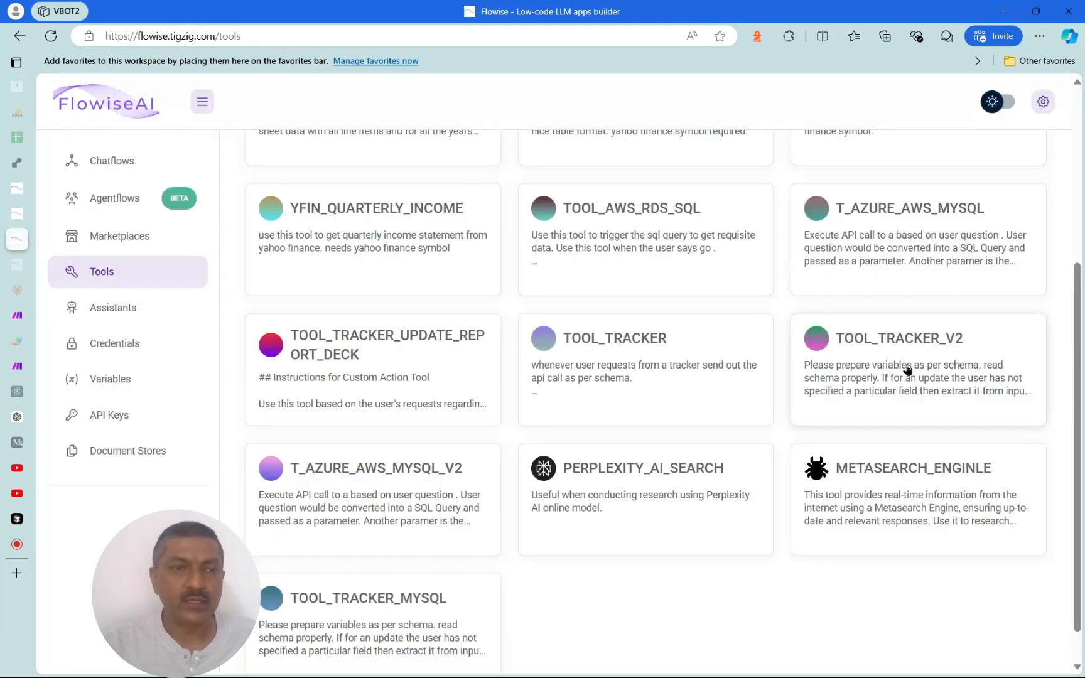
click(15, 212)
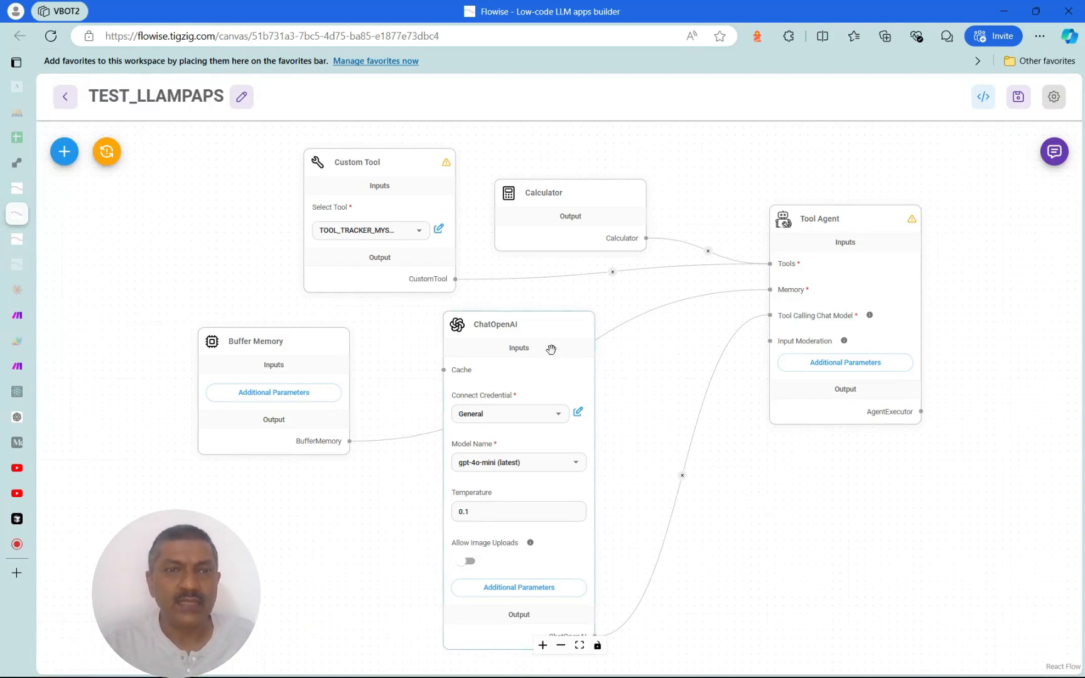
Select TOOL_TRACKER_V2 in the Custom Tool node, save TEST_LLAMPAPS, and open its test chat
click(419, 229)
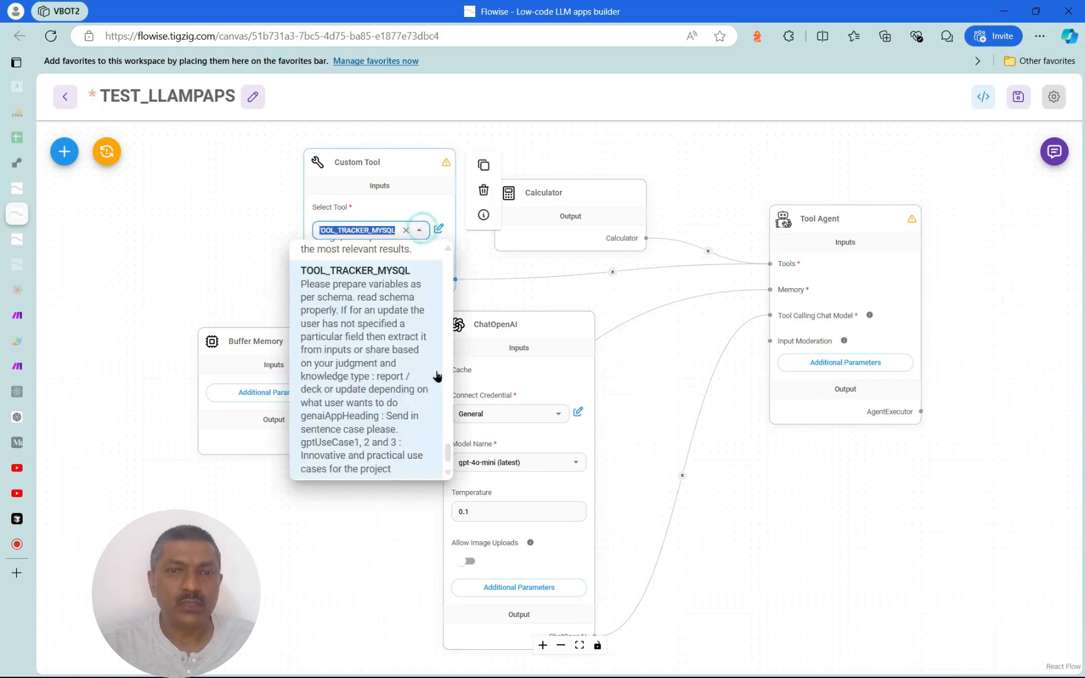
scroll(444, 452, down, 1)
scroll(447, 451, up, 2)
drag(447, 451, 455, 394)
click(376, 398)
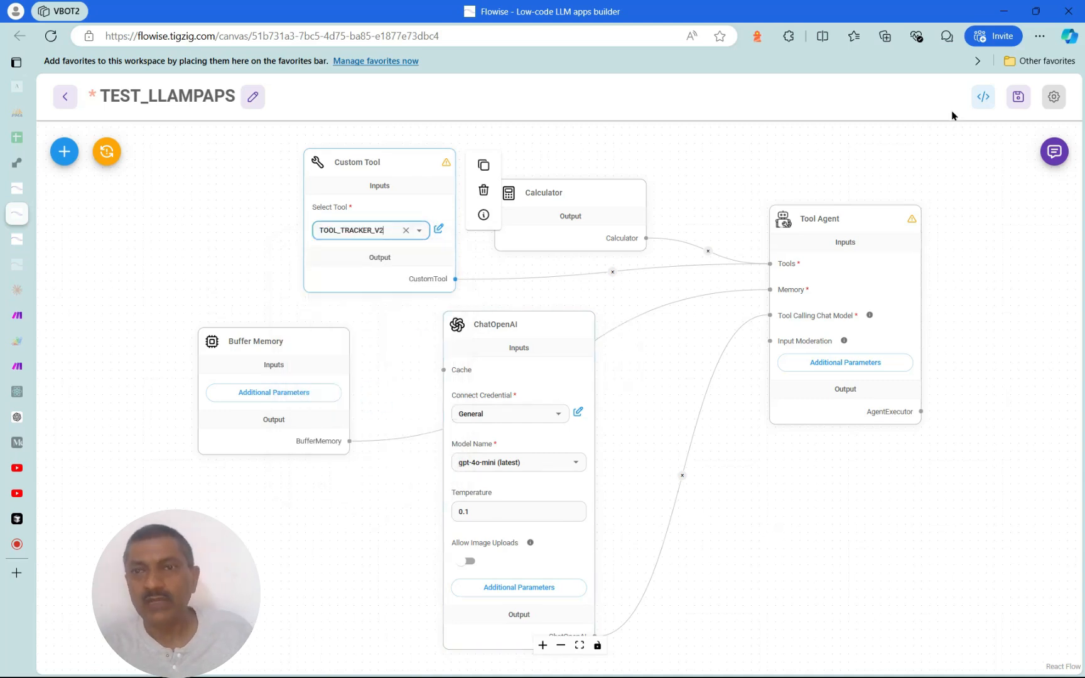
click(1018, 97)
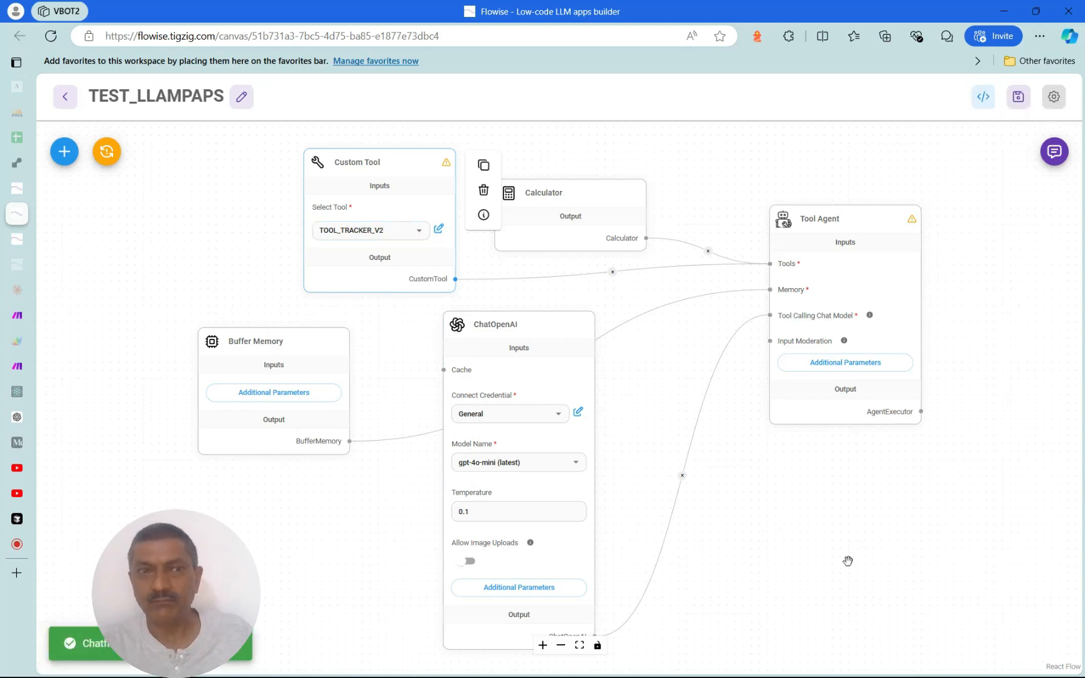
click(1055, 152)
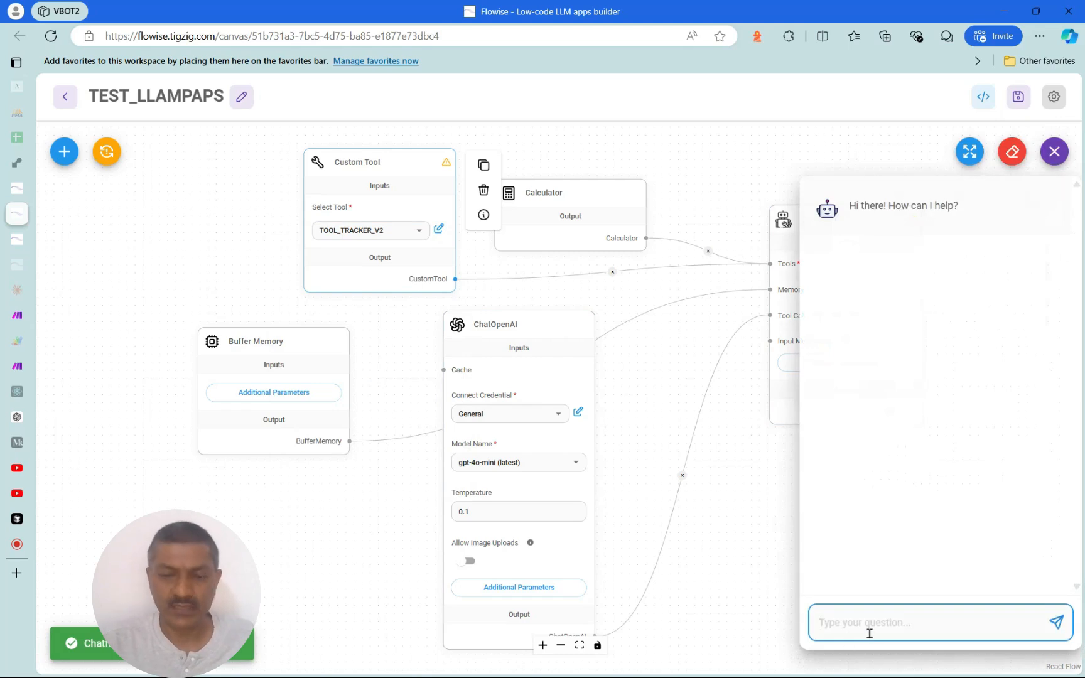
Send HELLO, then 'can you update with new record: flowise sequential agents', and return to Make
text(HELLO)
key(Return)
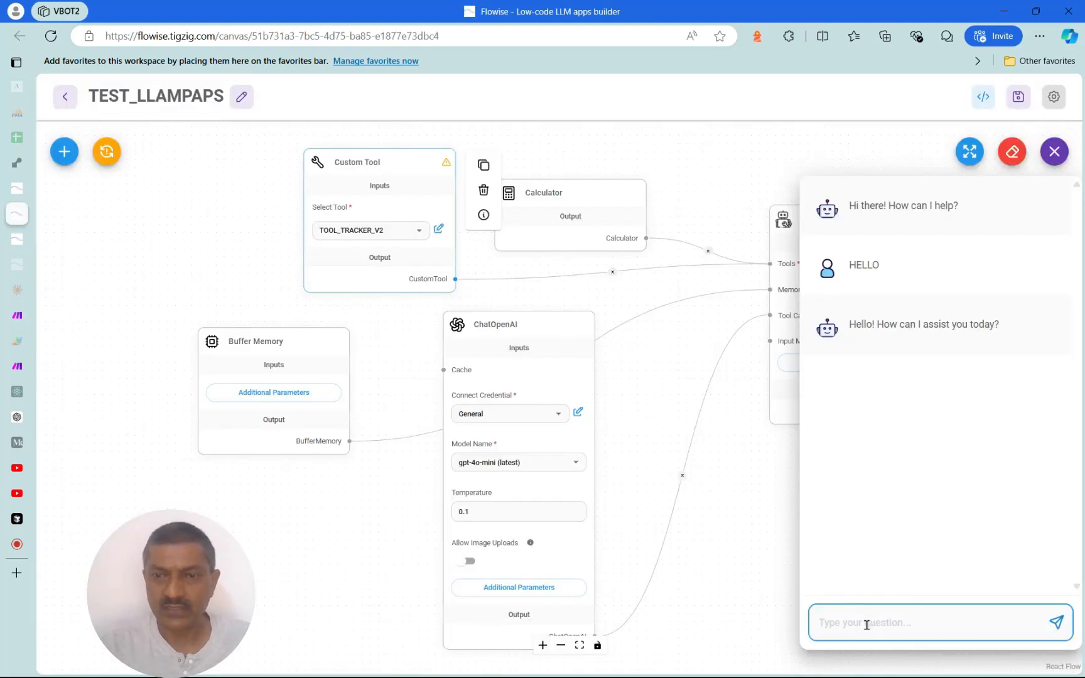
text(can you update with new )
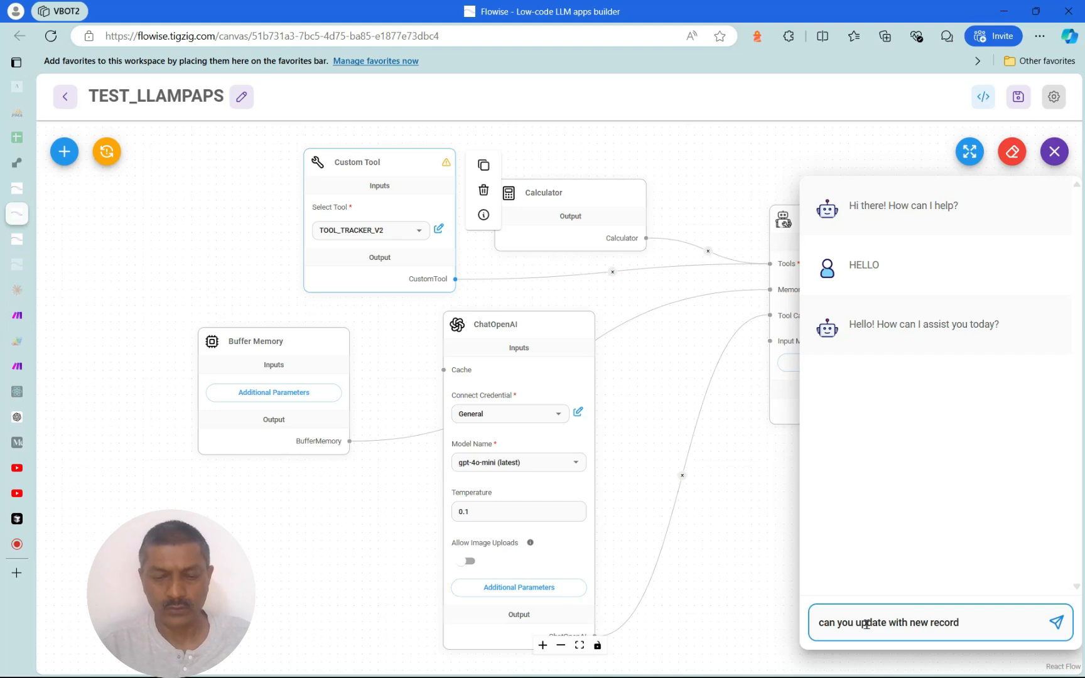
text(record)
key(shift+Return)
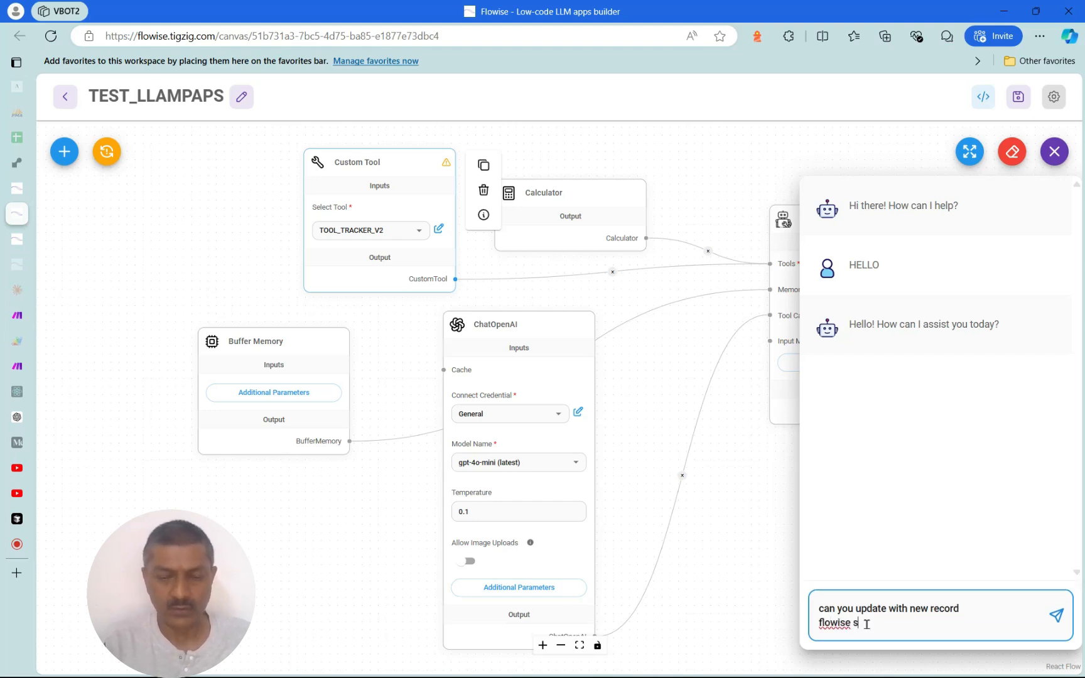
text(flowise sequential agents)
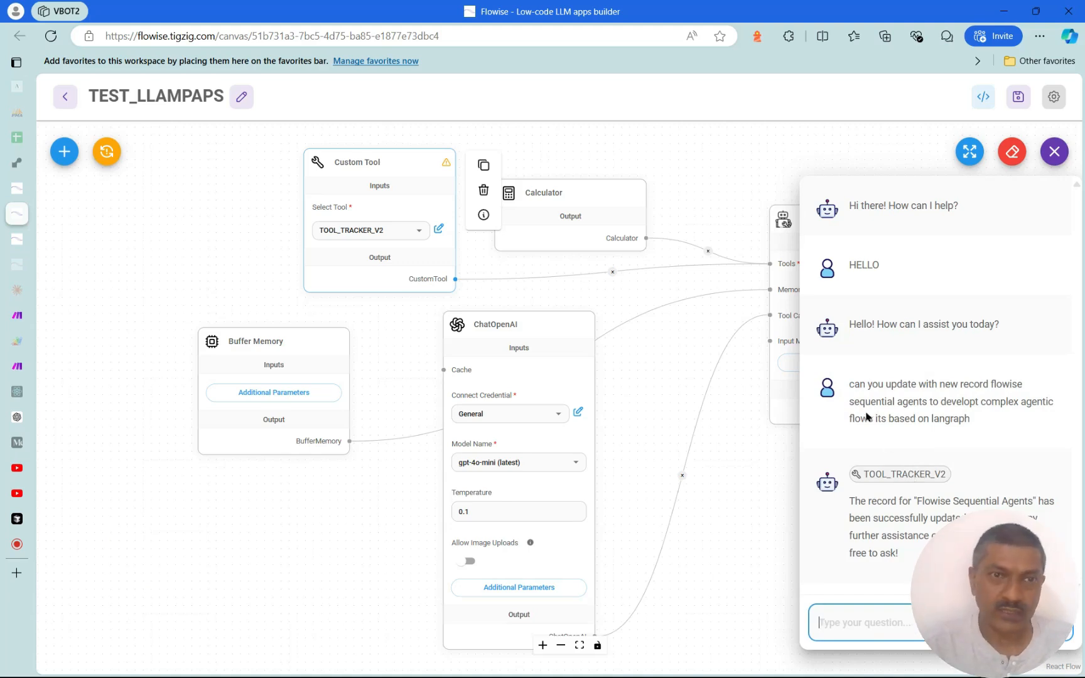
key(alt+Tab)
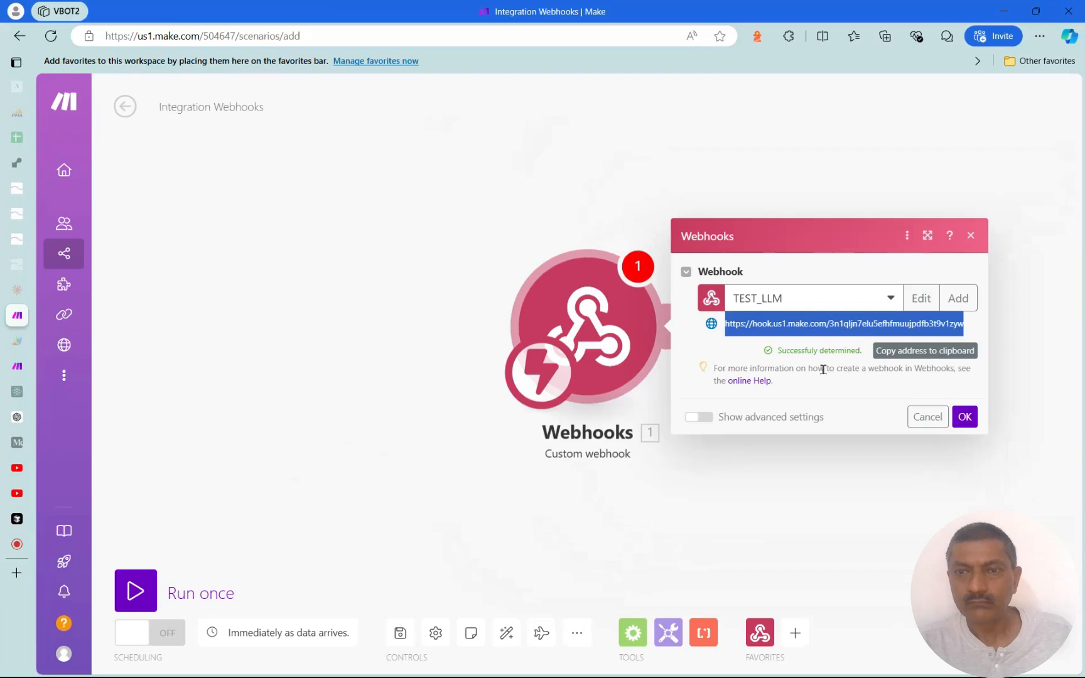
Confirm the webhook settings and open the Google Sheets module list via a 'goog' search
click(964, 416)
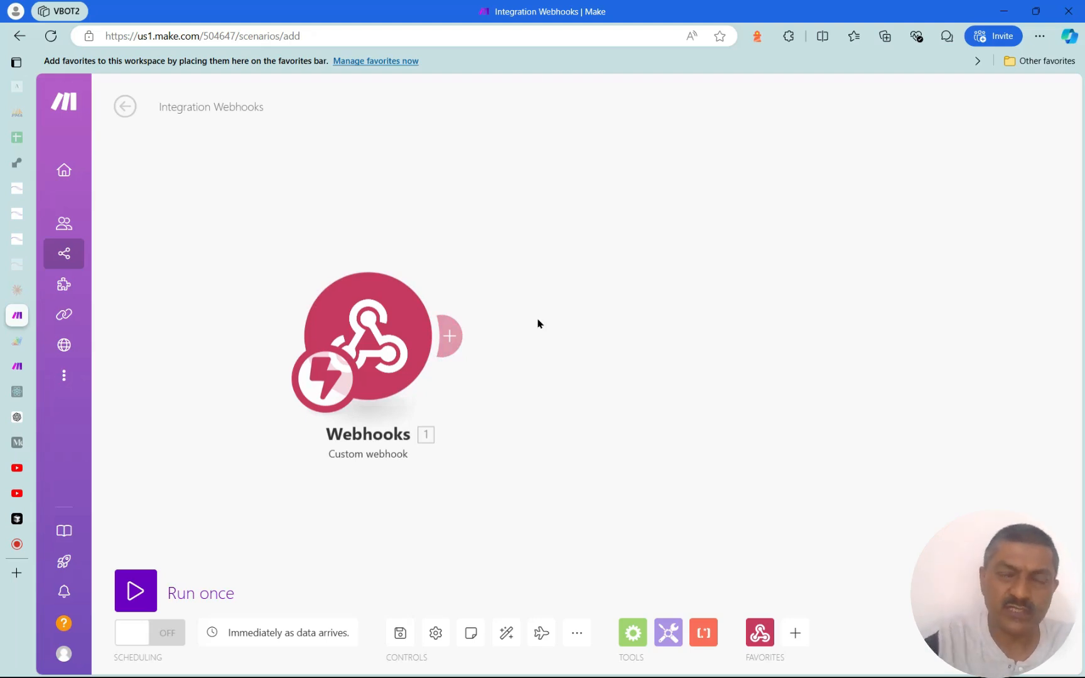
click(449, 336)
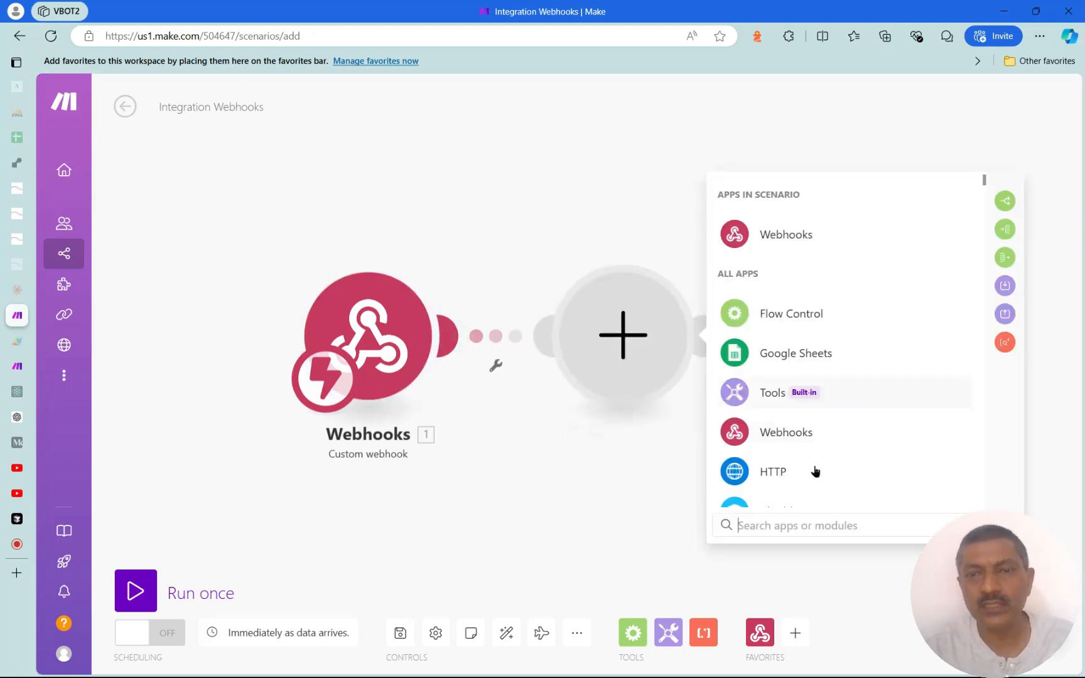
click(802, 530)
text(goog)
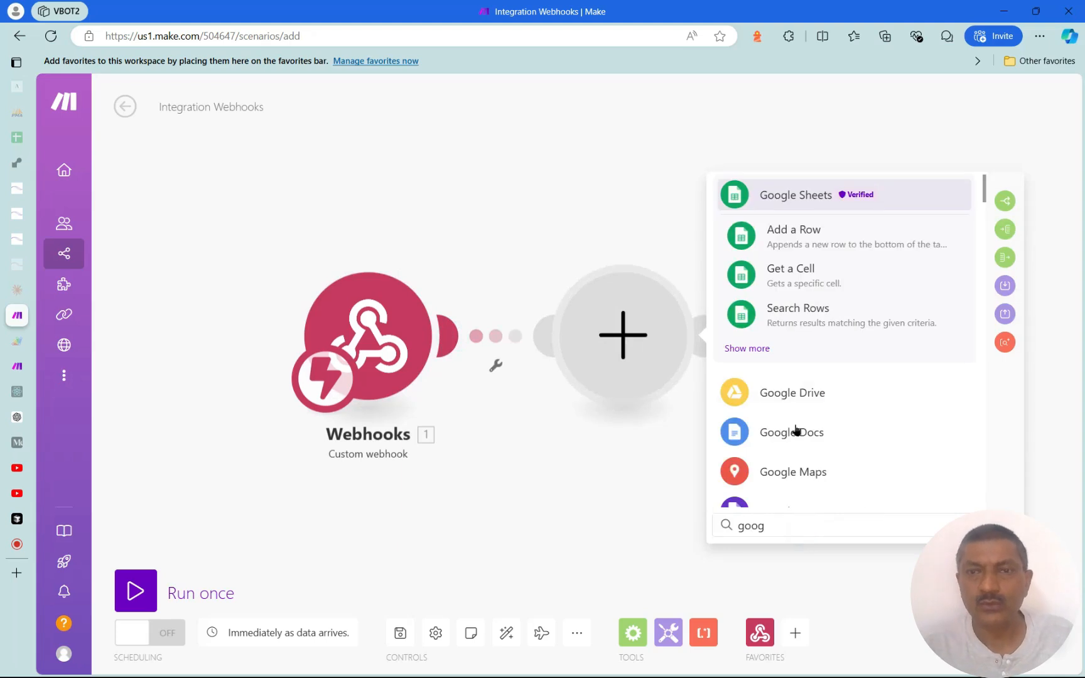
click(751, 347)
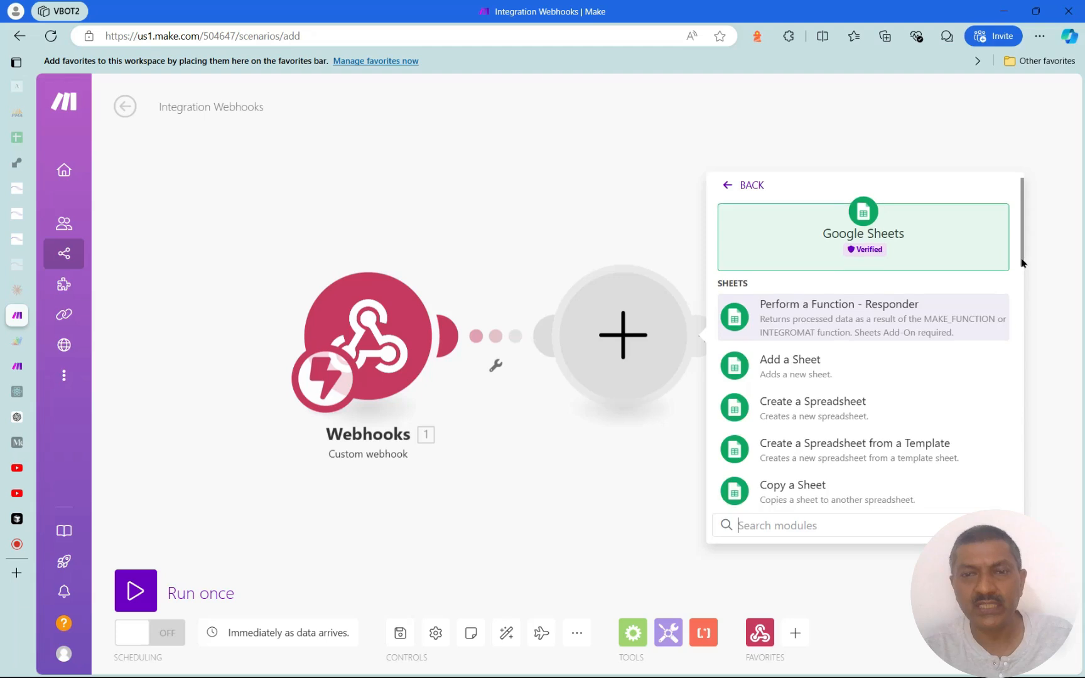
Choose the Google Sheets Add a Row action from the Rows section
scroll(1022, 283, down, 3)
scroll(1020, 312, down, 6)
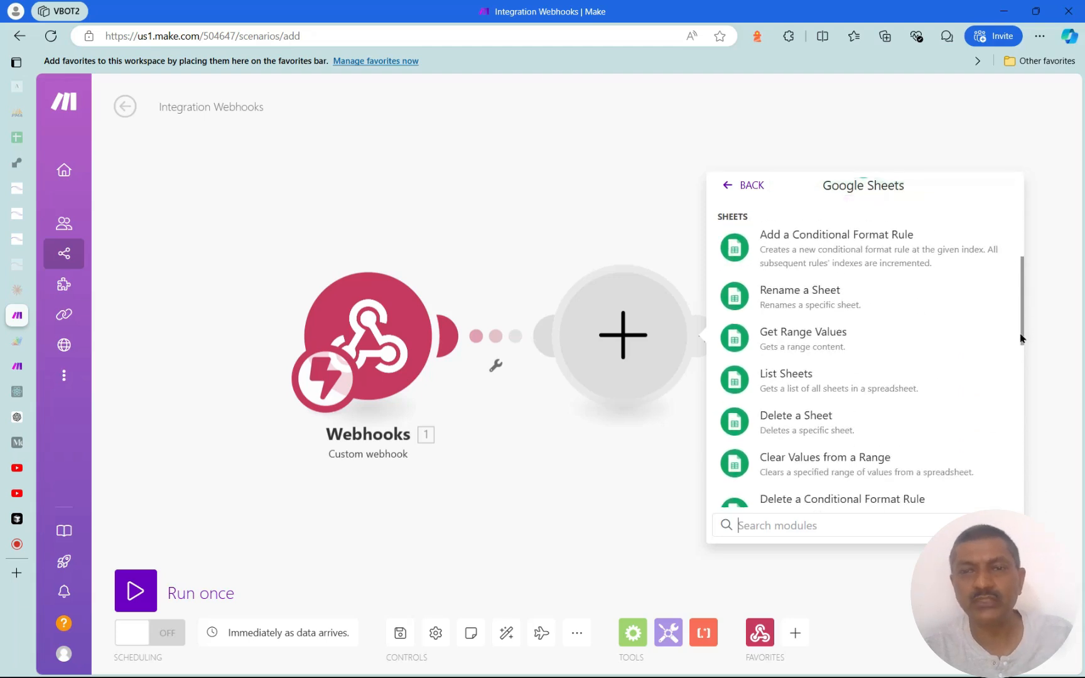
scroll(1019, 398, down, 3)
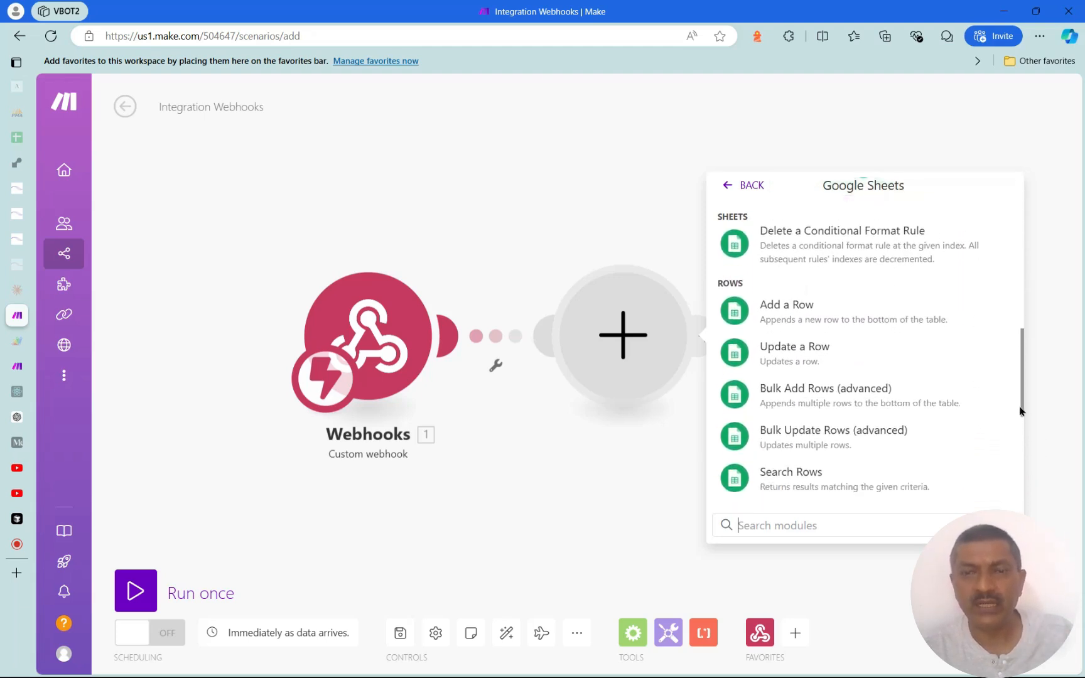
scroll(1019, 470, up, 12)
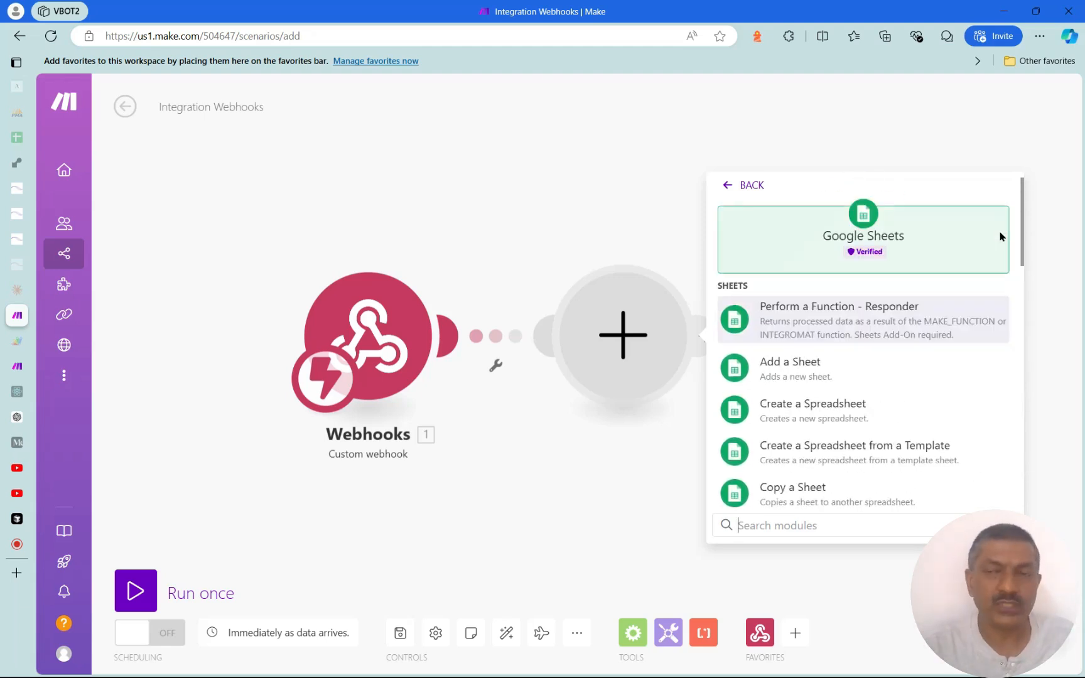
scroll(857, 392, down, 5)
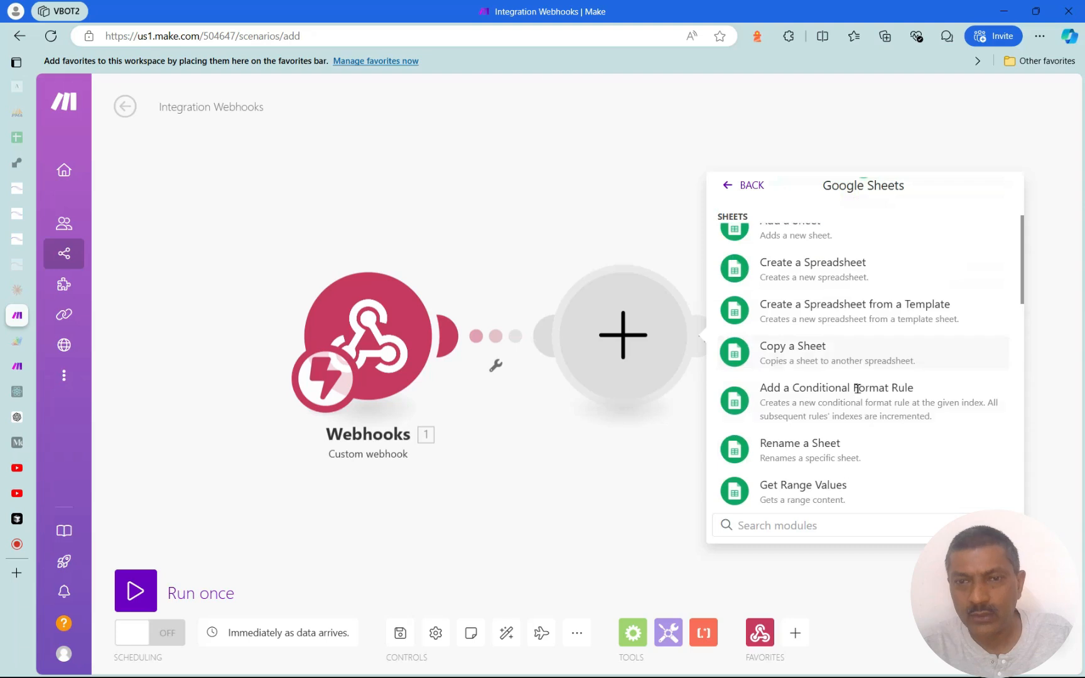
scroll(857, 394, down, 3)
click(829, 309)
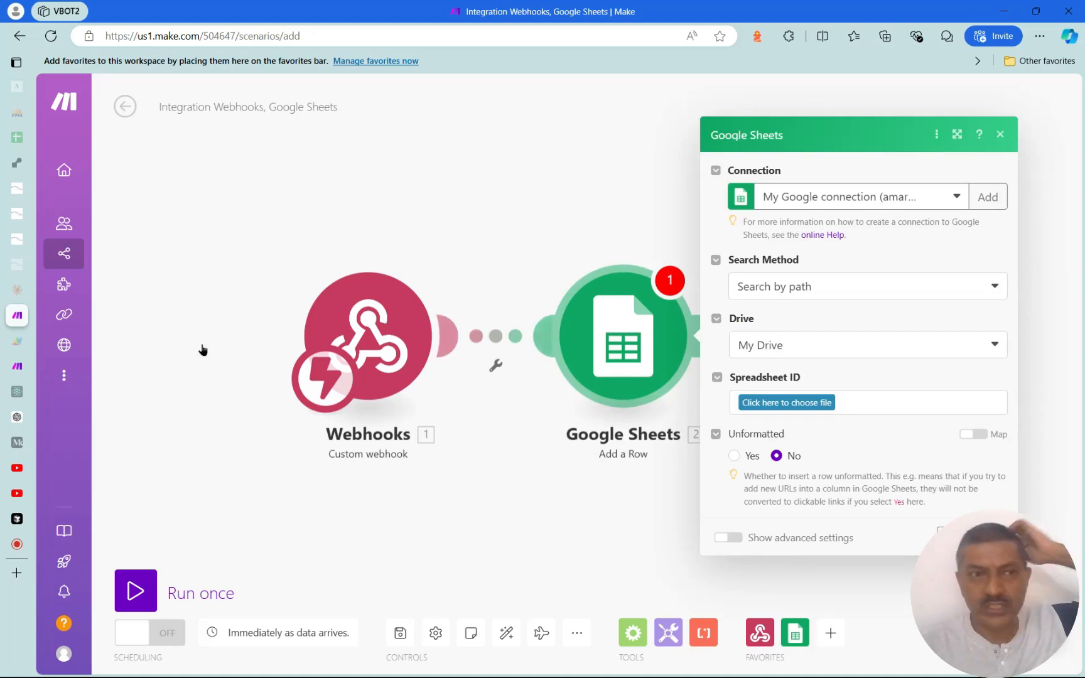
click(60, 142)
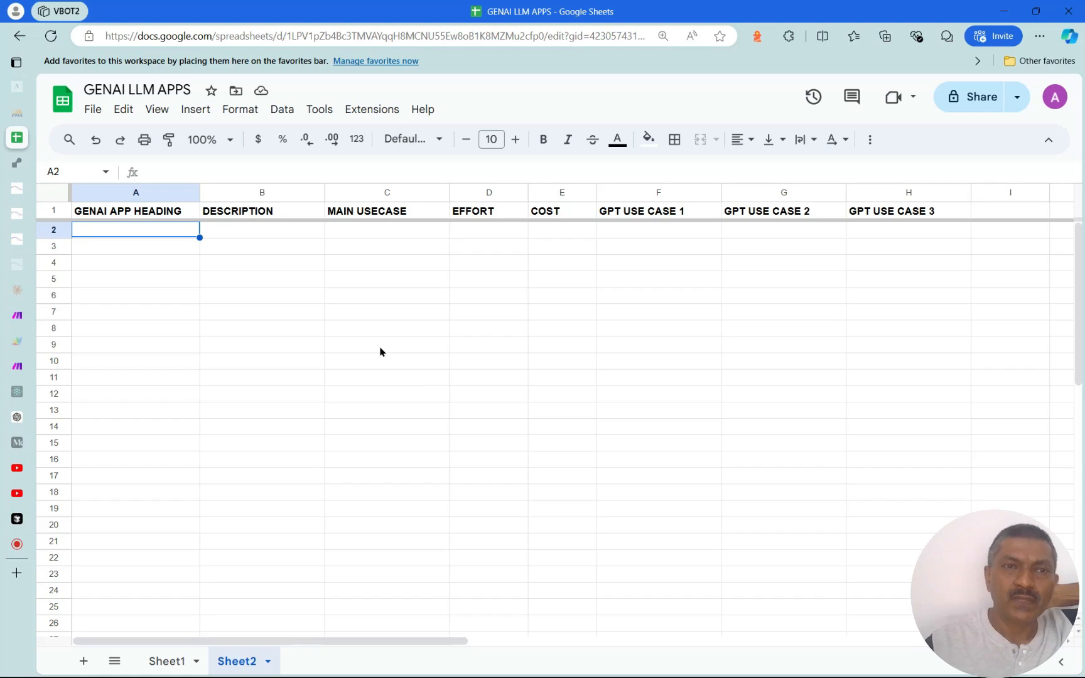
click(346, 394)
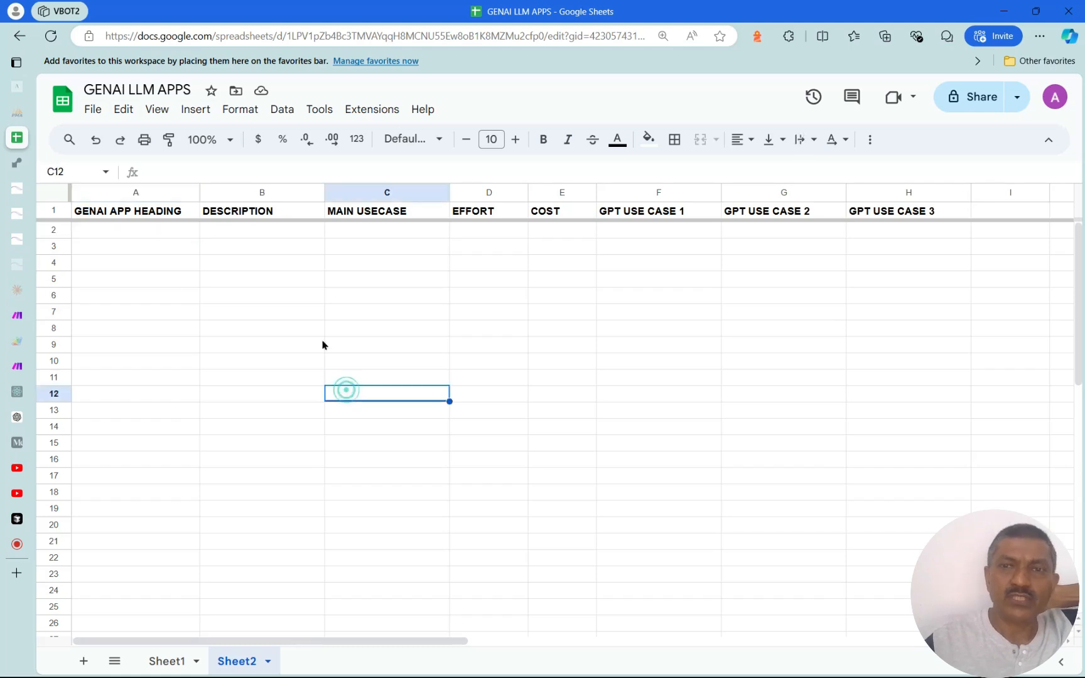
click(157, 277)
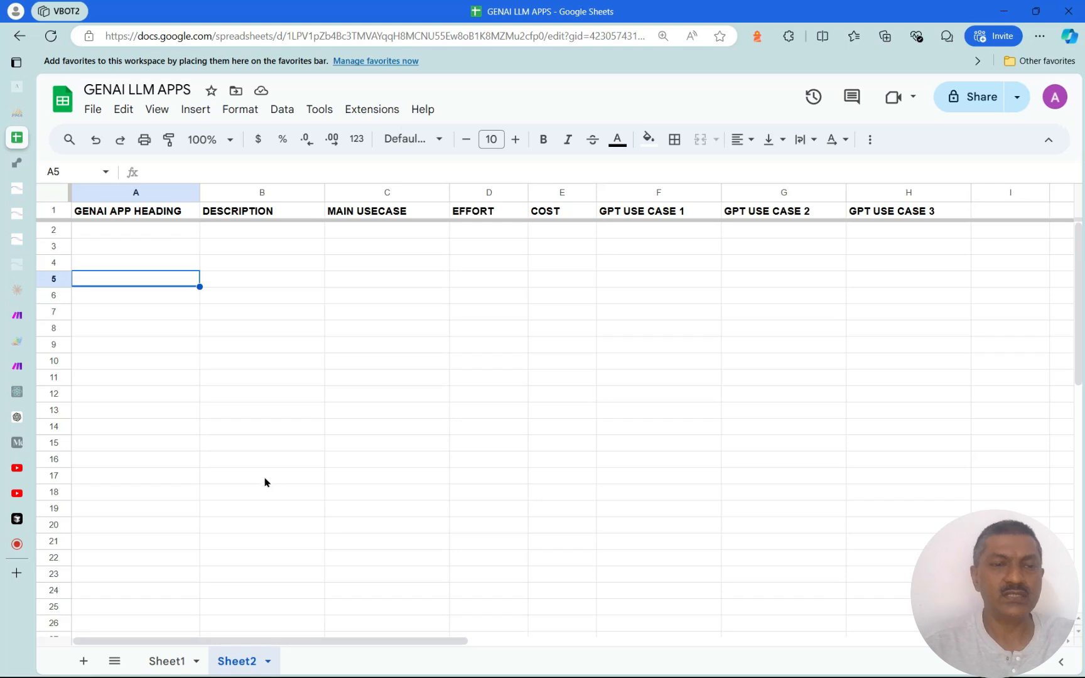
mouse_move(23, 319)
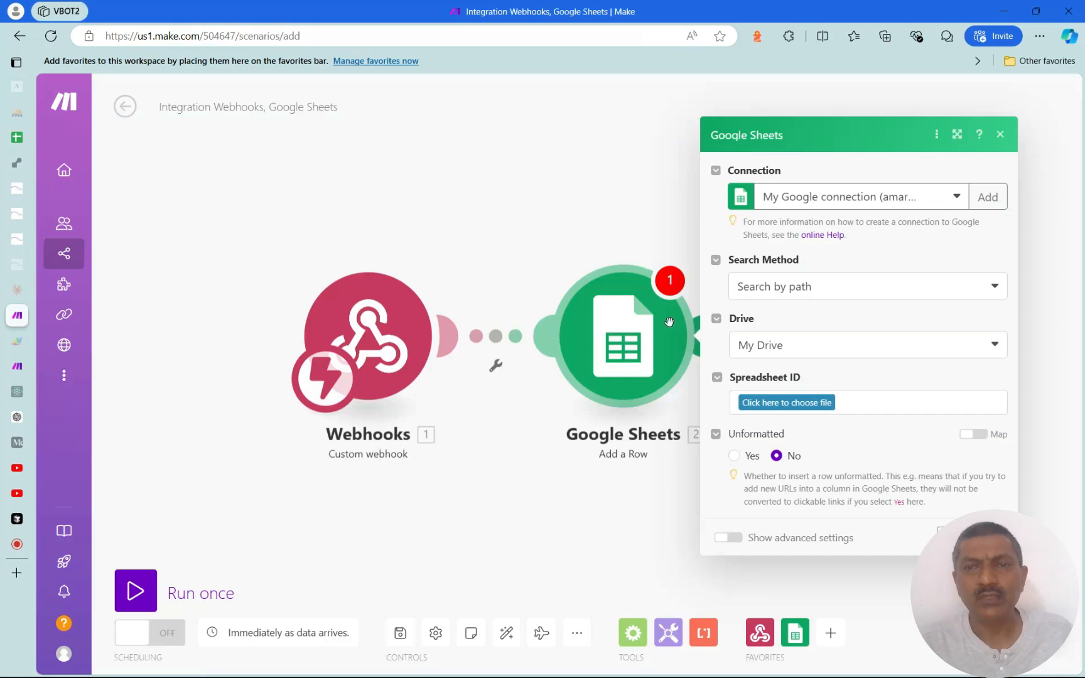
Check the Google connection options and discard an extra empty module
click(958, 198)
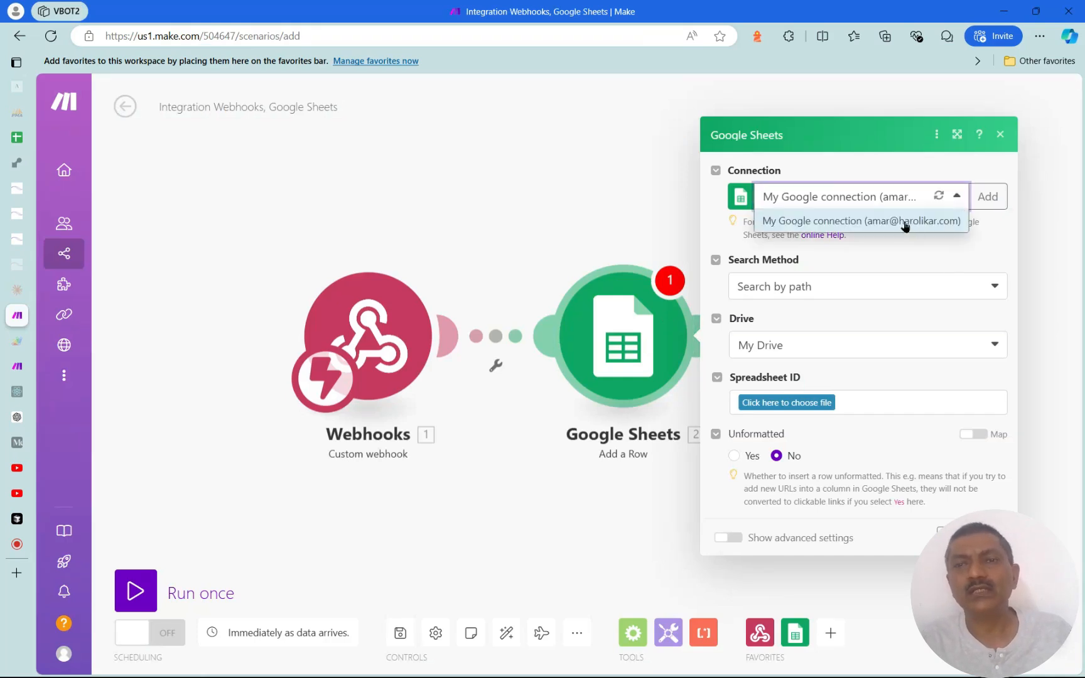
click(834, 199)
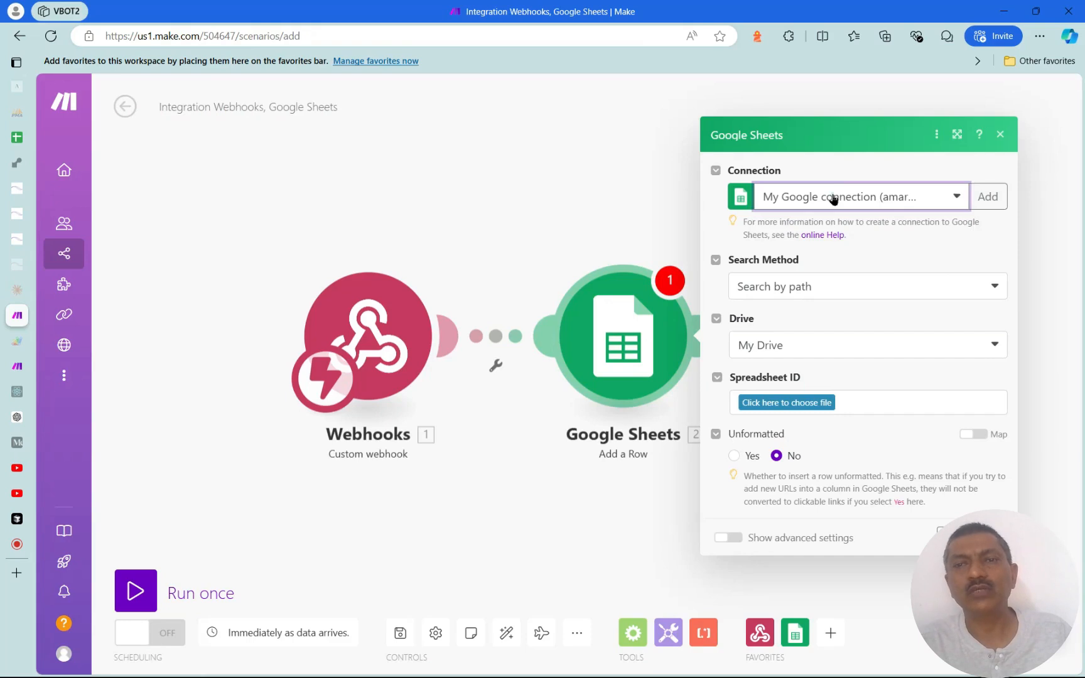
click(990, 198)
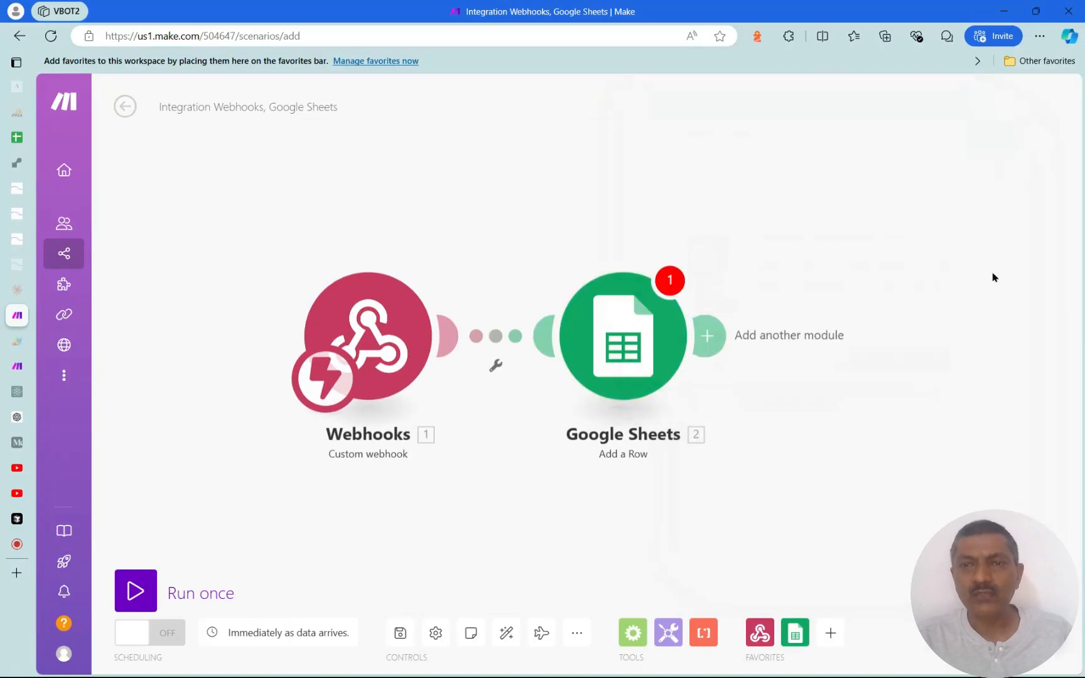
click(681, 327)
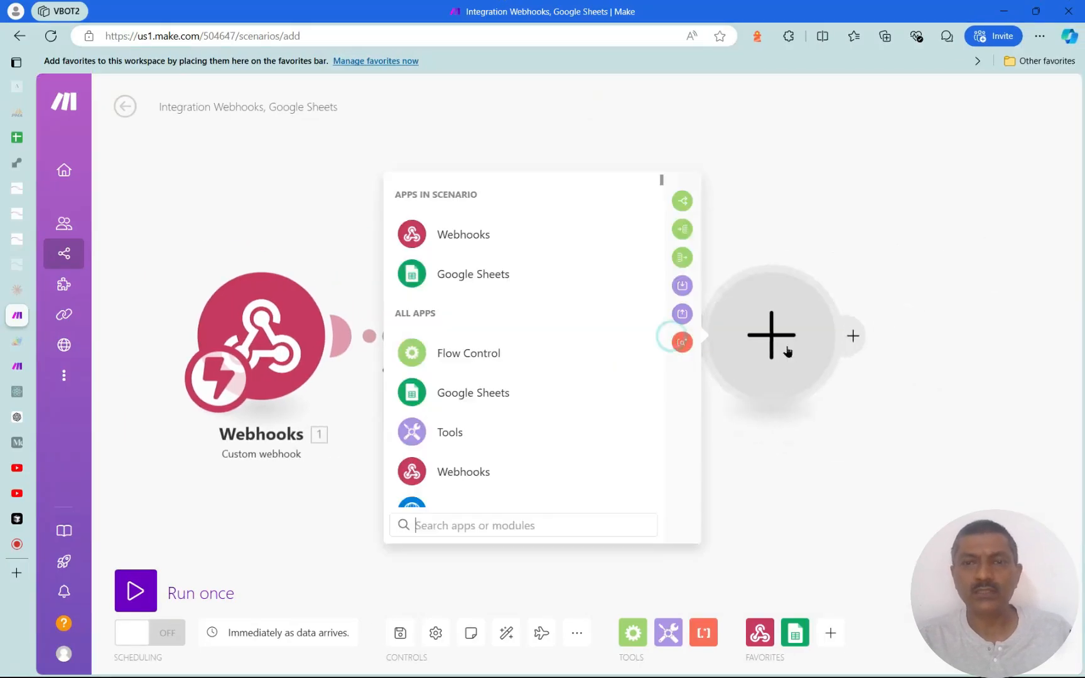
click(705, 349)
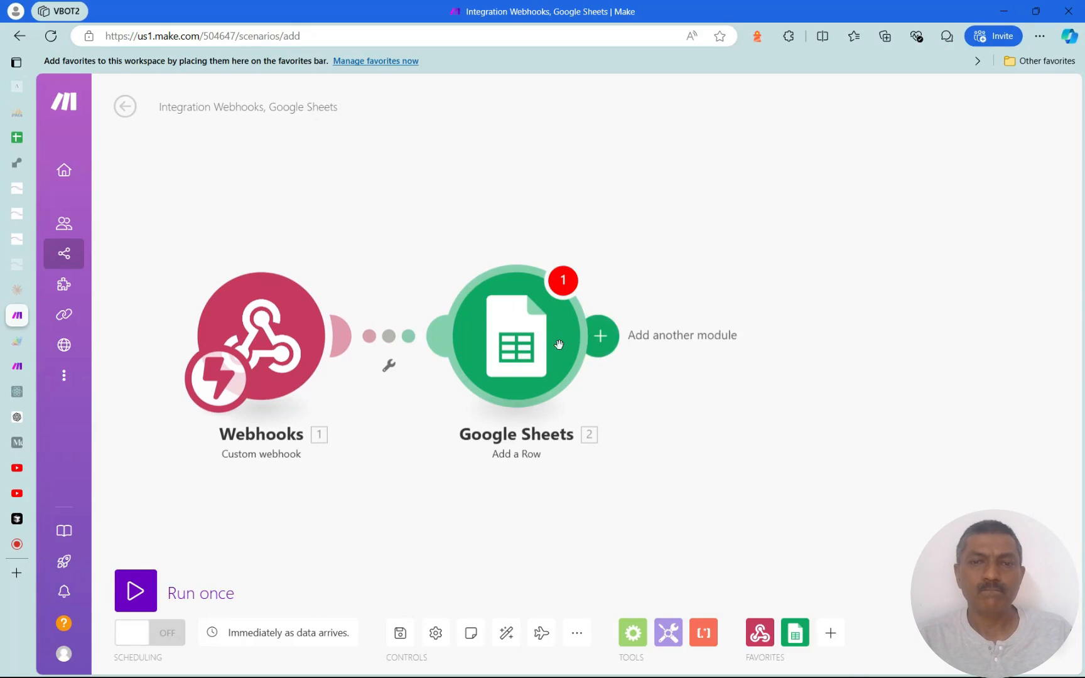
Set the Add a Row module to the GENAI LLM APPS spreadsheet, Sheet2
right_click(529, 327)
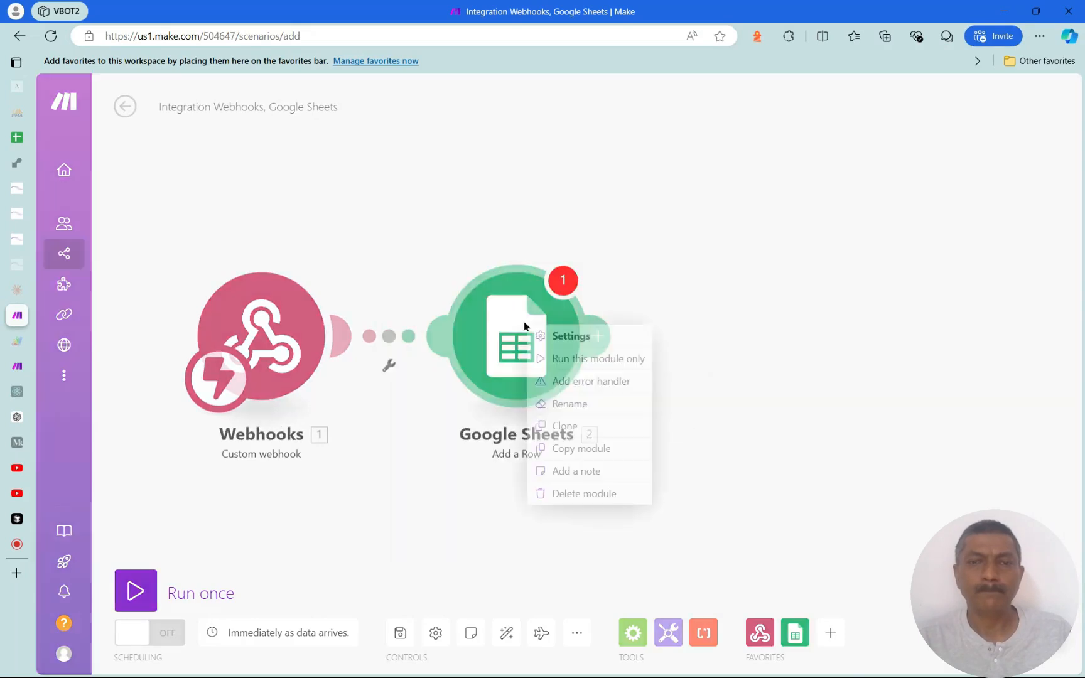
click(581, 337)
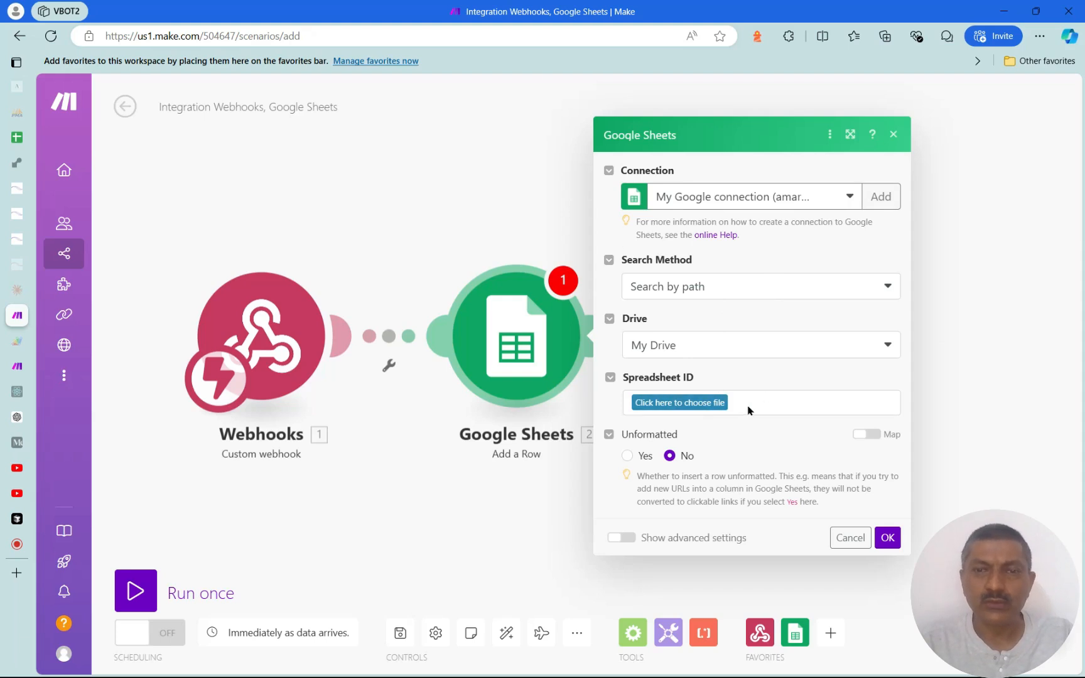
click(685, 409)
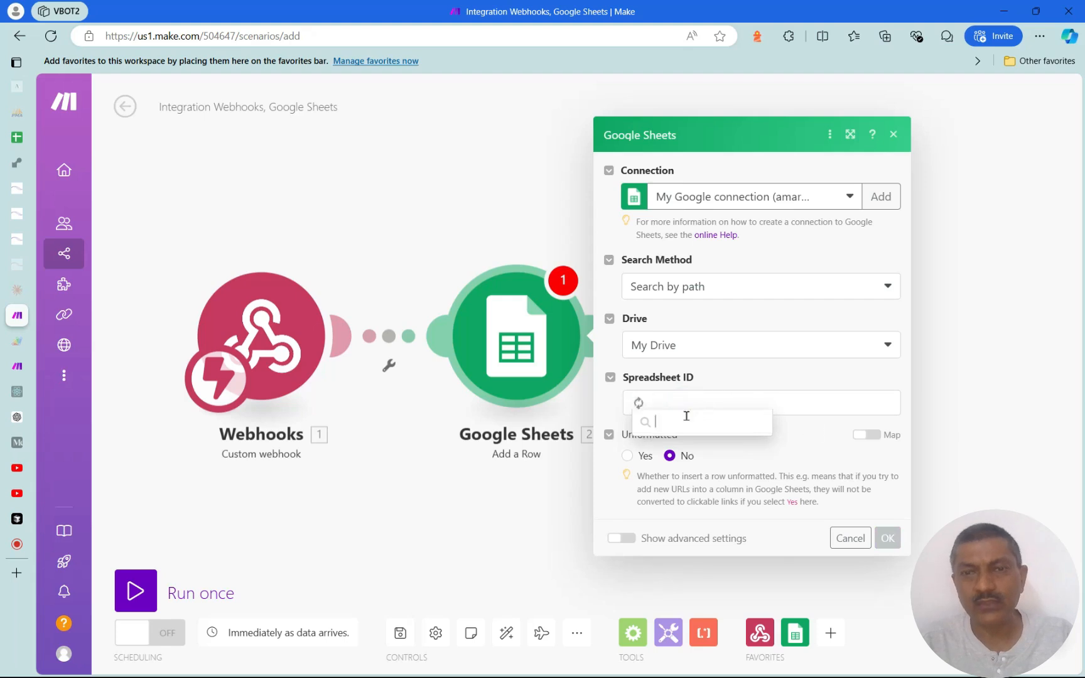
scroll(694, 524, down, 2)
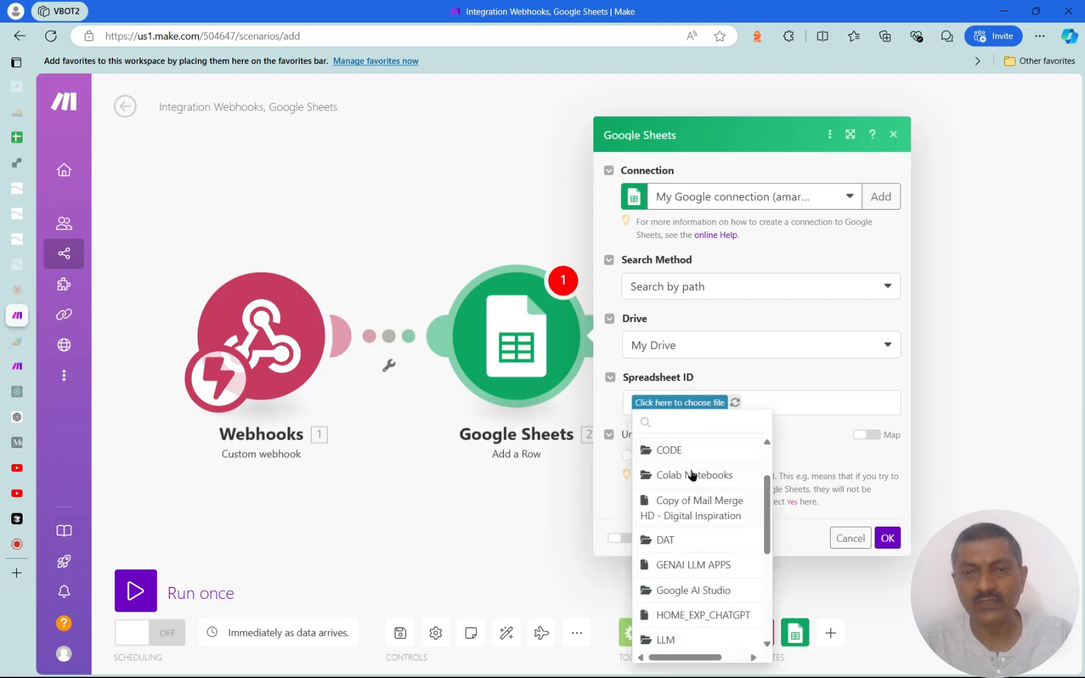
click(704, 569)
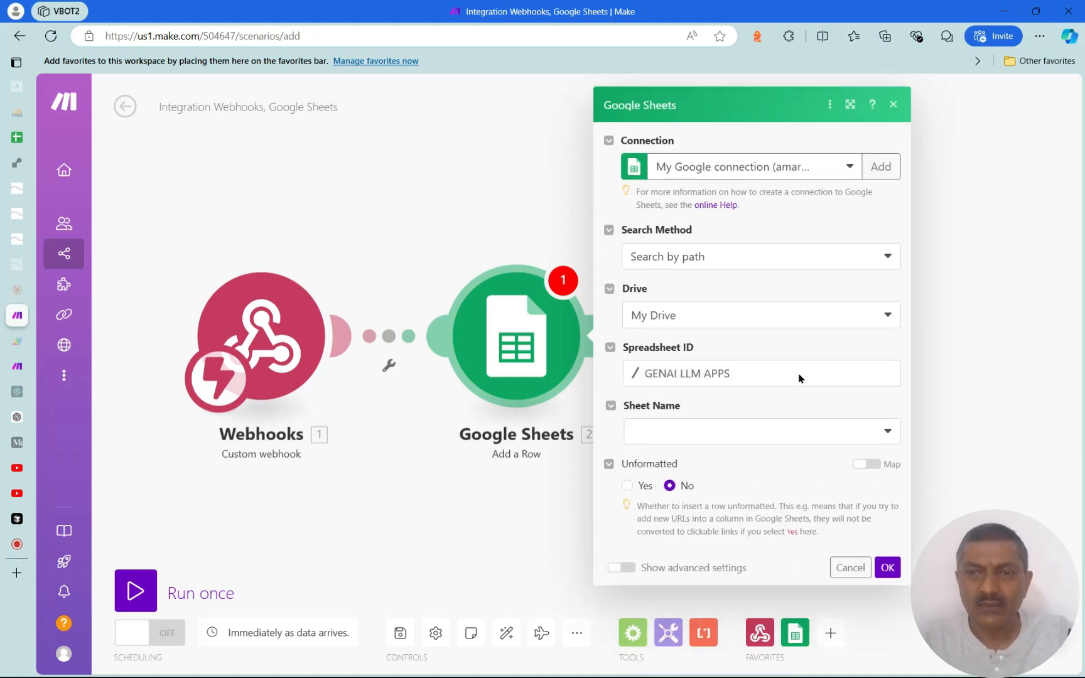
click(895, 440)
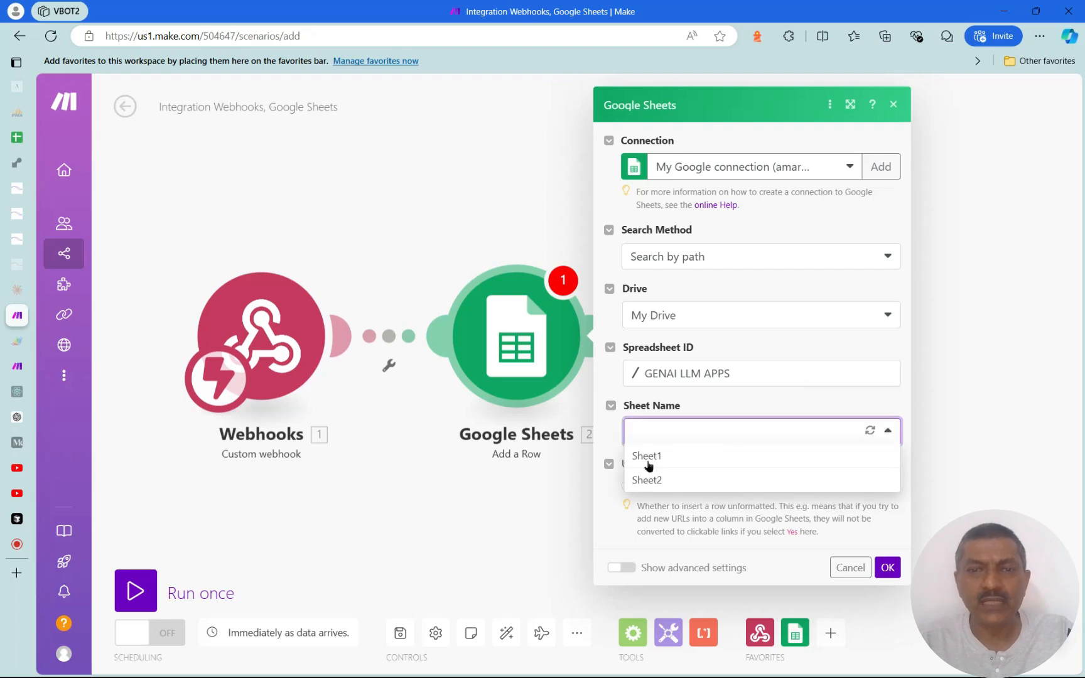
click(655, 482)
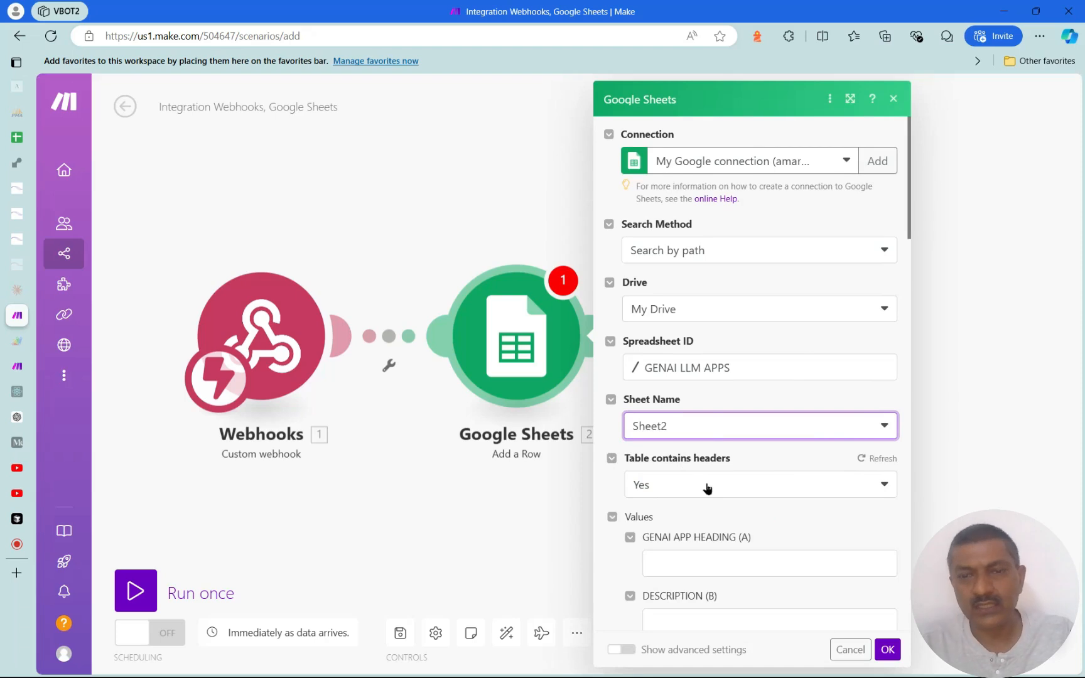
Map genaiAppHeading, description and mainUseCase into Sheet2 columns A, B and C
scroll(779, 476, down, 3)
scroll(779, 476, down, 3)
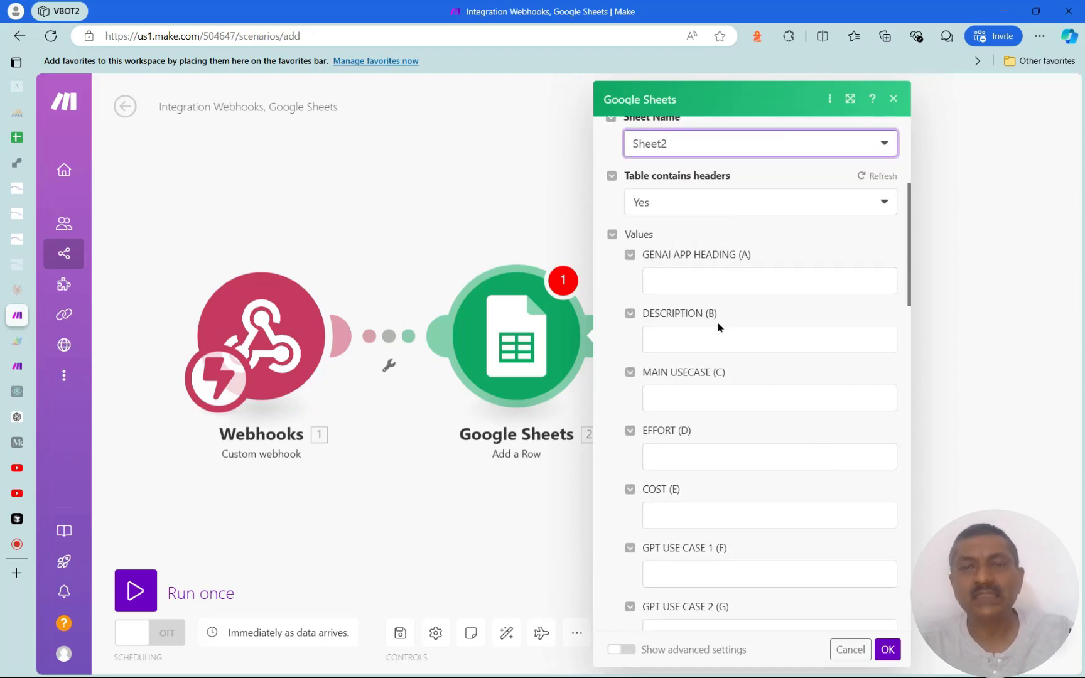
click(699, 286)
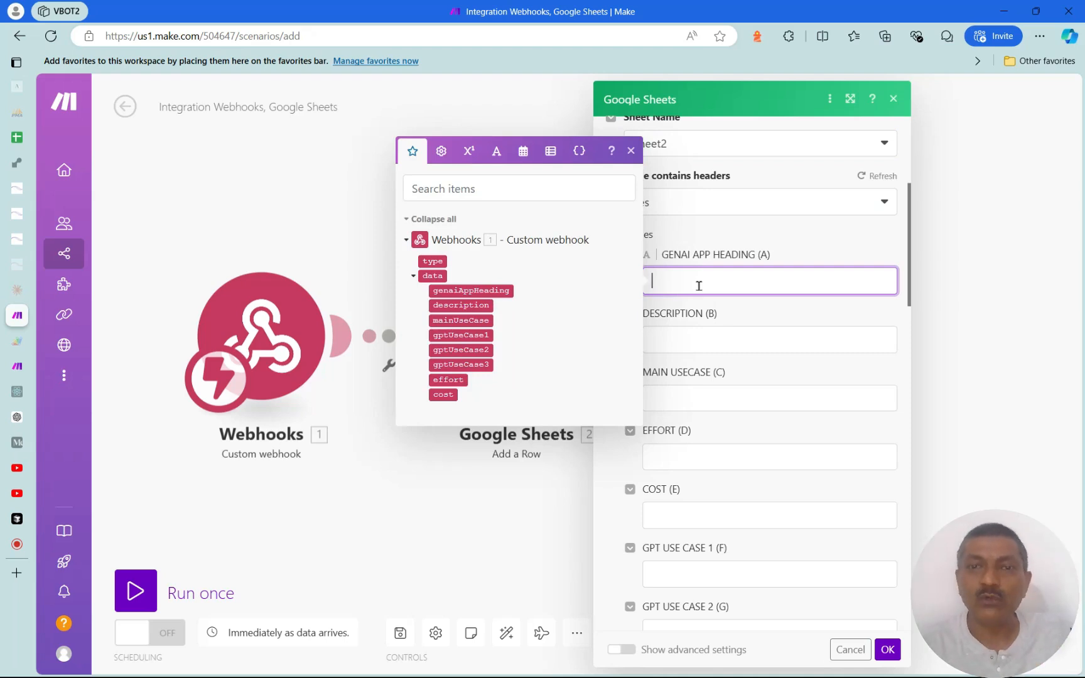
click(499, 294)
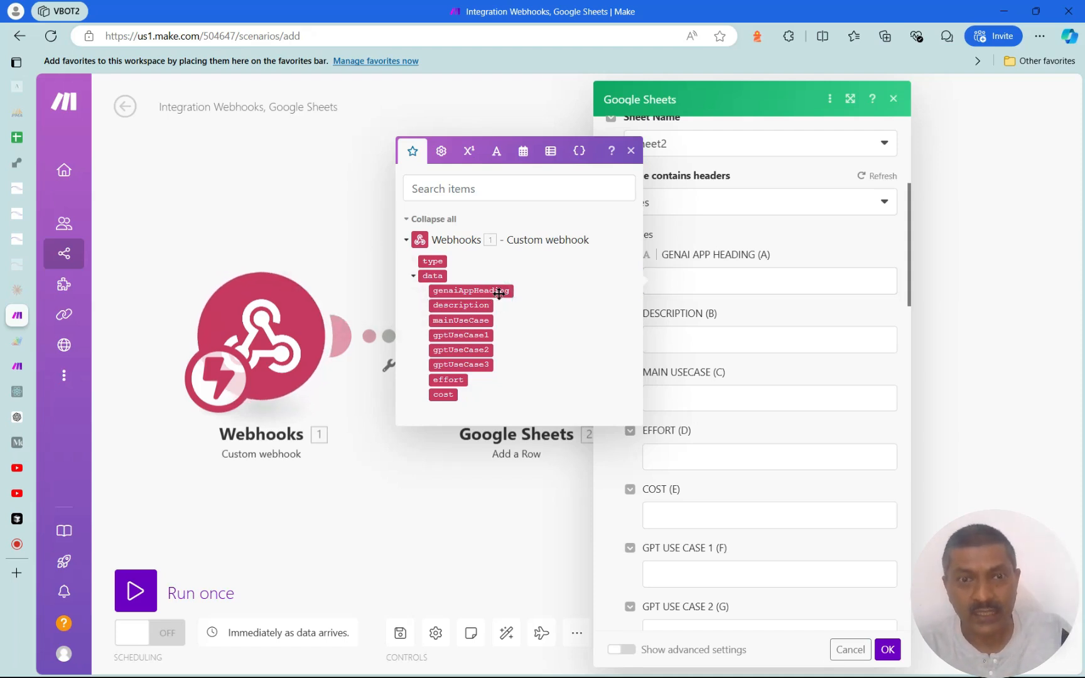
drag(500, 294, 789, 299)
click(772, 320)
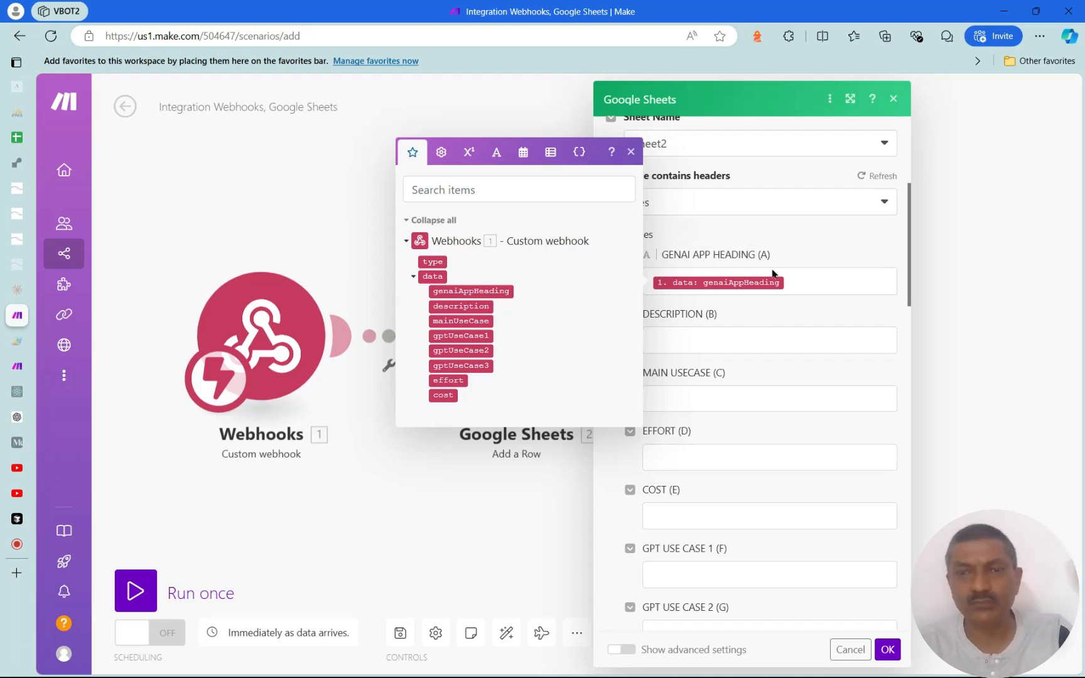
drag(477, 307, 744, 342)
drag(482, 380, 691, 407)
Map gptUseCase1–3 into columns F–H, and effort and cost into columns D and E
drag(471, 457, 732, 574)
scroll(817, 497, down, 3)
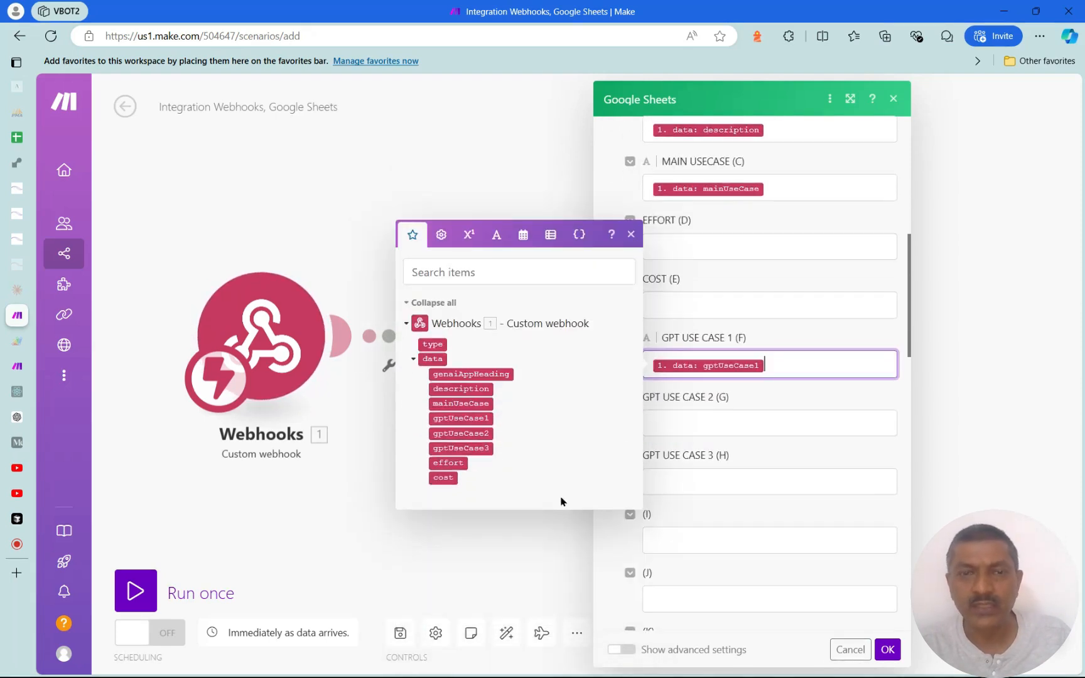
drag(485, 433, 681, 436)
drag(478, 508, 734, 493)
drag(448, 580, 716, 246)
drag(448, 366, 697, 308)
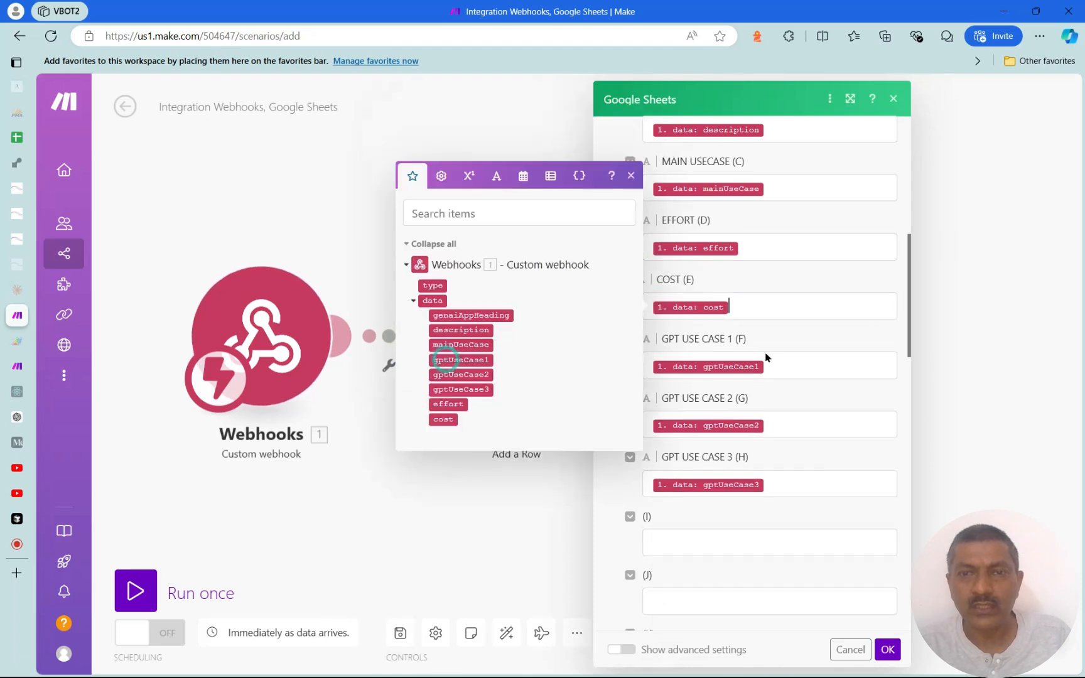
click(633, 177)
scroll(797, 532, down, 5)
scroll(757, 528, down, 3)
scroll(756, 529, up, 15)
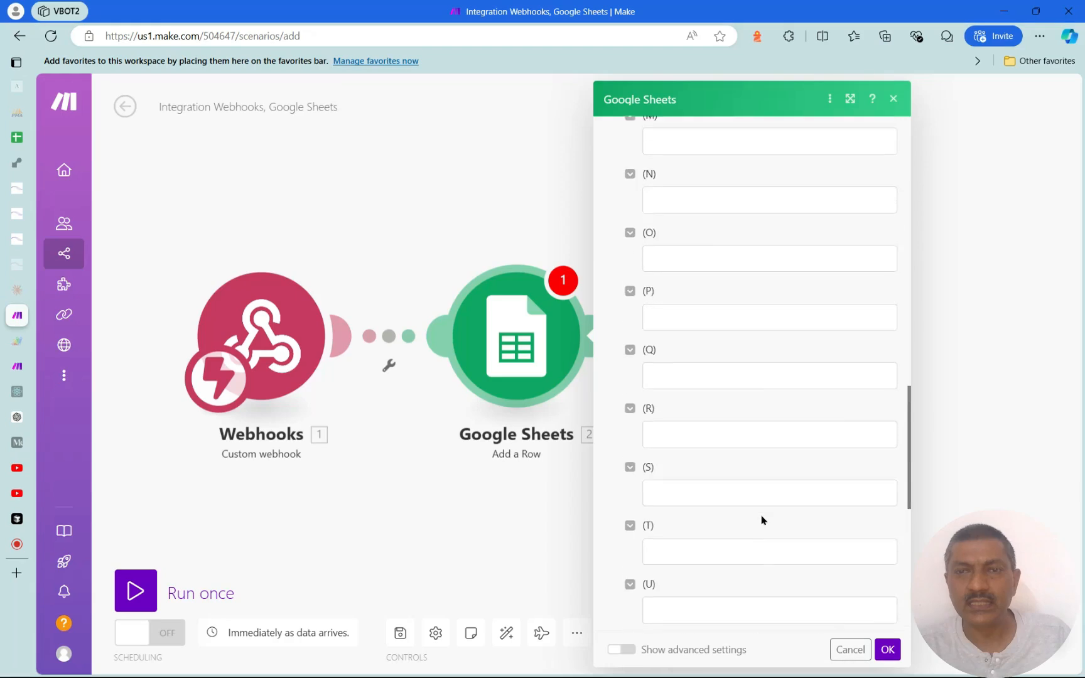
Save the Google Sheets module and look over the empty GENAI LLM APPS spreadsheet
click(887, 650)
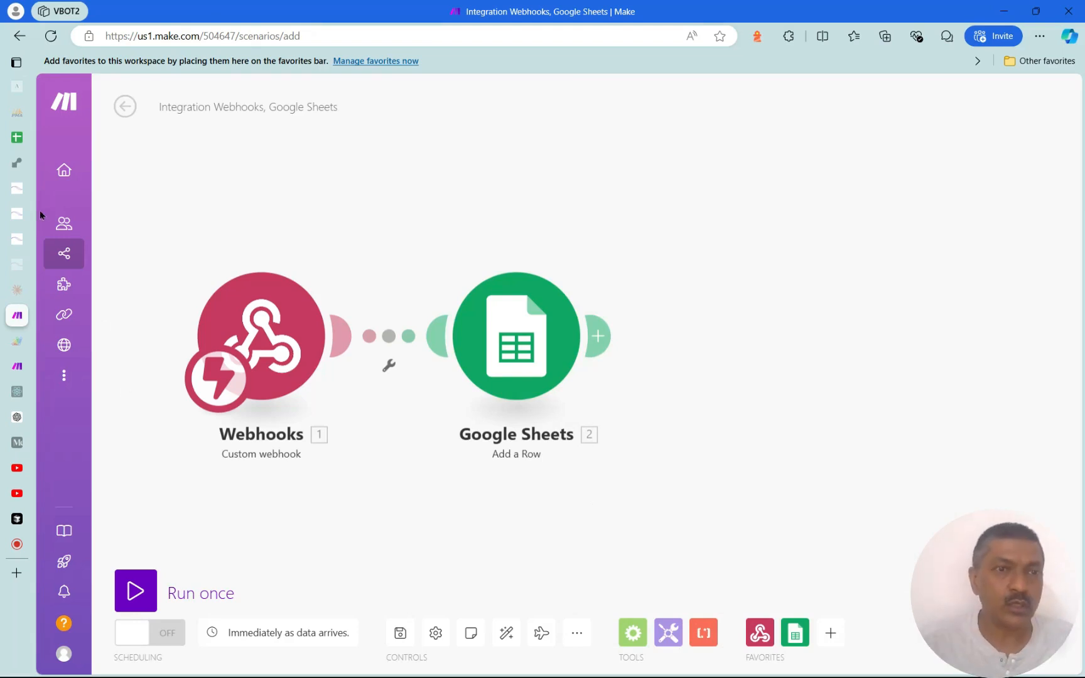
mouse_move(19, 137)
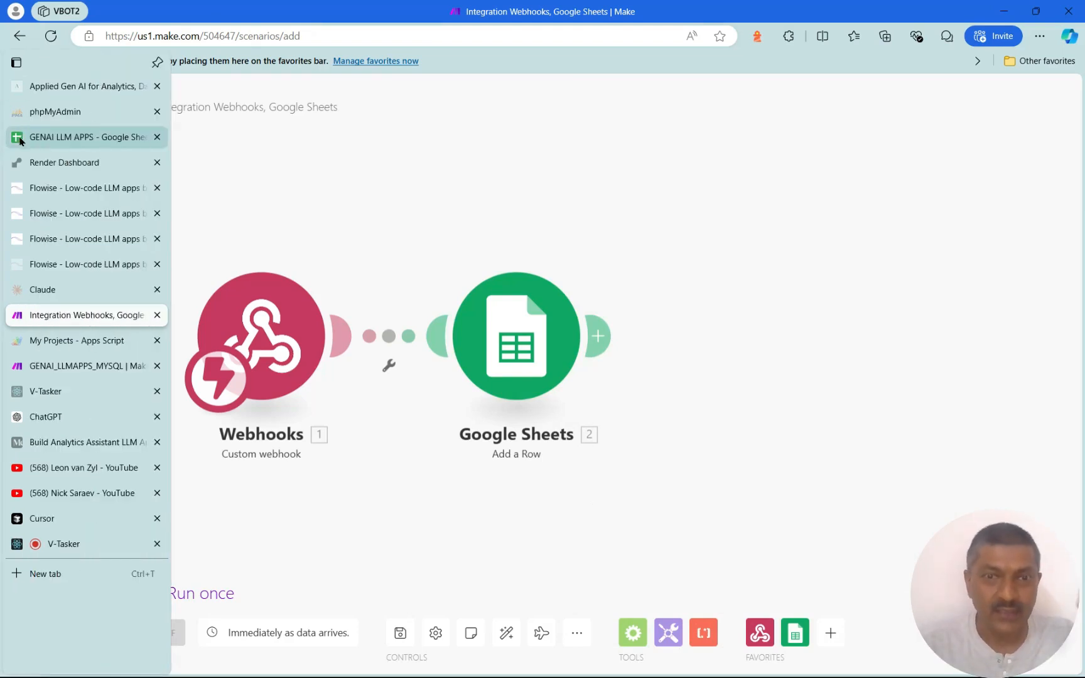
click(41, 145)
click(337, 337)
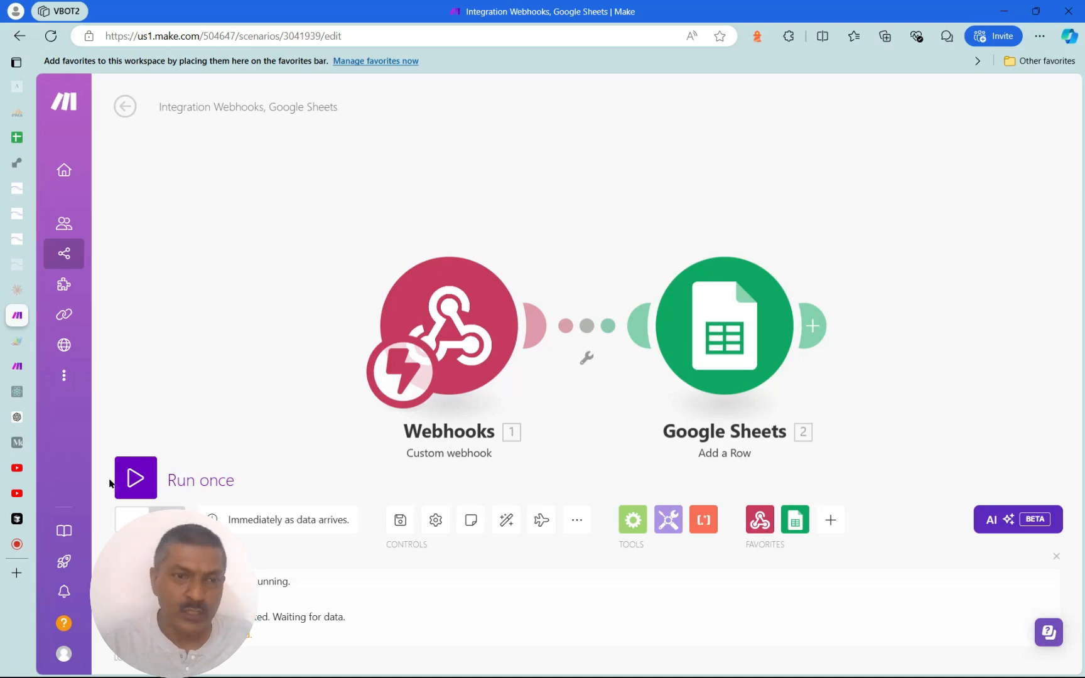
Run the scenario once to listen for webhook data, then return to the Flowise flow
click(128, 478)
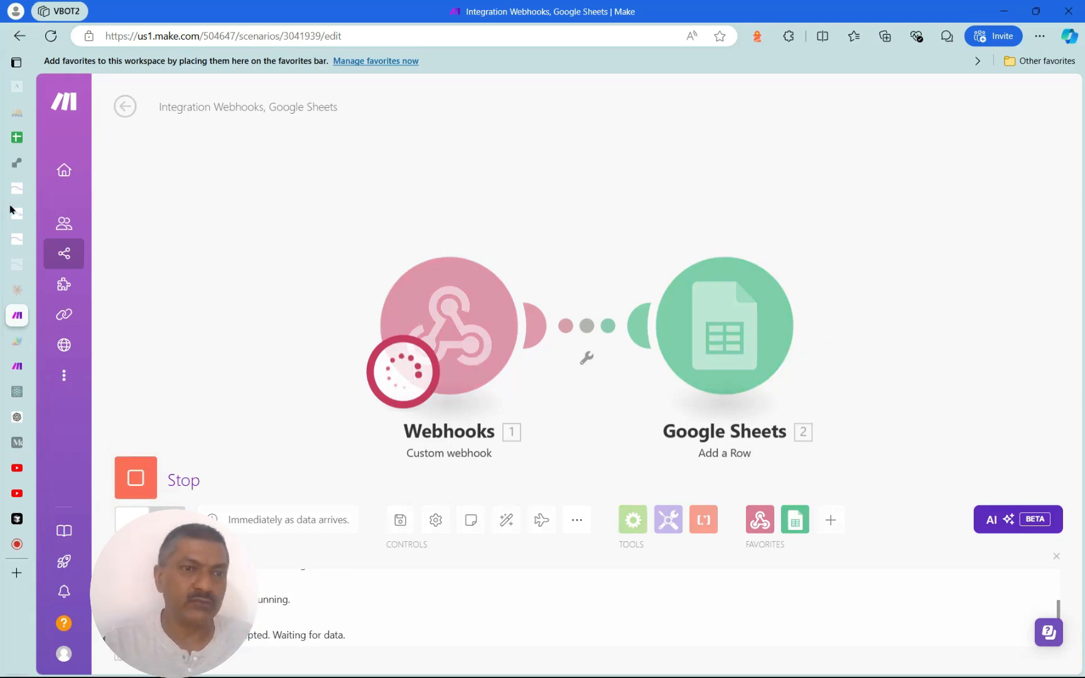
mouse_move(11, 209)
click(47, 187)
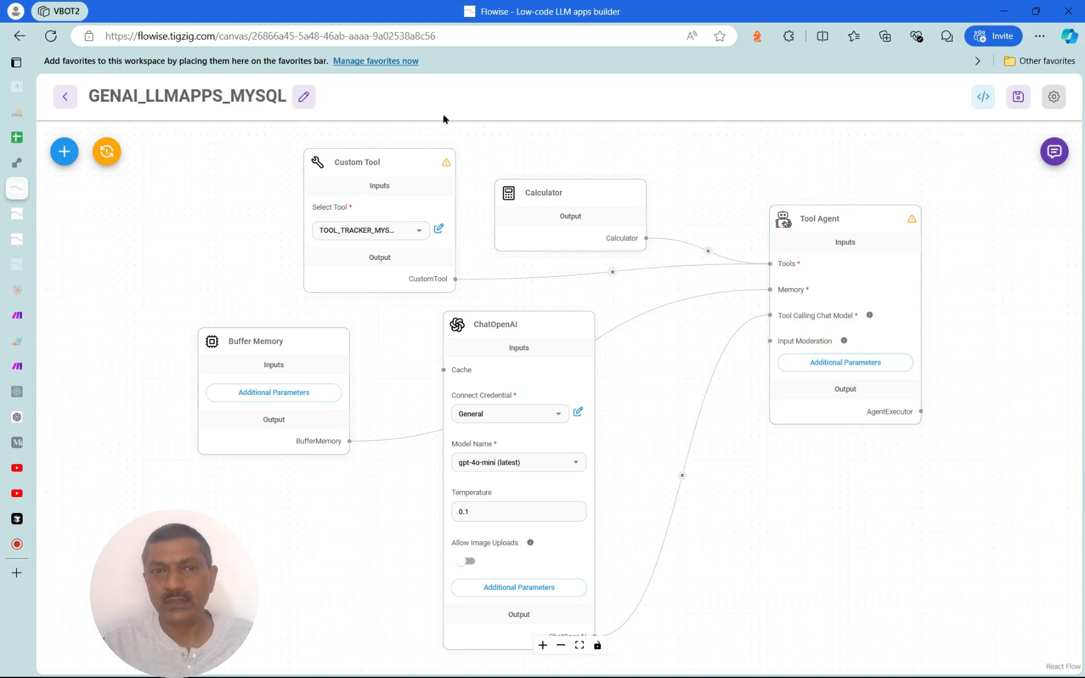
In the TEST_LLAMPAPS chat, ask the agent to update the tracker with the new item
click(18, 216)
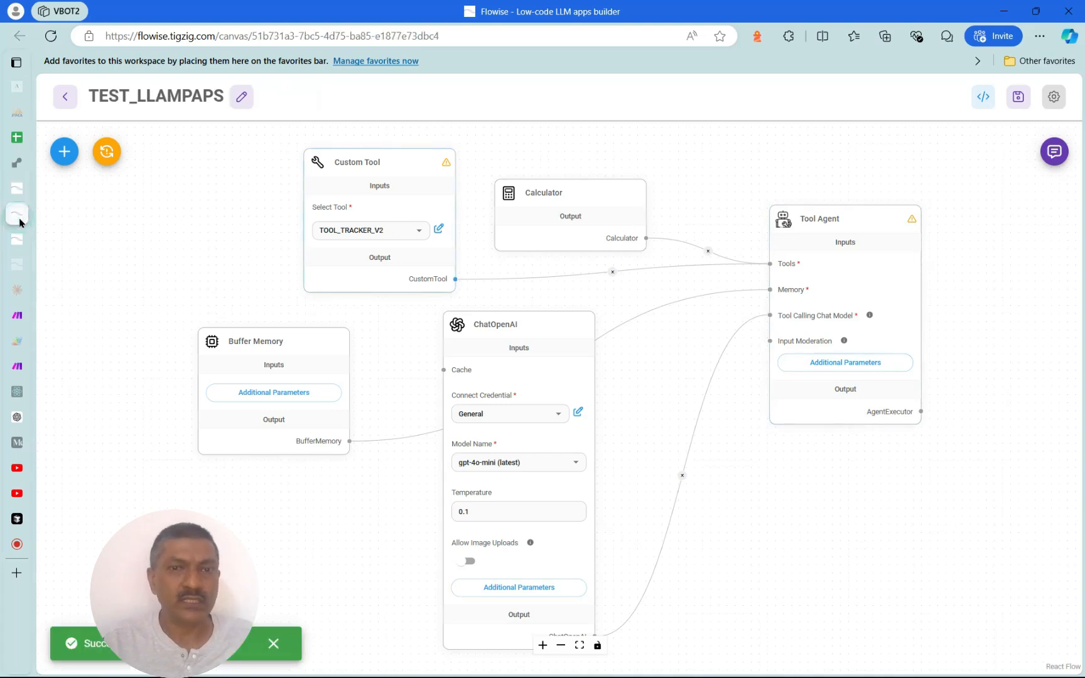
mouse_move(373, 245)
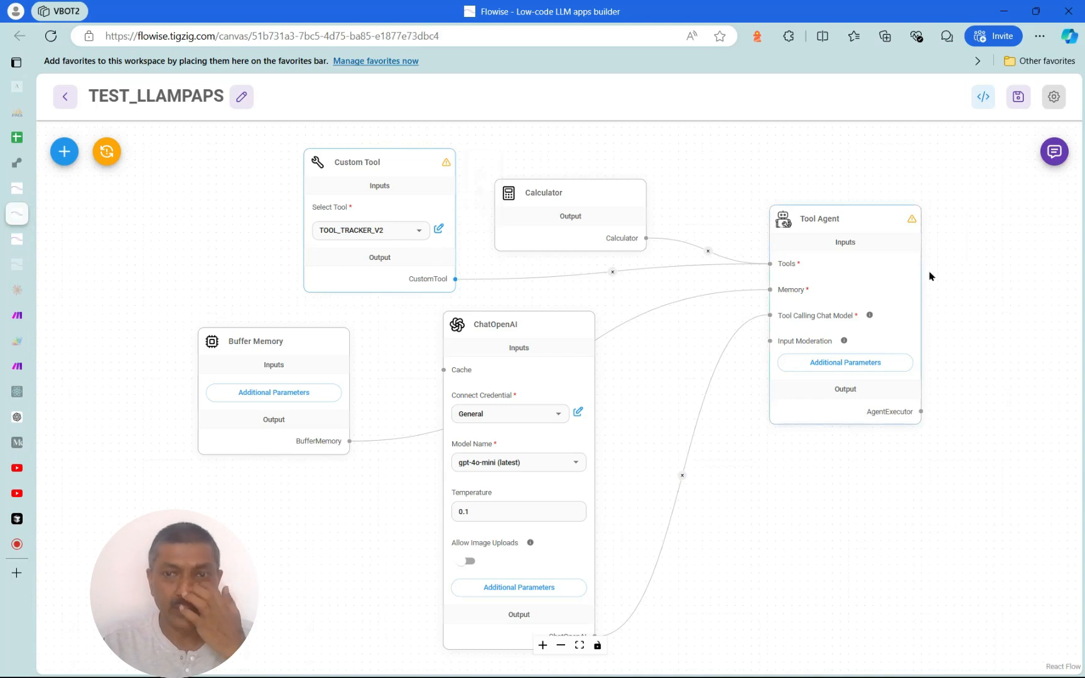
click(1054, 165)
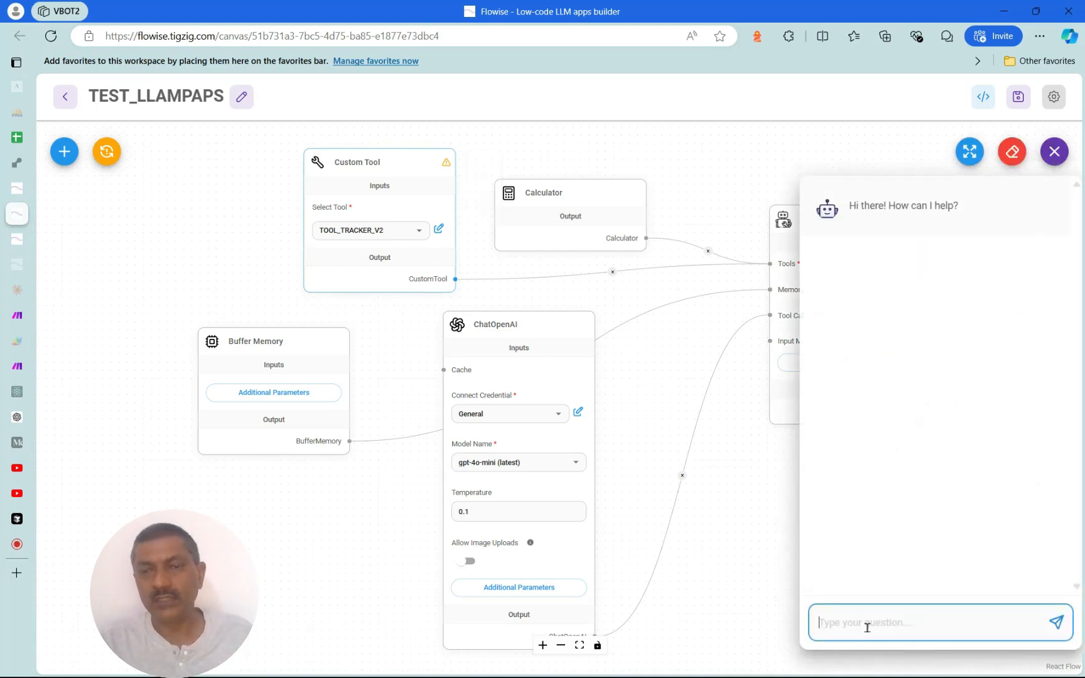
text(c)
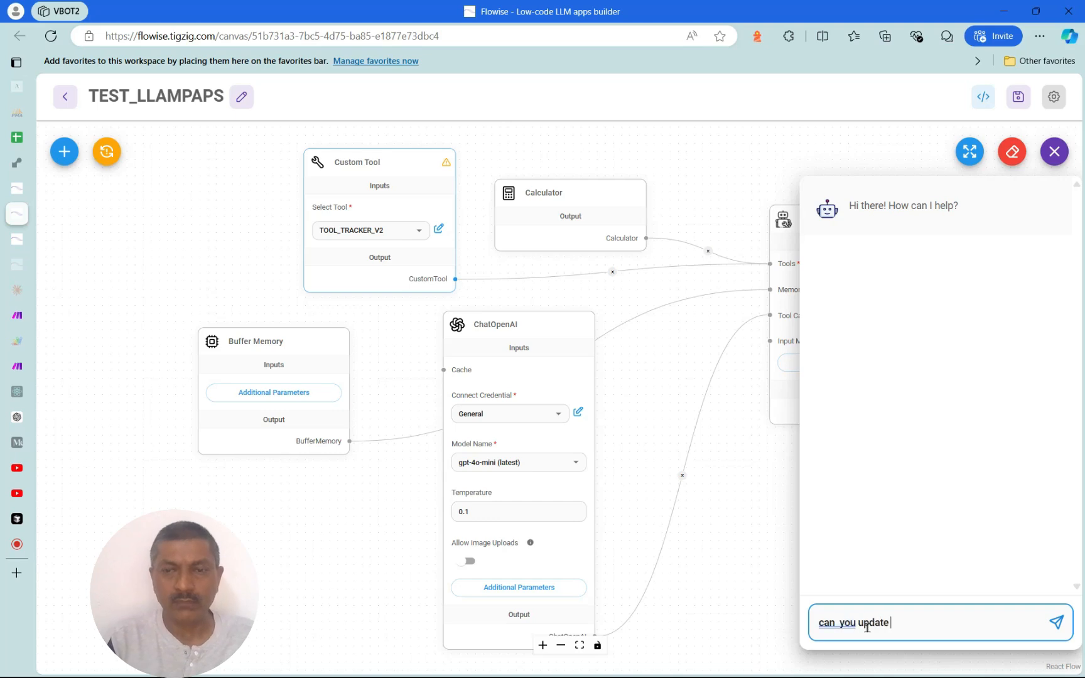
text(an  you update iwith new items)
key(shift+Return)
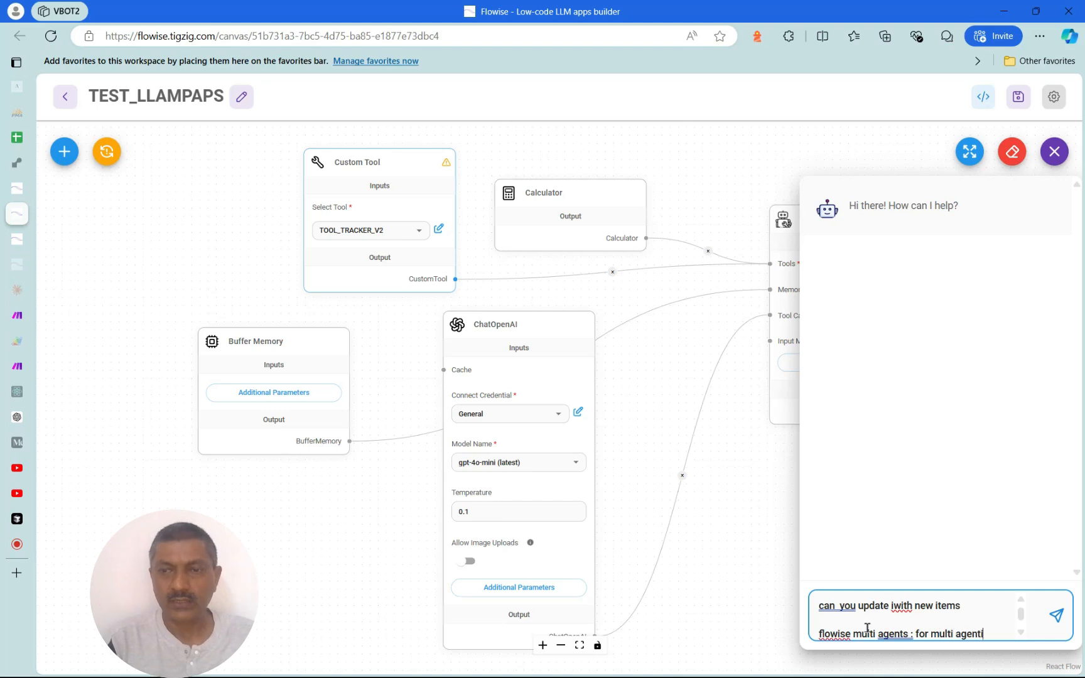
text(mework)
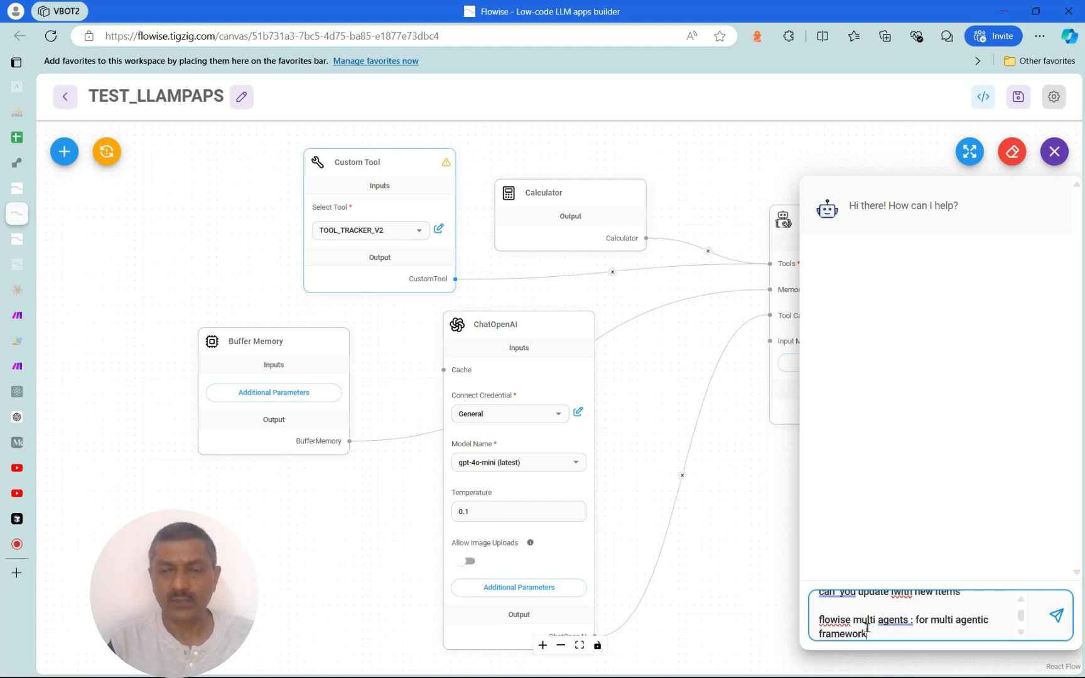
key(Return)
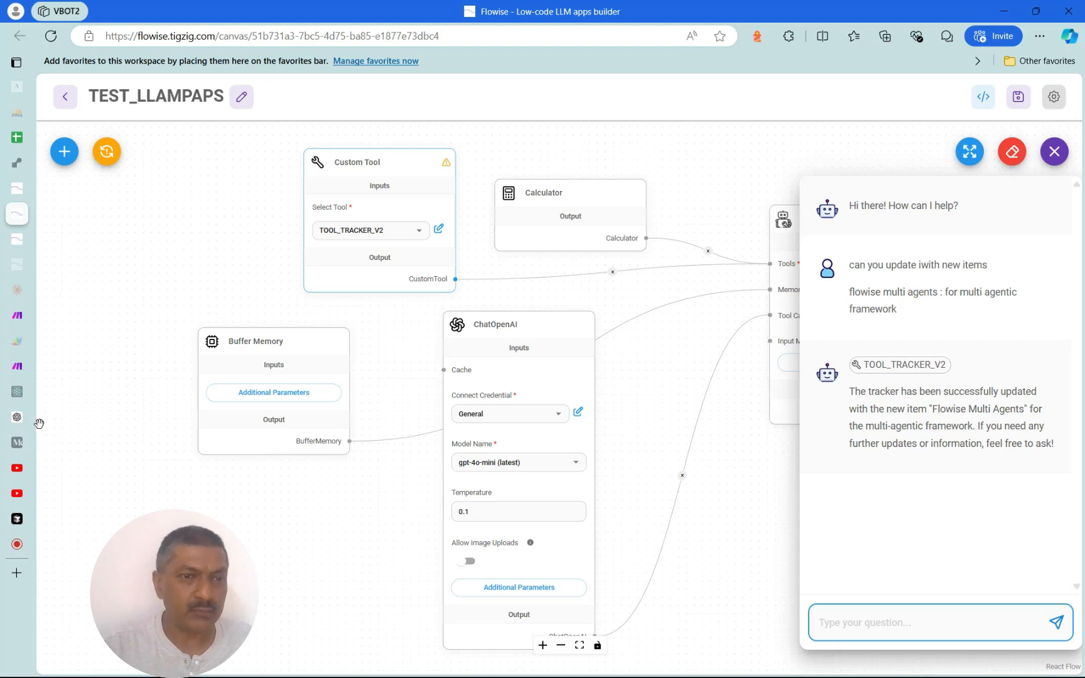
mouse_move(17, 375)
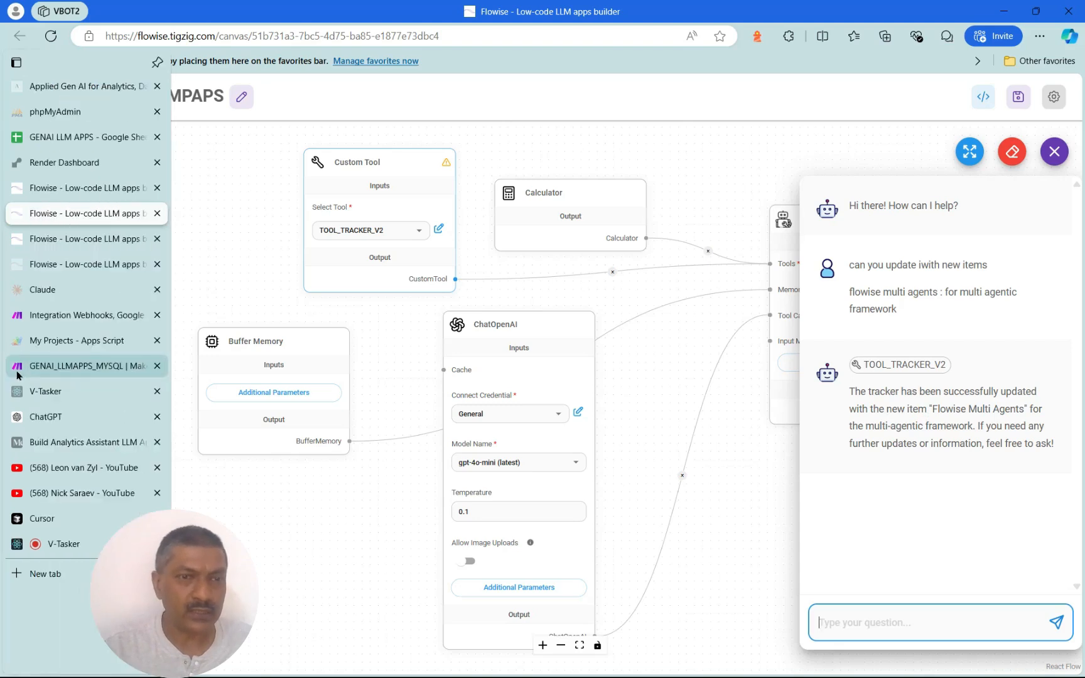
click(66, 315)
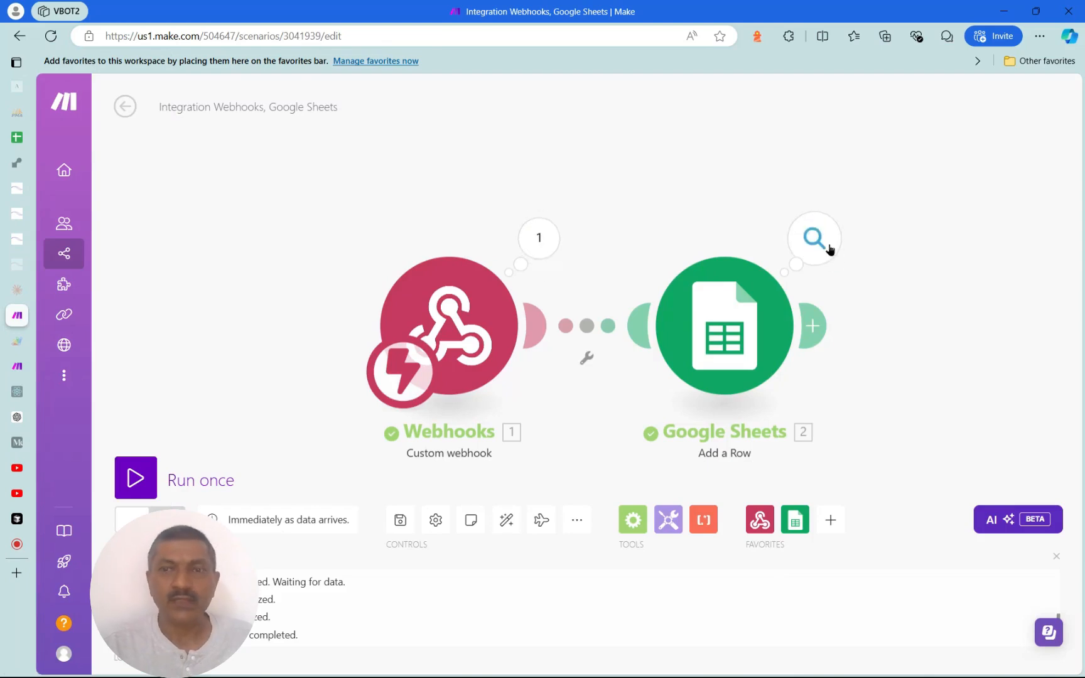
Inspect the Google Sheets module's run output, then bring up the GENAI LLM APPS spreadsheet
click(830, 250)
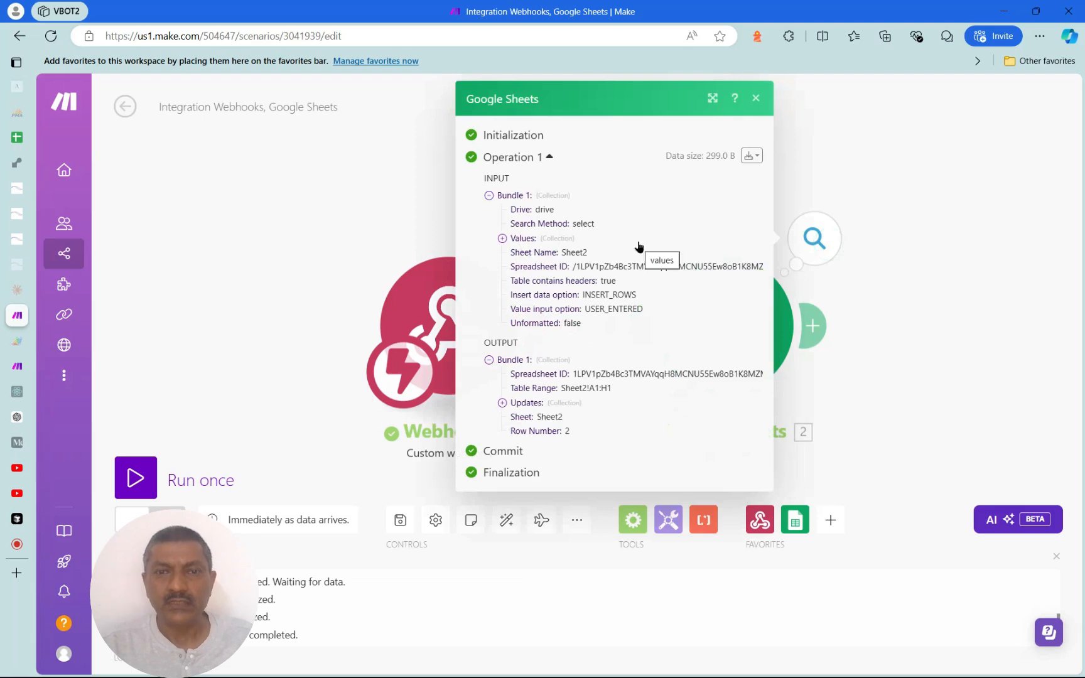
click(895, 162)
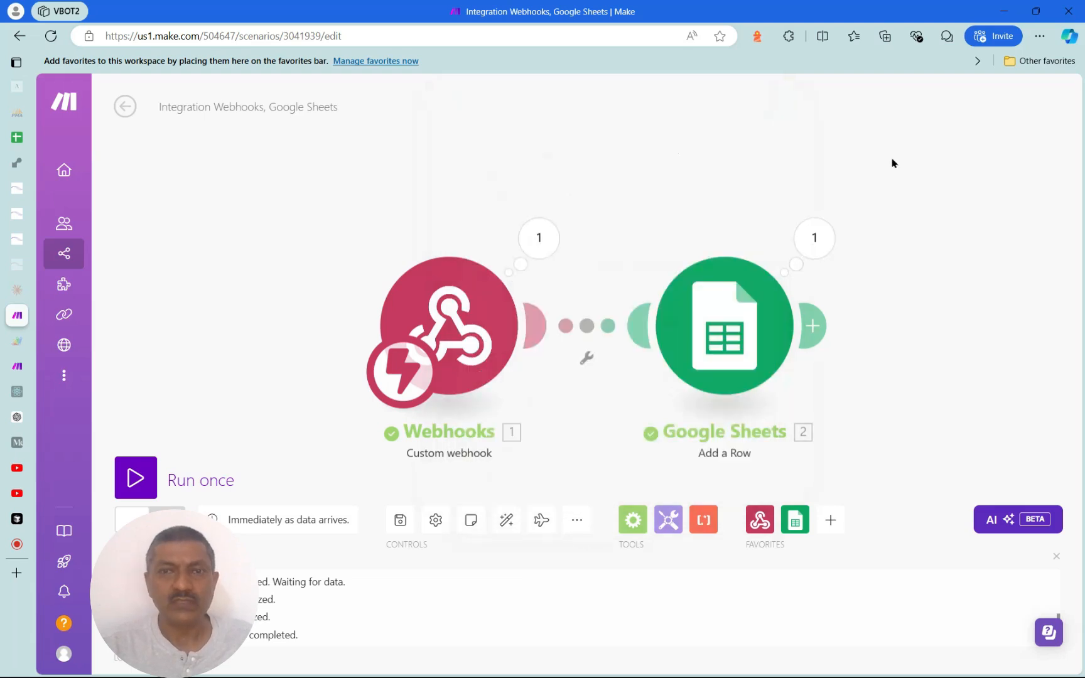
click(17, 137)
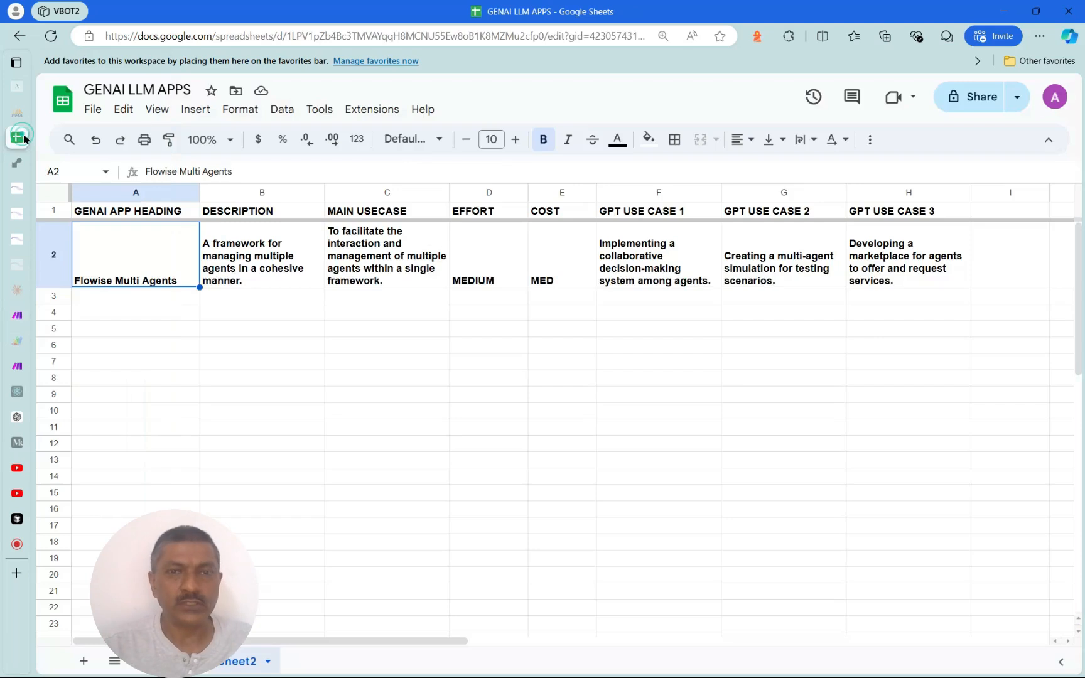
Step through row 2 from A2 to review the Flowise Multi Agents entry
click(139, 272)
key(Right)
key(Right)
key(Right)
key(Right)
key(Right)
key(Right)
key(Right)
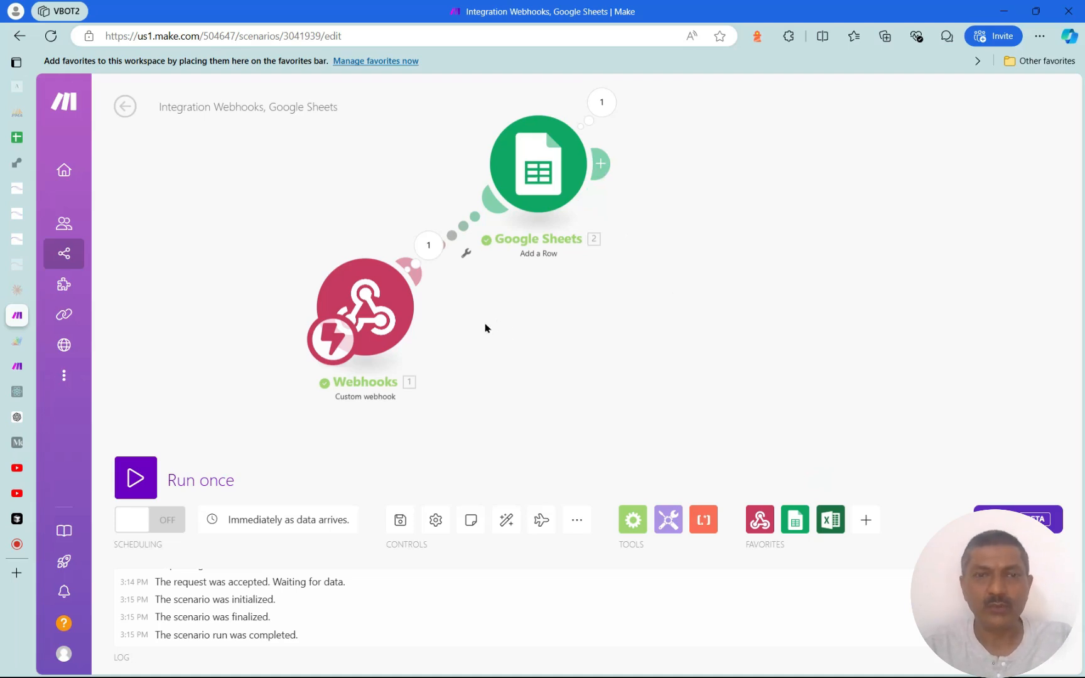
Add a Microsoft 365 Excel Add a Worksheet Row module linked after Google Sheets
right_click(500, 341)
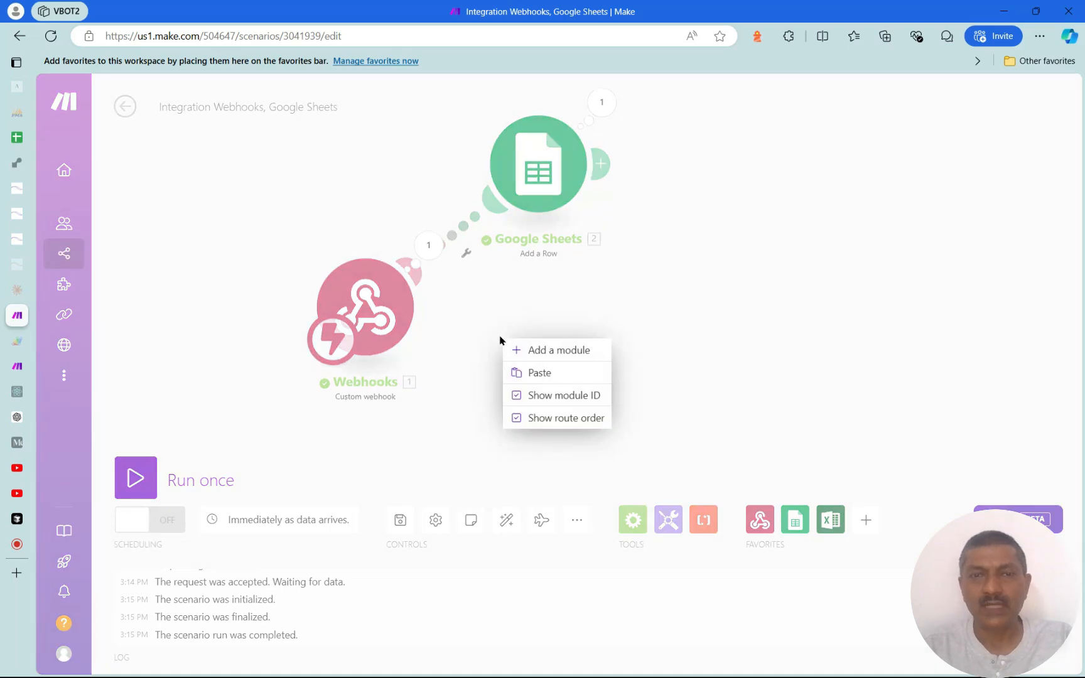
click(543, 358)
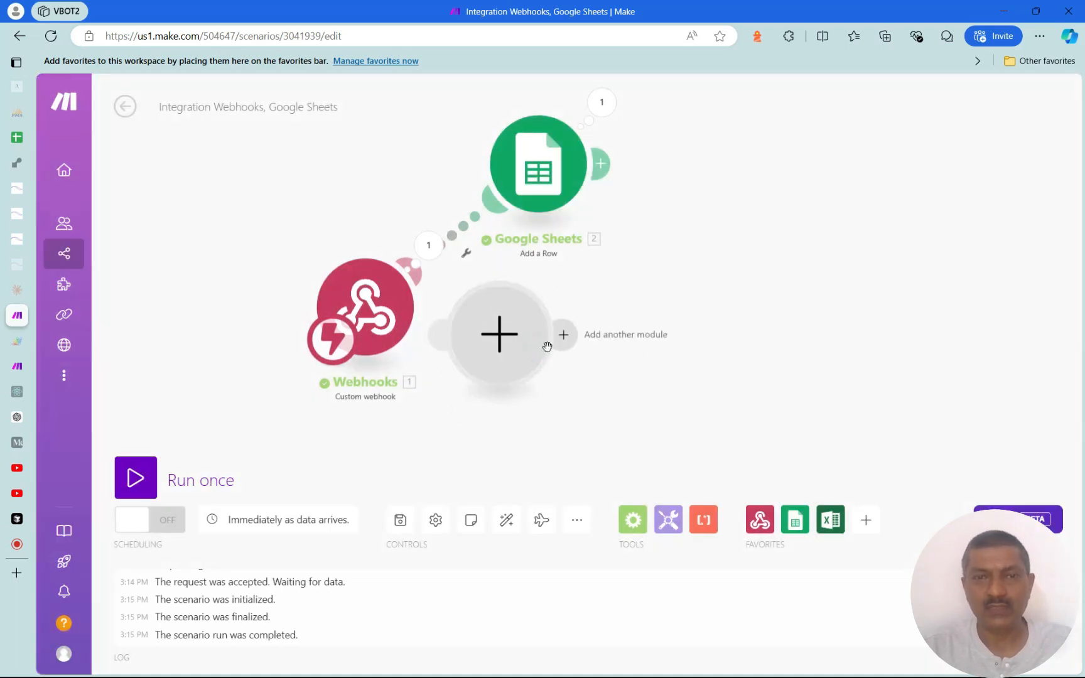
click(540, 347)
text(ex)
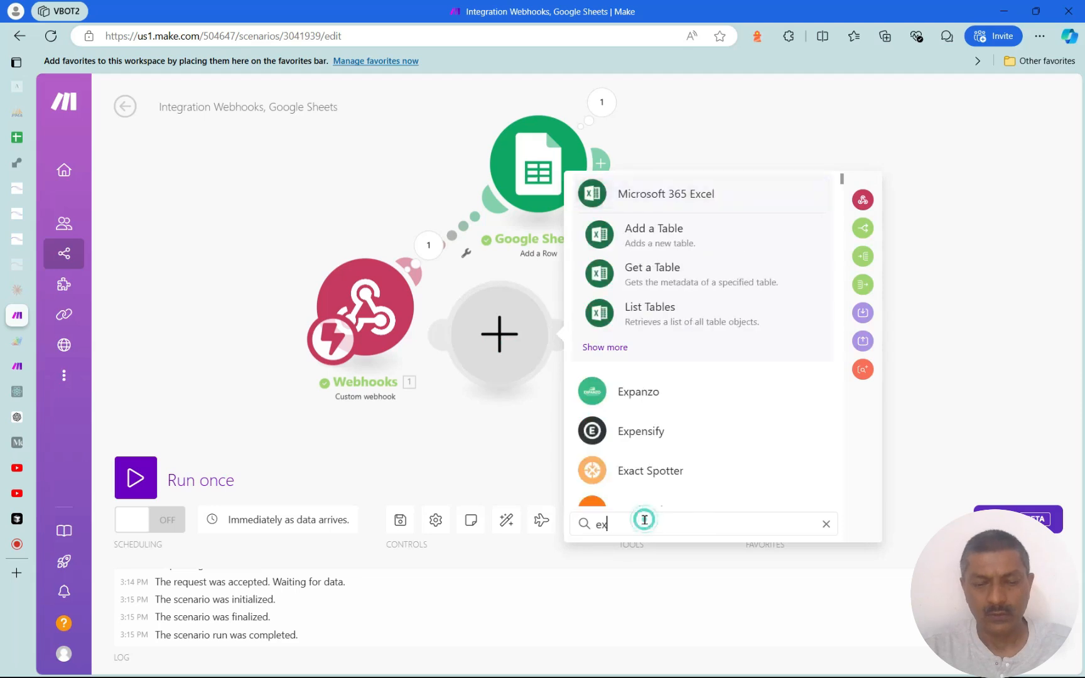
text(cel)
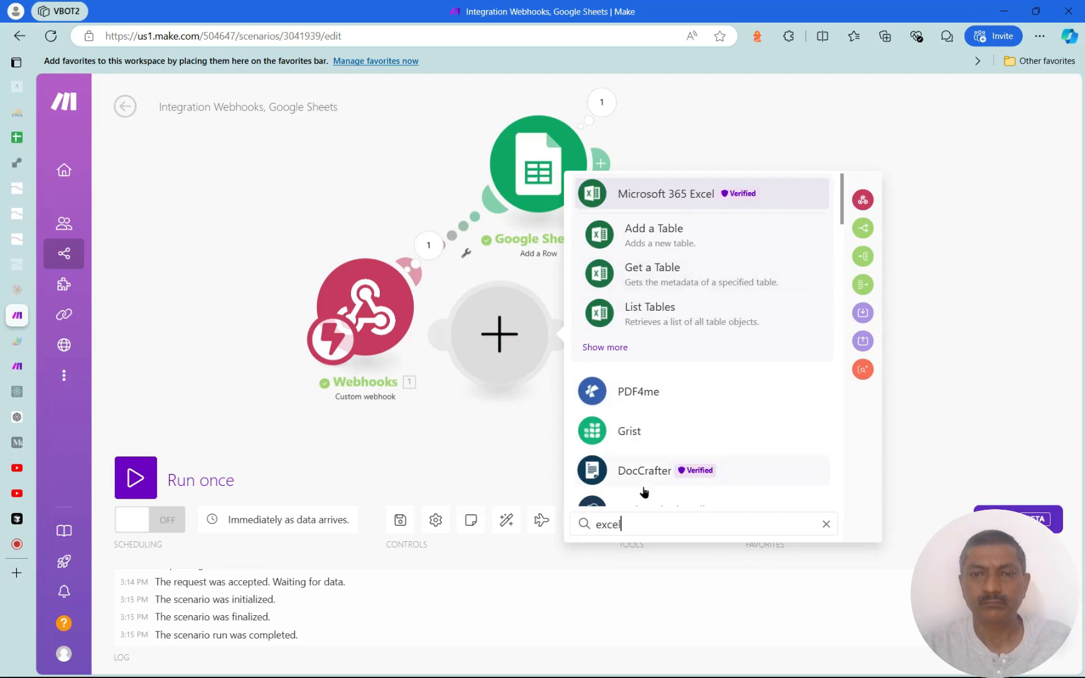
mouse_move(843, 213)
mouse_down()
mouse_move(844, 227)
mouse_move(844, 217)
mouse_up()
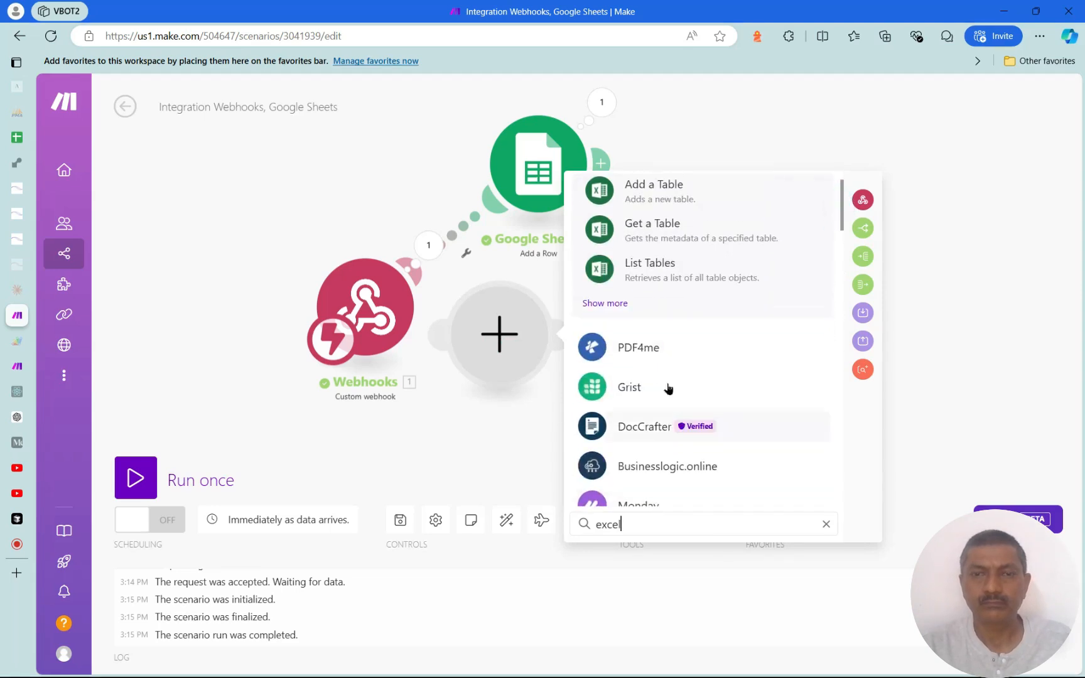
click(606, 303)
scroll(741, 395, down, 4)
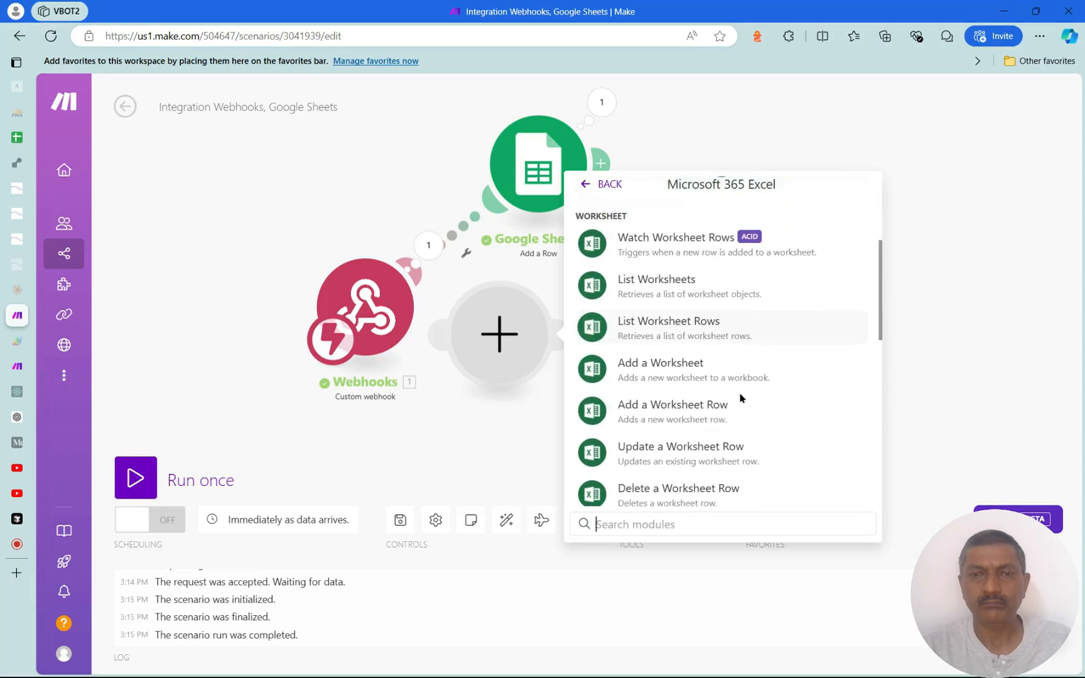
click(736, 407)
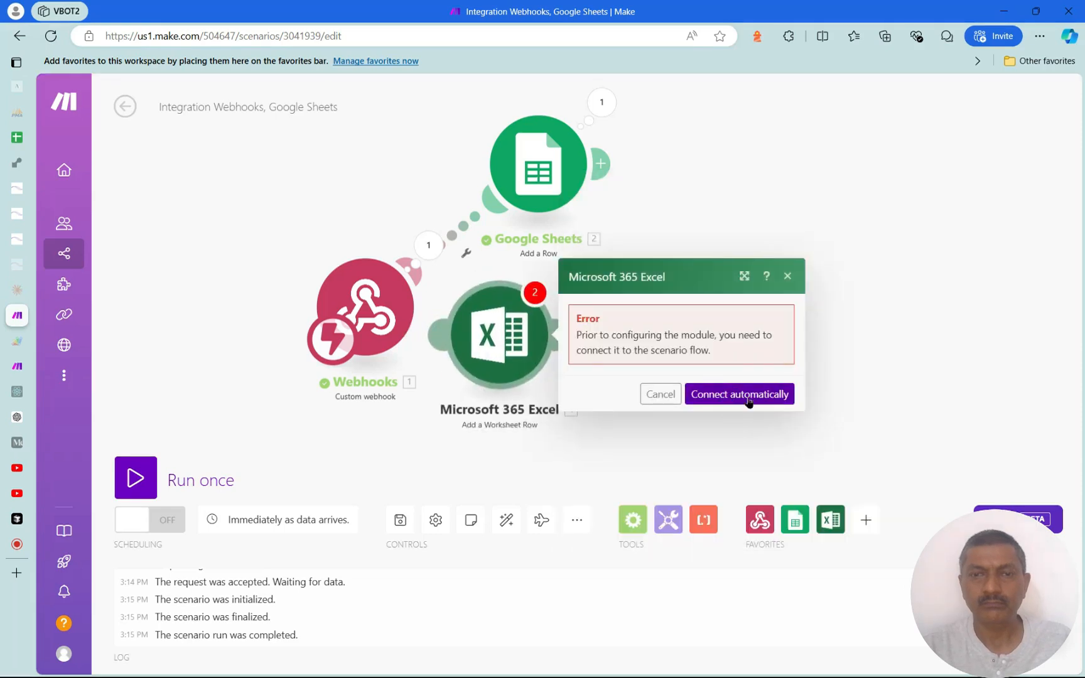
click(752, 395)
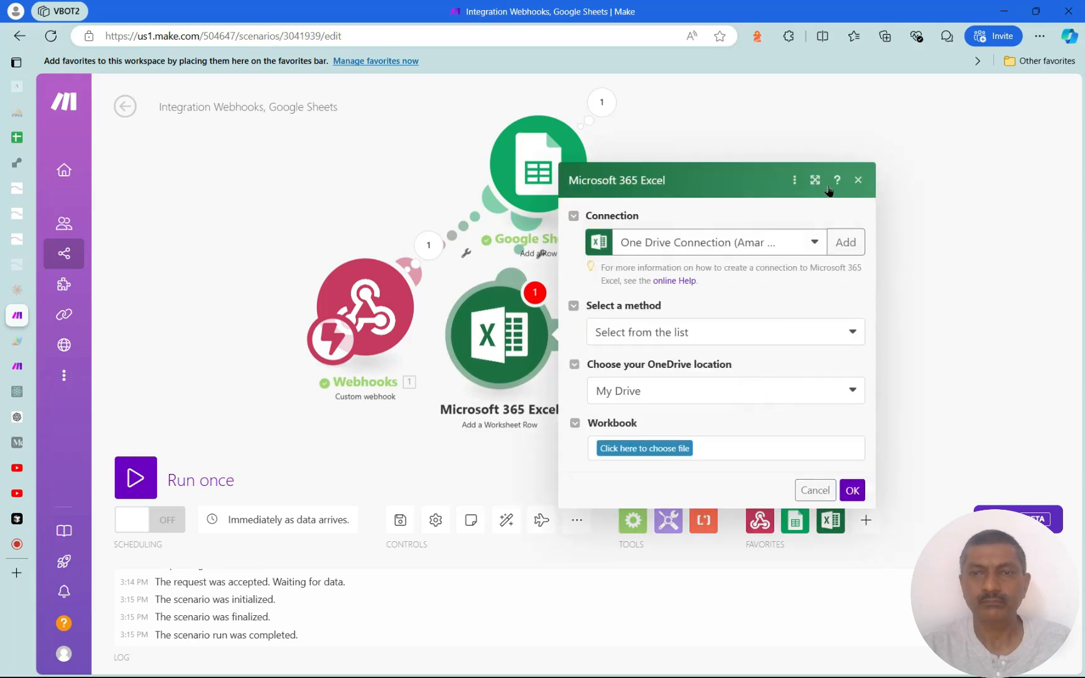
Point the Excel module at the GENAI_LLM_APPS.xlsx workbook, Sheet1
click(645, 448)
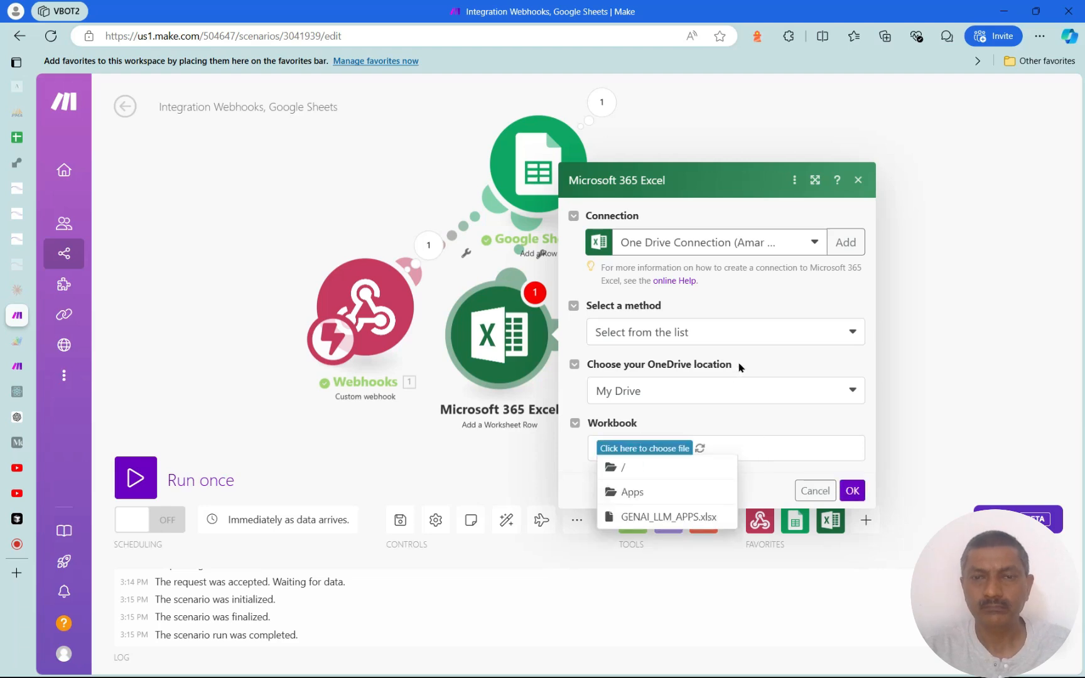
click(684, 518)
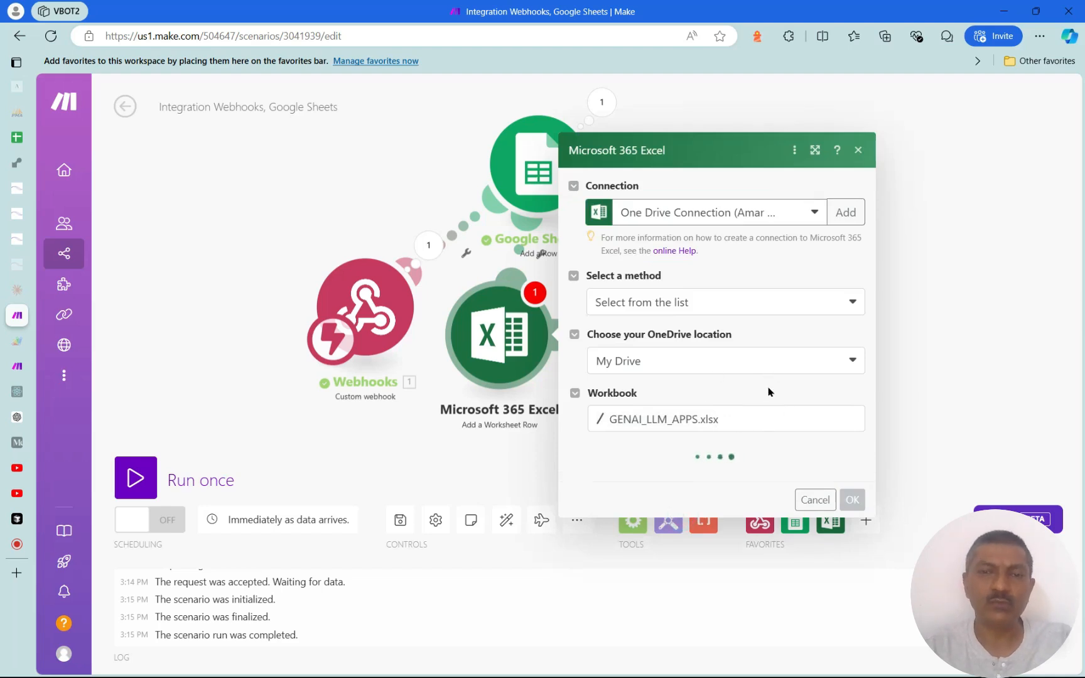
click(851, 480)
click(723, 501)
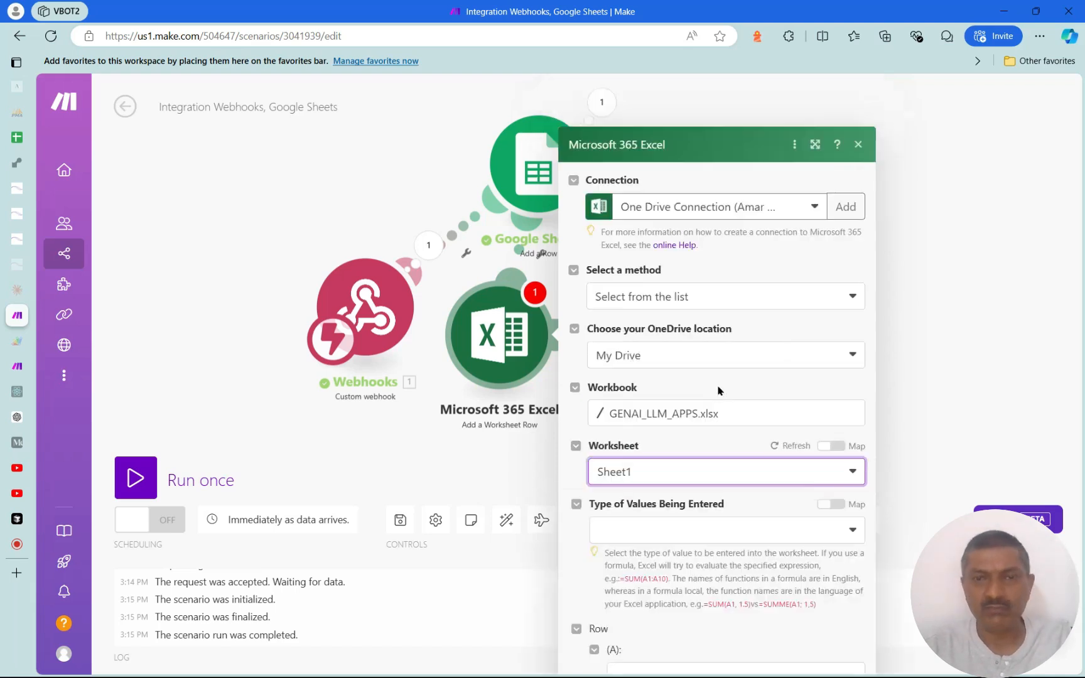
click(492, 323)
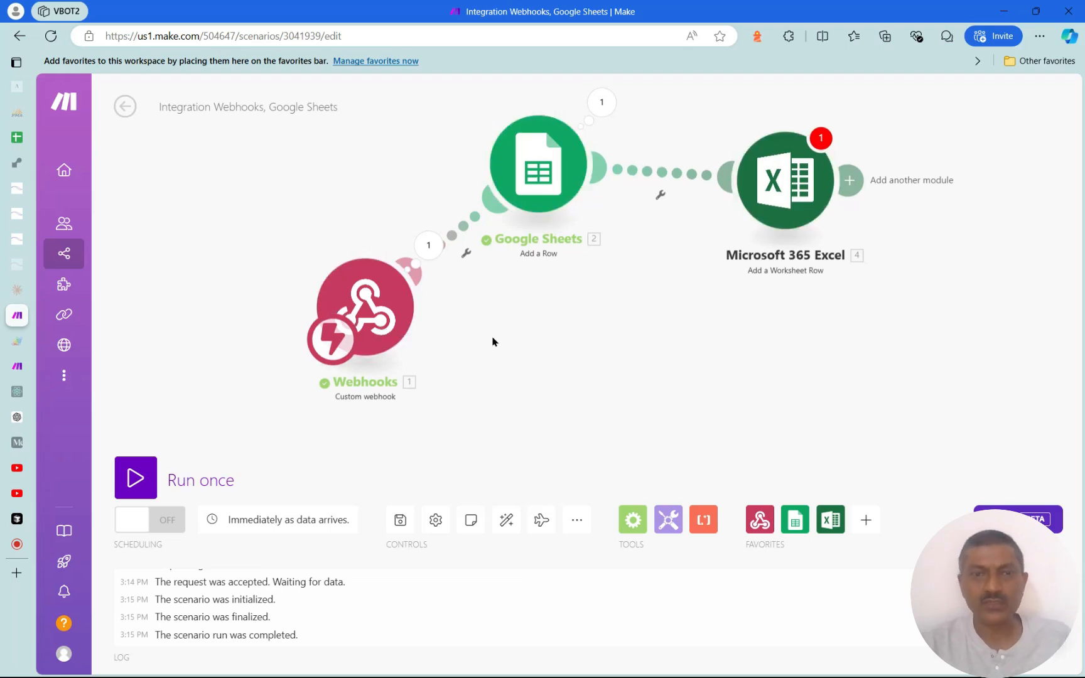
Unlink Excel from Google Sheets and reconnect it through a new Router after the webhook
click(683, 175)
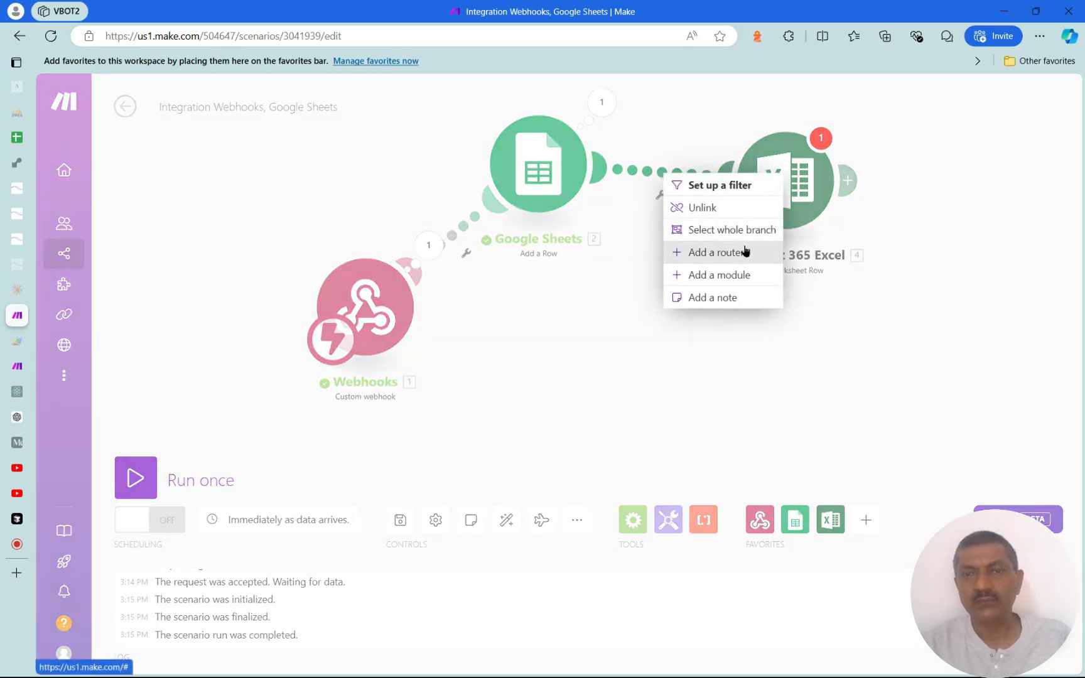
click(728, 208)
drag(732, 164, 425, 330)
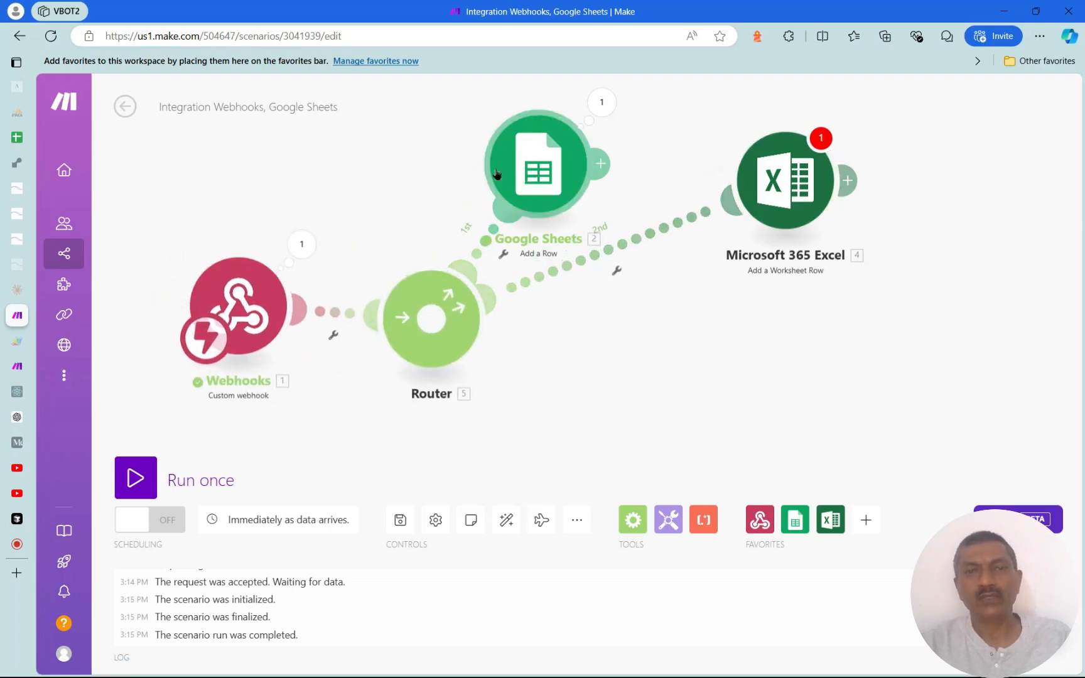
Arrange Webhooks, Router, Google Sheets and Excel neatly on the canvas
drag(527, 187, 447, 180)
drag(804, 216, 634, 216)
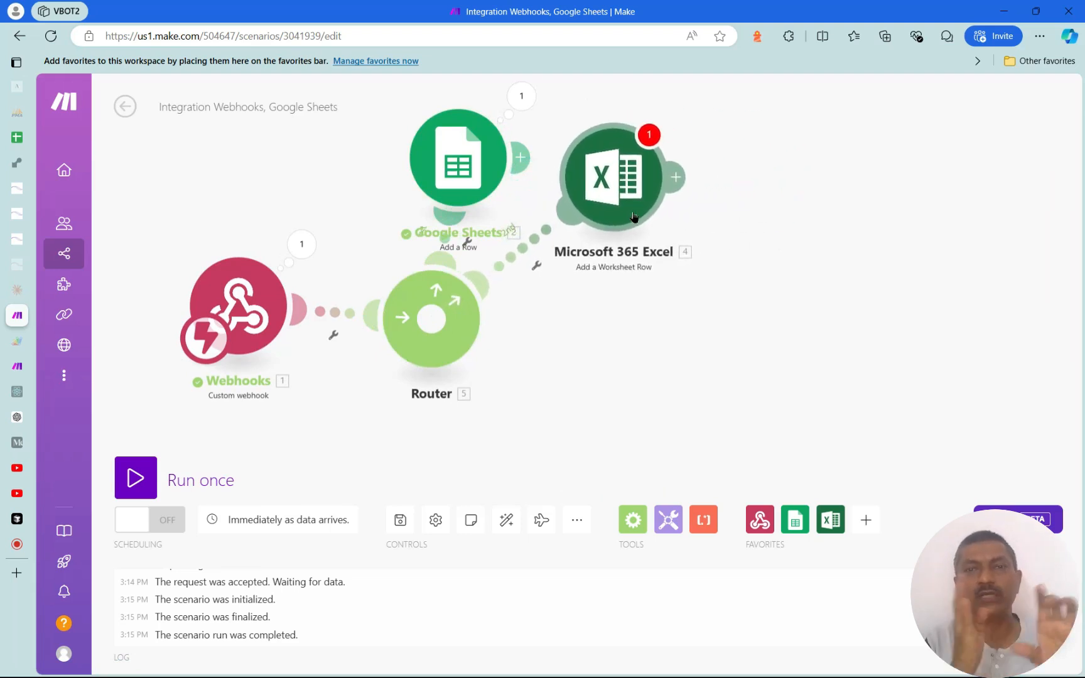
drag(634, 217, 685, 207)
drag(488, 173, 479, 165)
drag(696, 198, 686, 178)
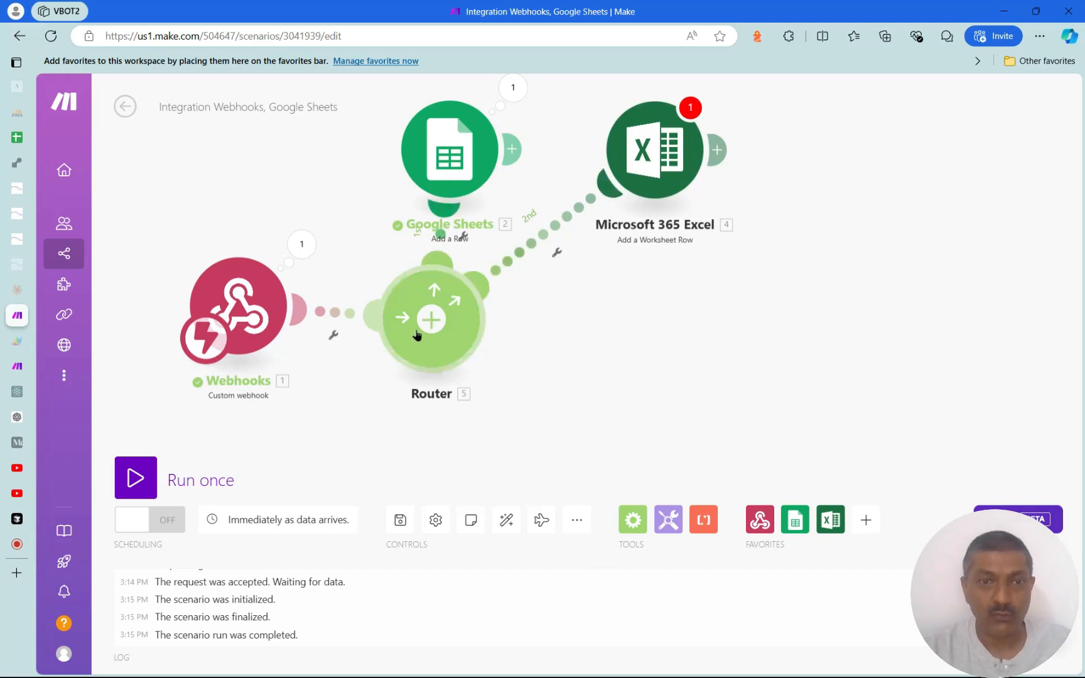
drag(241, 338, 236, 357)
drag(420, 350, 419, 369)
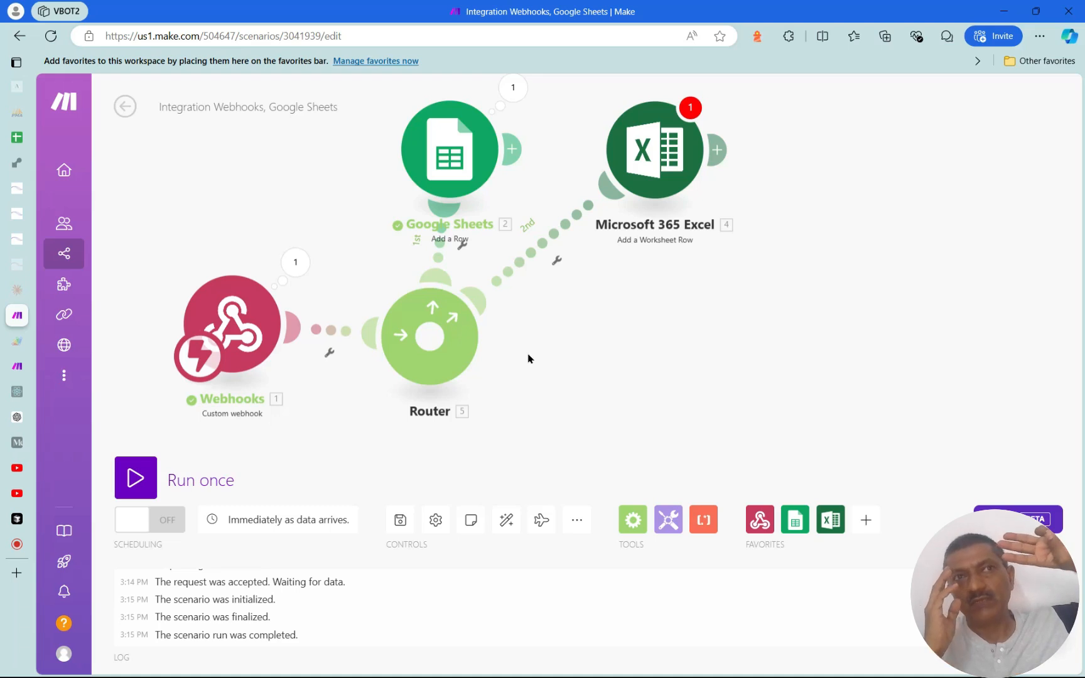
click(35, 215)
Open TOOL_TRACKER_V2 from the Flowise tools list and scroll through its JavaScript function
mouse_move(16, 244)
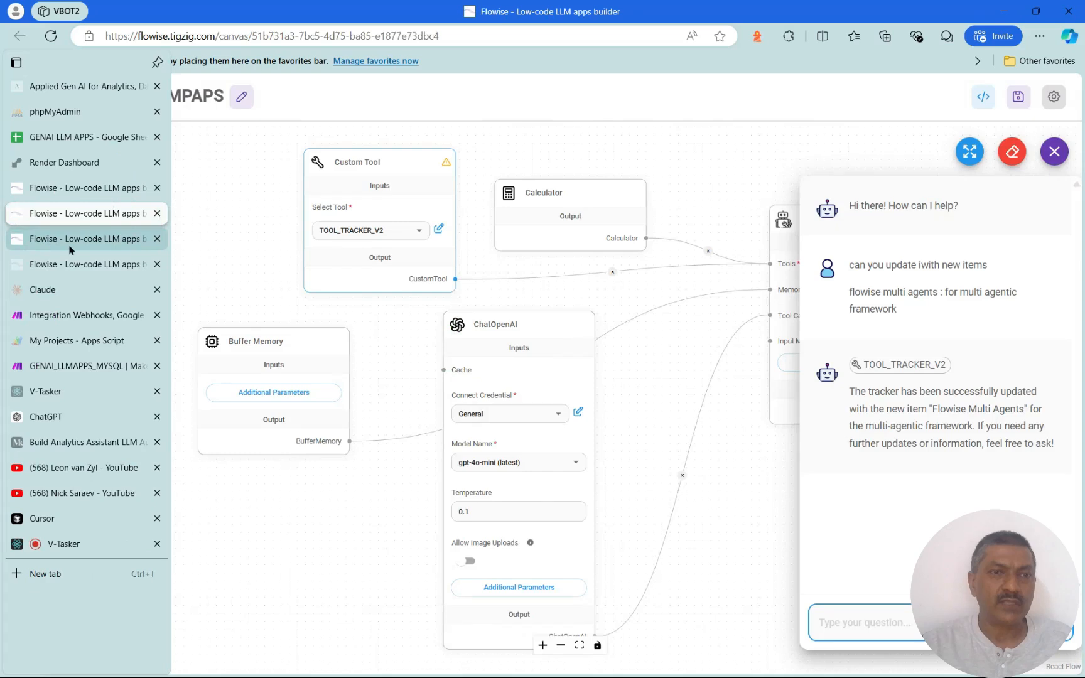
click(69, 246)
click(950, 395)
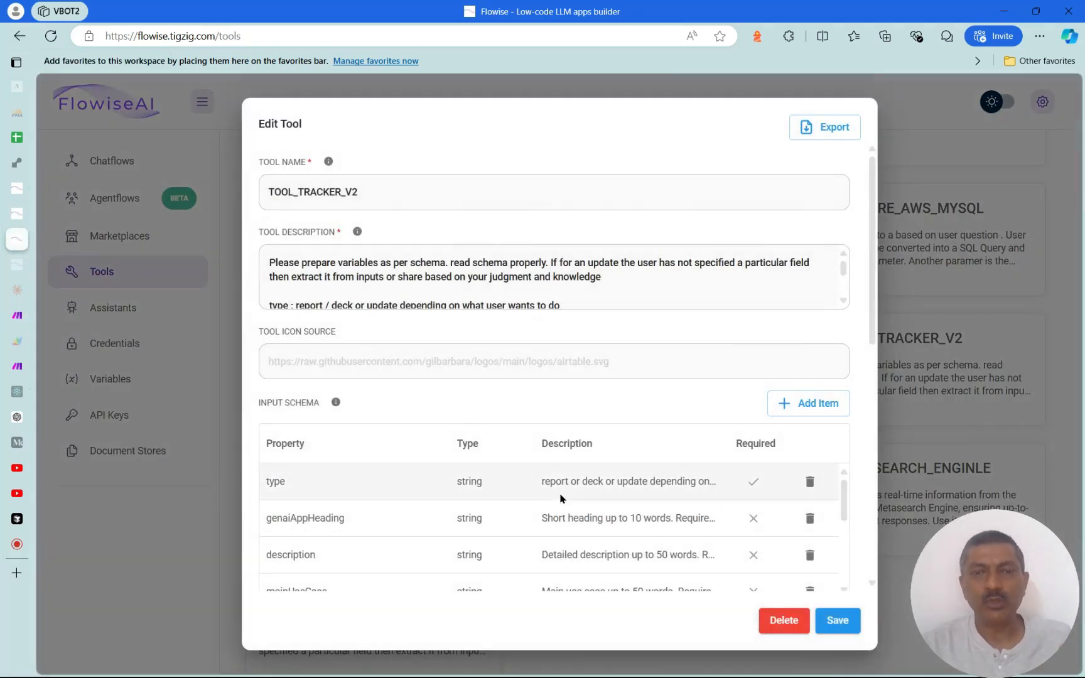
scroll(588, 488, down, 5)
drag(871, 339, 877, 552)
scroll(662, 376, down, 5)
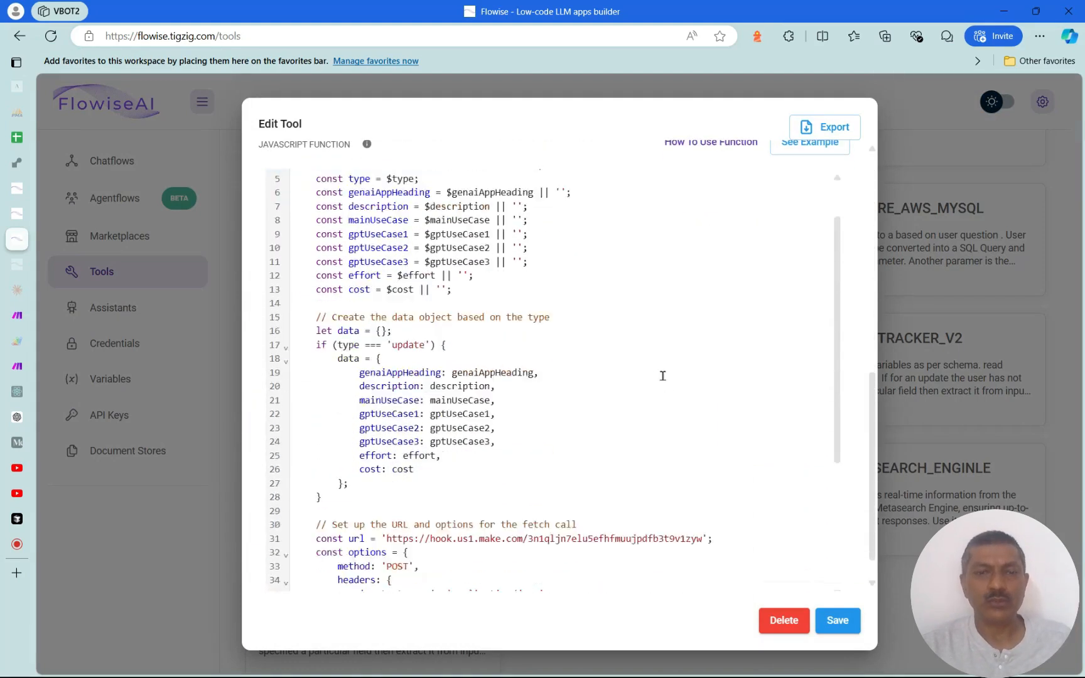
scroll(590, 467, up, 5)
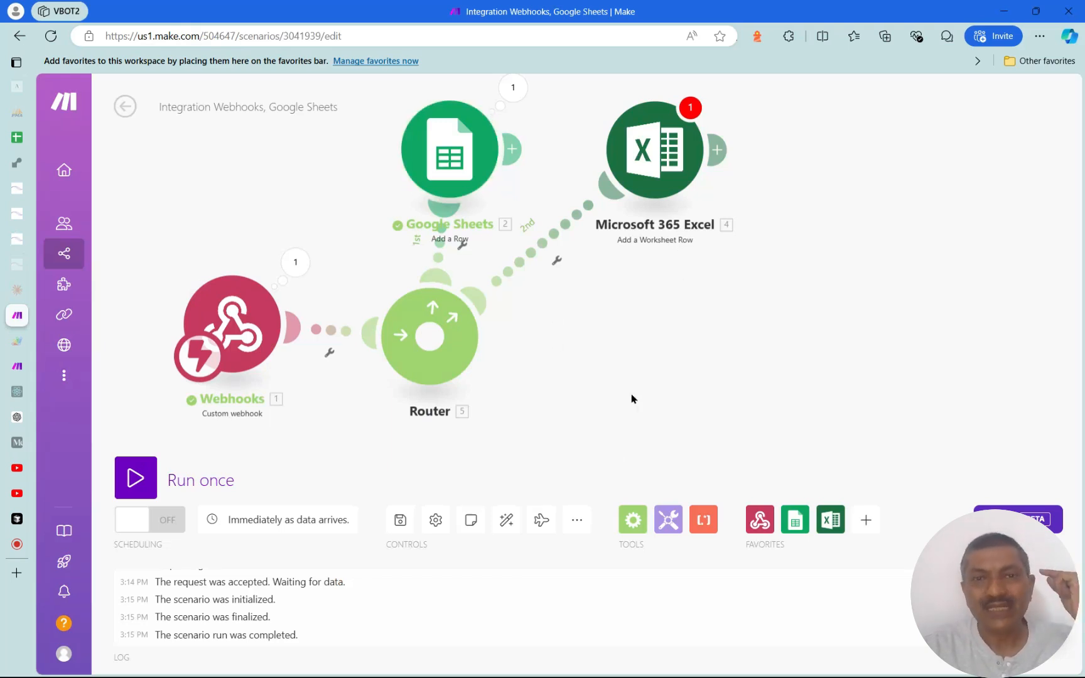
Filter the Excel route so only bundles whose webhook type equals 'update' pass
click(557, 266)
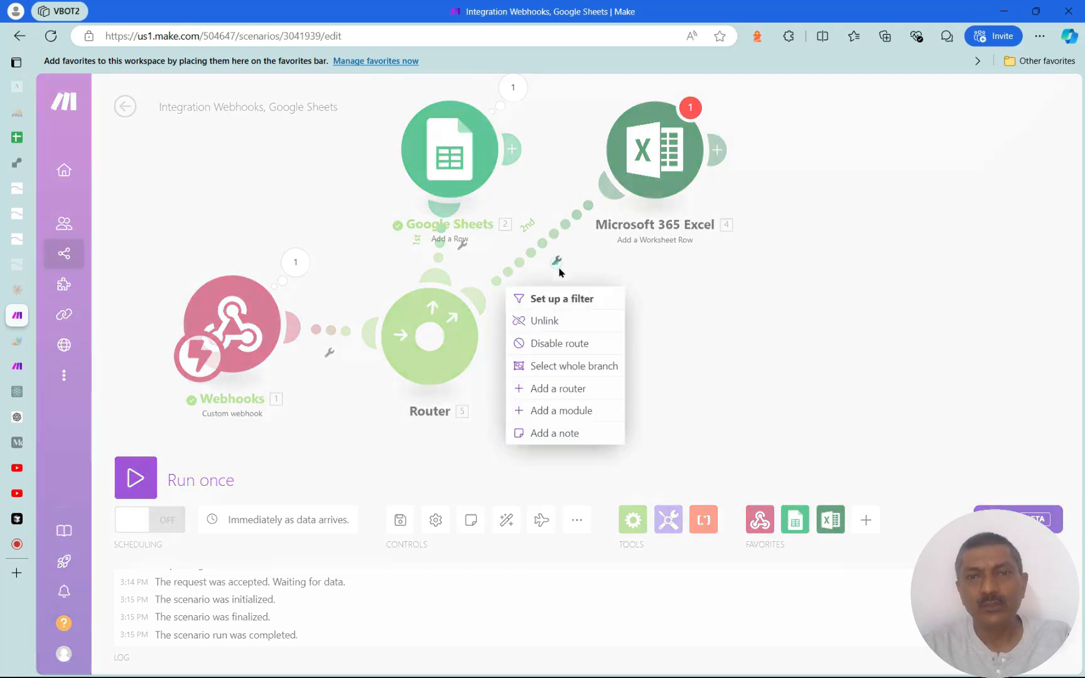
click(581, 298)
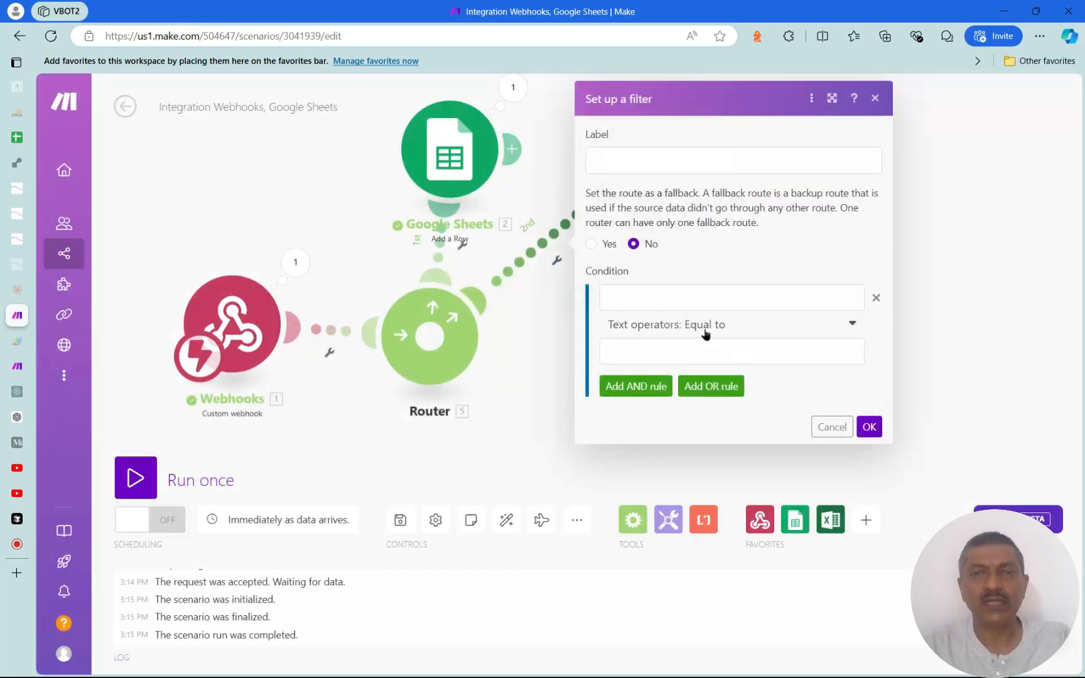
click(664, 298)
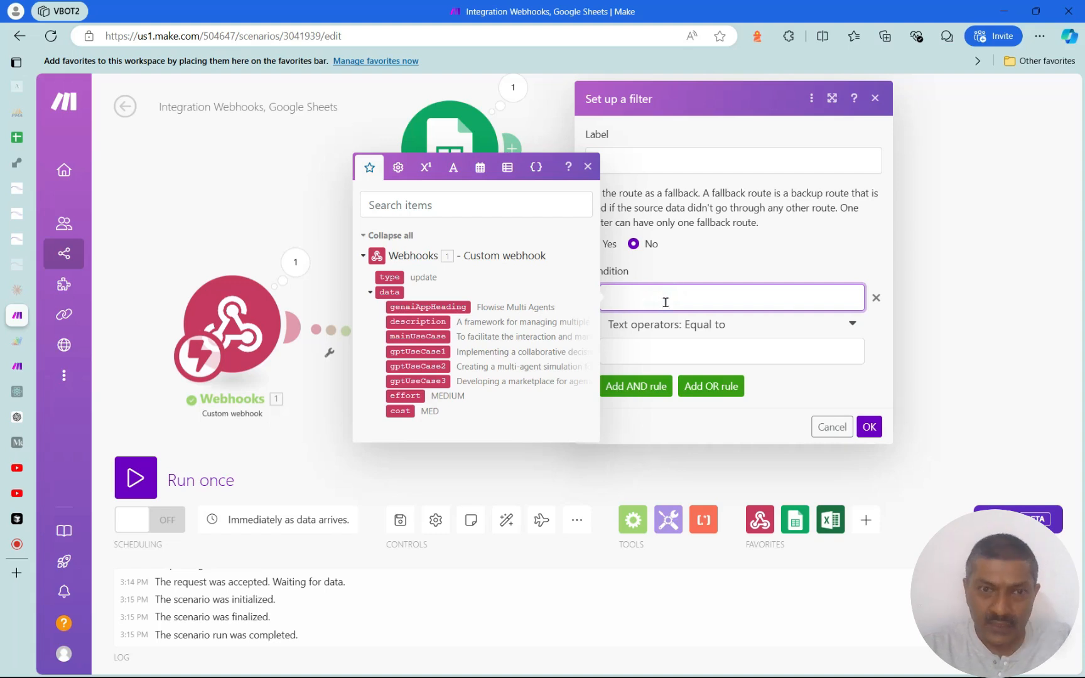
drag(389, 277, 649, 313)
click(653, 359)
text(update)
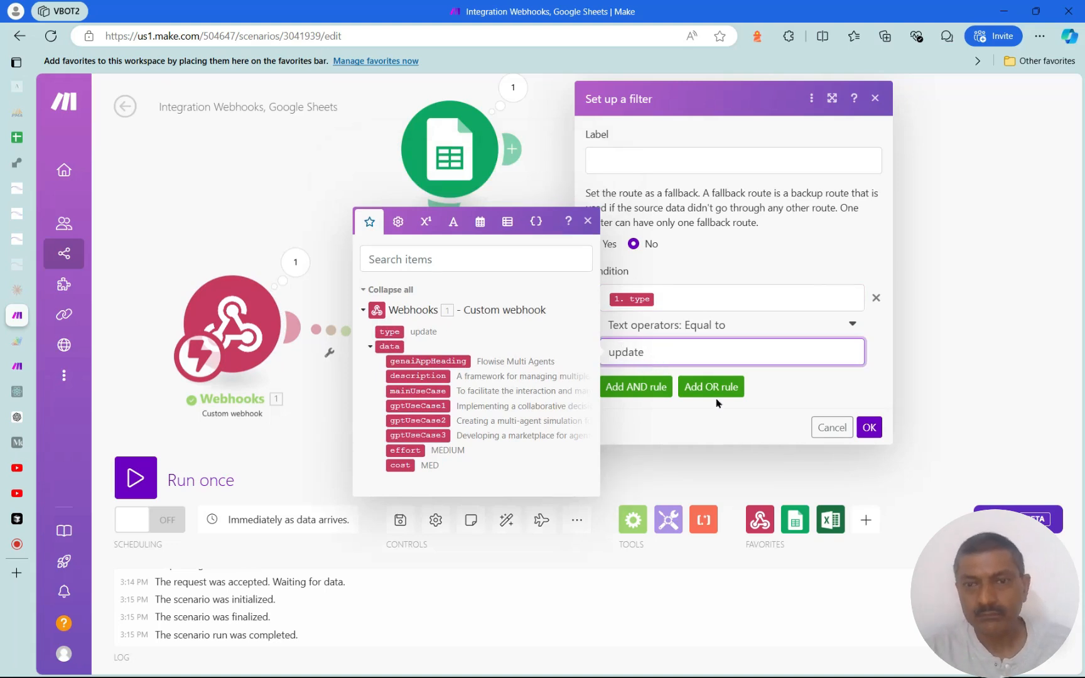
click(867, 428)
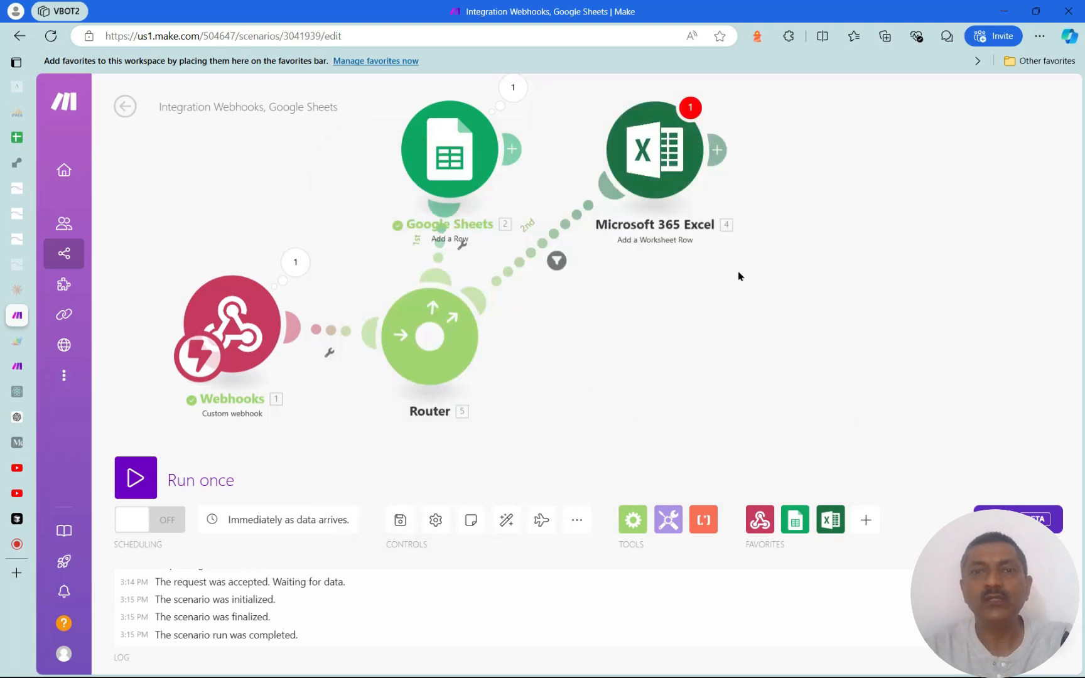
Give the Google Sheets route the same type equals 'update' filter, then recheck the Excel filter
click(462, 247)
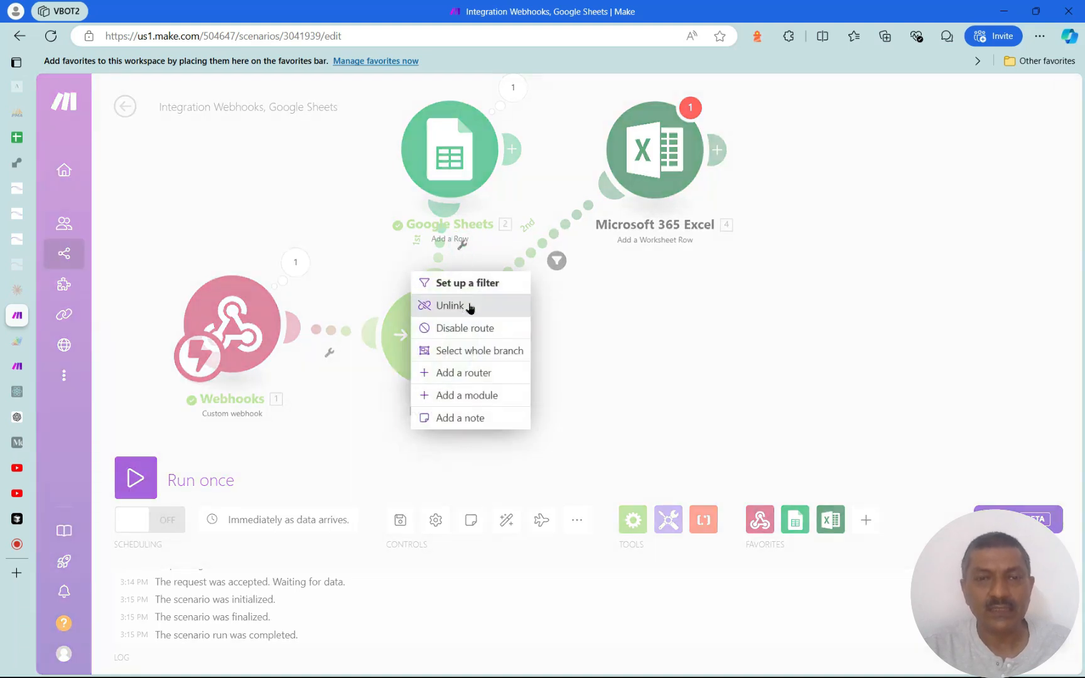
click(443, 283)
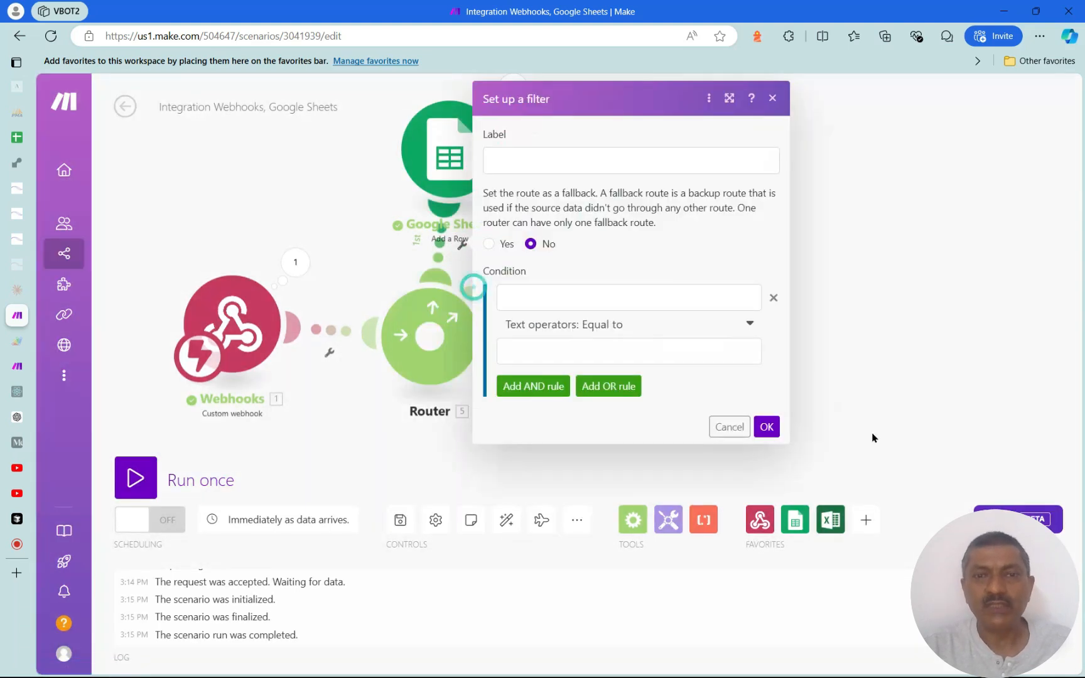
click(544, 299)
drag(808, 277, 621, 298)
click(578, 353)
text(update)
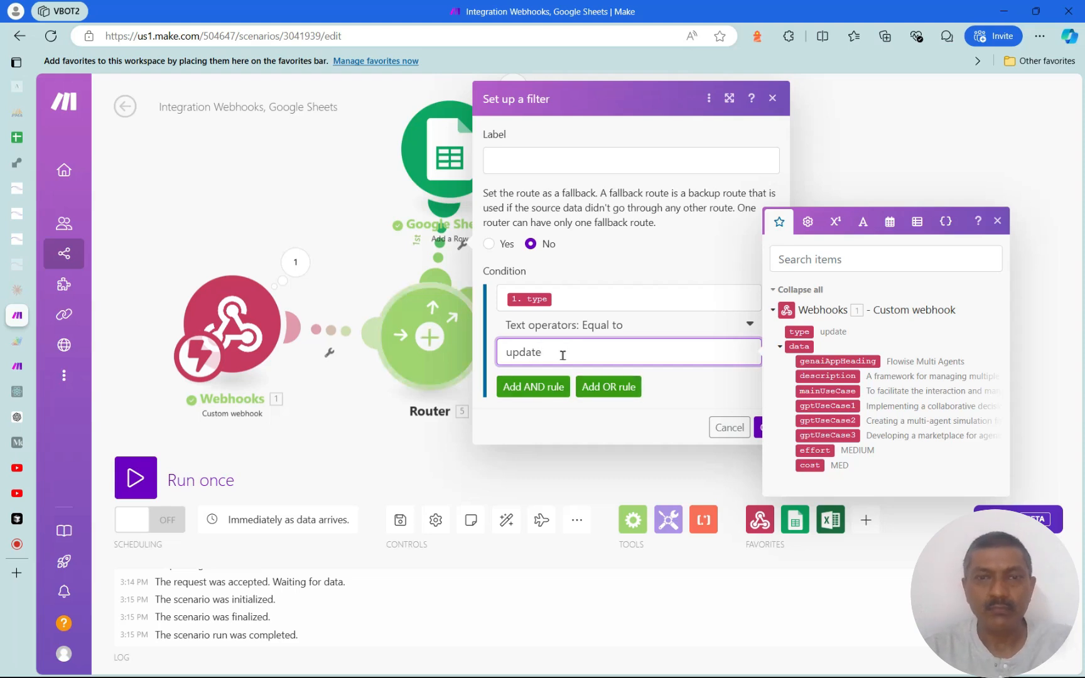
click(1000, 223)
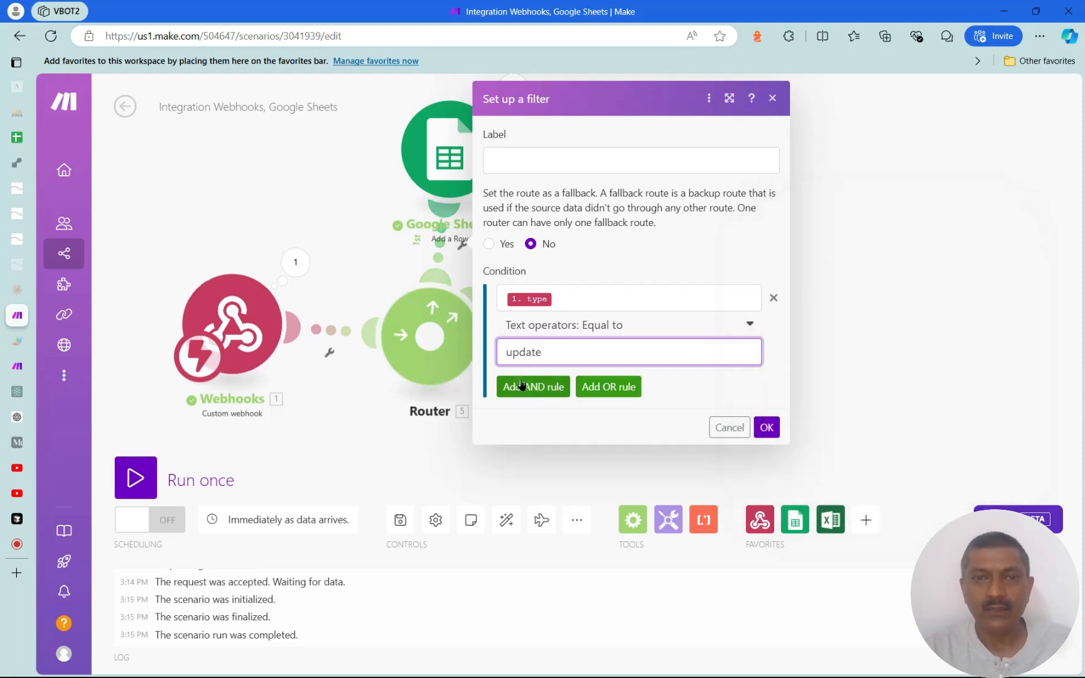
click(767, 427)
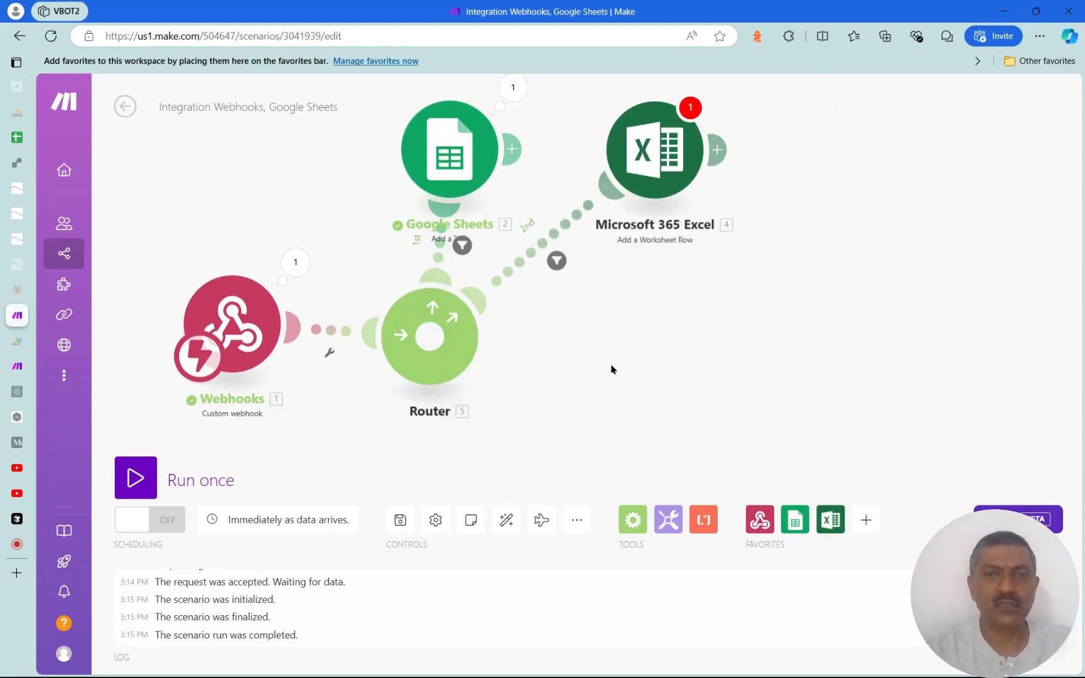
click(557, 261)
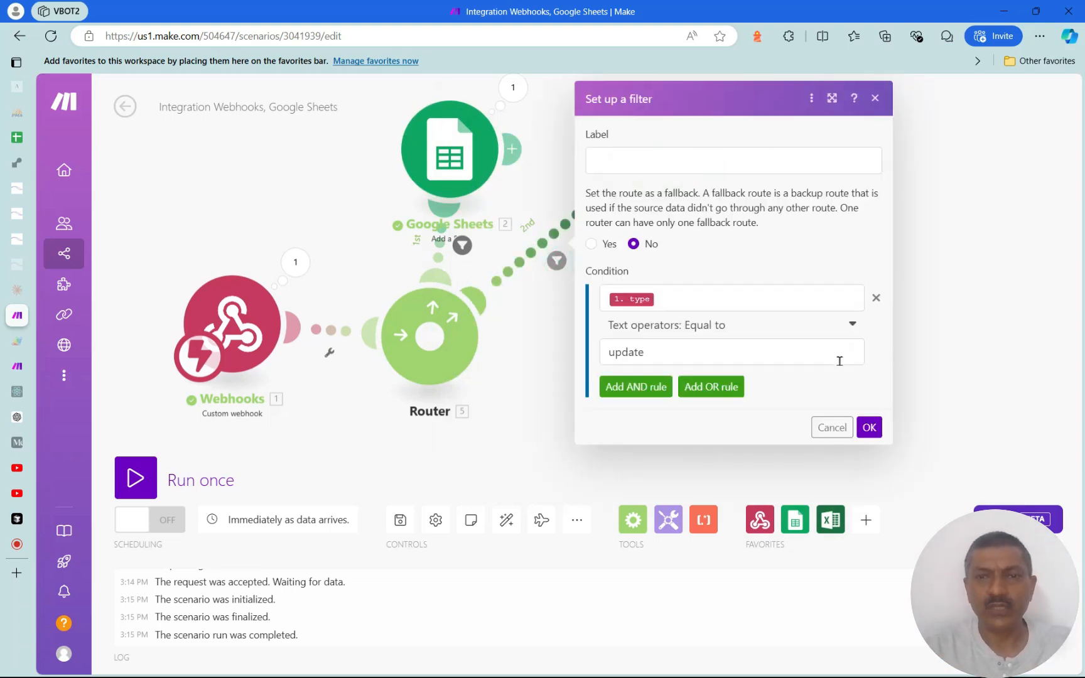
click(869, 428)
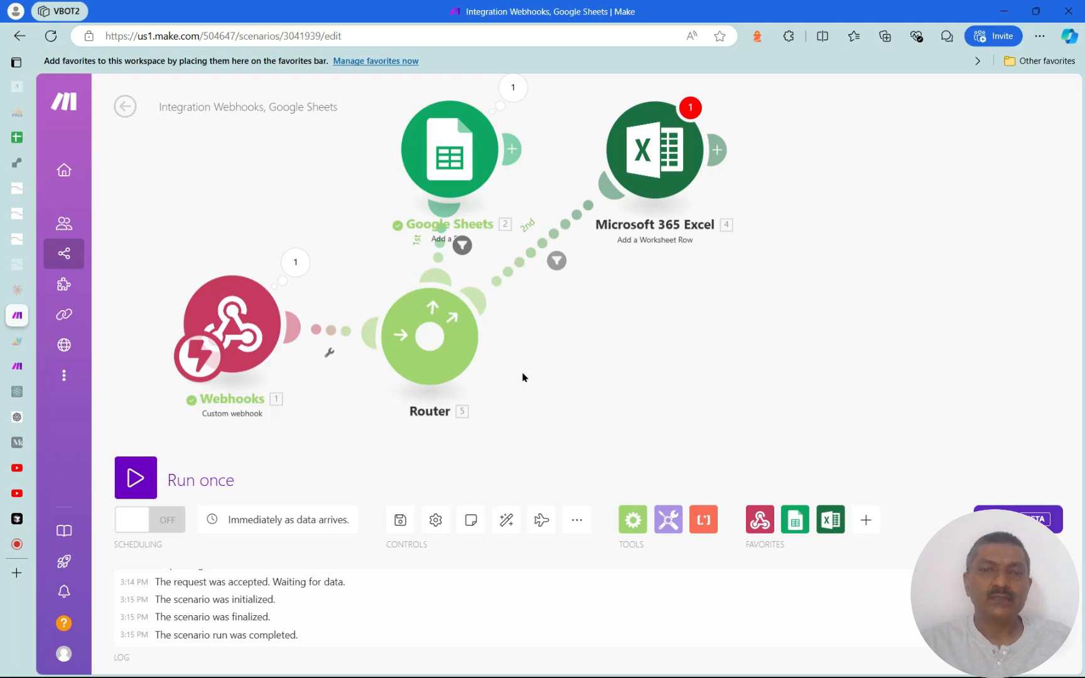
Add a blank module on a third router route and choose MySQL's Insert row into a table
right_click(563, 367)
click(610, 375)
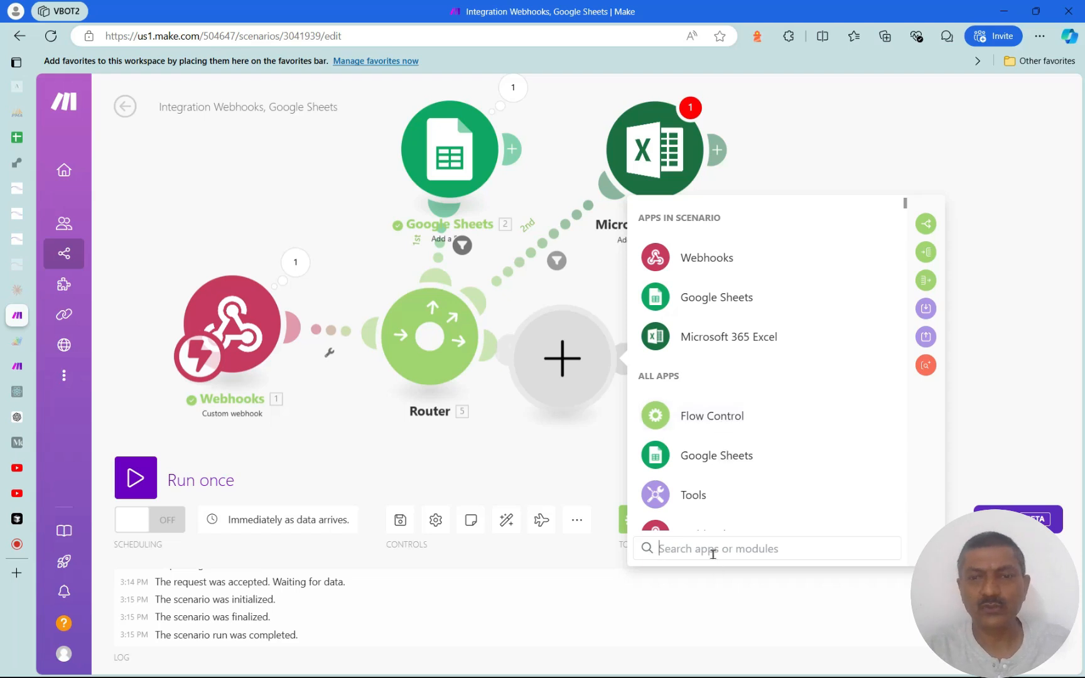
text(mys)
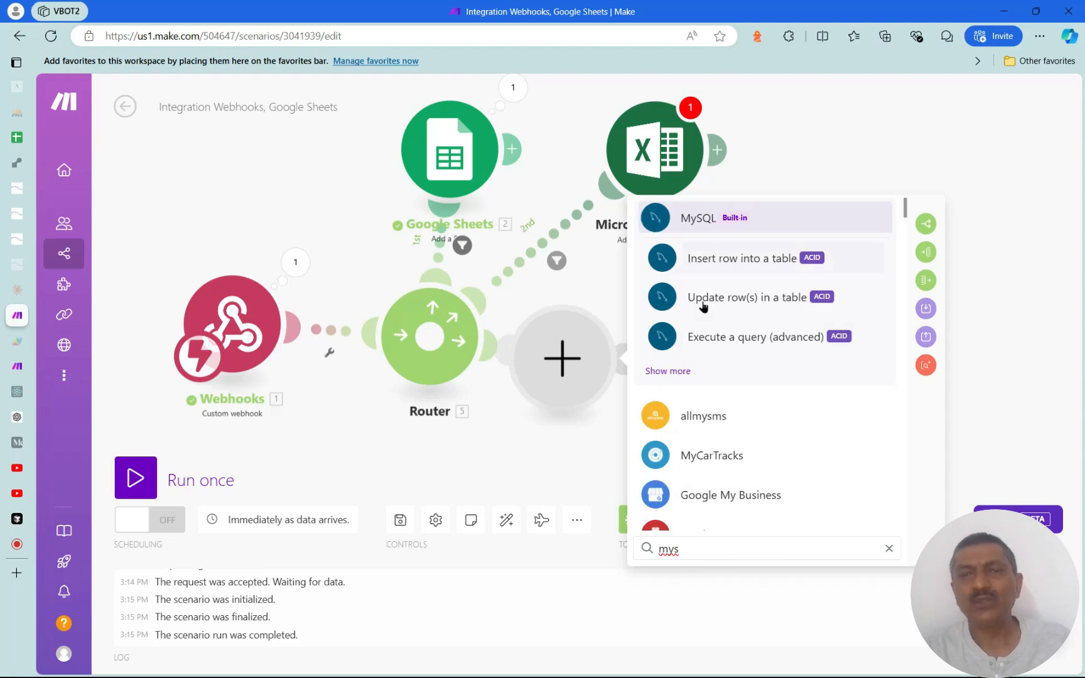
click(681, 370)
scroll(826, 392, down, 2)
scroll(835, 408, up, 2)
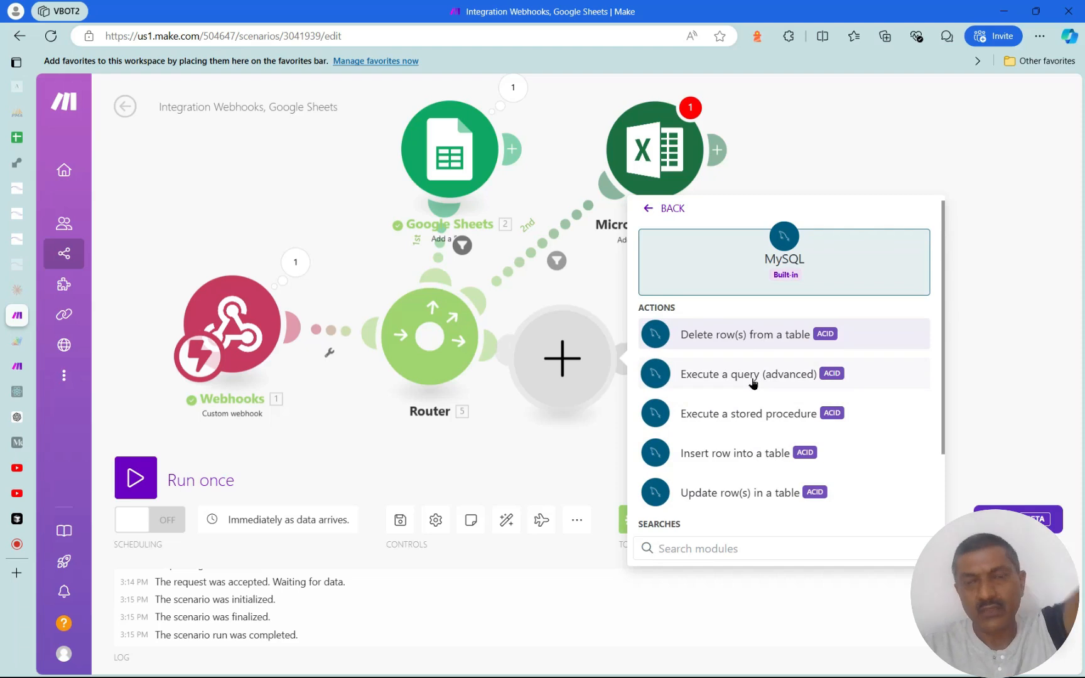
scroll(752, 385, down, 3)
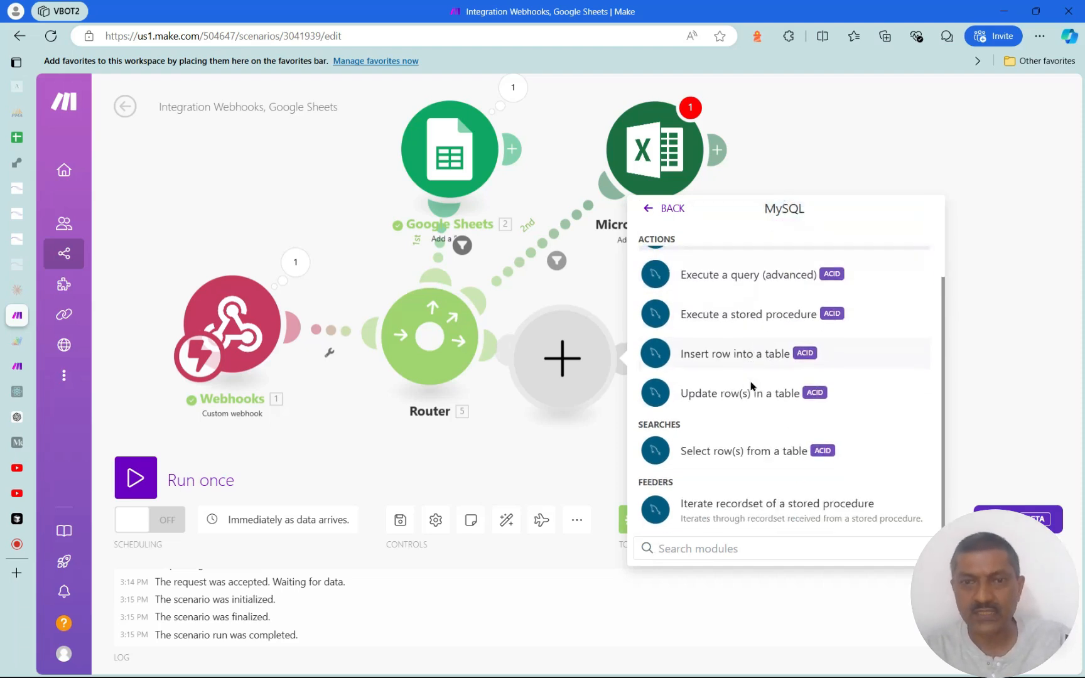
scroll(752, 385, up, 3)
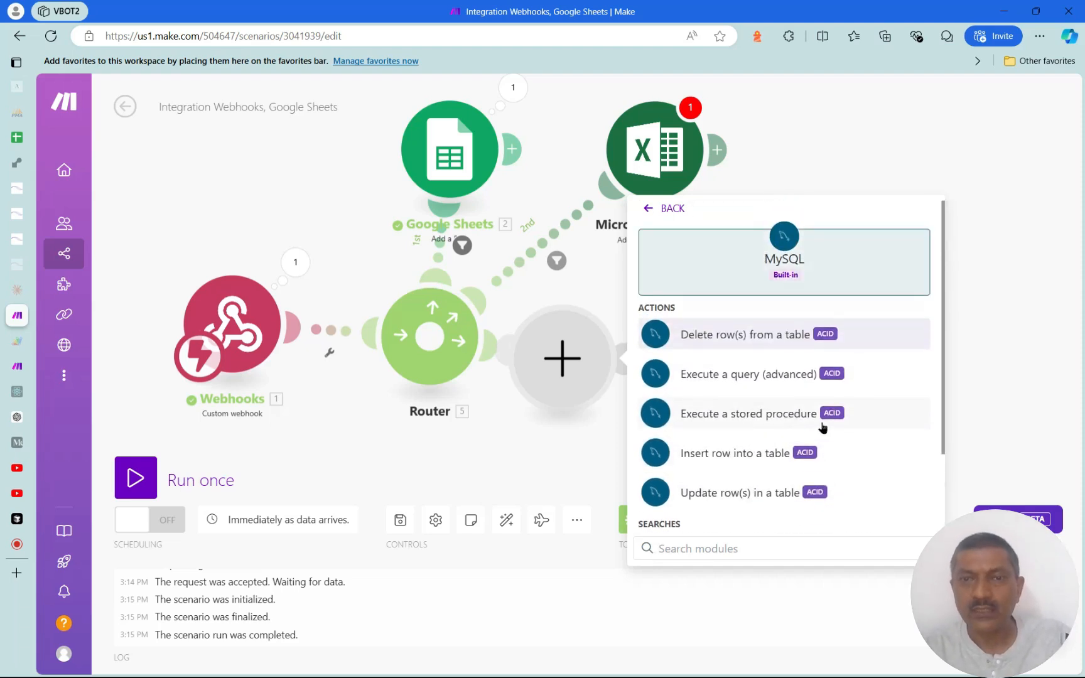
click(752, 457)
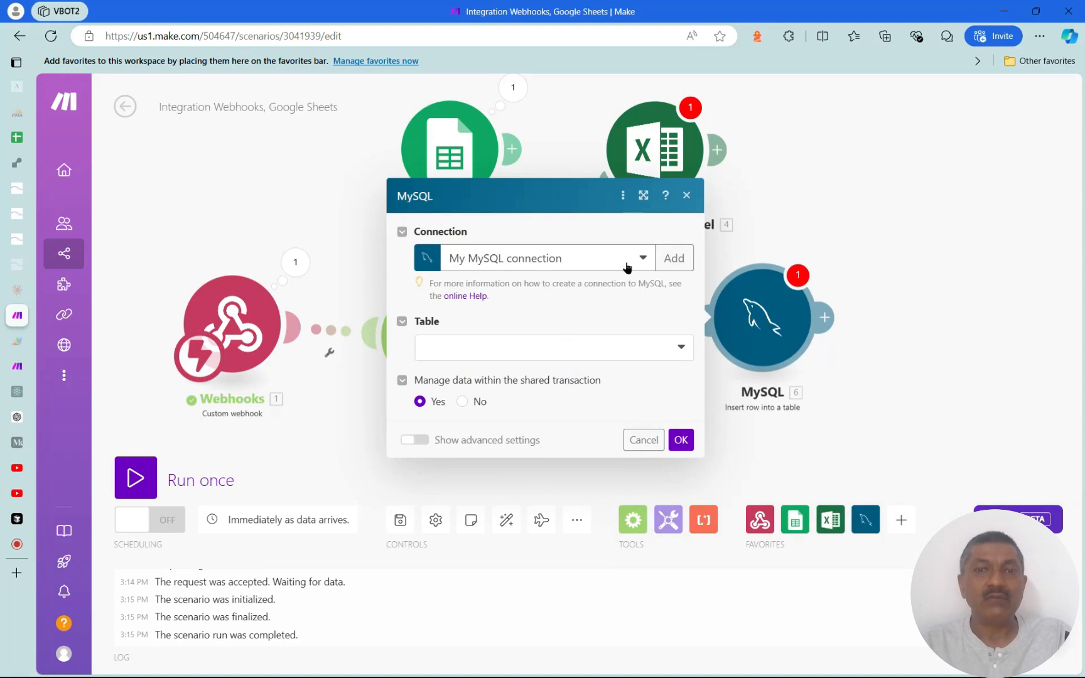
Add a new MySQL connection named 'amaon_)Rds_mysql' and move on to its Host and Port fields
click(682, 262)
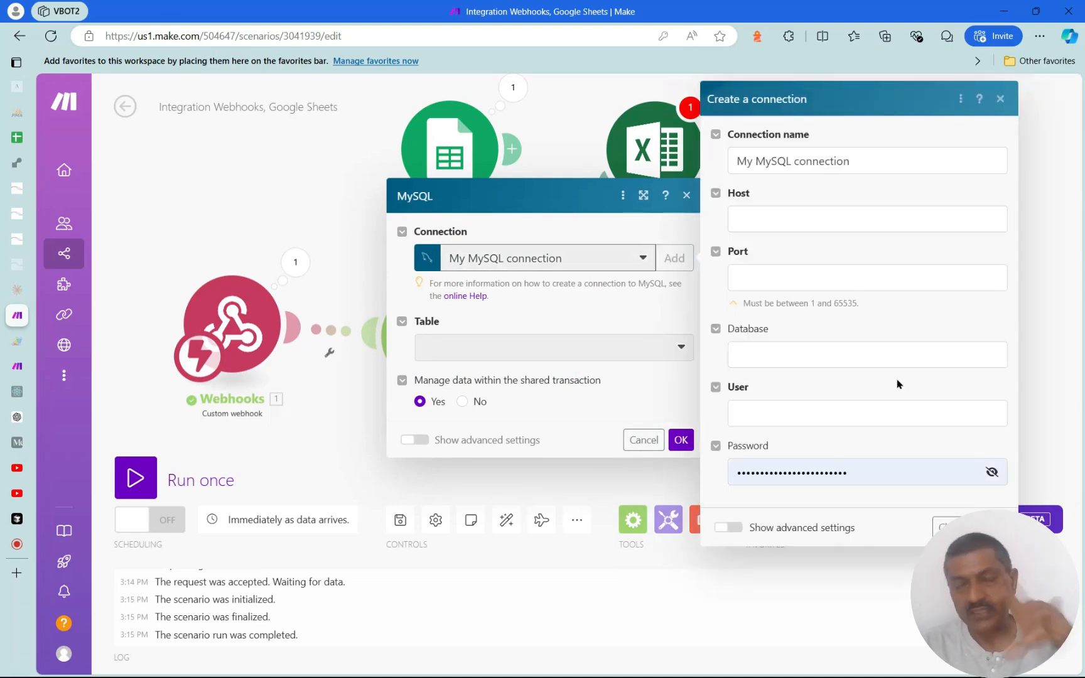
triple_click(879, 162)
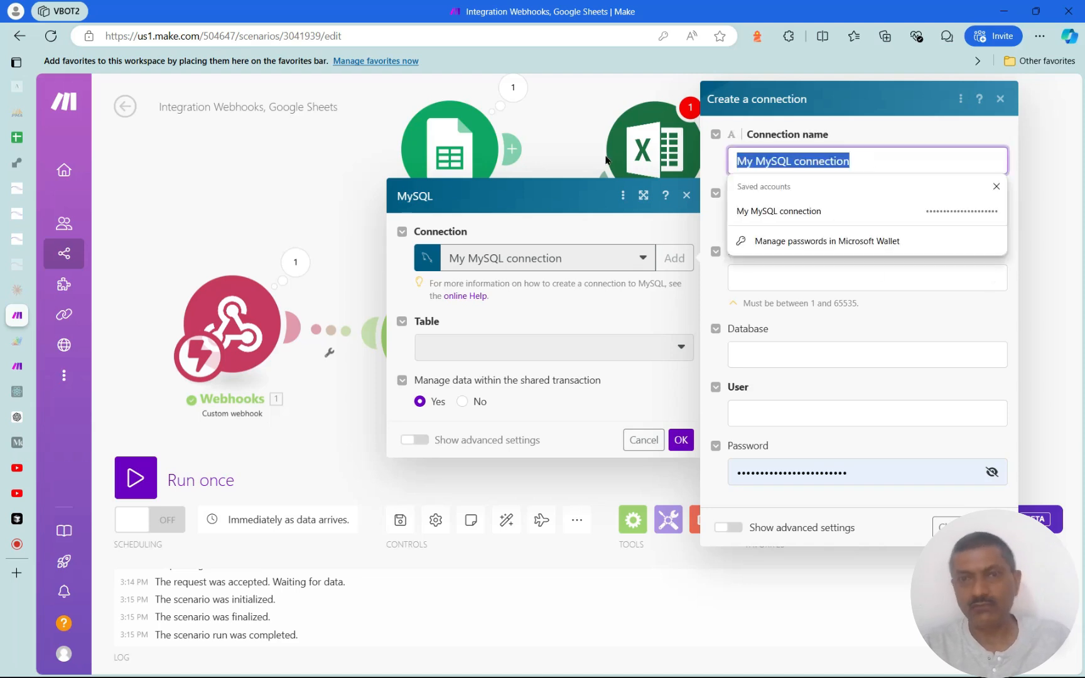
text(a)
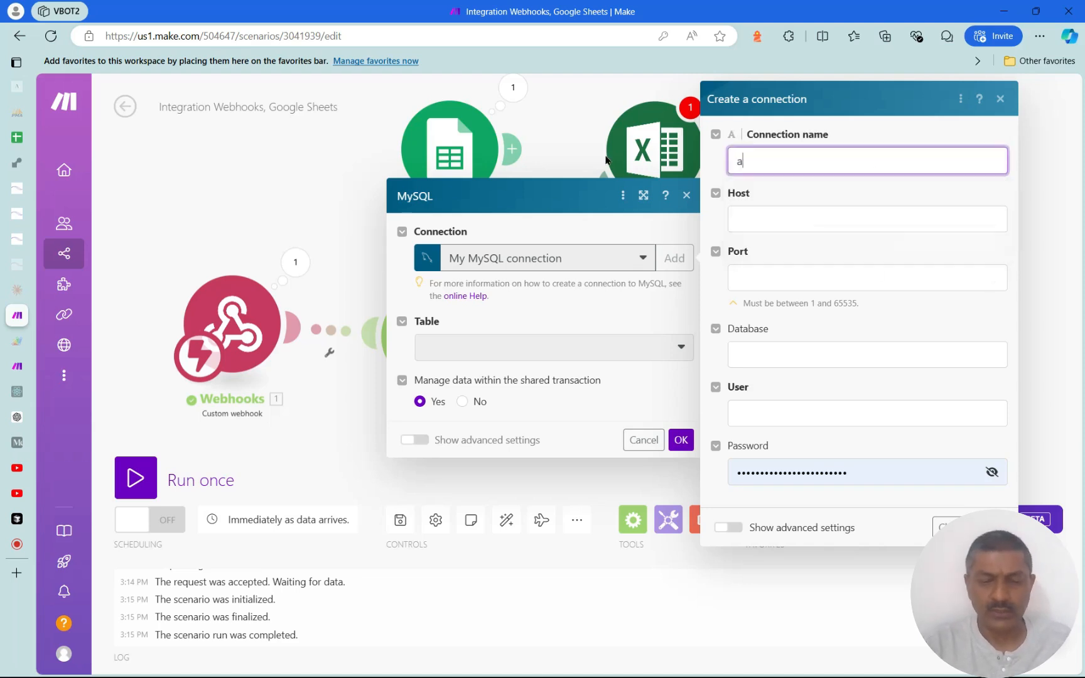
text(maon_)Rds_mysql)
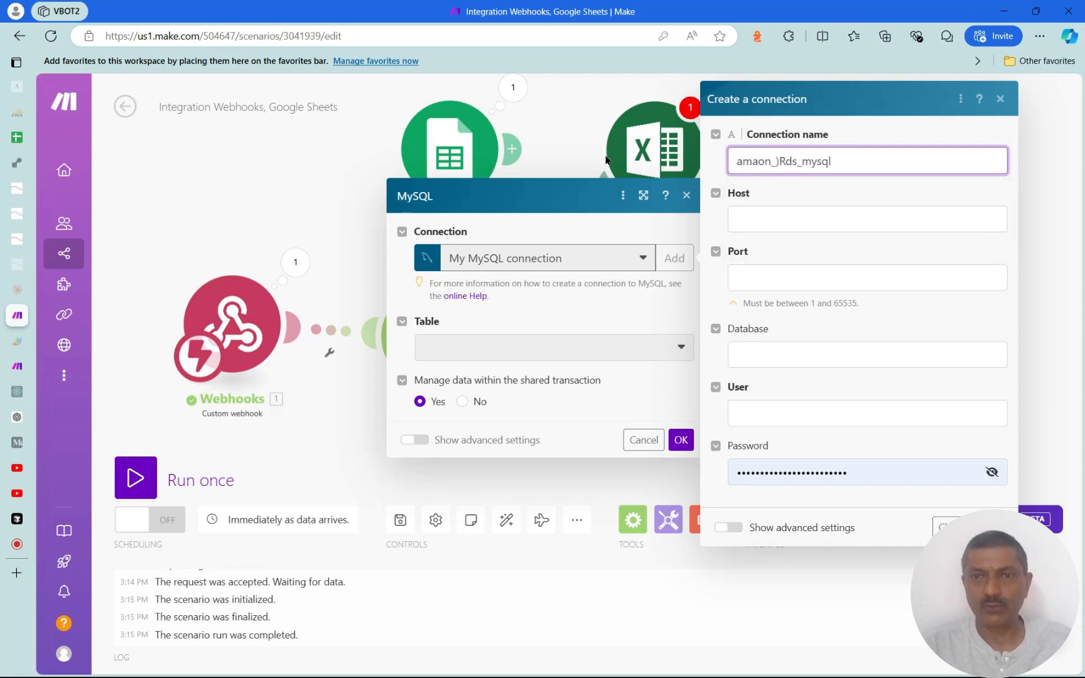
key(Home)
key(End)
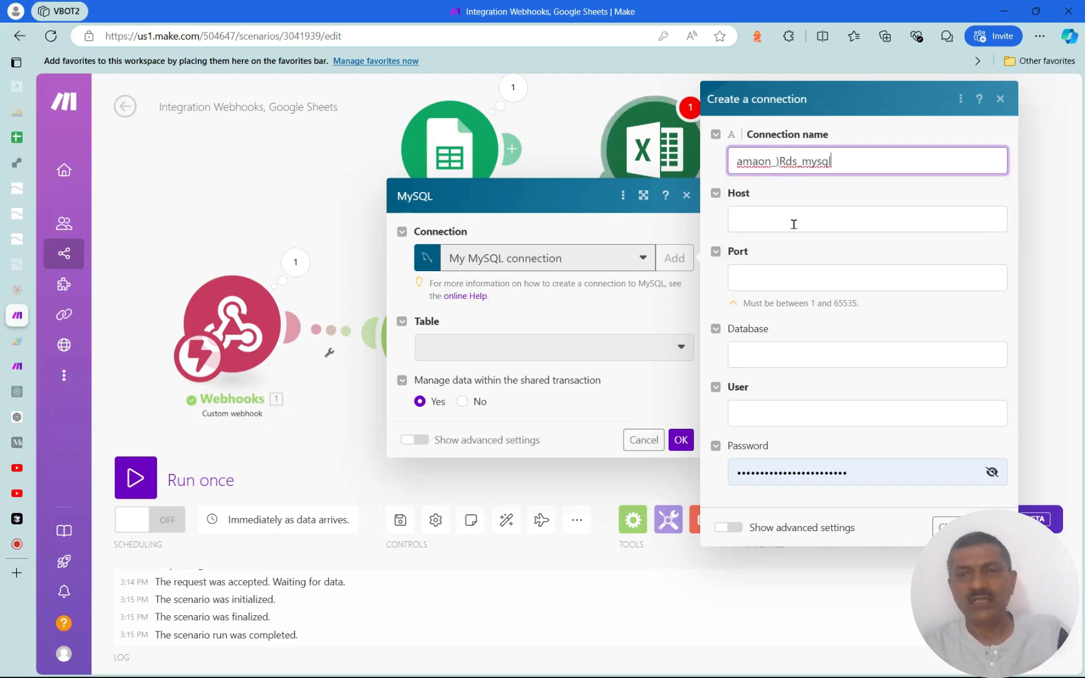
click(793, 224)
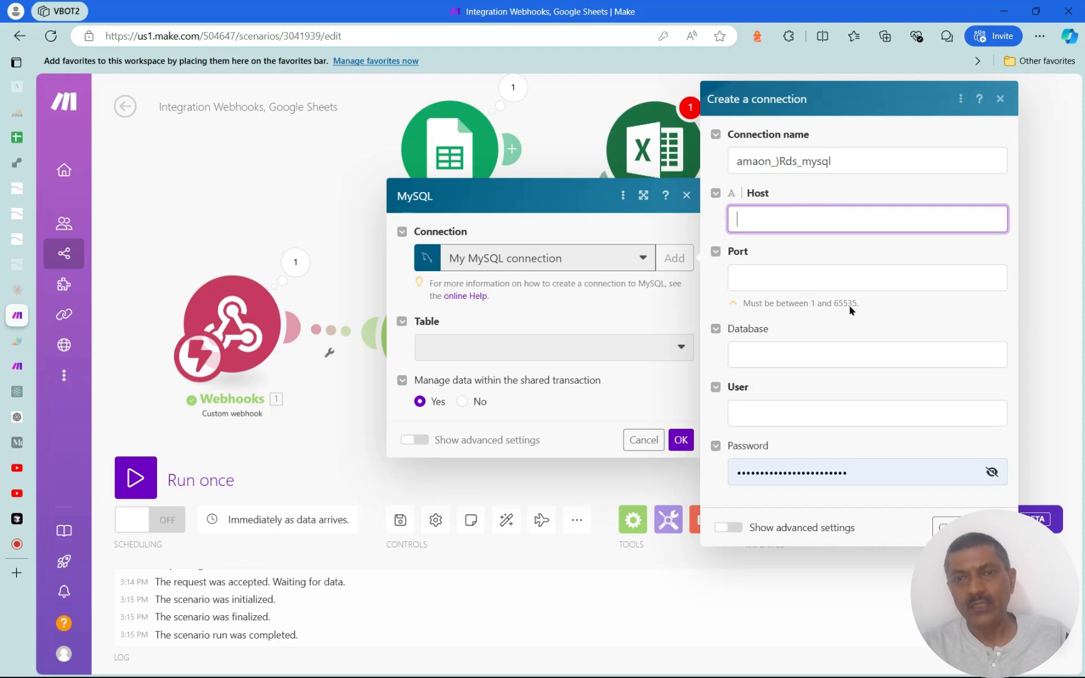
click(806, 284)
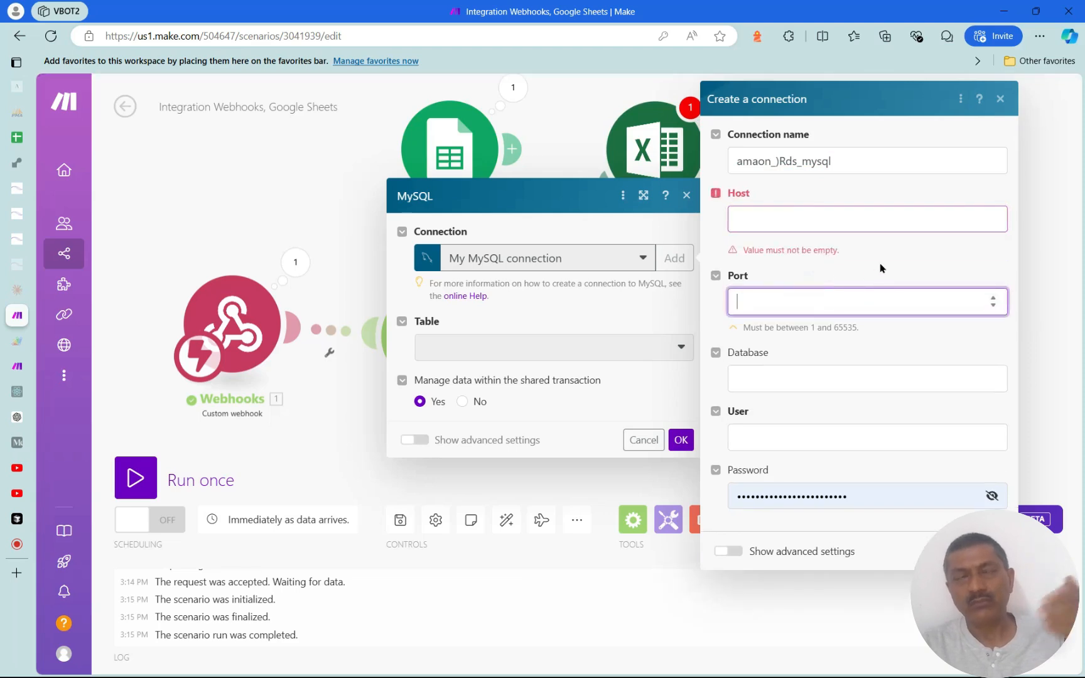
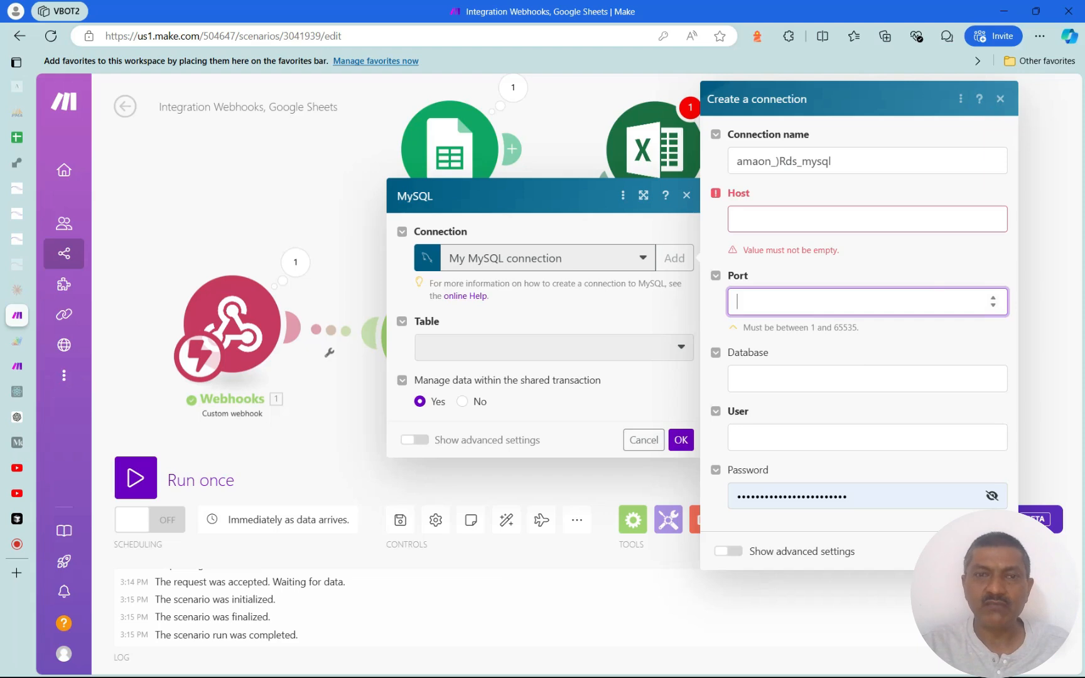
Close the unfinished MySQL connection setup and dismiss Edge's save-password prompt
key(Escape)
click(726, 59)
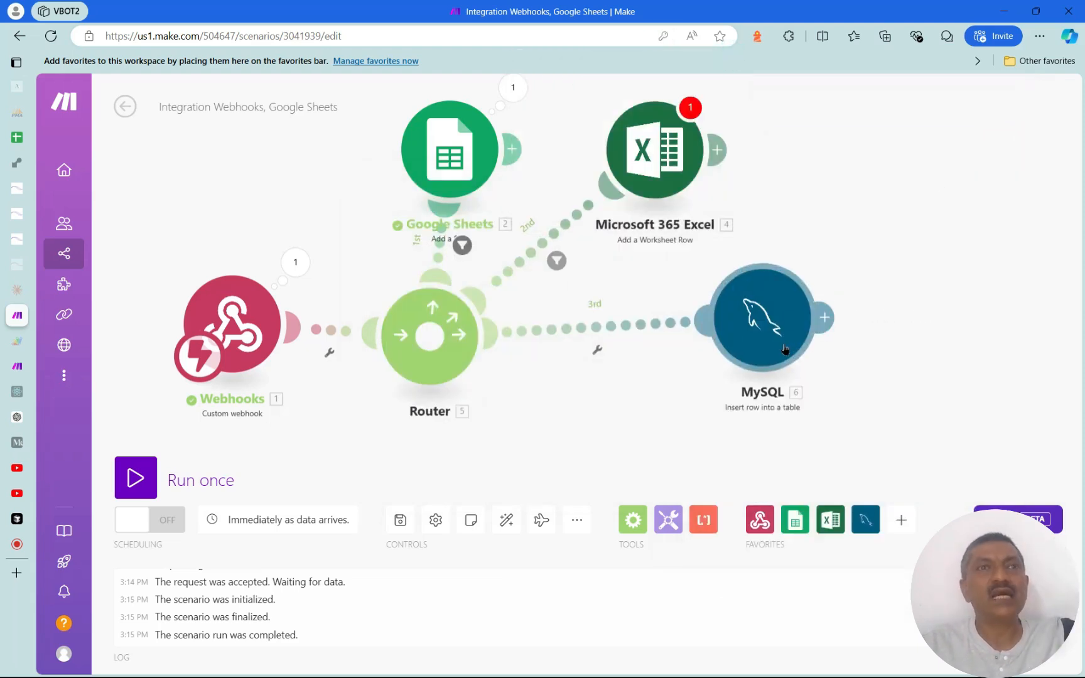
In GENAI_LLMAPPS_MYSQL, review the MySQL insert's GENAI_LLM_APPS table and MAIN_USECASE mapping
click(19, 365)
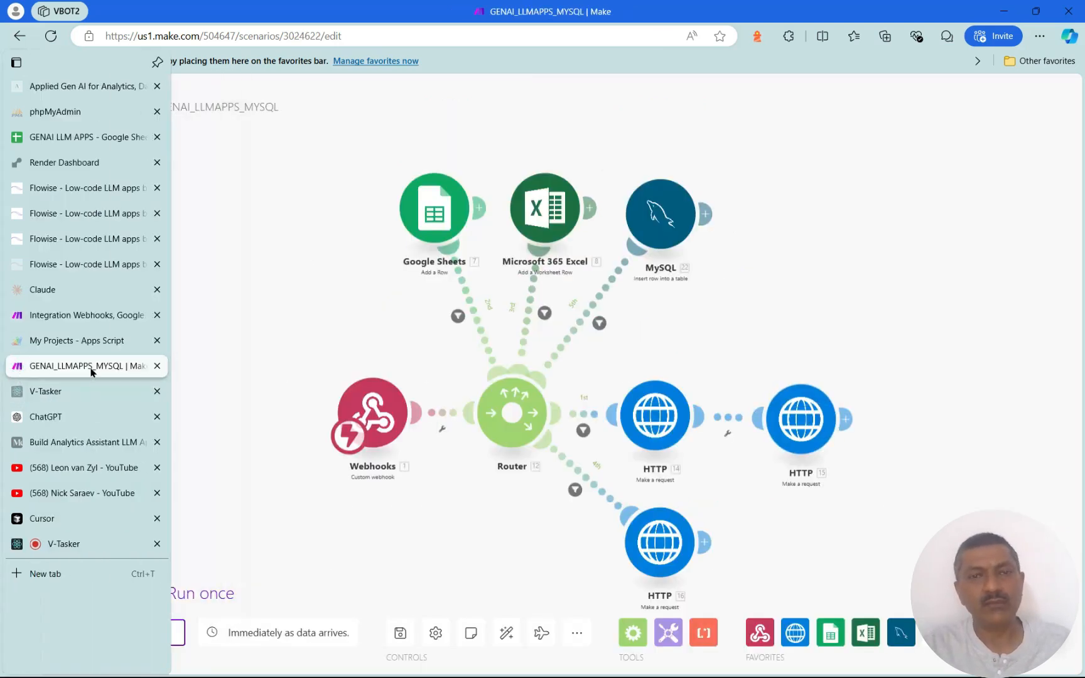
click(671, 232)
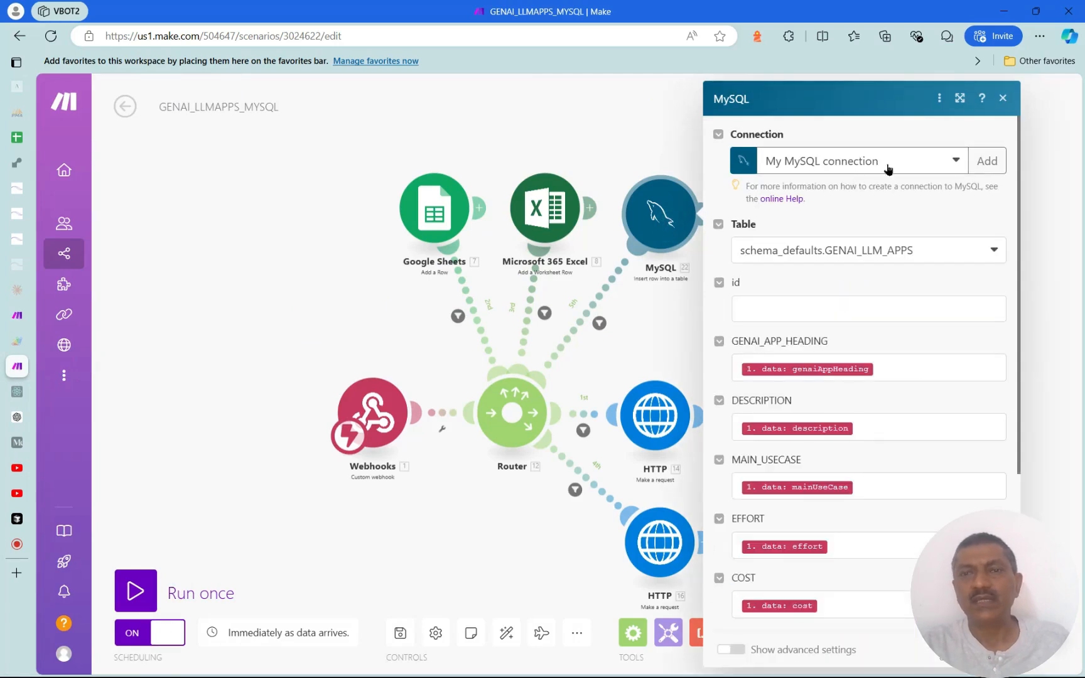
click(998, 251)
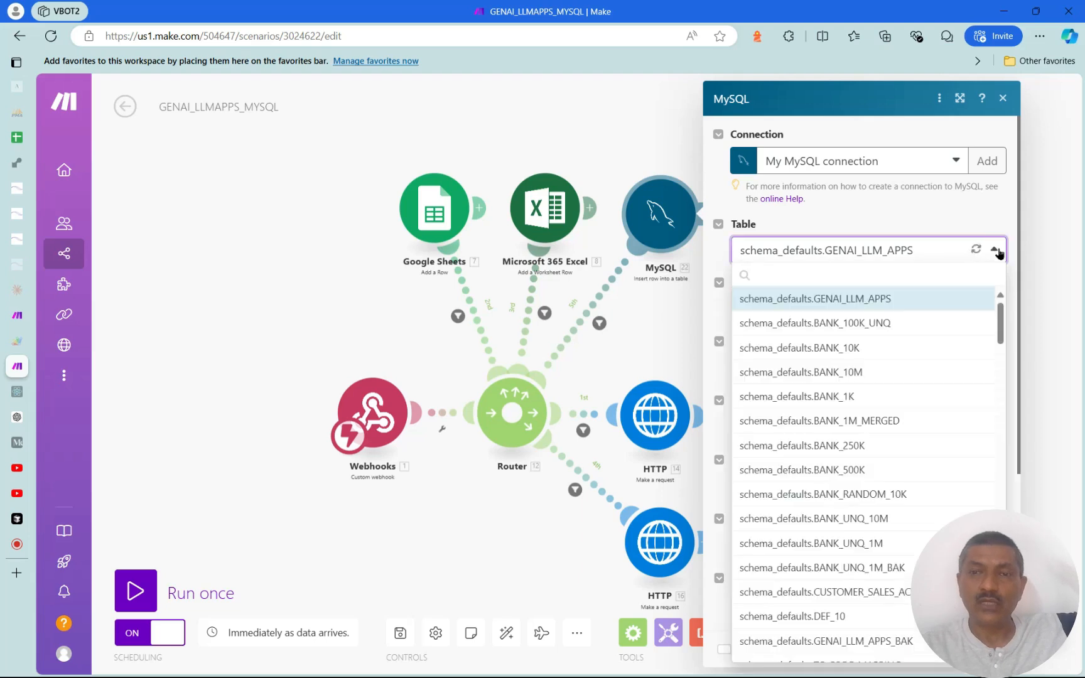
scroll(896, 373, down, 2)
scroll(897, 373, down, 5)
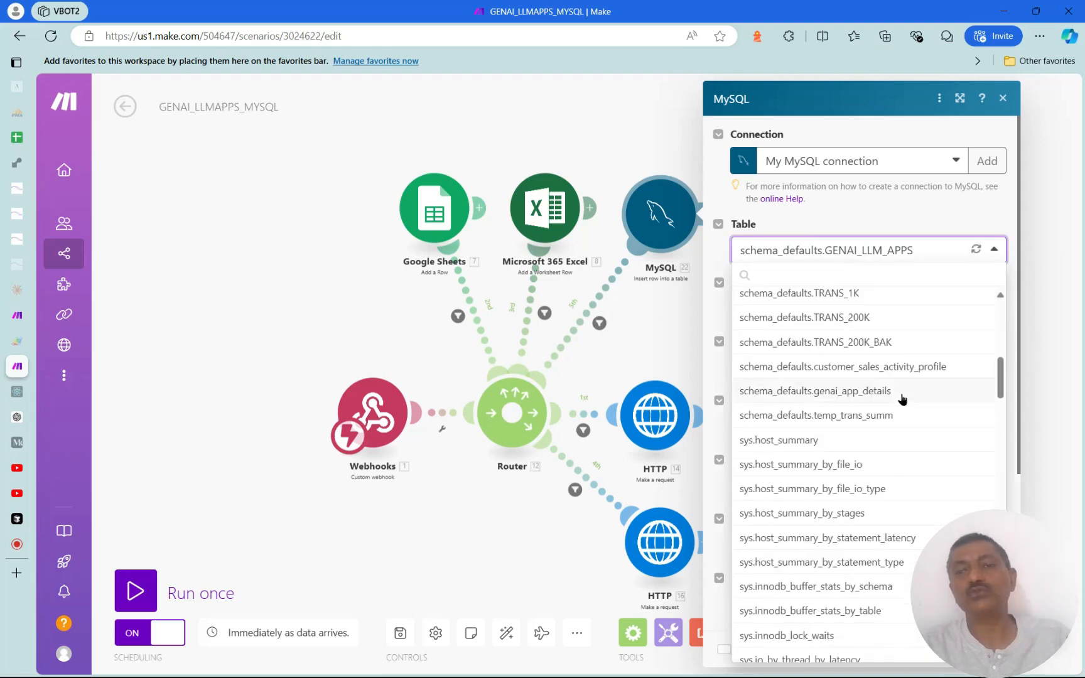
click(845, 227)
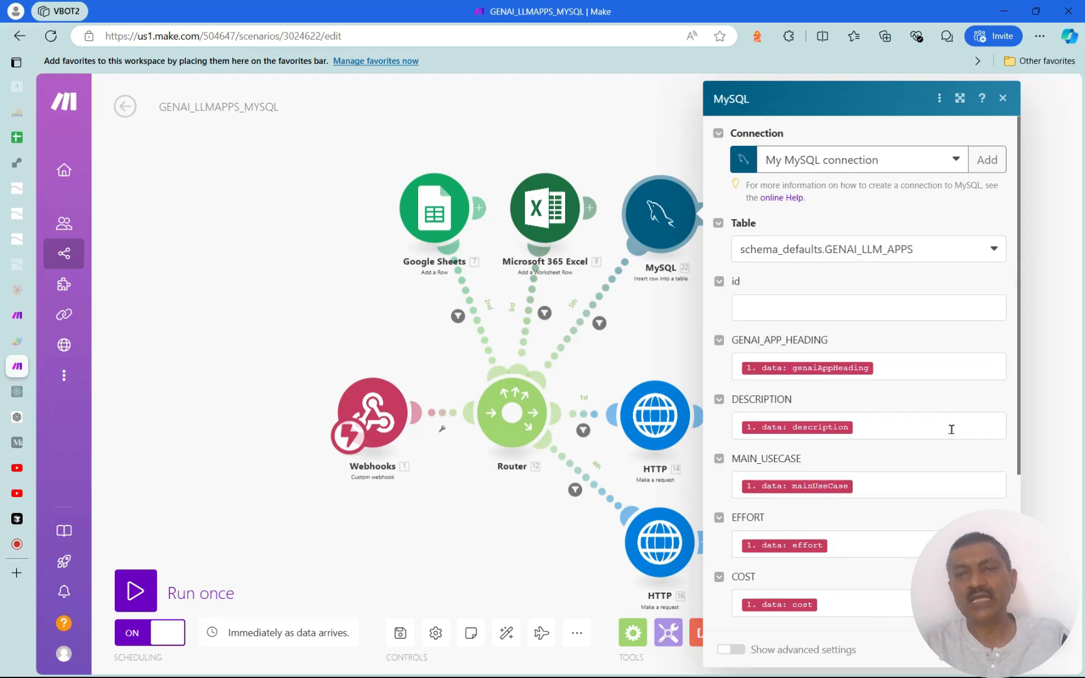
scroll(950, 433, down, 4)
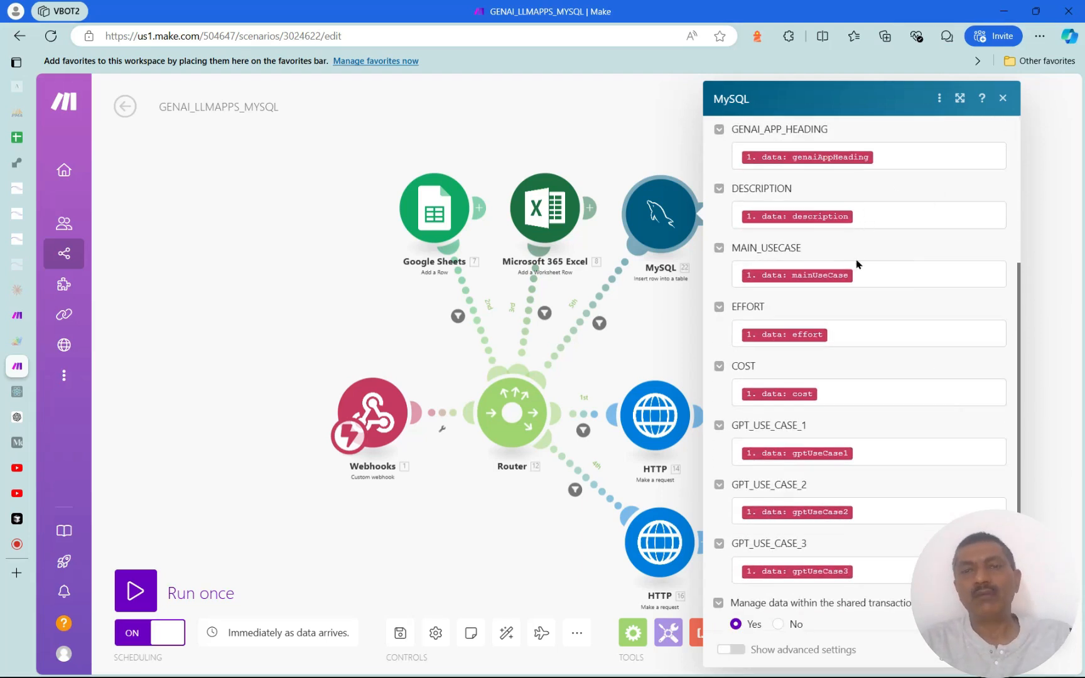
click(886, 281)
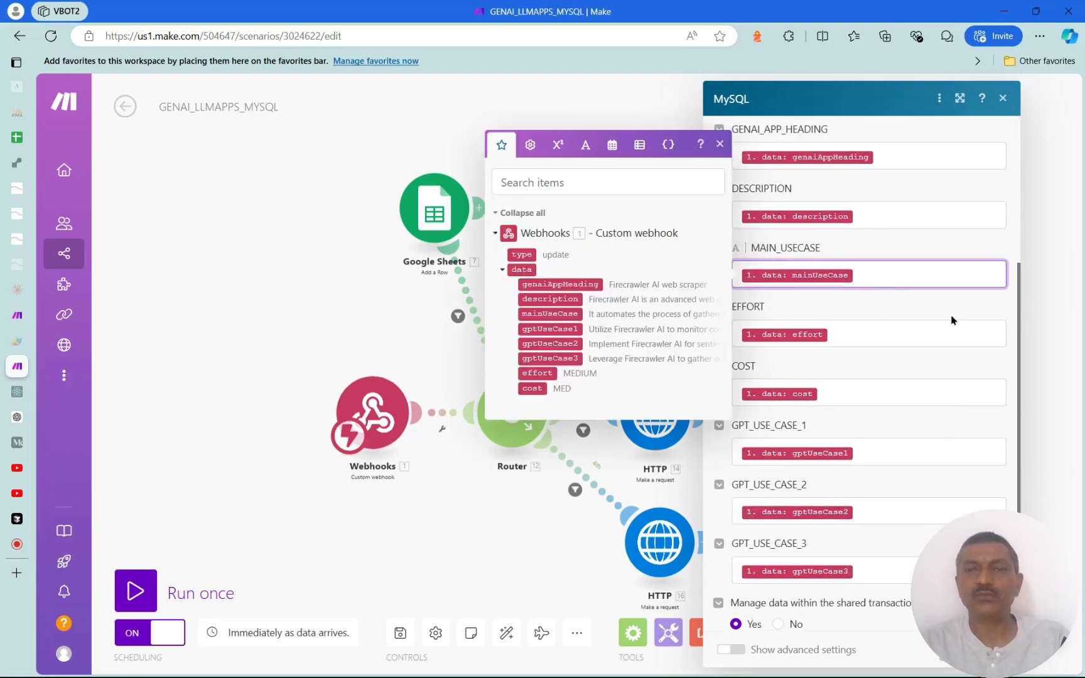
key(Escape)
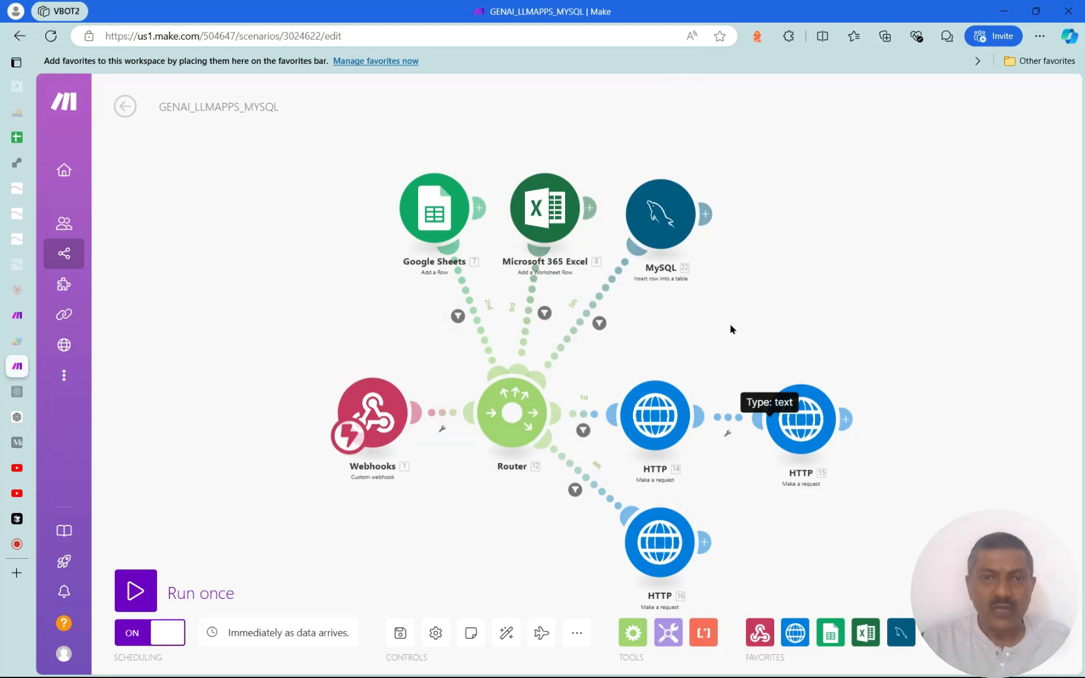
Go back to the Integration Webhooks, Google Sheets scenario and open the TEST_LLM webhook's settings
mouse_move(20, 326)
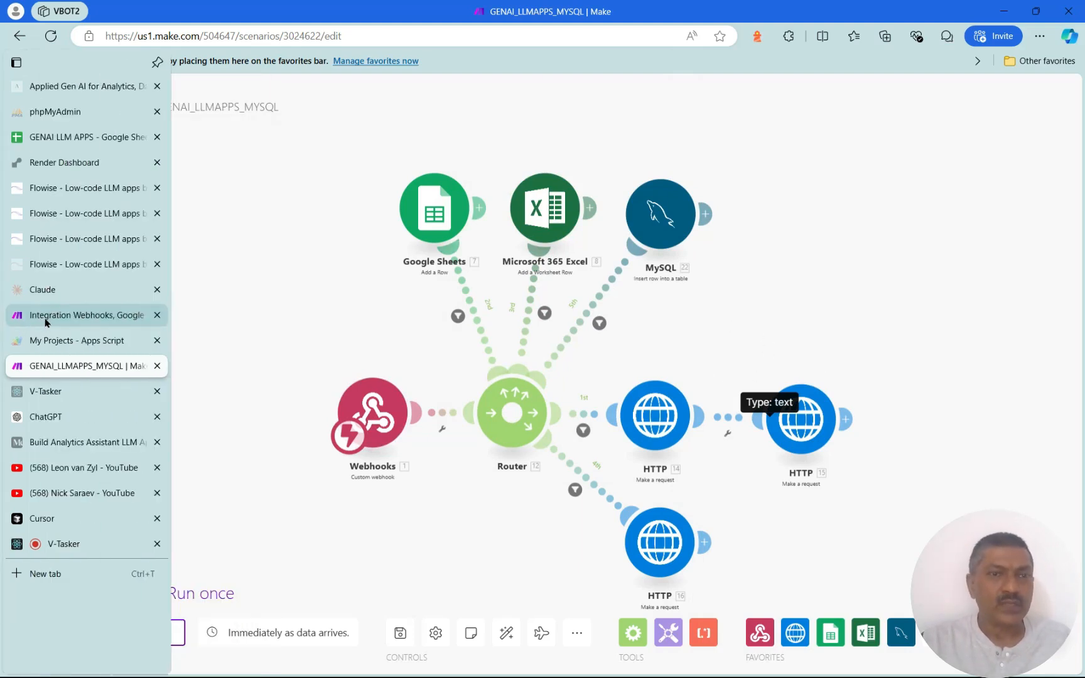
click(45, 319)
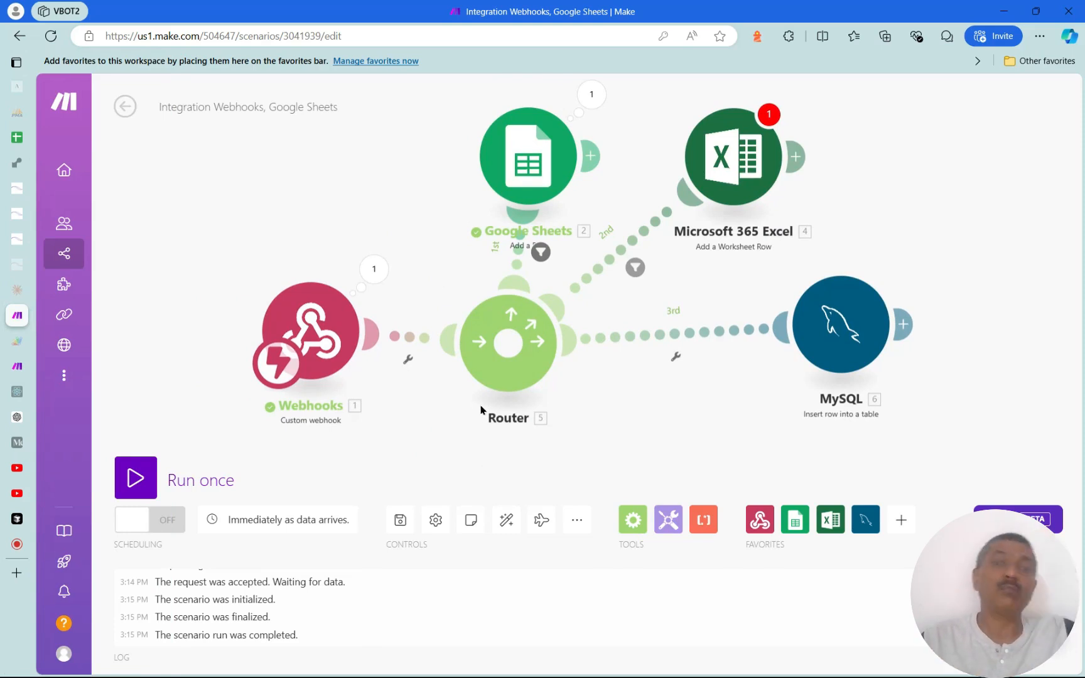
click(333, 348)
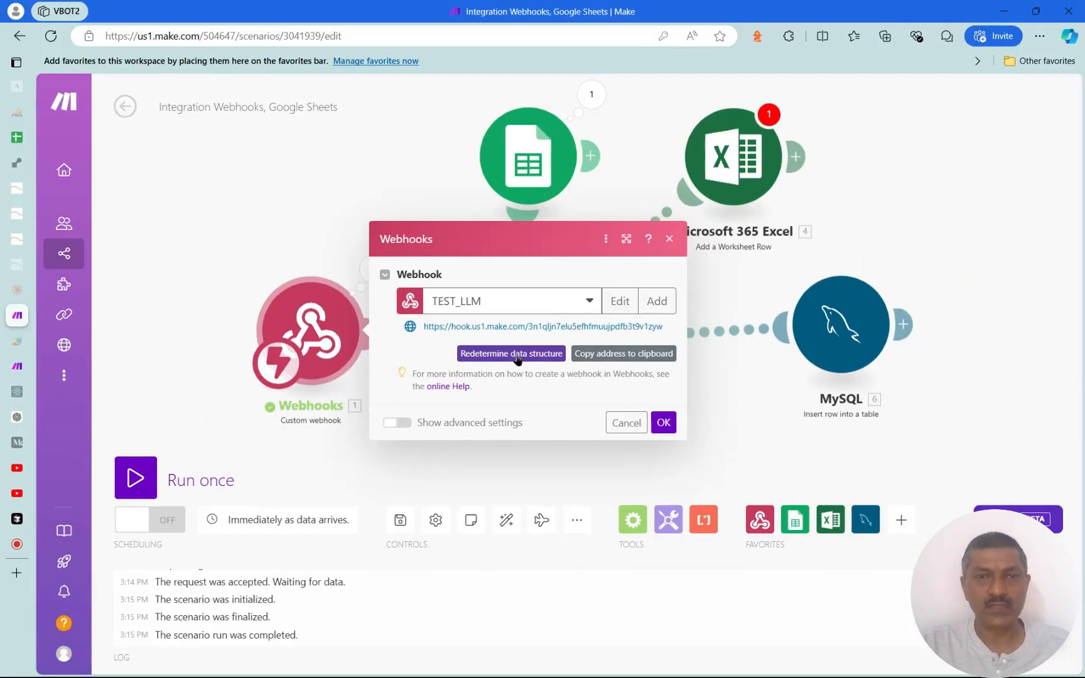
Set the TEST_LLM webhook listening with Redetermine data structure
click(517, 356)
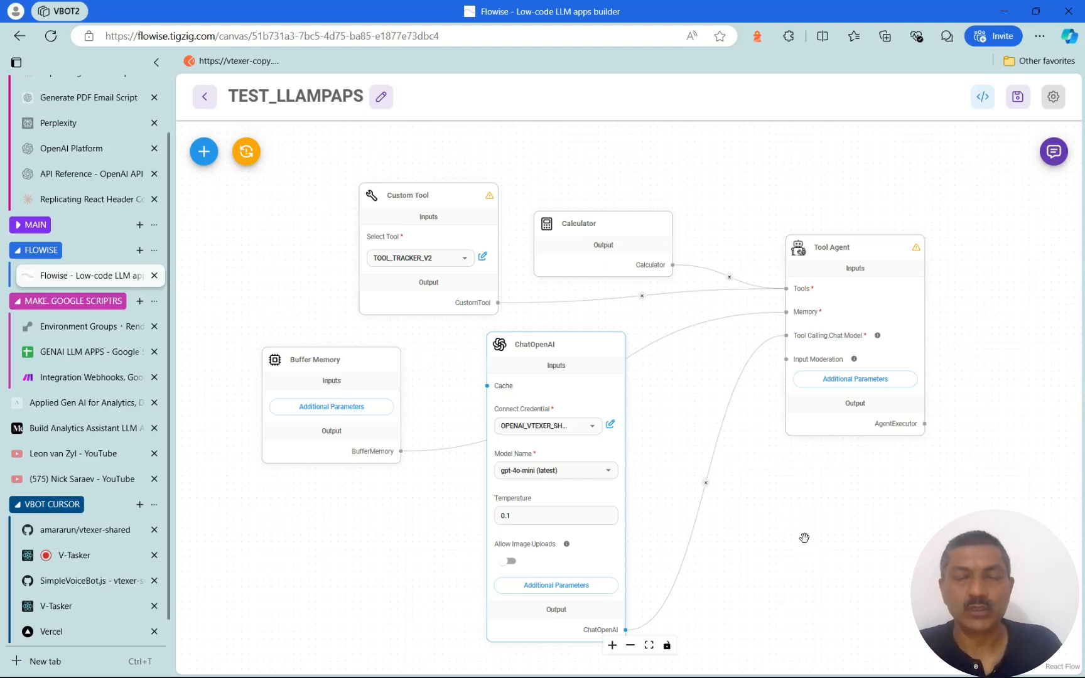
Make the TEST_LLAMPAPS chatbot public under Share Chatbot and select its share URL
click(1054, 105)
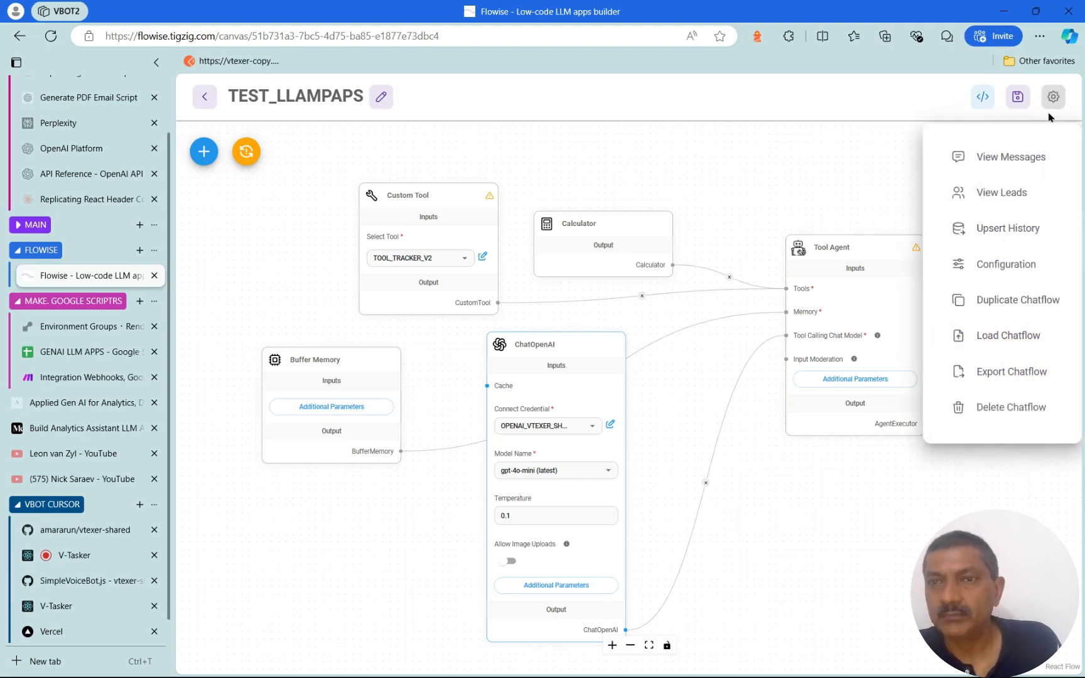
click(823, 151)
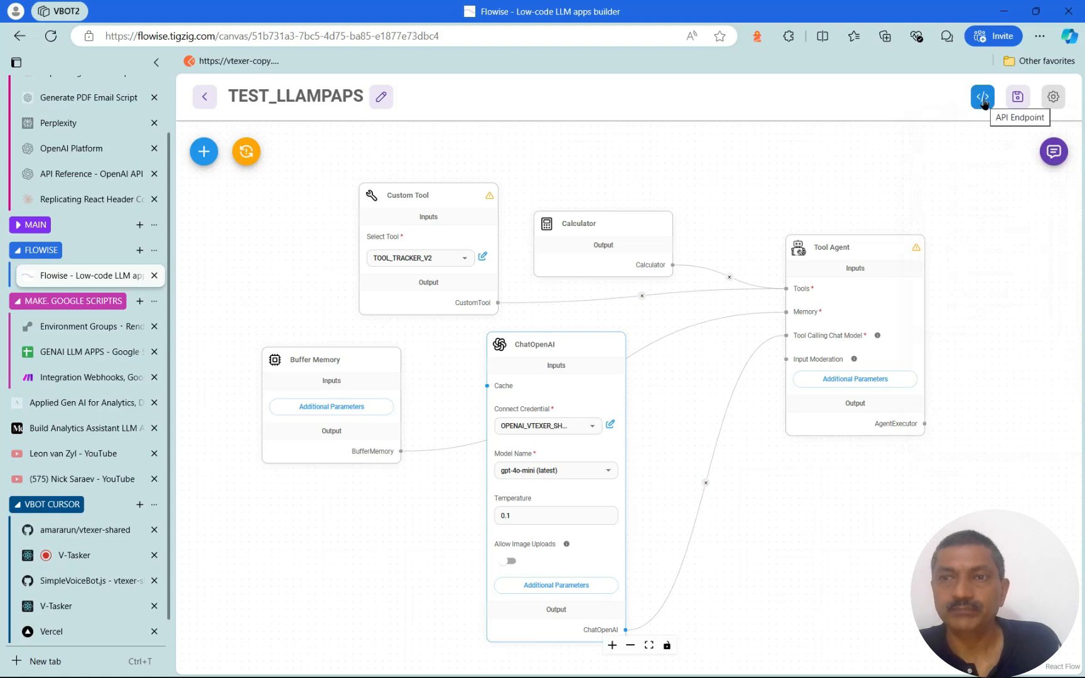
click(983, 99)
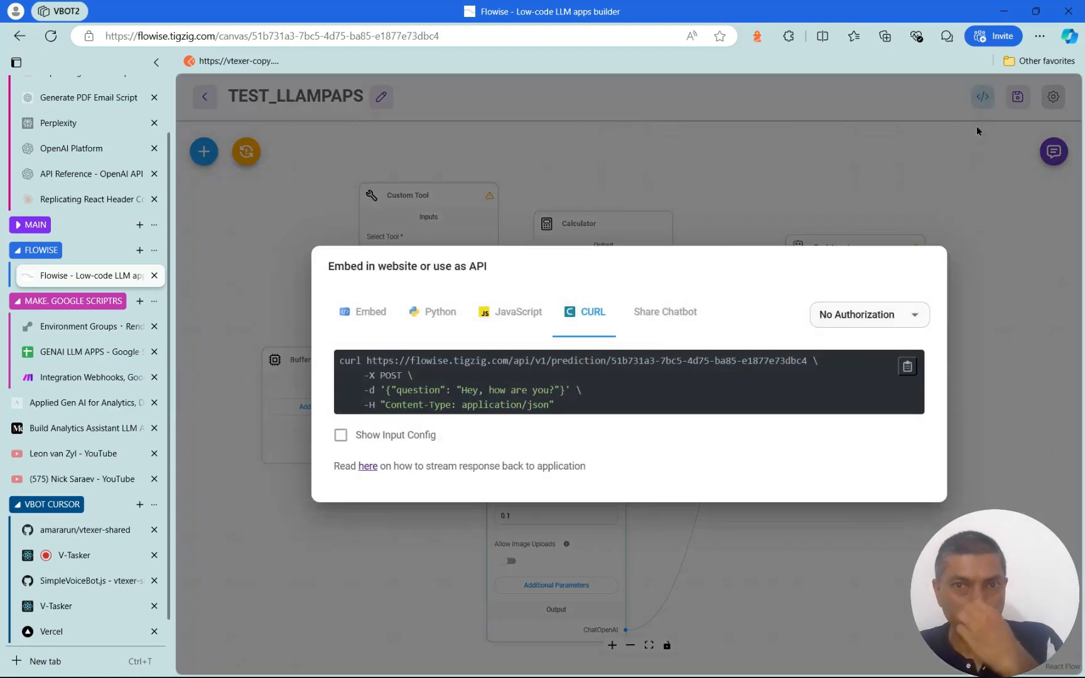
click(668, 319)
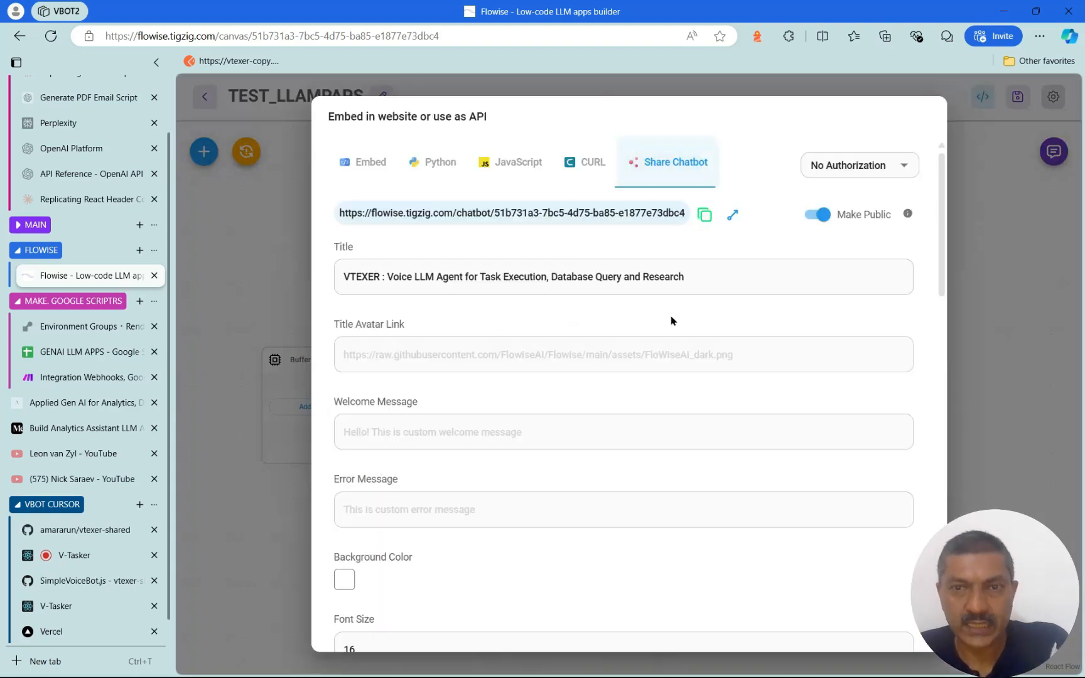
click(824, 216)
click(824, 216)
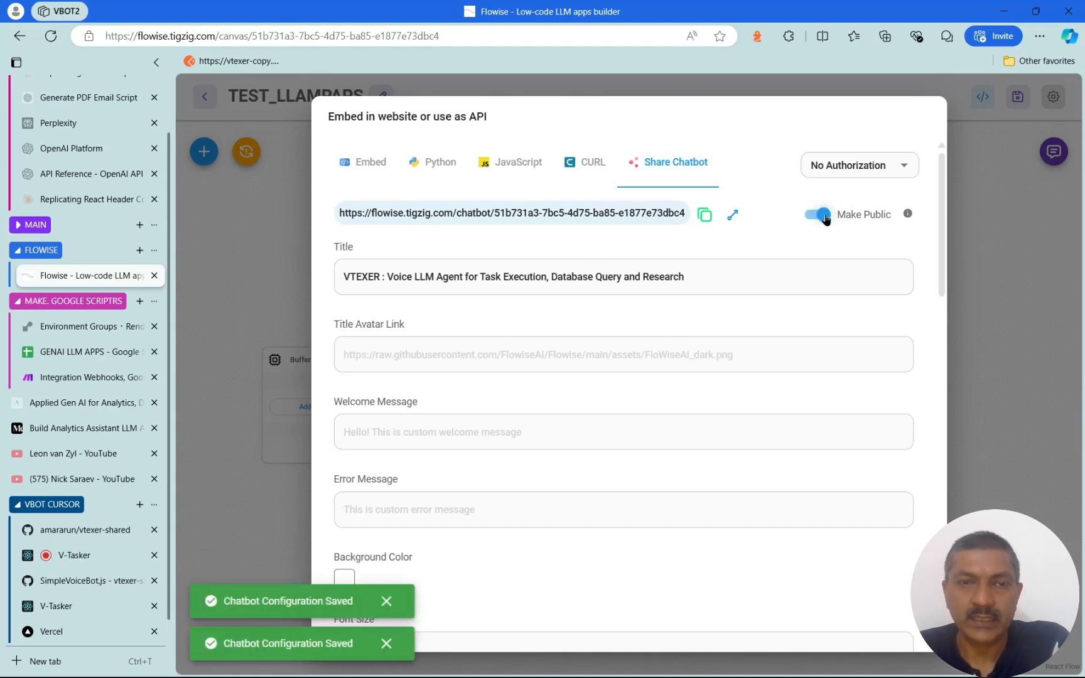
scroll(662, 383, down, 10)
scroll(675, 419, up, 10)
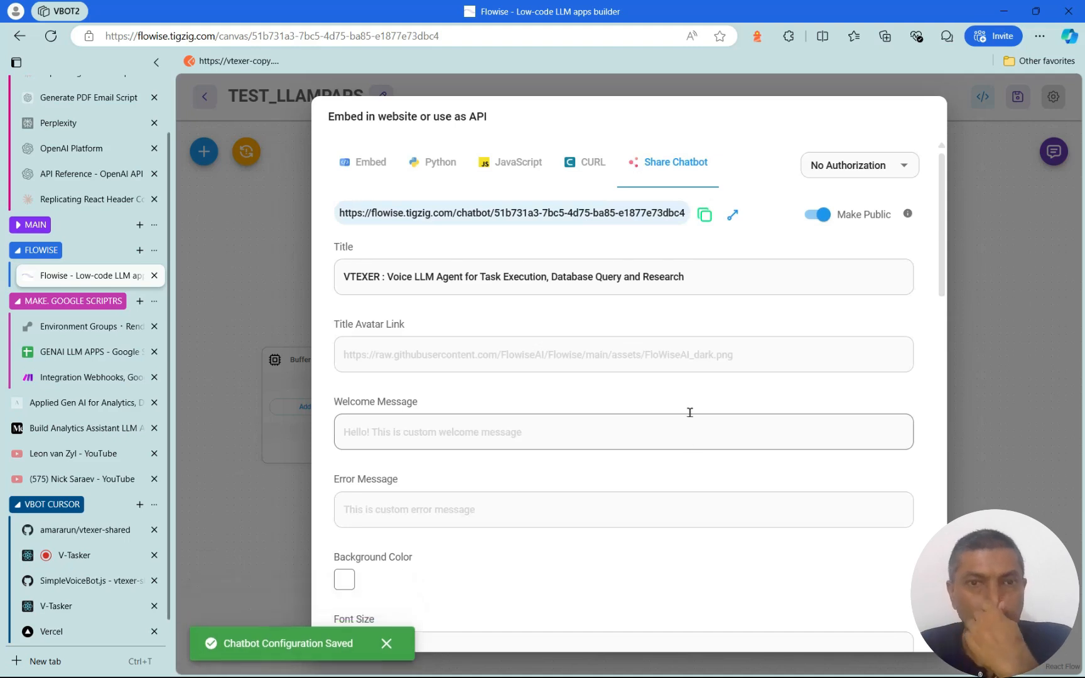
drag(340, 213, 684, 216)
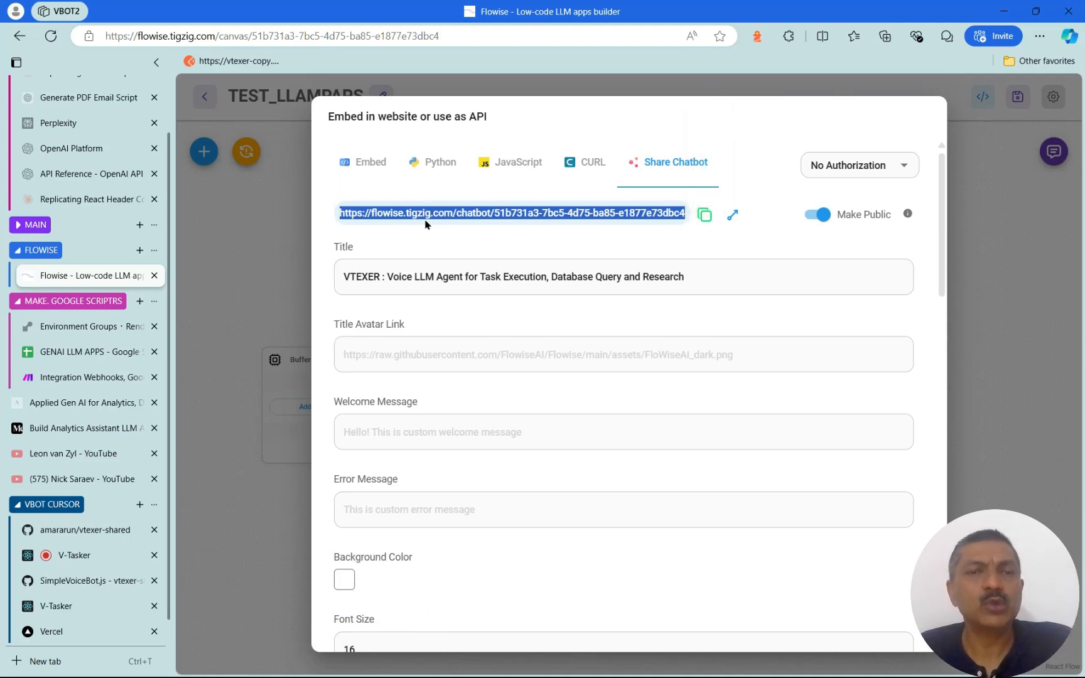
Open the shared VTEXER chatbot in a new tab, then return to the Make scenario
click(732, 216)
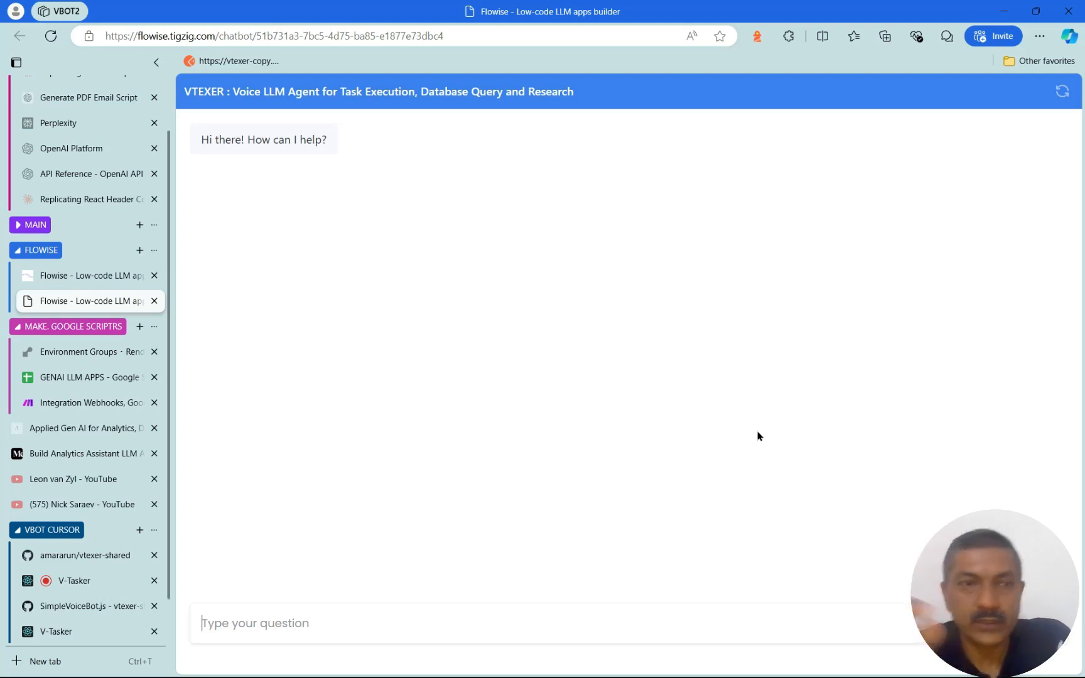
click(91, 405)
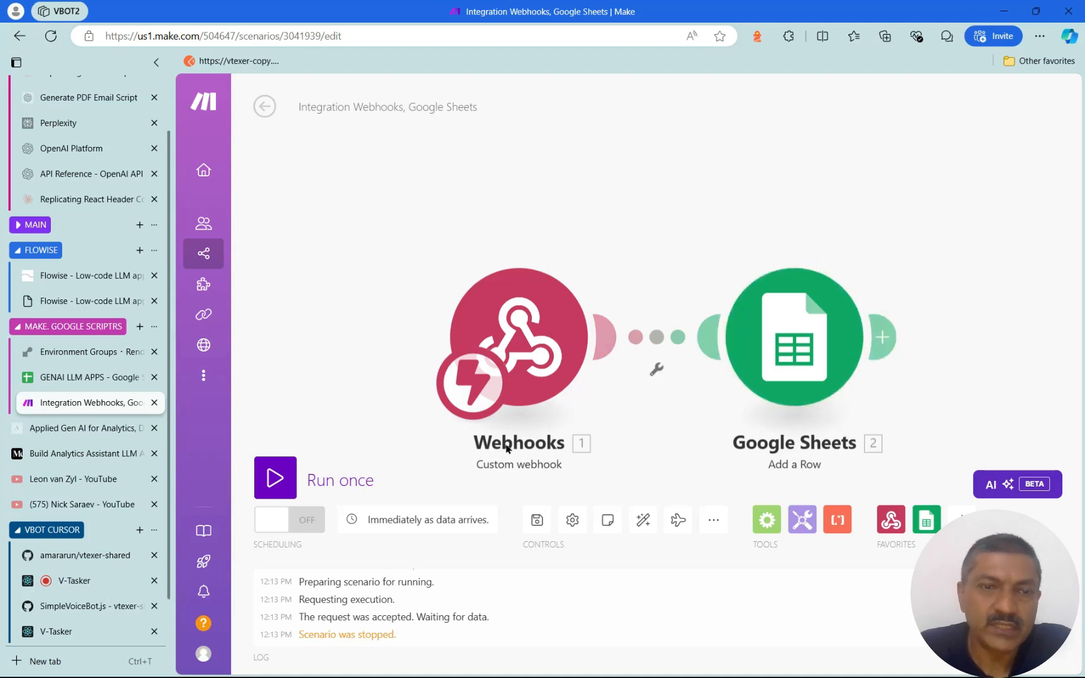
Test-run the scenario once, then switch scheduling ON so it runs immediately as data arrives
click(282, 483)
click(282, 482)
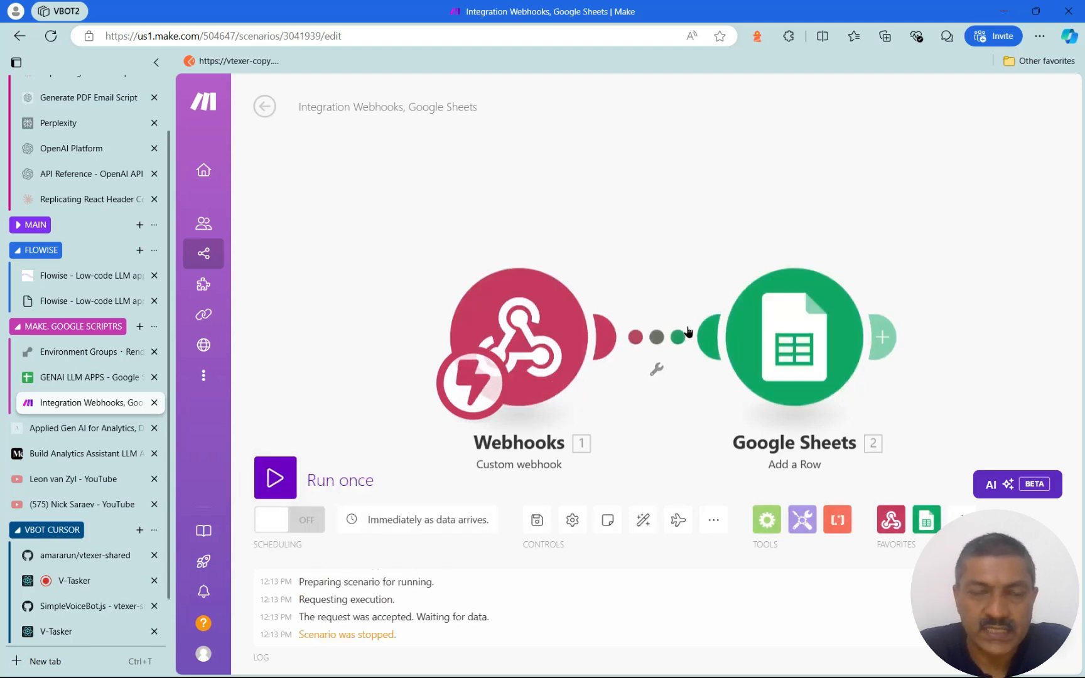
click(310, 527)
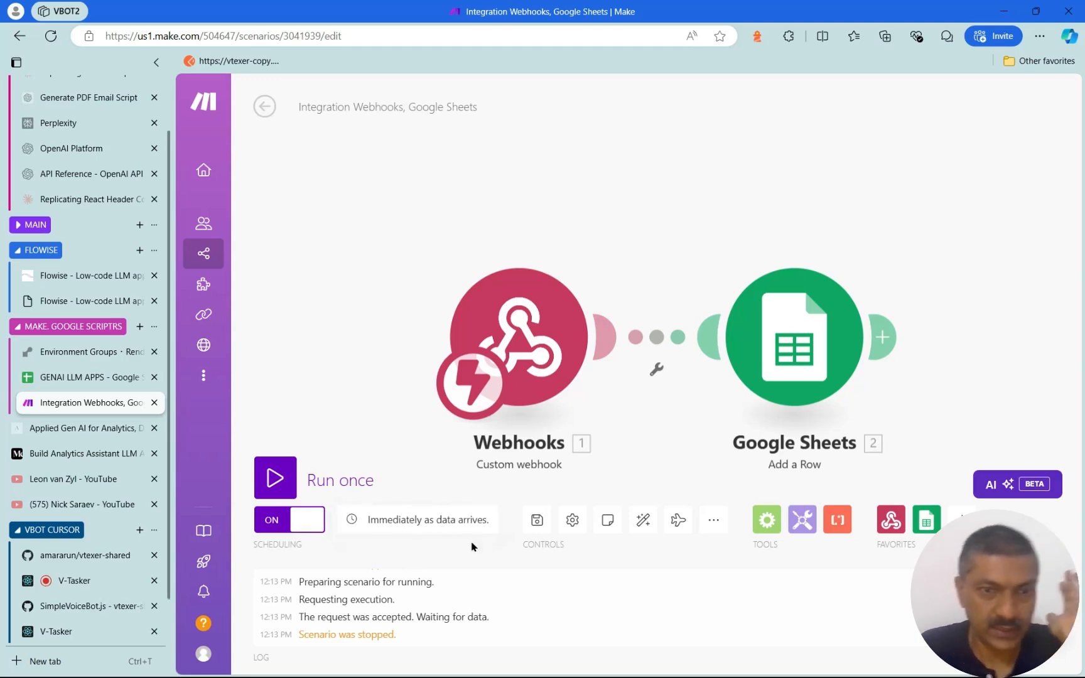
click(73, 281)
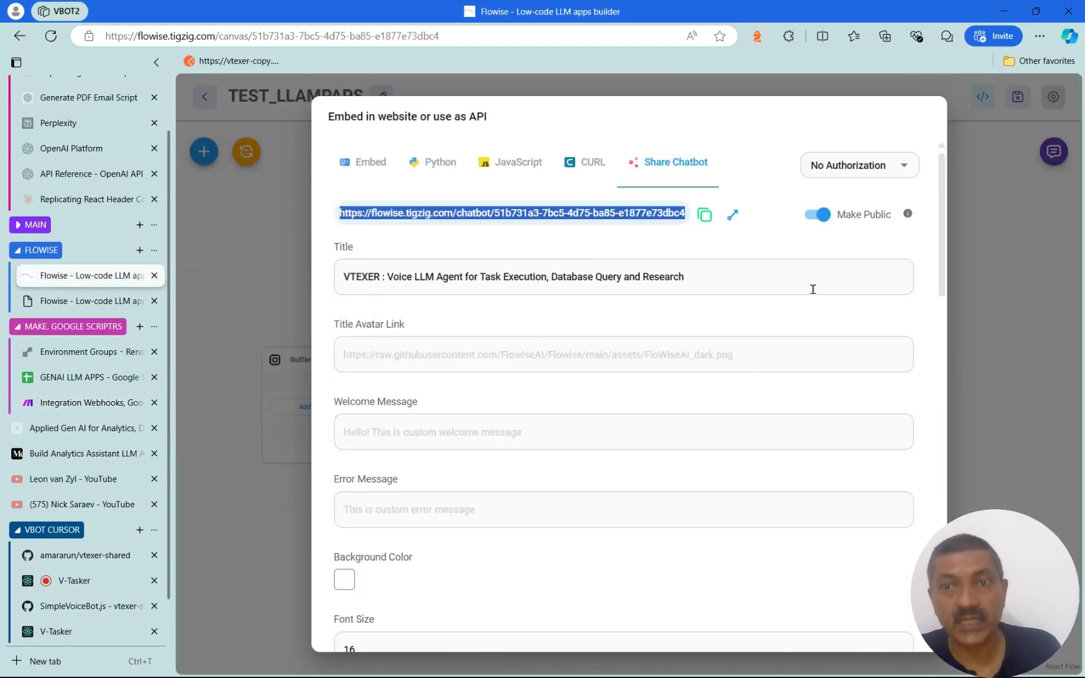
Save OpenAI Whisper with the OpenAI credential as the chatflow's speech-to-text provider
click(999, 384)
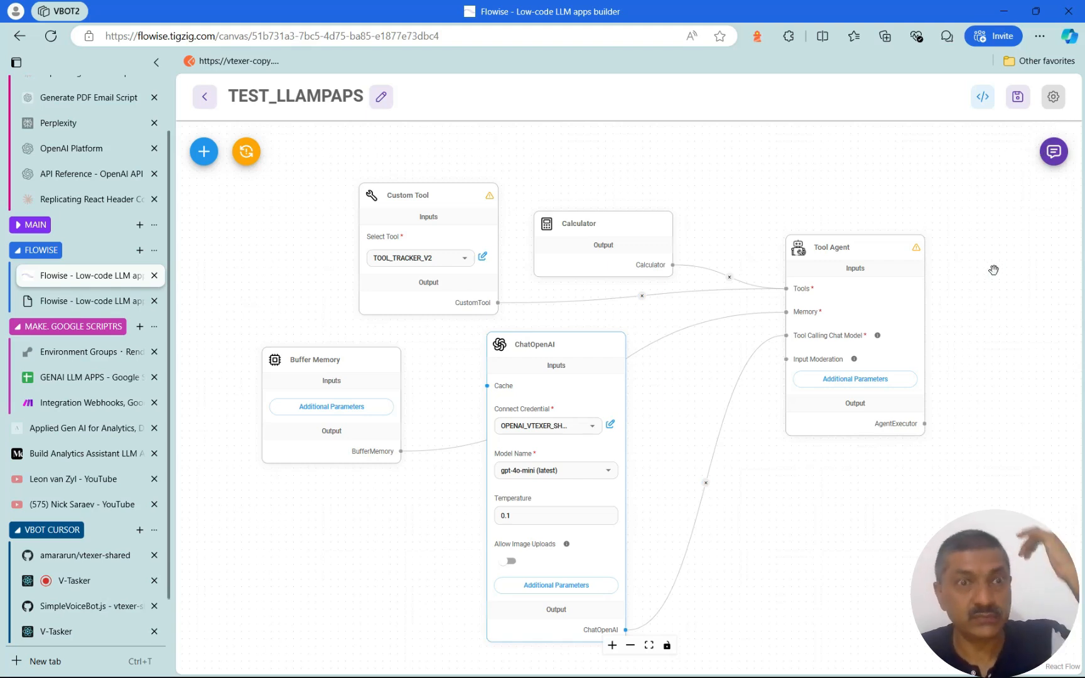
click(1055, 100)
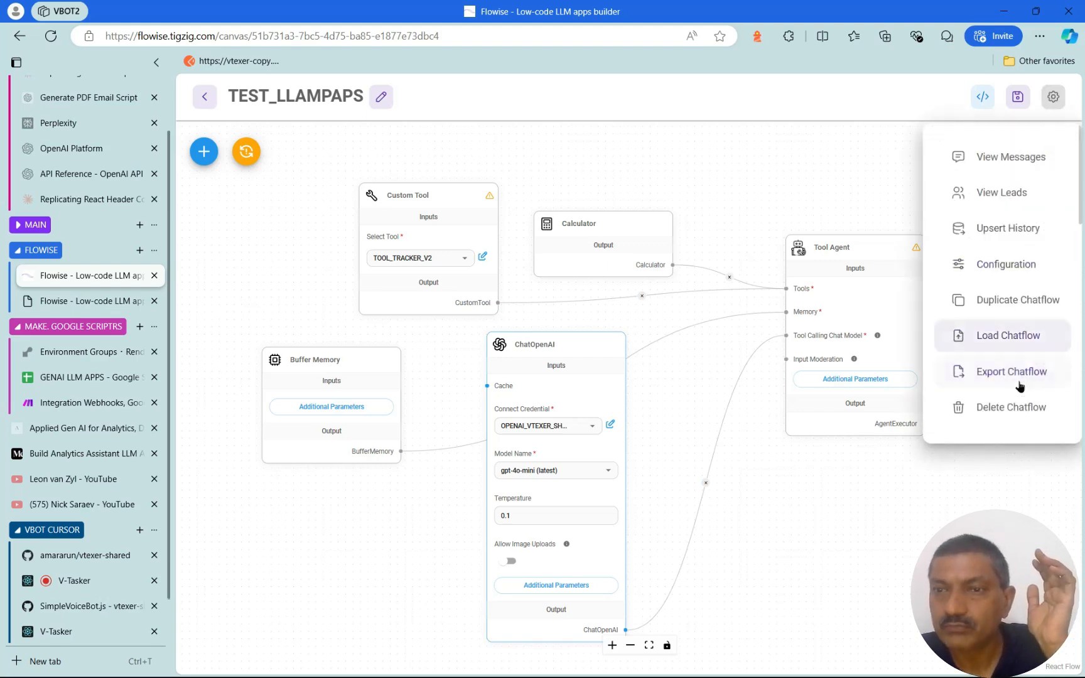
click(1008, 265)
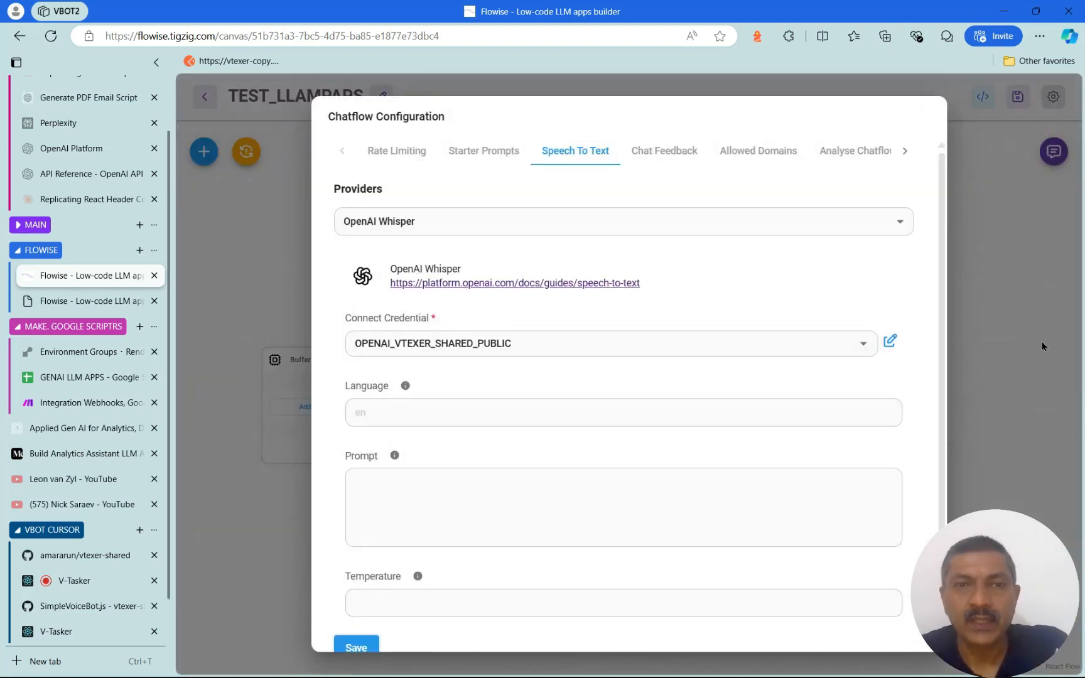
click(457, 150)
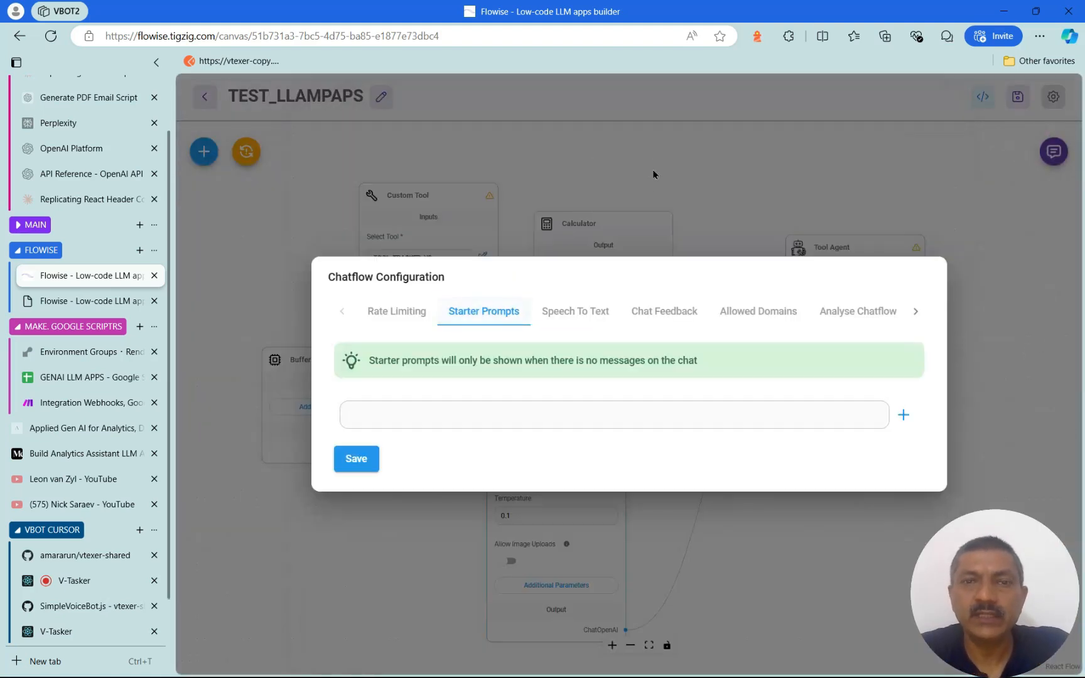
click(572, 314)
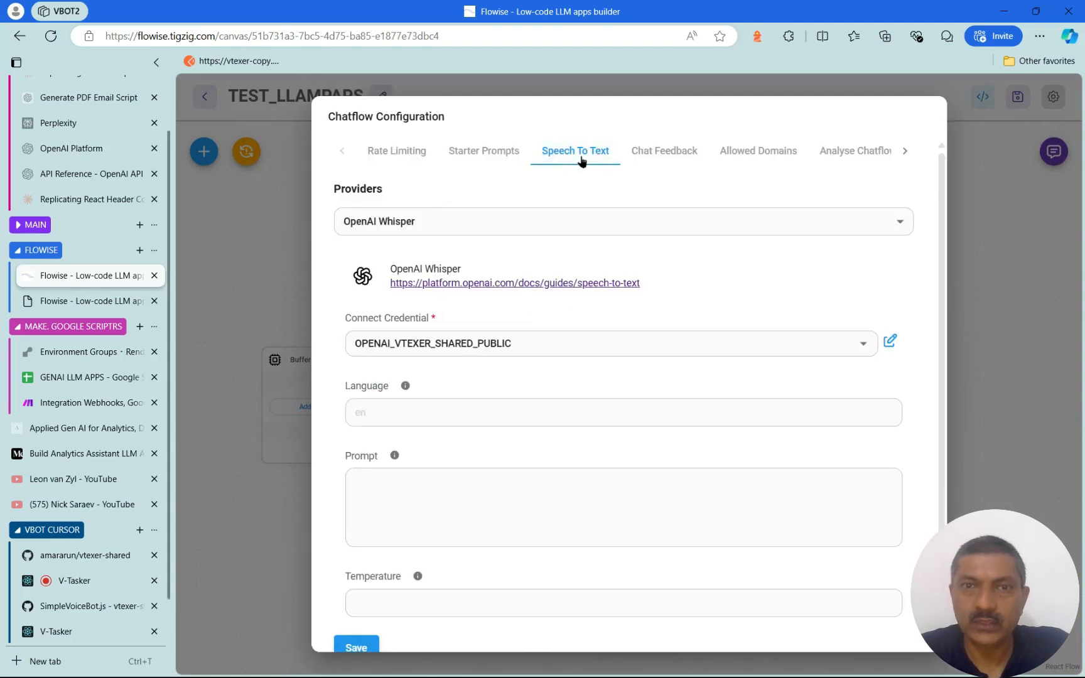
click(906, 229)
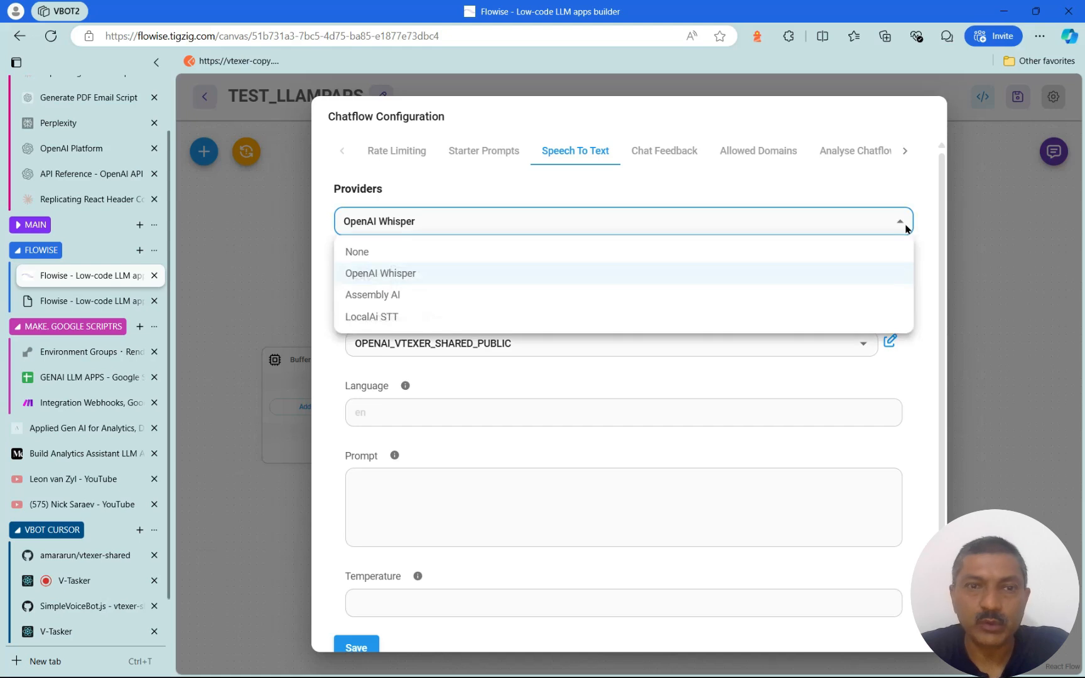
click(670, 277)
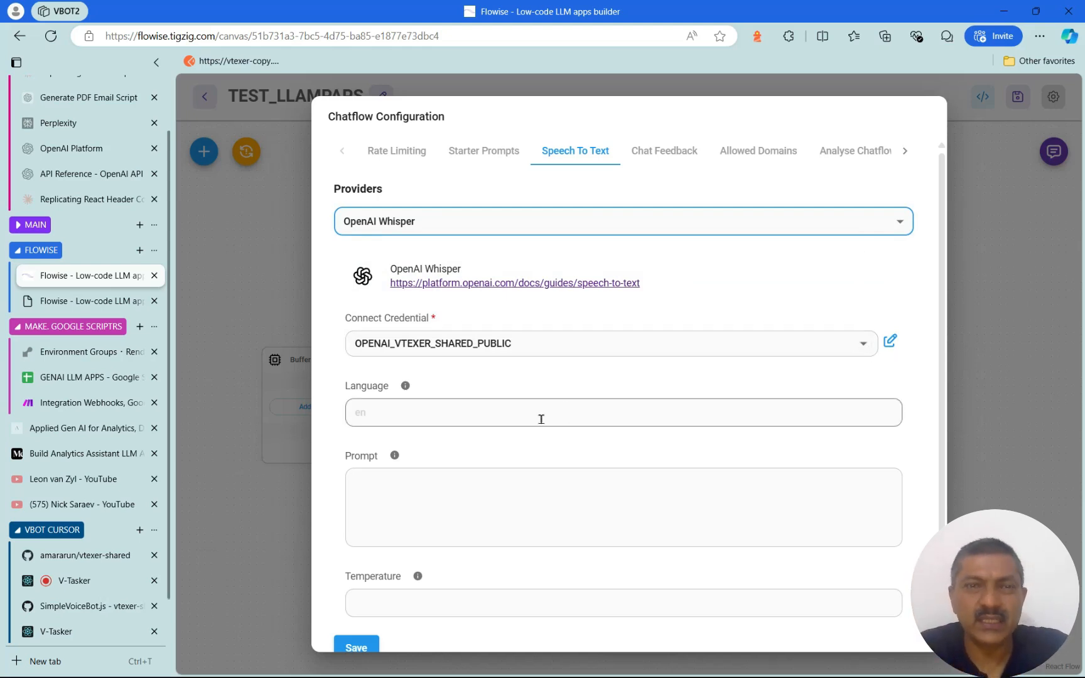
scroll(542, 419, down, 1)
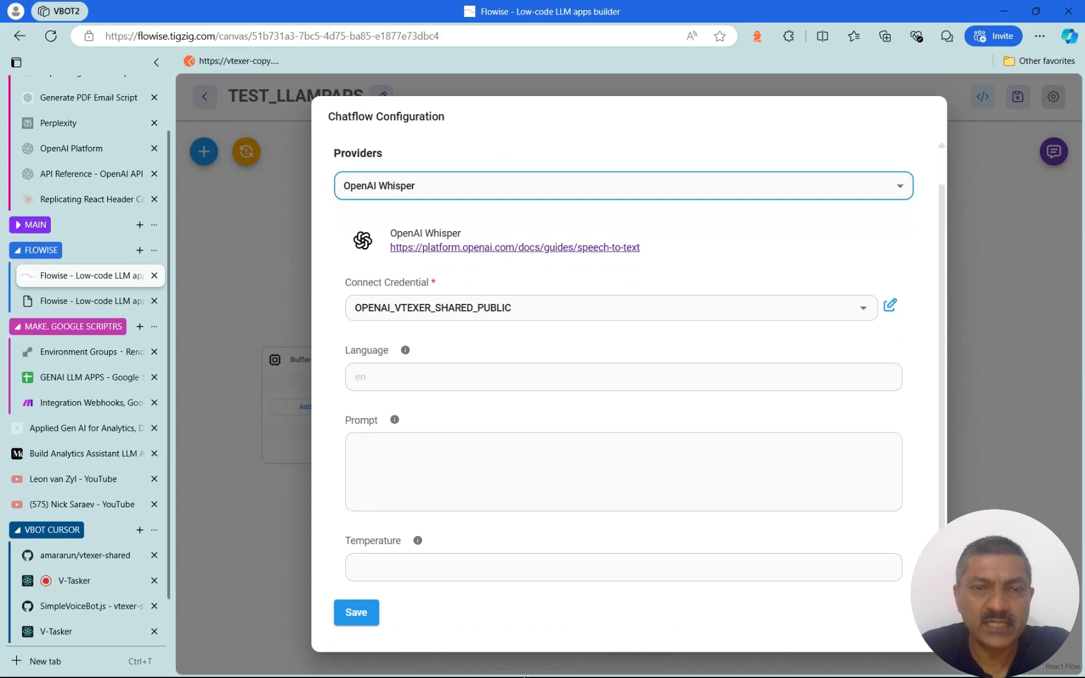
scroll(470, 368, up, 1)
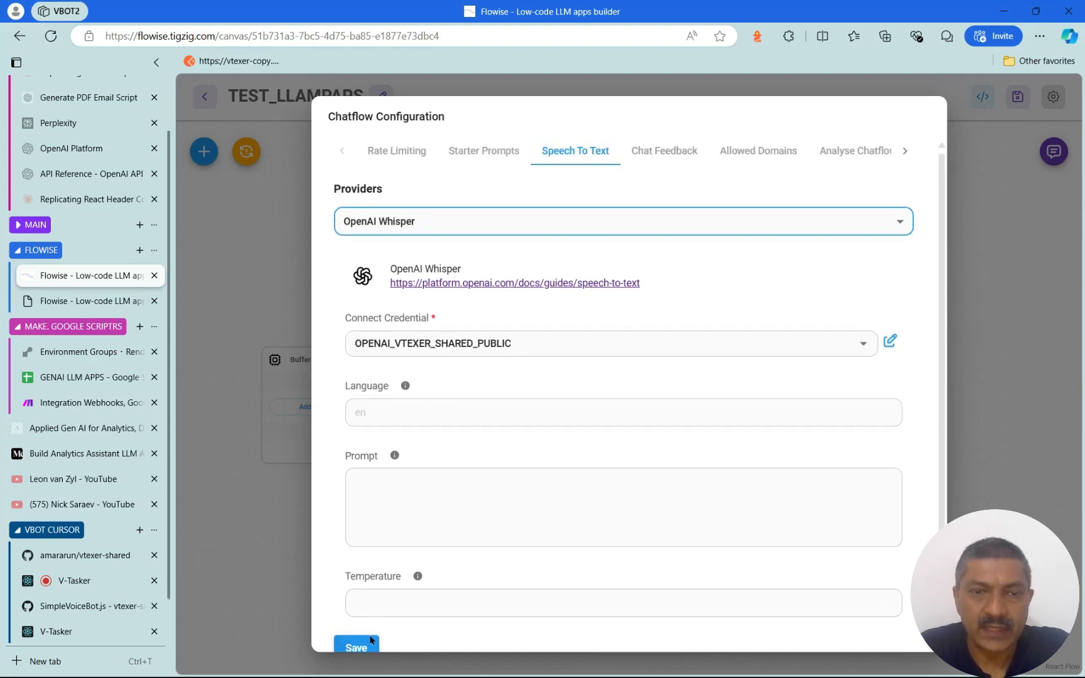
click(356, 648)
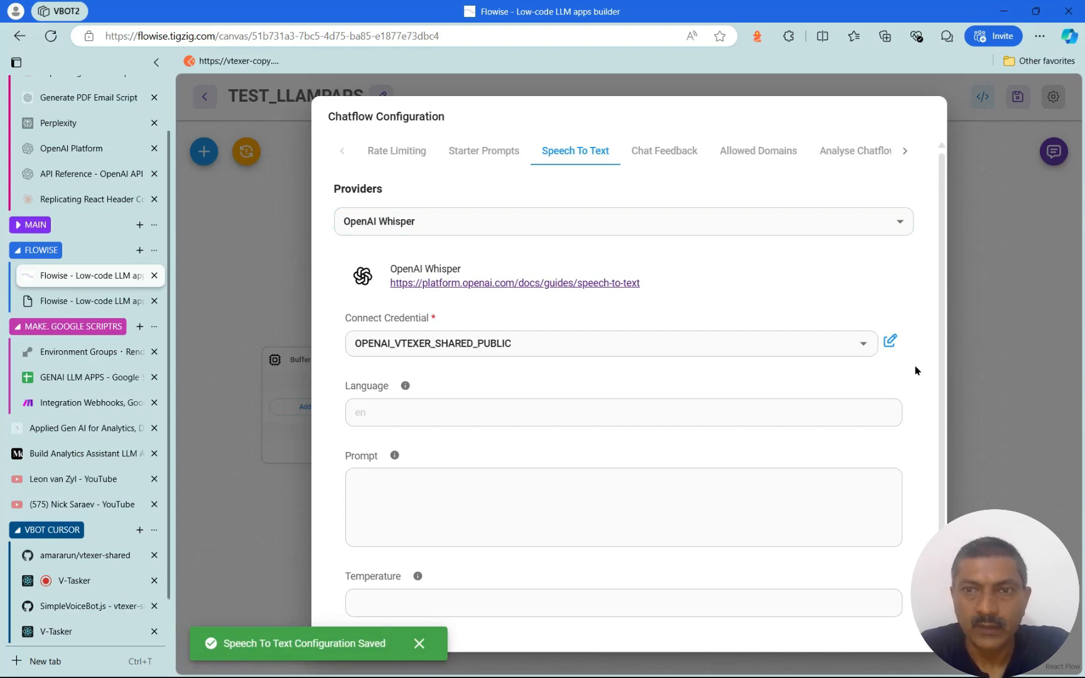
click(982, 218)
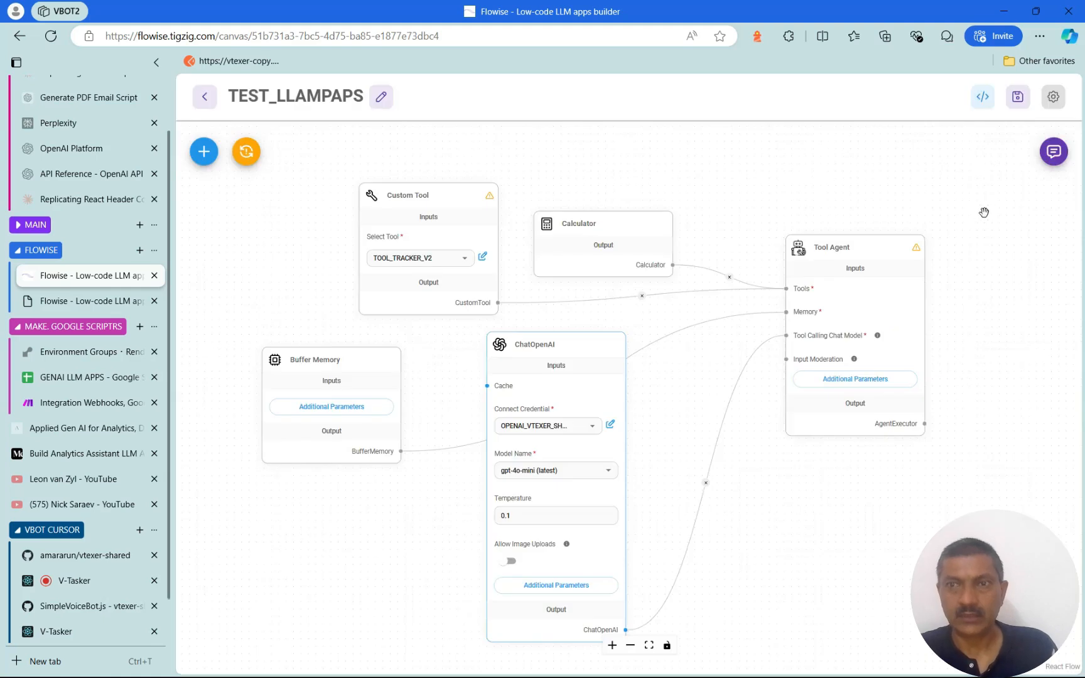
Save the chatflow and ask the VTEXER chatbot by voice to add the Vector Shift platform
click(1018, 96)
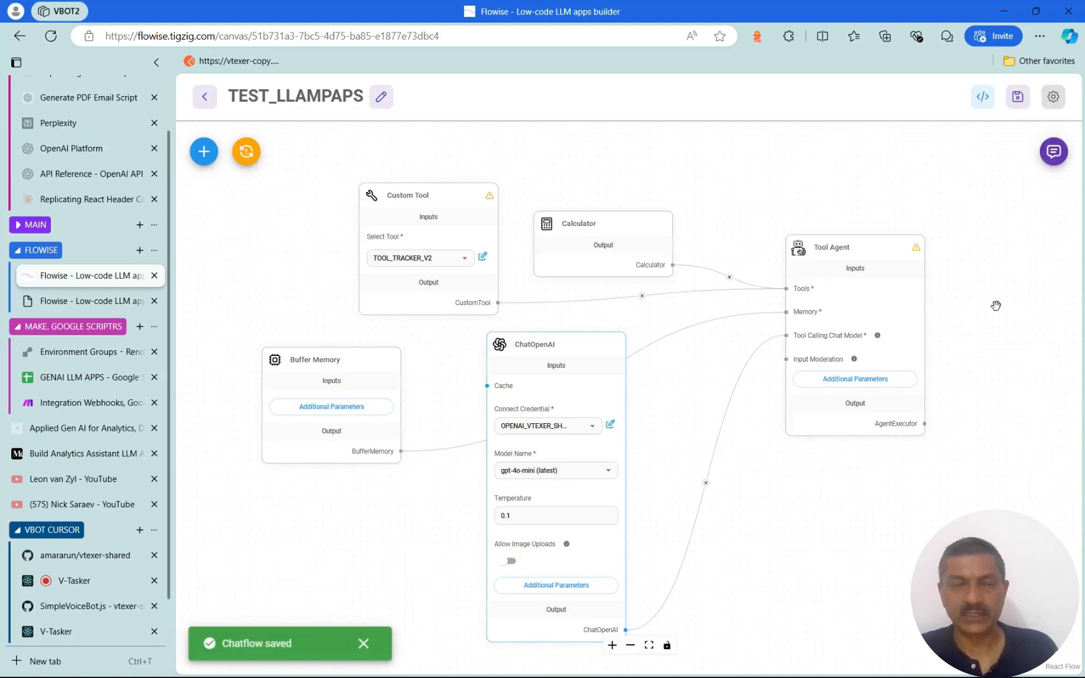
click(96, 302)
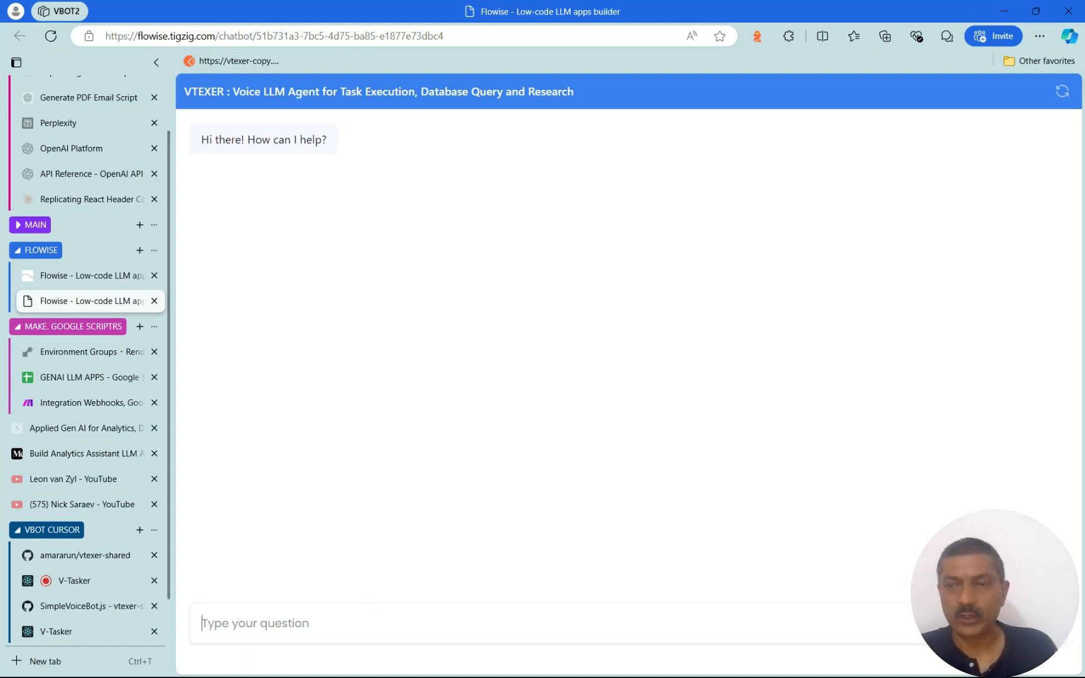
click(1022, 623)
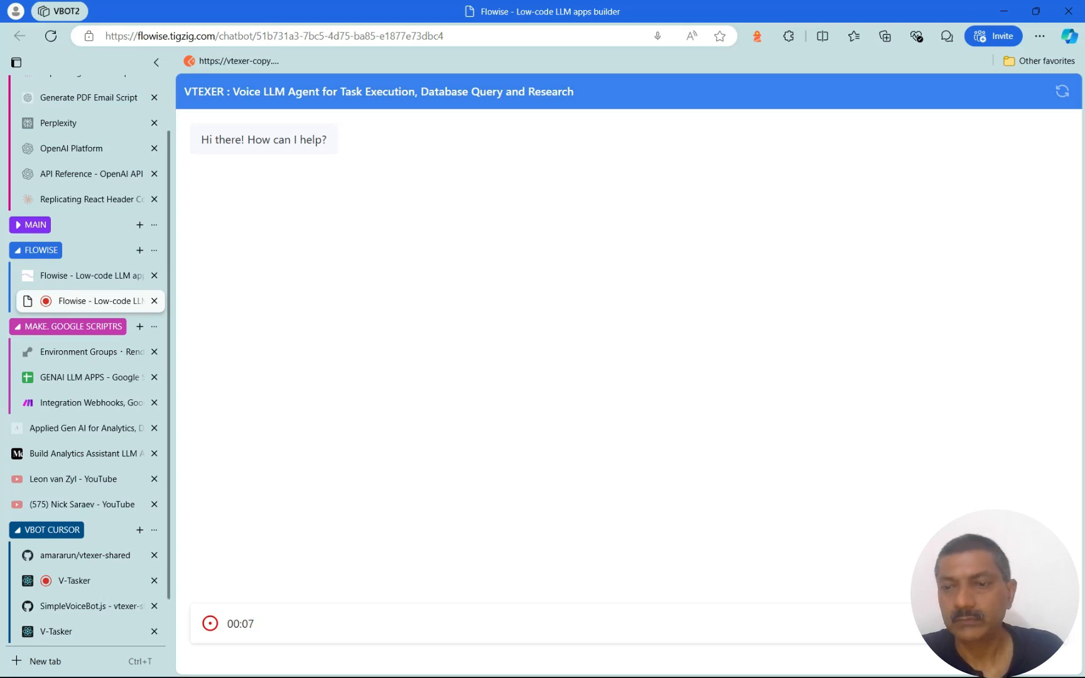
click(1030, 623)
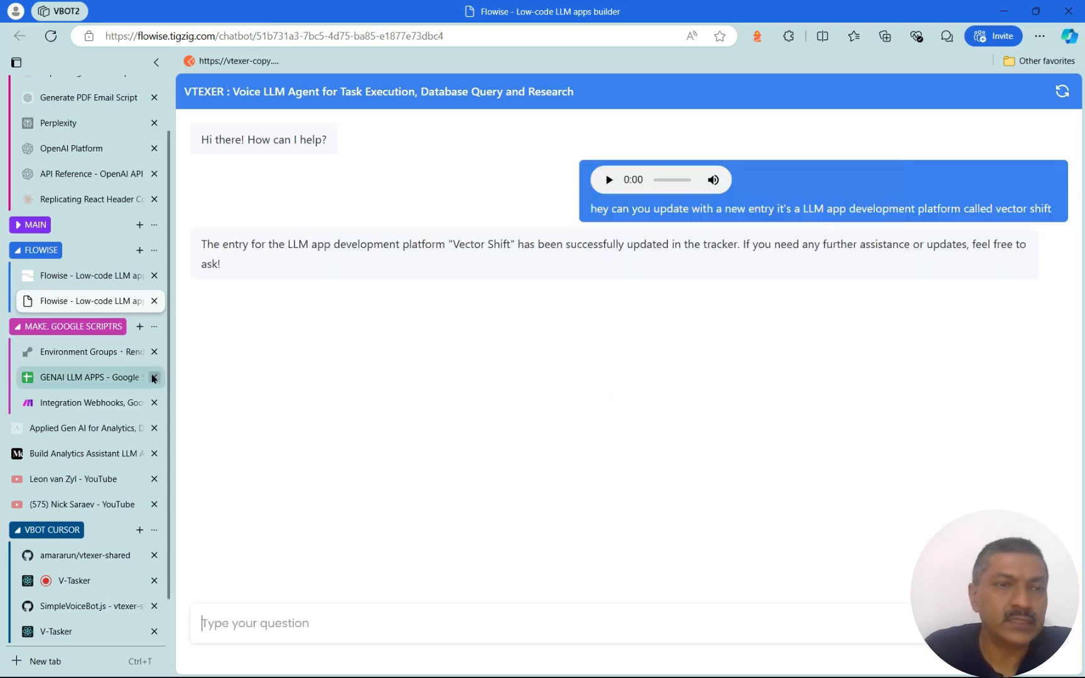
click(94, 378)
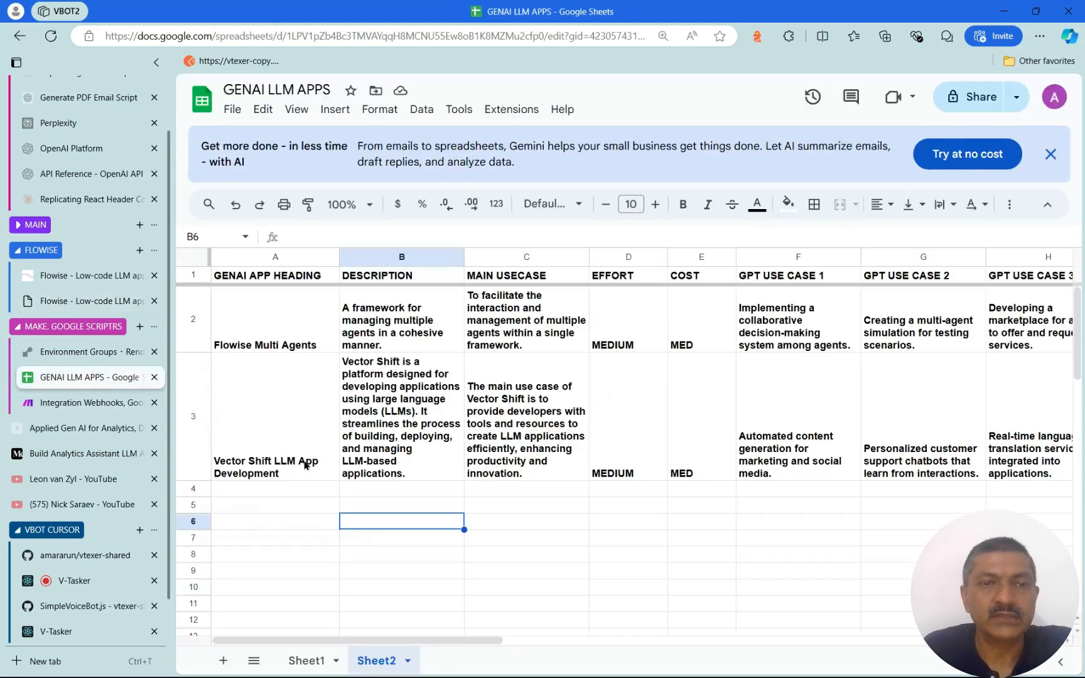
Inspect row 3's Vector Shift LLM App Development entry with MEDIUM effort and MED cost
click(276, 432)
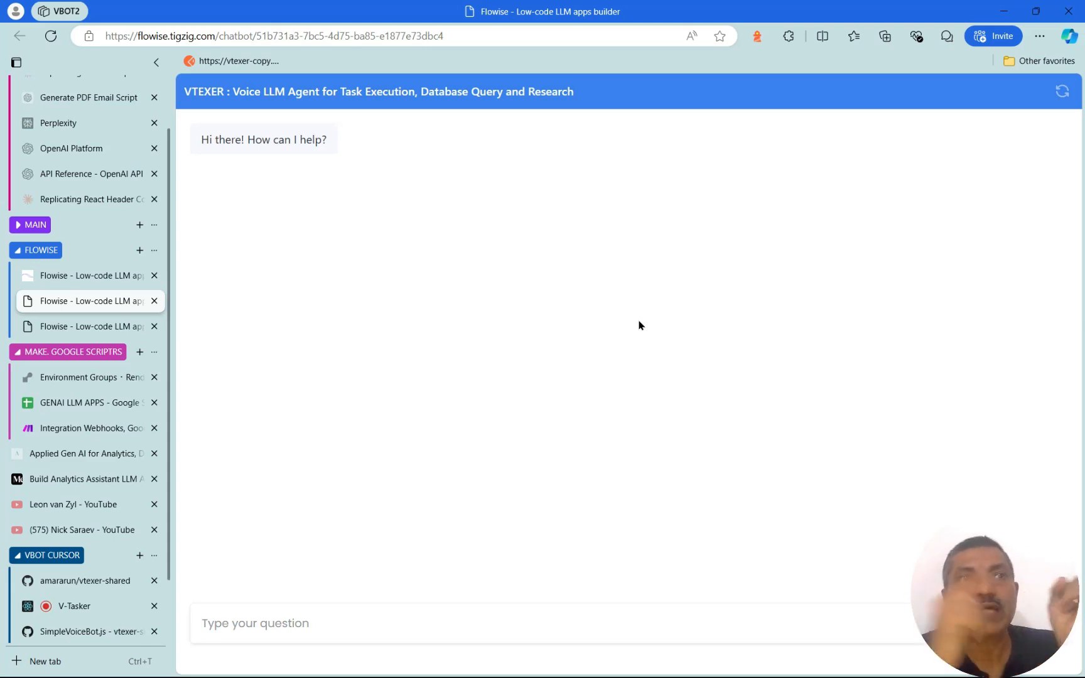
Review V-Tasker's LVectorShift reply listing three use cases, MEDIUM effort and MED cost
click(106, 582)
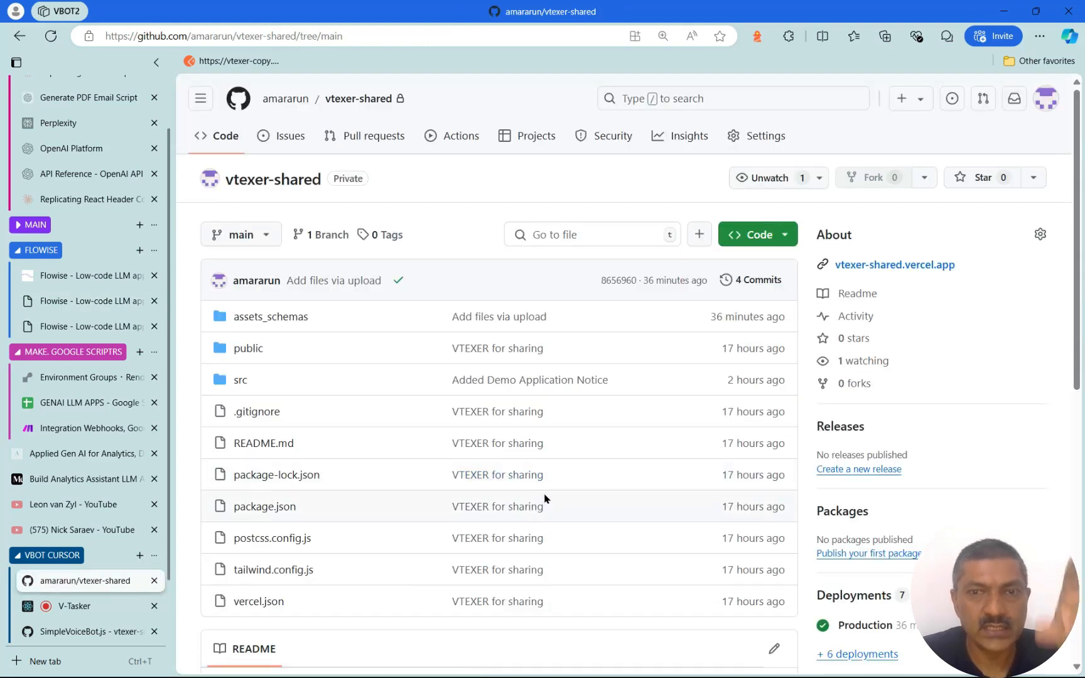
click(90, 605)
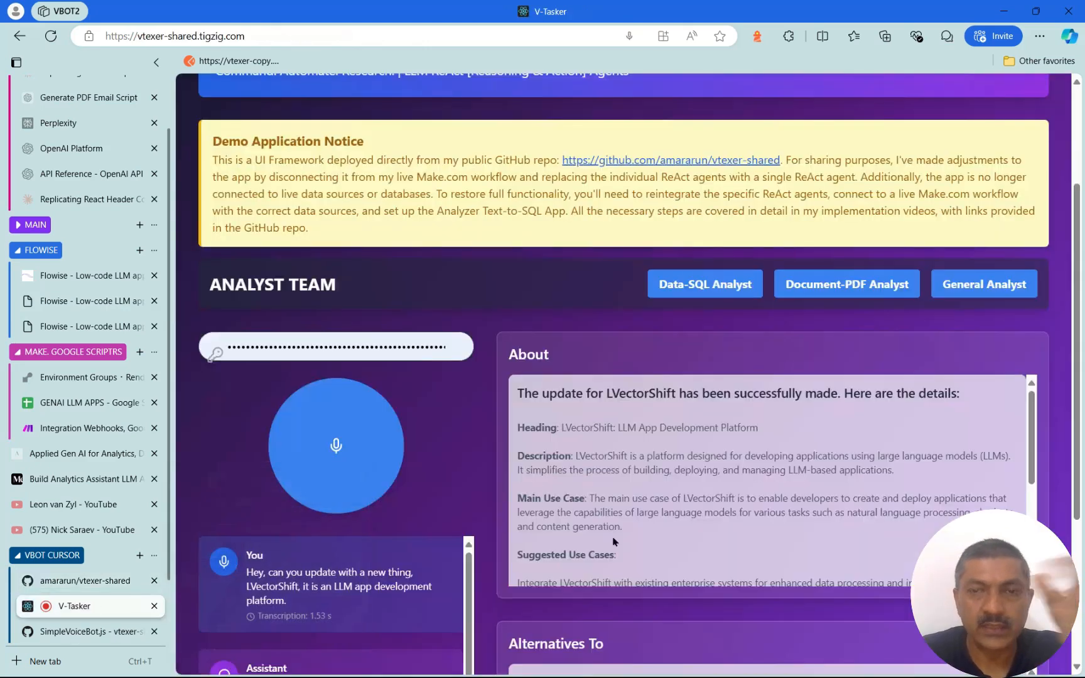
scroll(628, 533, up, 2)
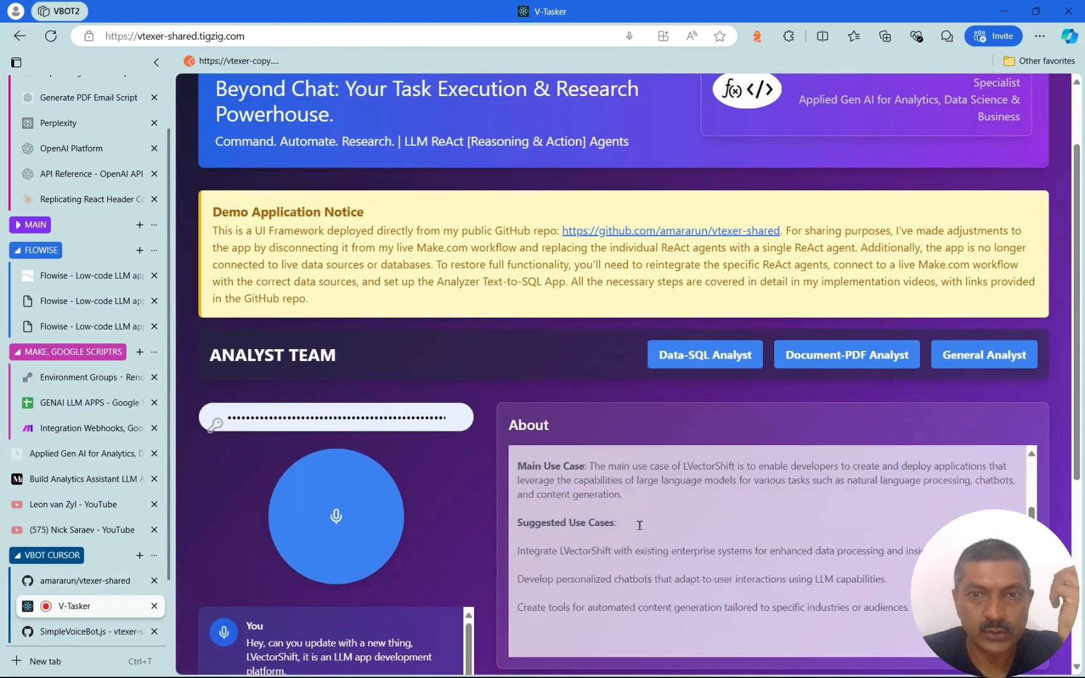
scroll(639, 526, down, 3)
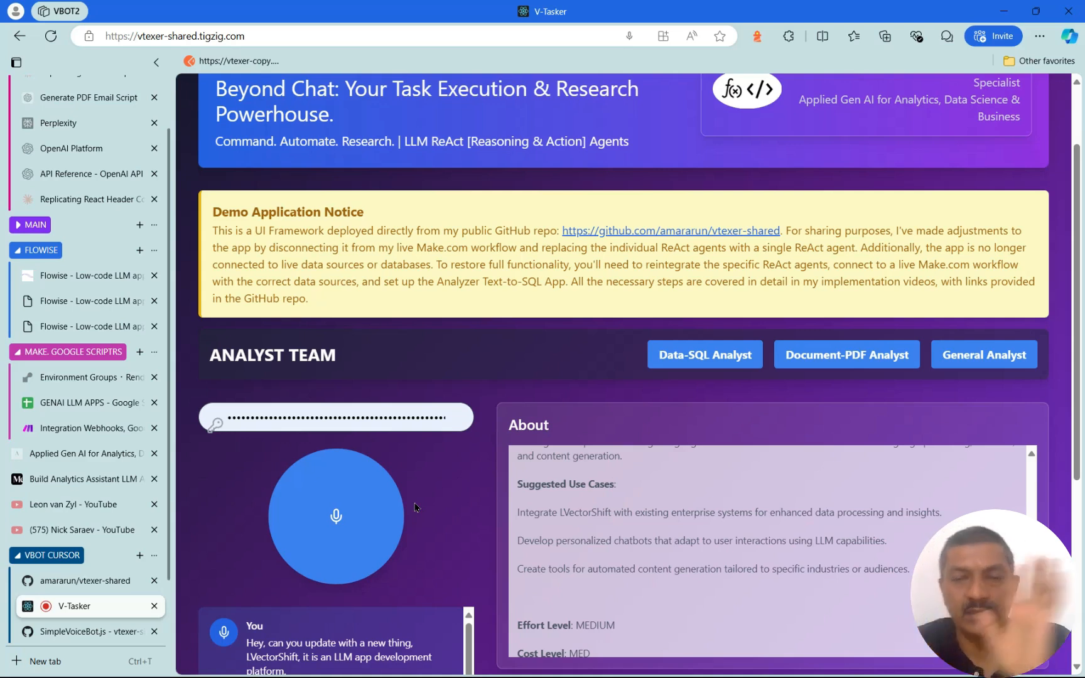
scroll(380, 382, down, 2)
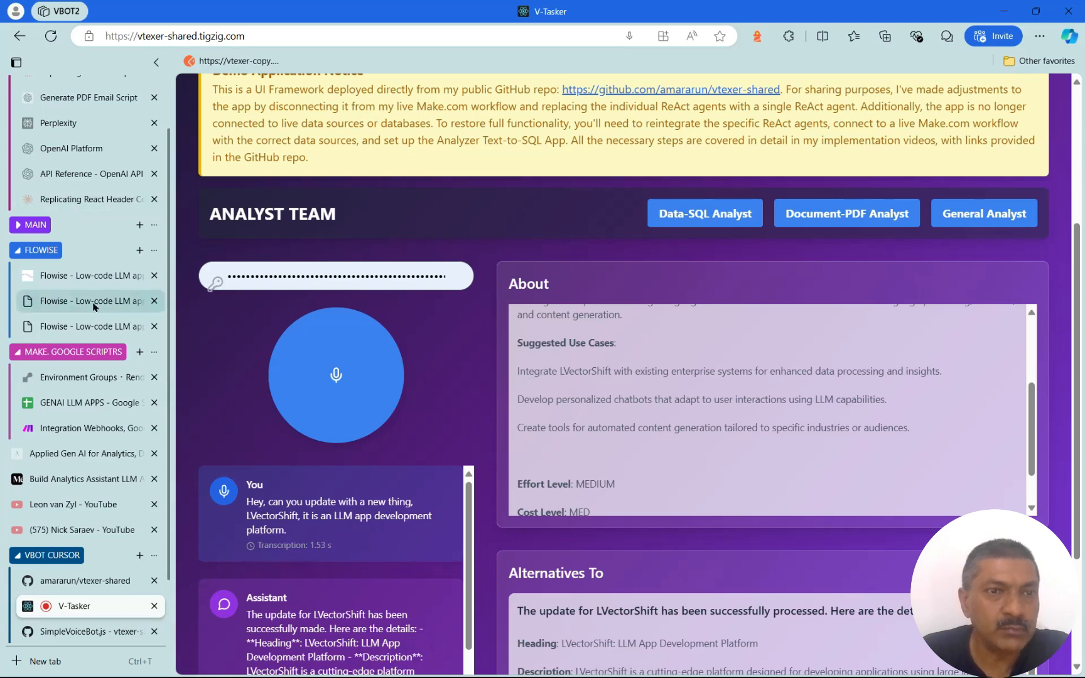
Copy the TEST_LLAMPAPS chatflow's prediction API URL from its cURL API example
click(88, 283)
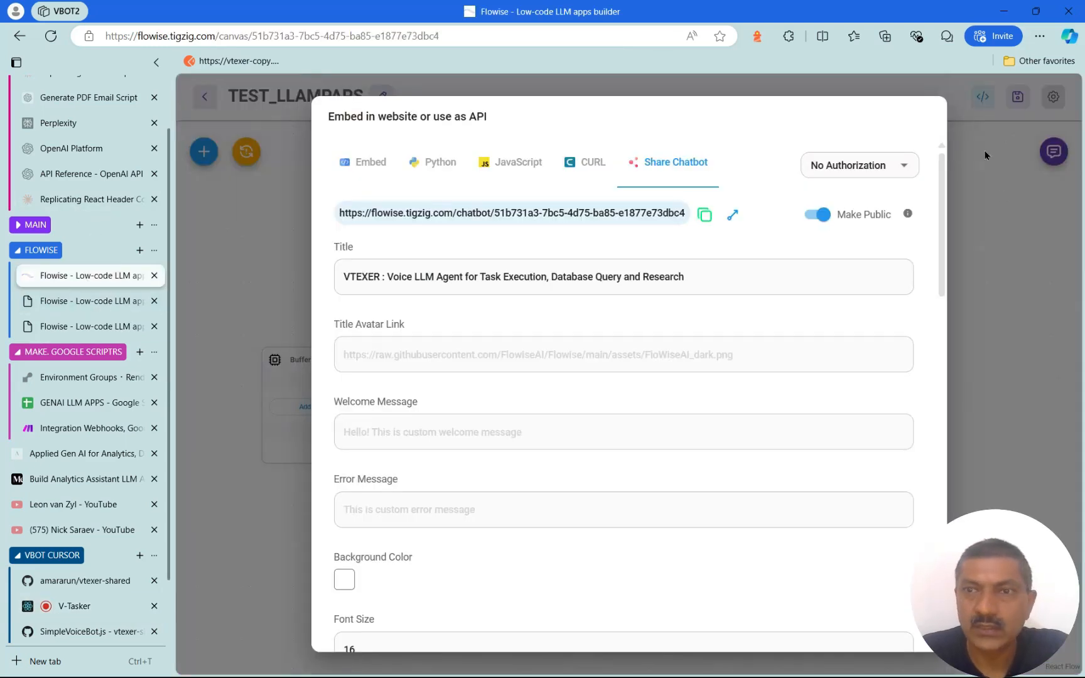
click(987, 248)
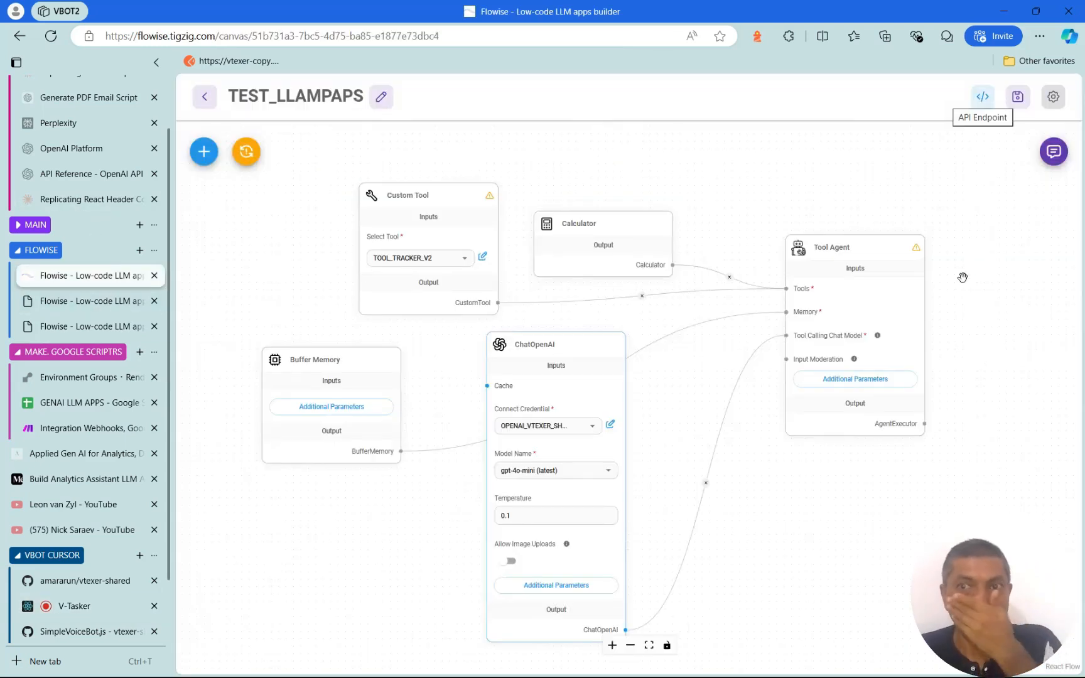
click(983, 96)
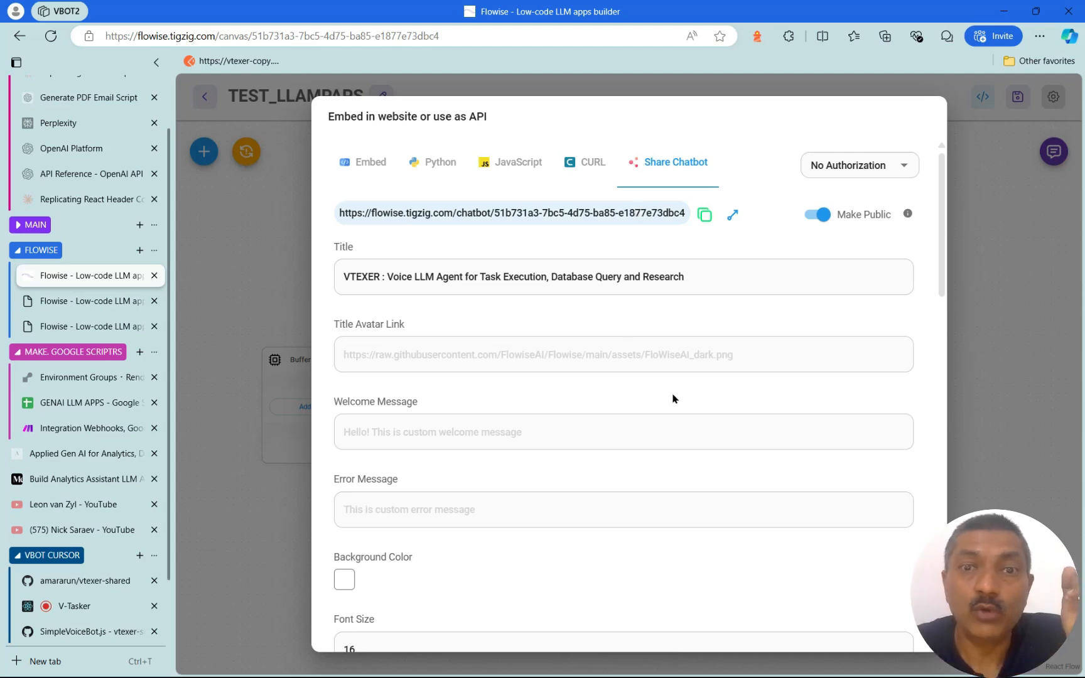
click(590, 166)
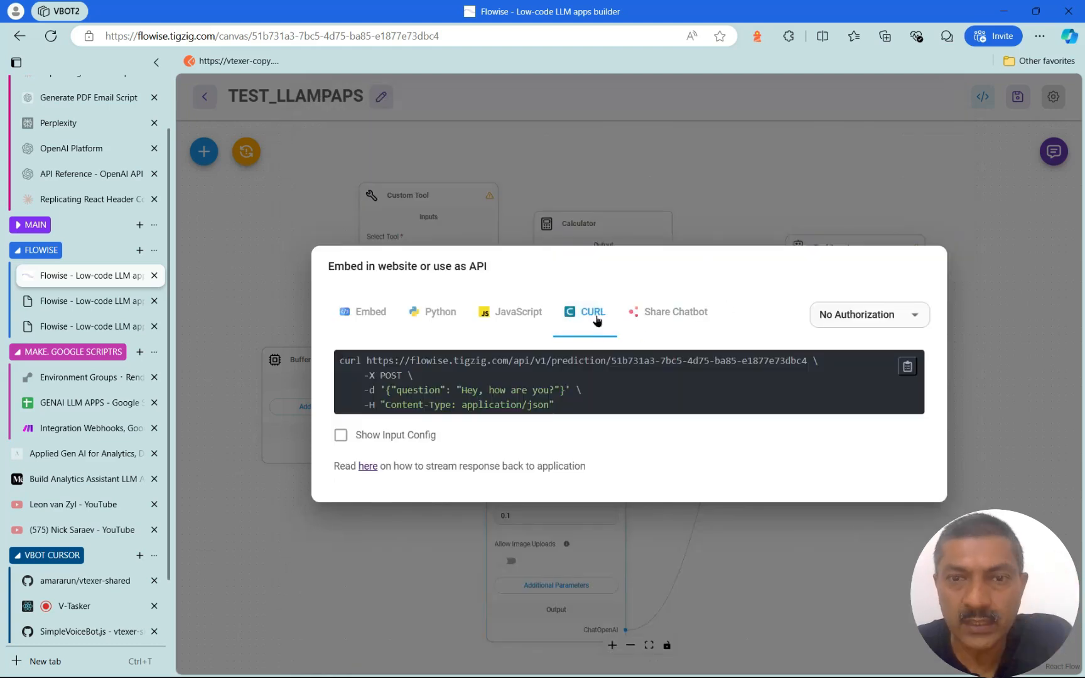
drag(368, 361, 809, 370)
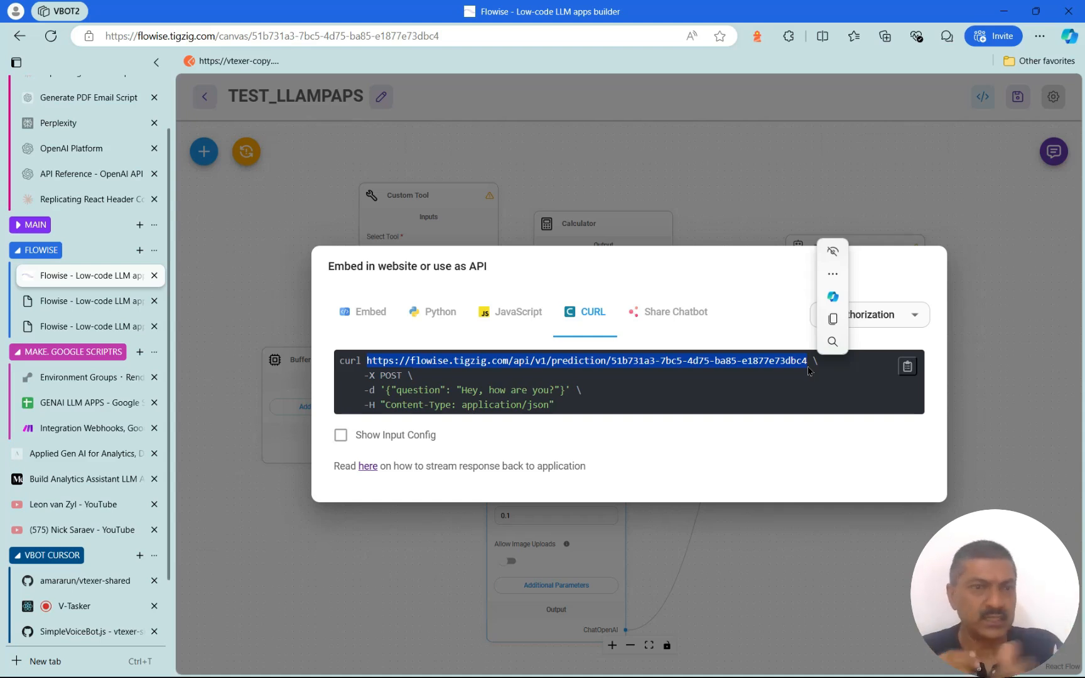
click(774, 384)
drag(369, 361, 810, 367)
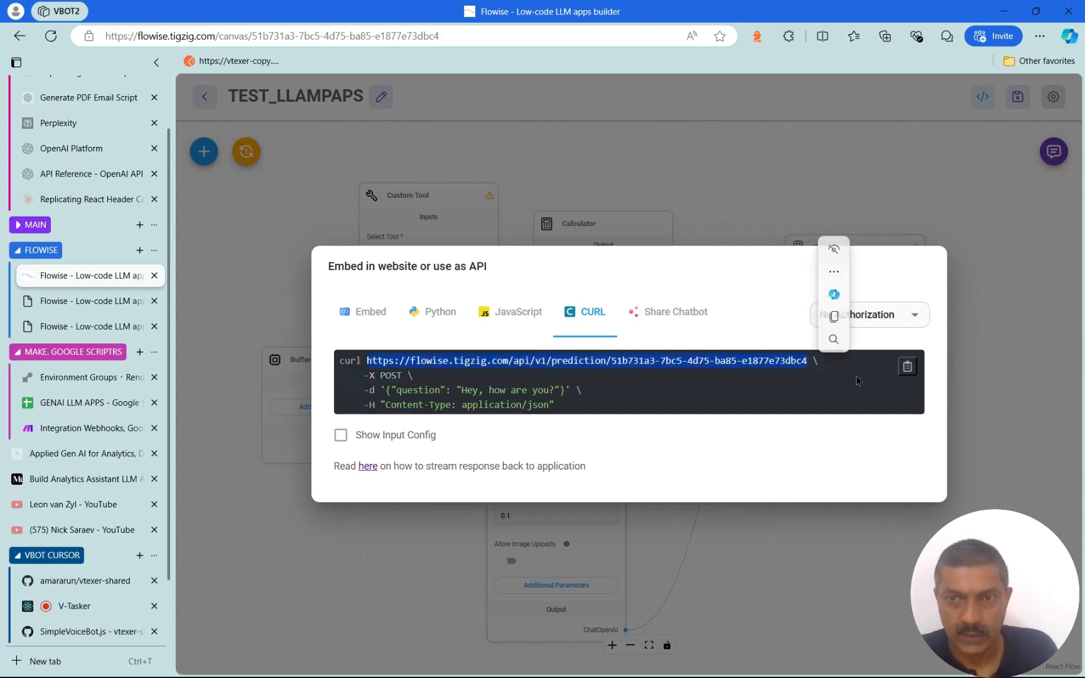
key(ctrl+c)
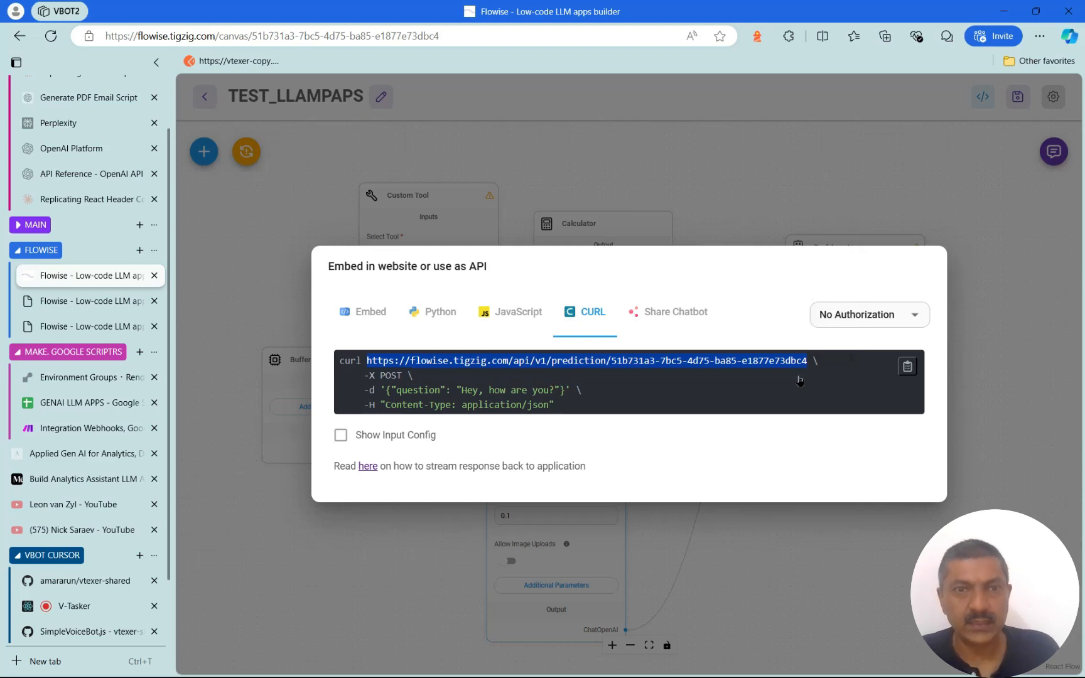
key(Escape)
Open the vtexer-shared Codespace and stop the running development server
click(72, 587)
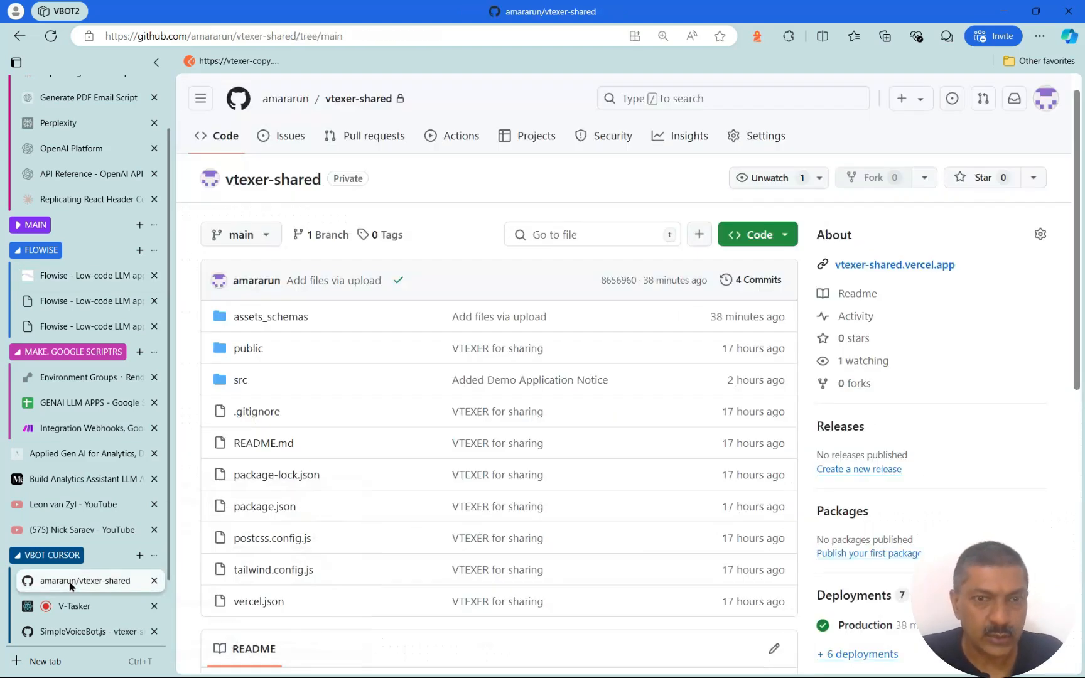
scroll(94, 586, down, 1)
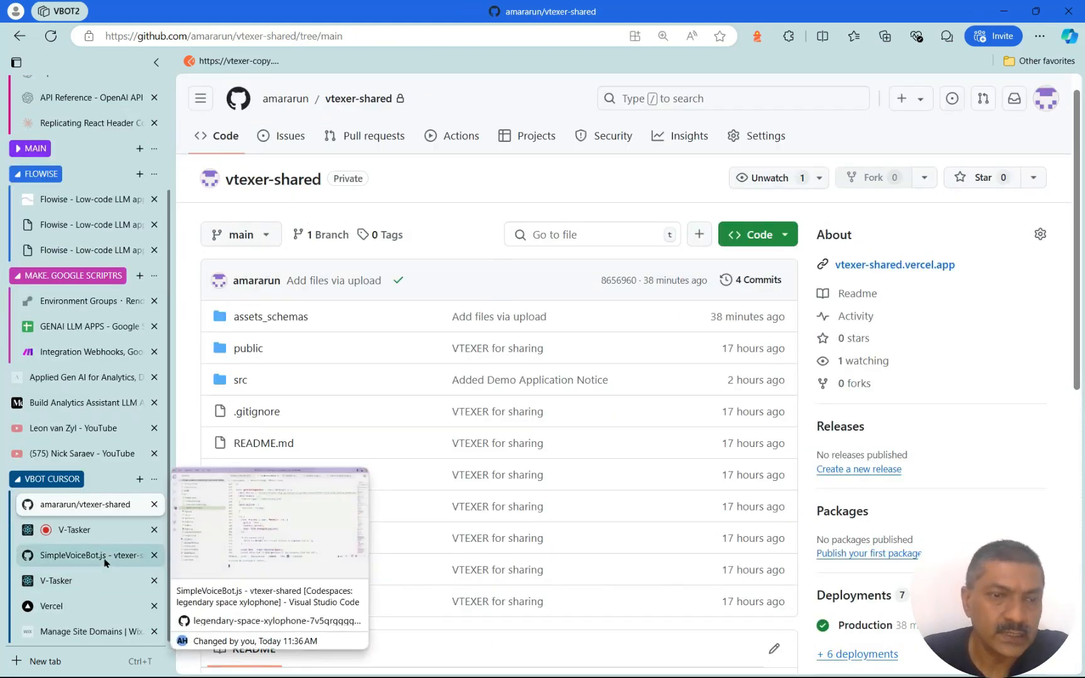
click(88, 555)
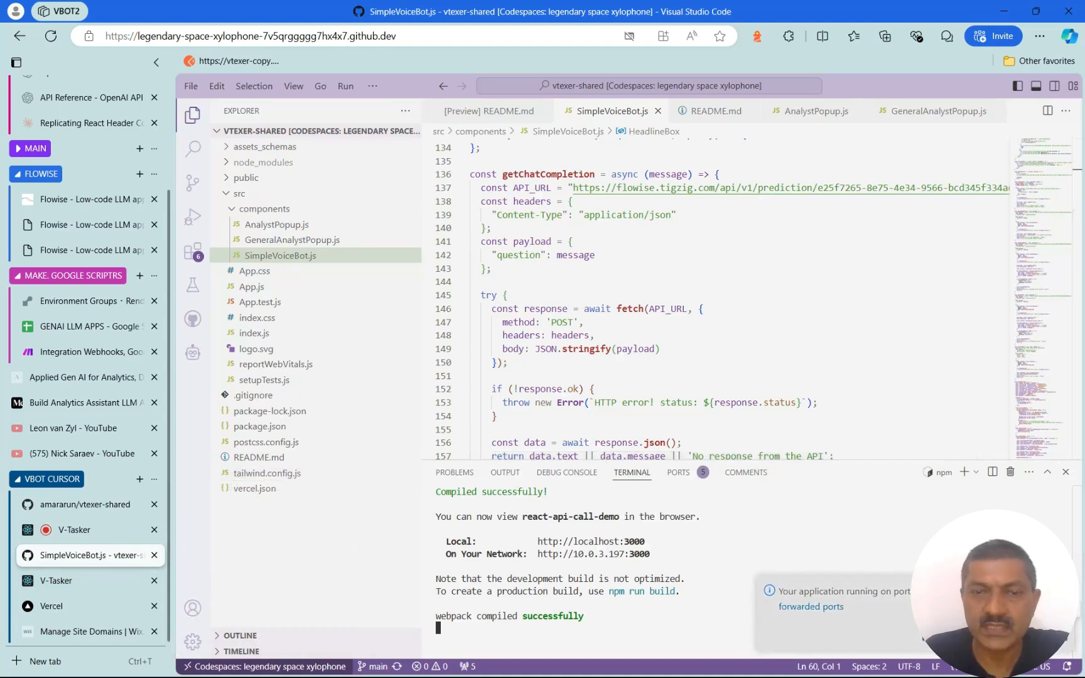
key(ctrl+c)
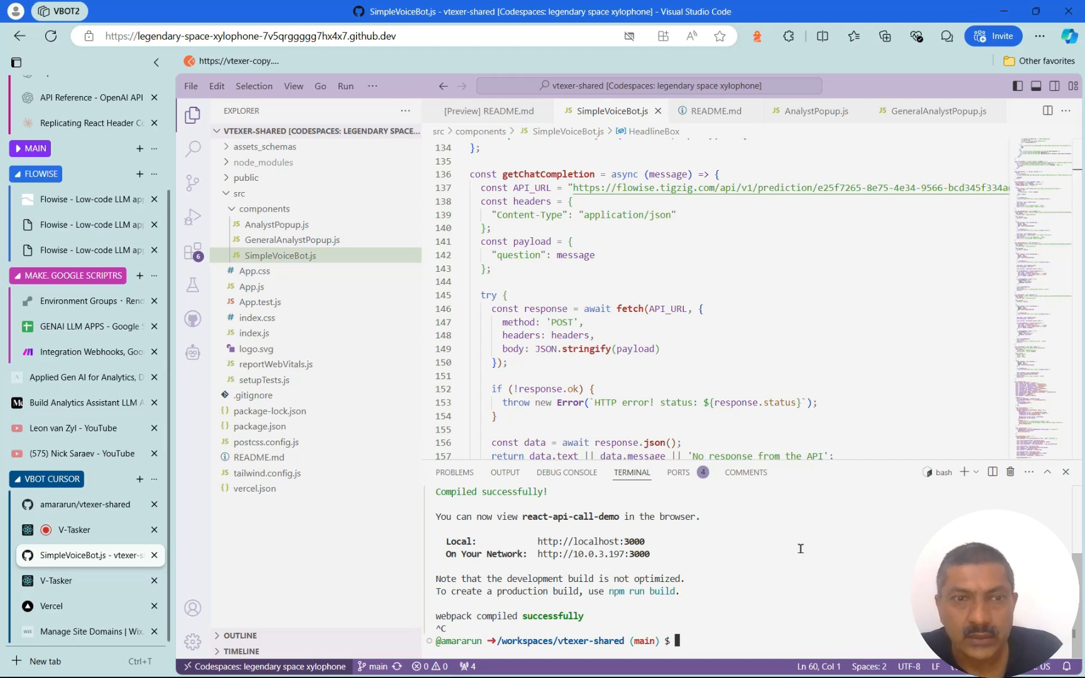
Browse the component files and locate API_URL in SimpleVoiceBot.js's getChatCompletion function
click(279, 224)
click(286, 240)
click(311, 255)
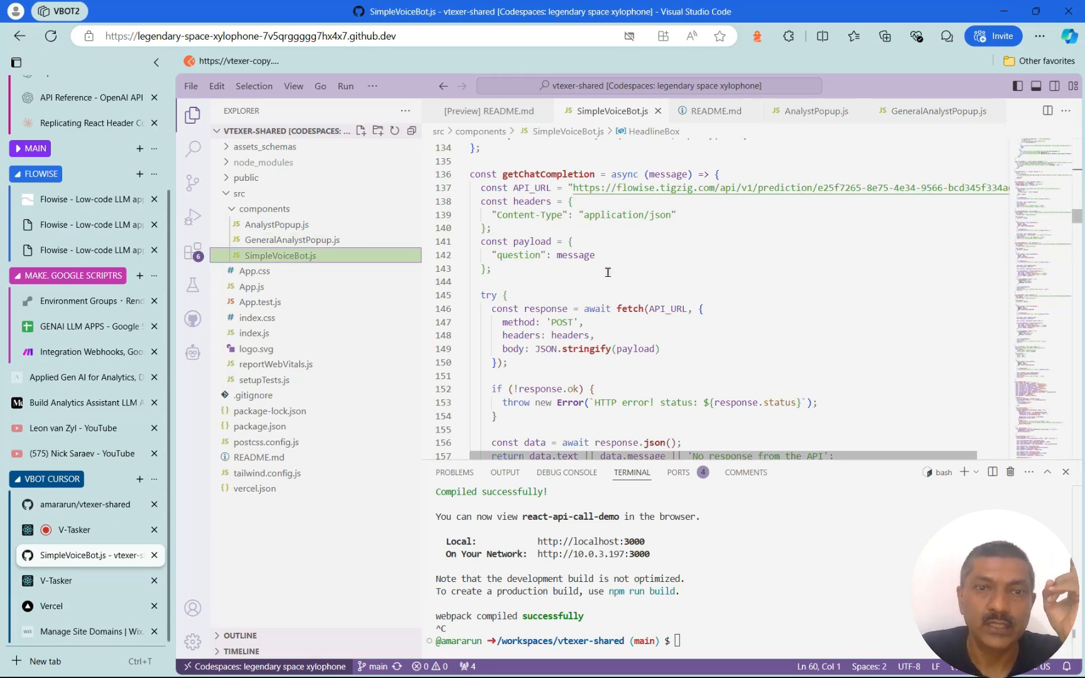
click(193, 353)
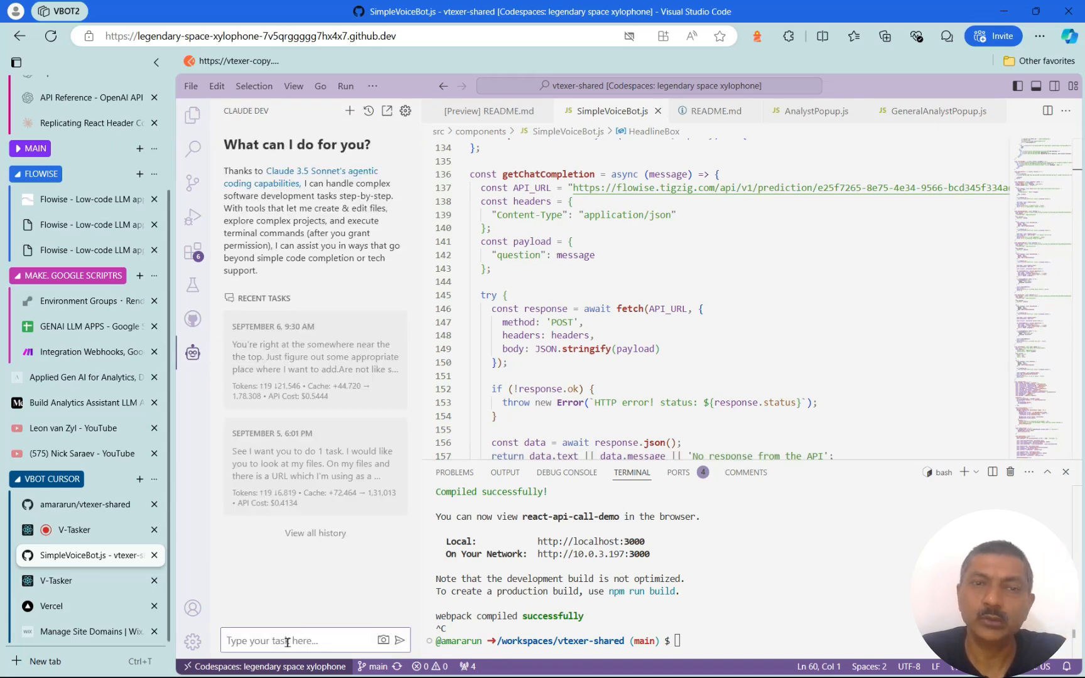
click(193, 115)
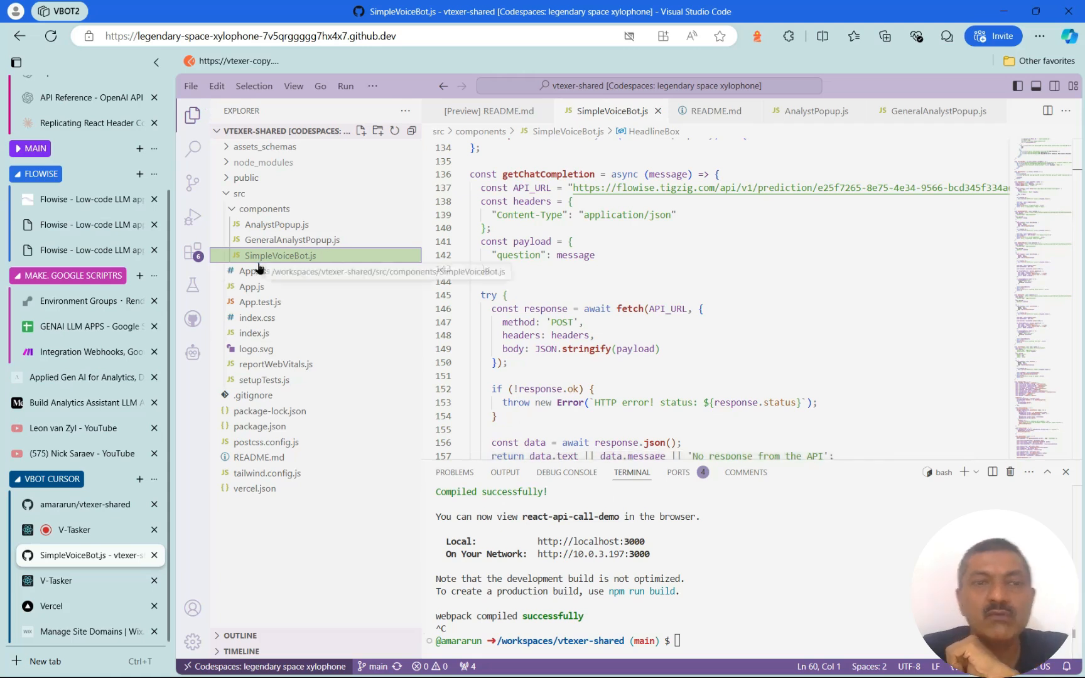
click(647, 308)
click(627, 228)
scroll(626, 230, up, 5)
mouse_move(1077, 208)
mouse_down()
mouse_move(1081, 123)
mouse_move(1078, 217)
mouse_up()
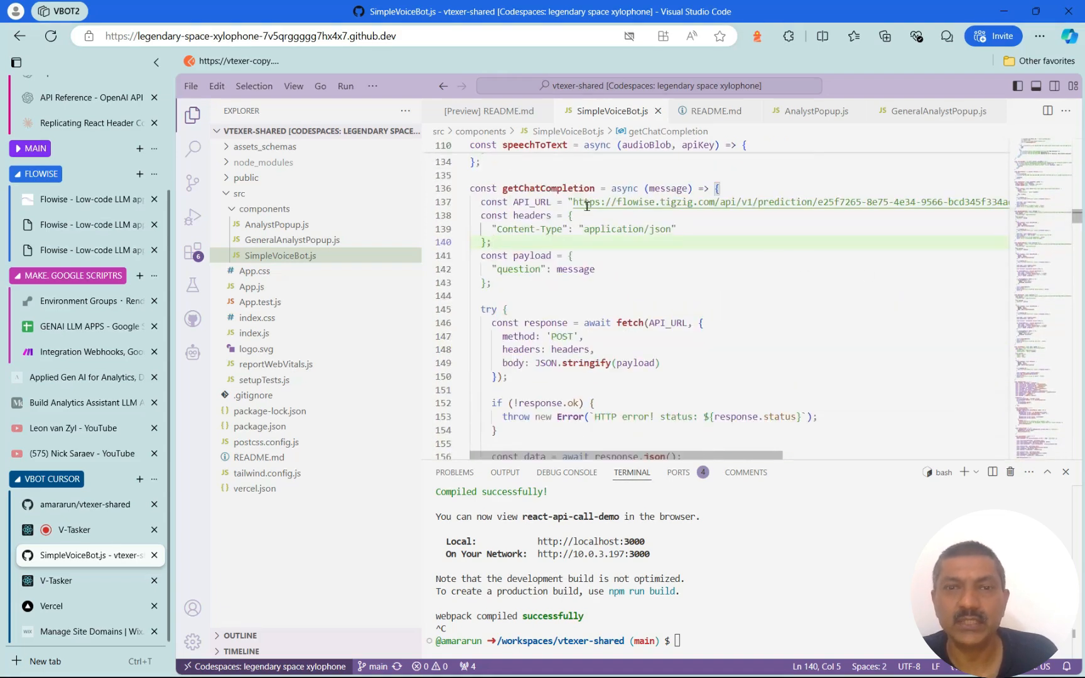
Replace the old API_URL in SimpleVoiceBot.js with the new Flowise prediction URL
mouse_move(615, 456)
mouse_down()
mouse_move(710, 463)
mouse_move(633, 463)
mouse_up()
click(537, 203)
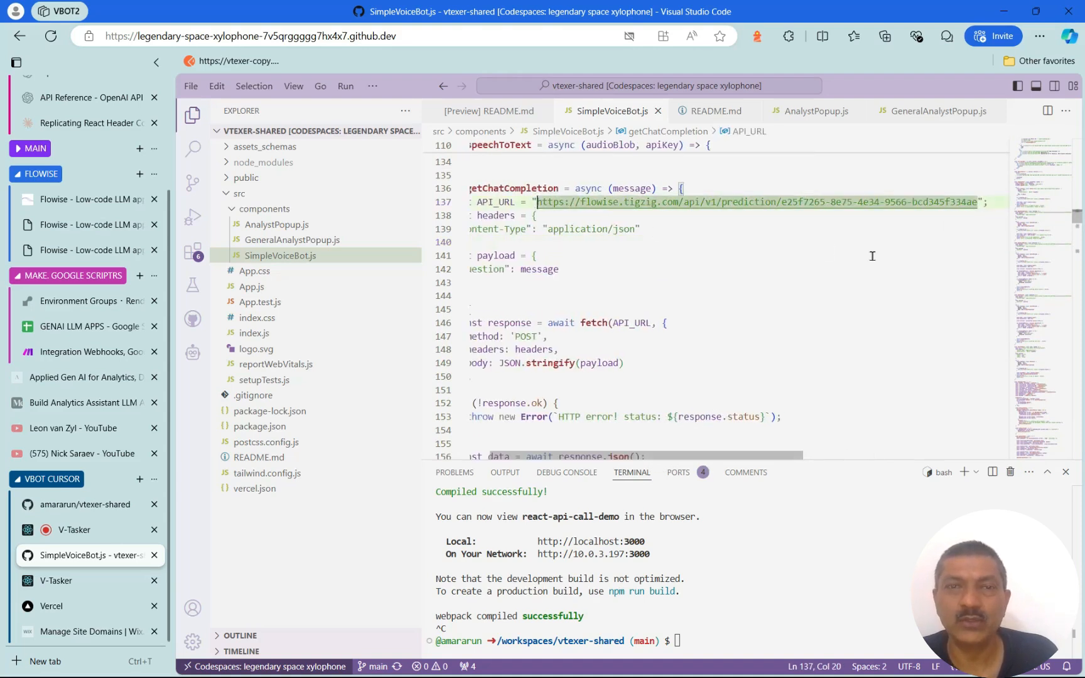
scroll(891, 282, up, 1)
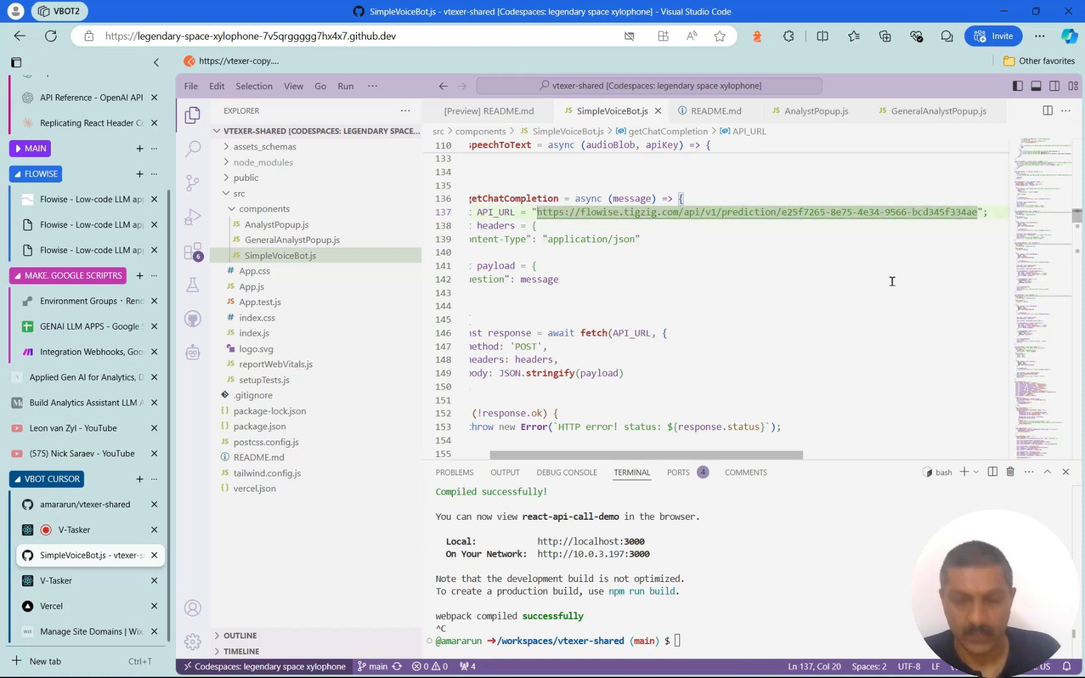
key(ctrl+v)
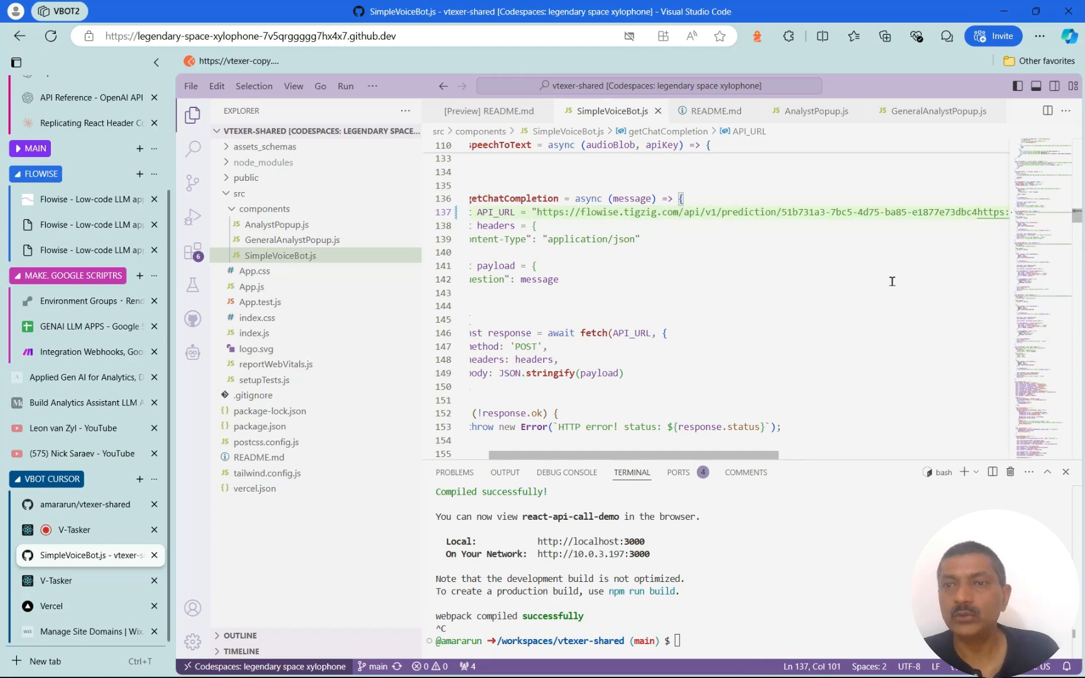
key(ctrl+z)
key(shift+Right)
key(shift+Right)
key(shift+Right)
key(shift+Right)
key(shift+Right)
key(shift+Right)
key(shift+Right)
key(shift+Right)
key(shift+Right)
key(shift+Right)
key(shift+Right)
key(shift+Right)
key(shift+Right)
key(shift+Right)
key(shift+Right)
key(shift+Right)
key(shift+Right)
key(shift+Right)
key(shift+Right)
key(shift+Right)
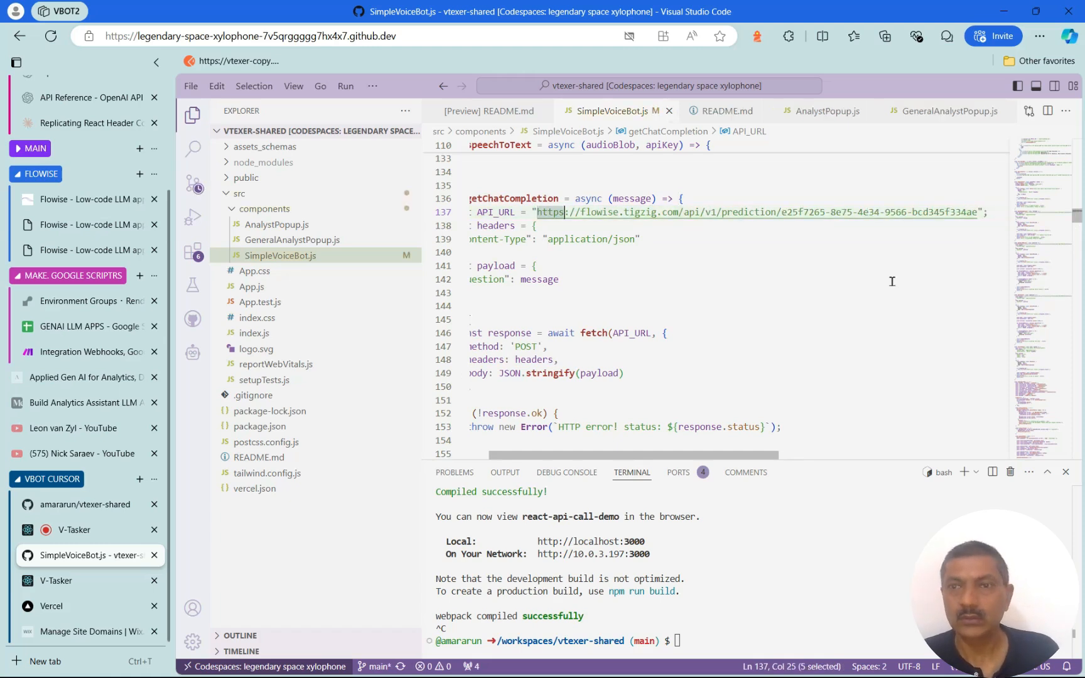
key(shift+Right)
key(shift+Right)
key(shift+Right)
key(shift+Right)
key(shift+Right)
key(shift+Right)
key(shift+Right)
key(shift+Right)
key(shift+Right)
key(shift+Right)
key(shift+Right)
key(shift+Right)
key(shift+Right)
key(shift+Right)
key(shift+Right)
key(shift+Right)
key(shift+Right)
key(shift+Right)
key(shift+Right)
key(shift+Right)
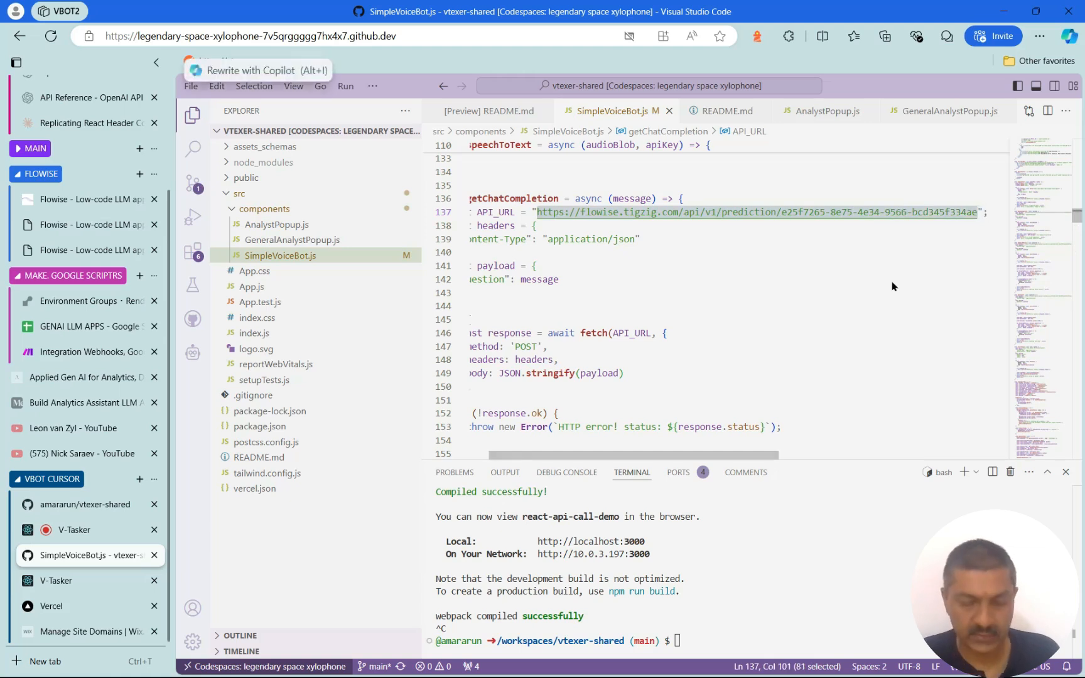
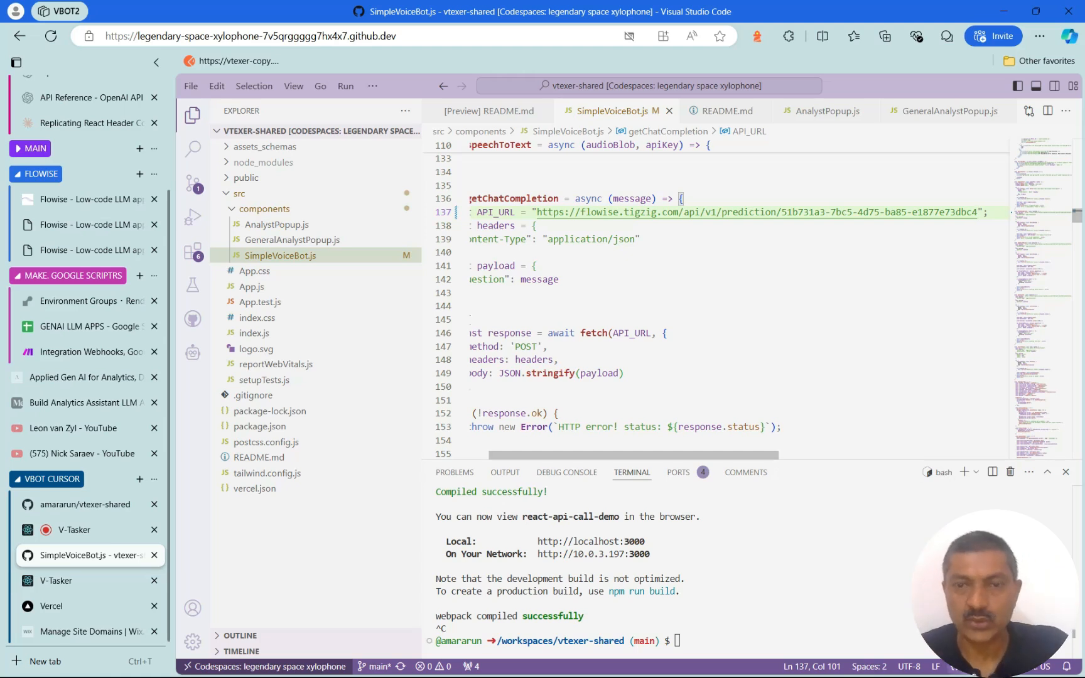
click(690, 309)
Restart the app locally with npm start in the terminal
click(702, 642)
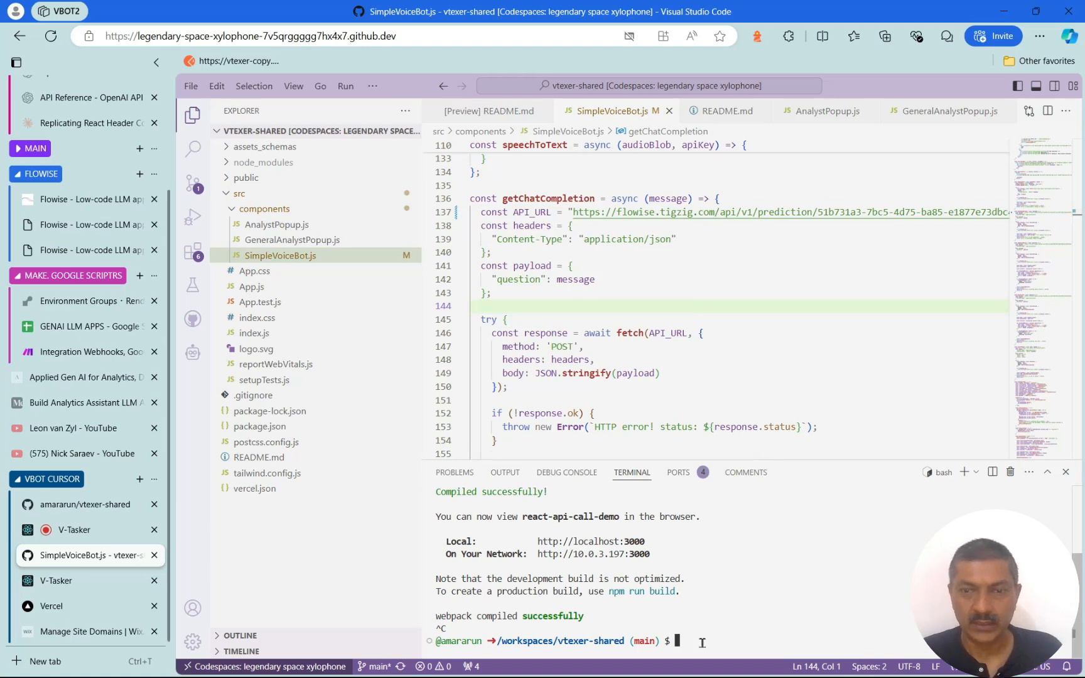
text(npm)
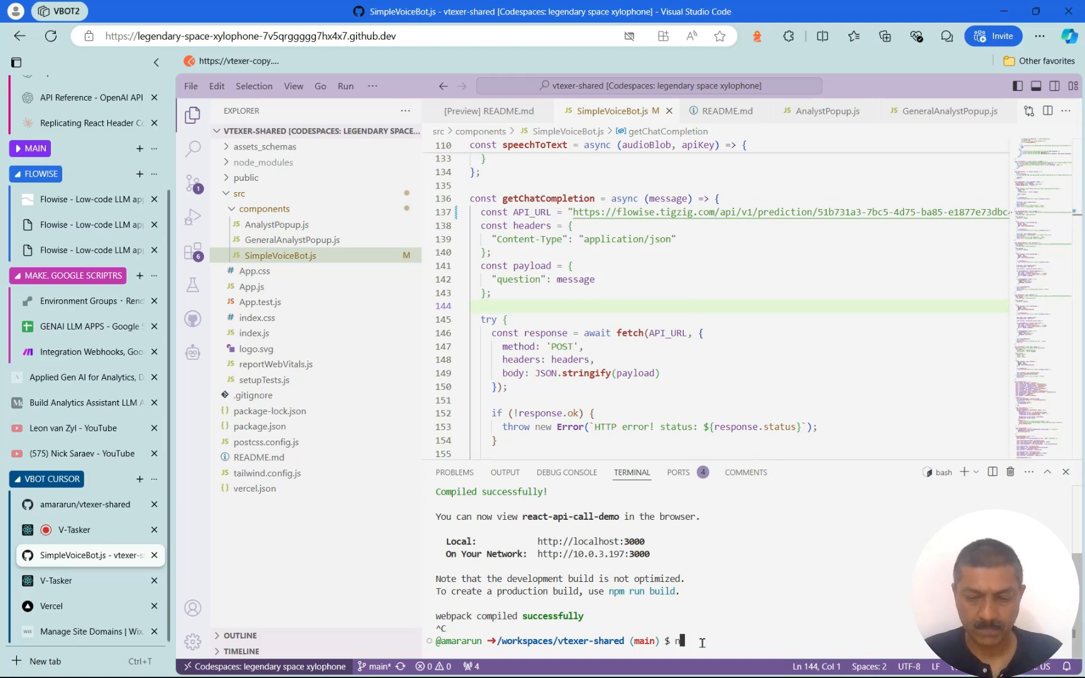
text( start)
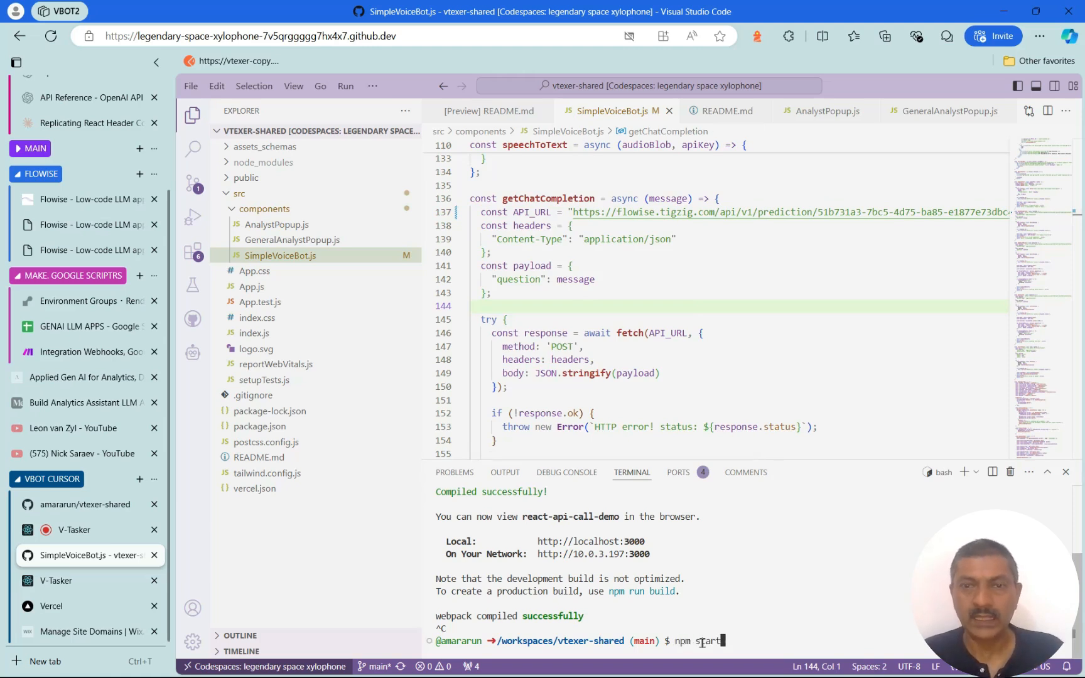
key(Return)
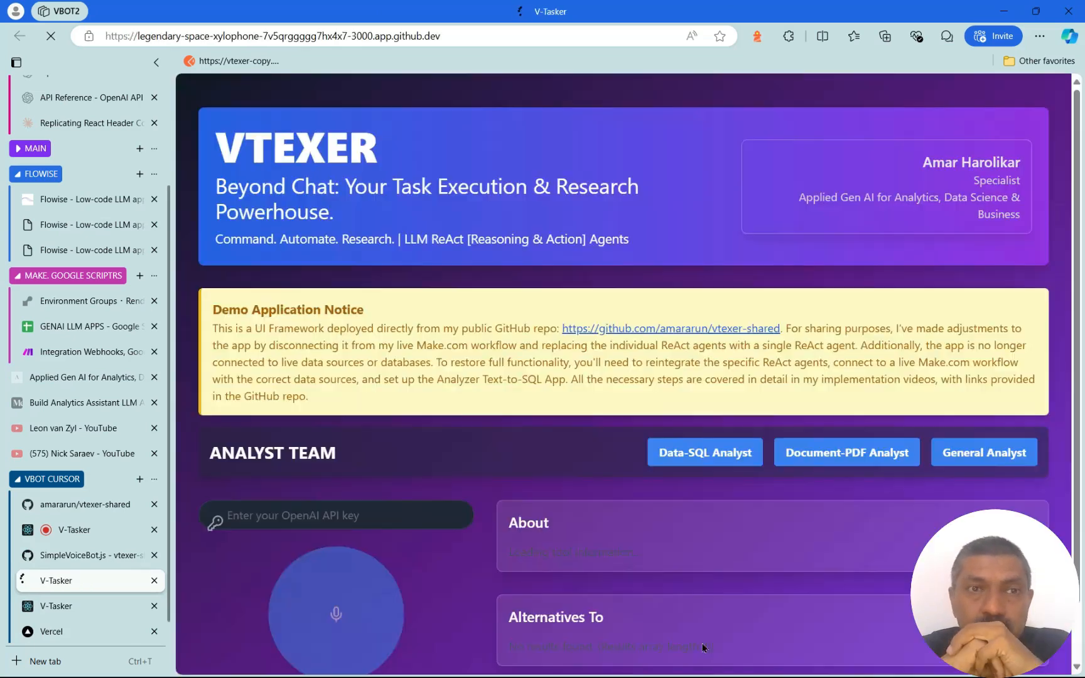
Check the GENAI LLM APPS sheet, then paste the OpenAI API key into V-Tasker
click(71, 327)
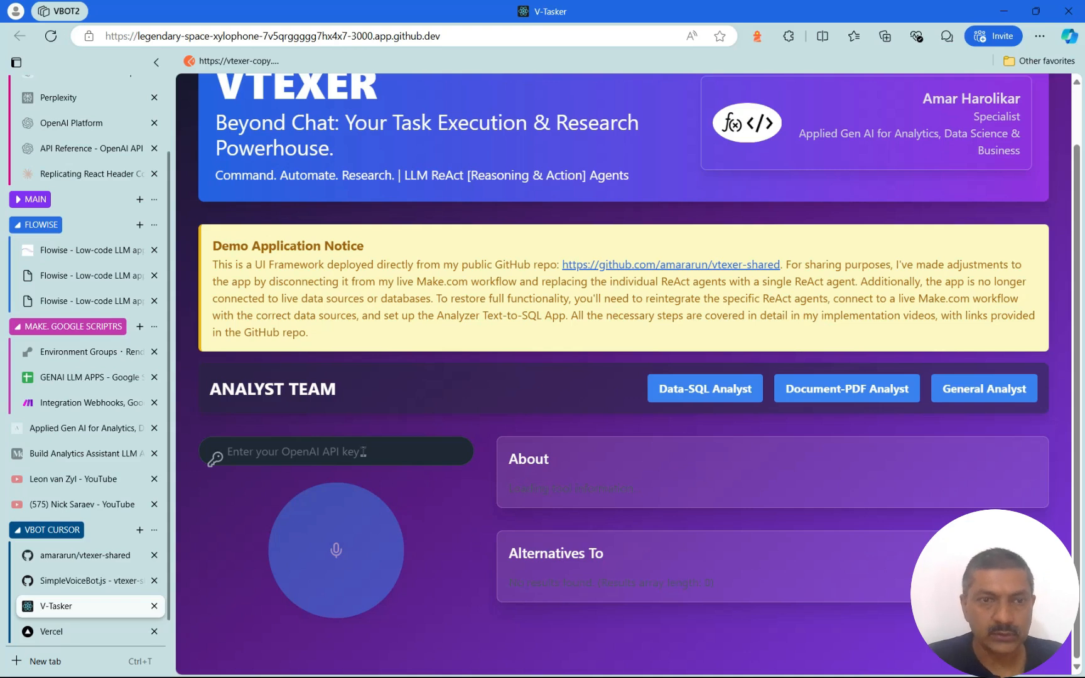
click(363, 452)
key(ctrl+v)
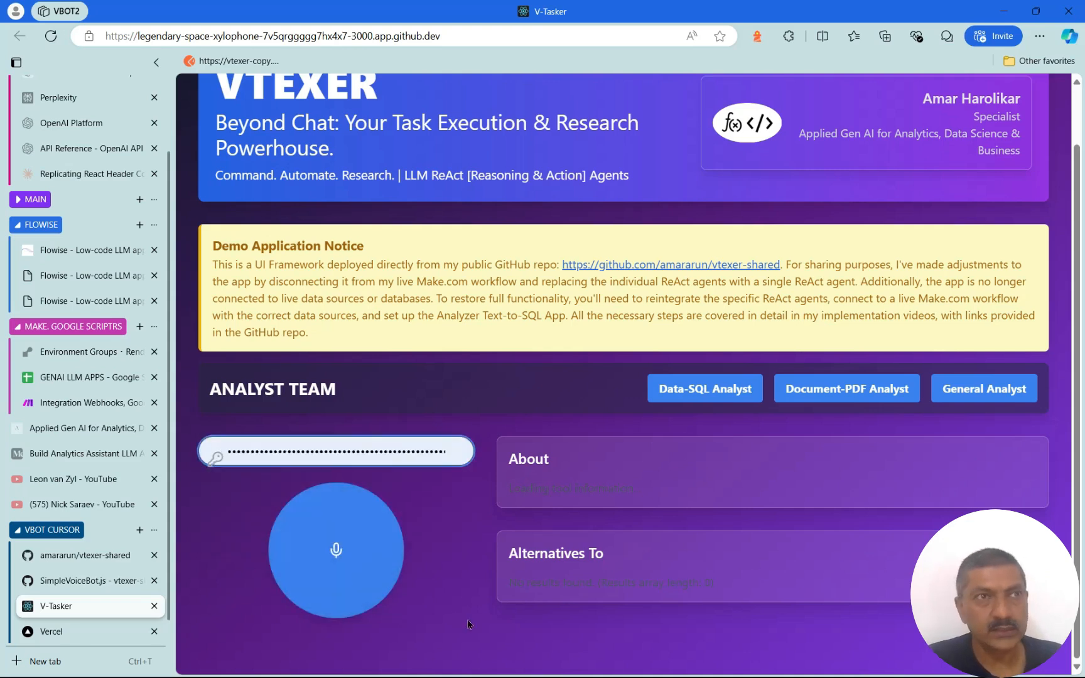
Record a voice request for an Update for Gina.ai entry and check the sheet
click(335, 549)
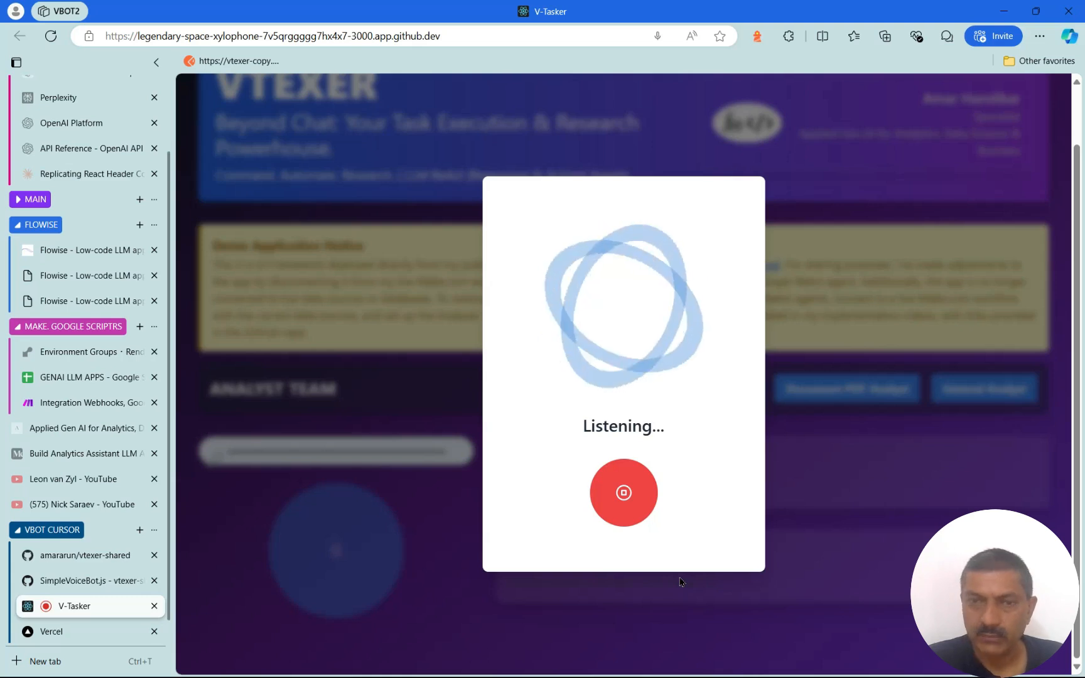
click(622, 507)
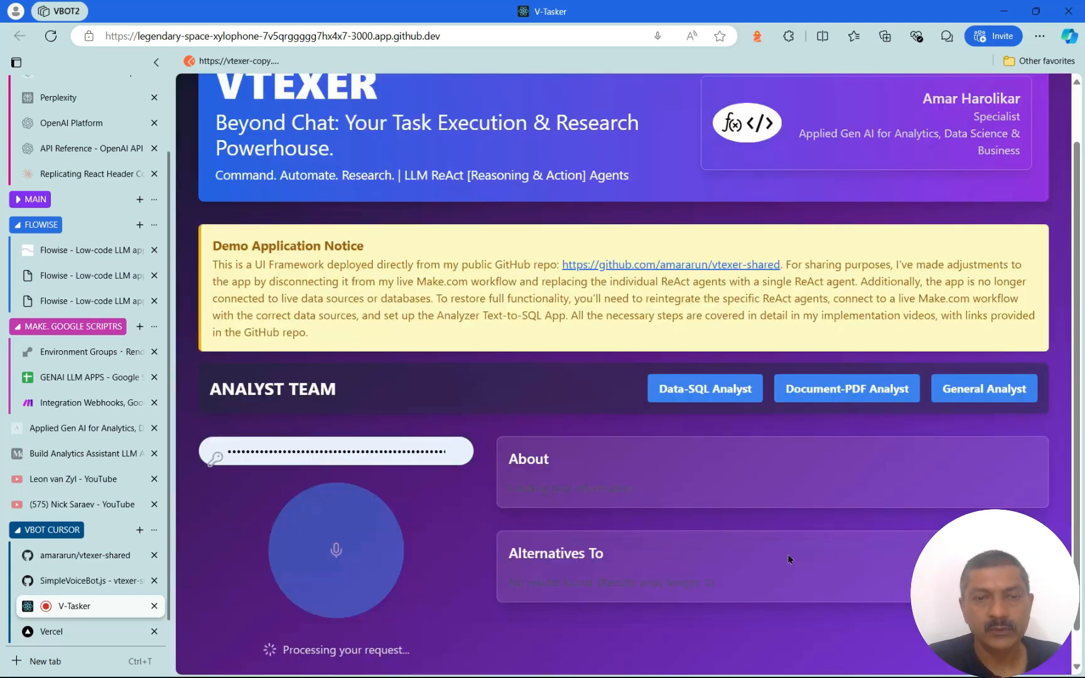
scroll(781, 553, down, 1)
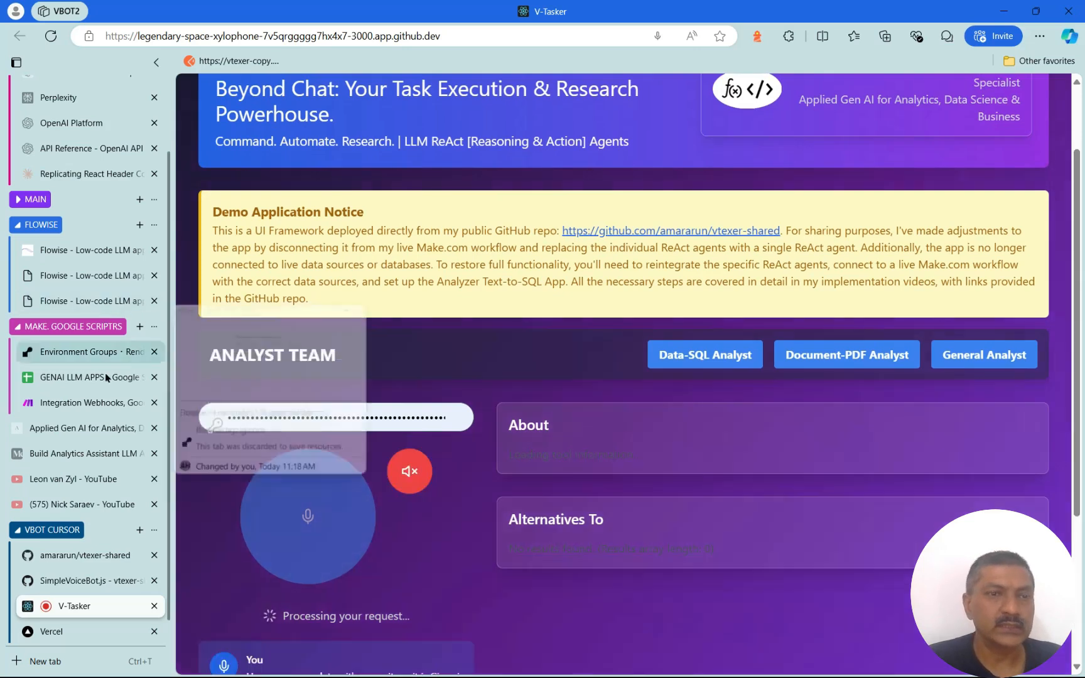
click(80, 377)
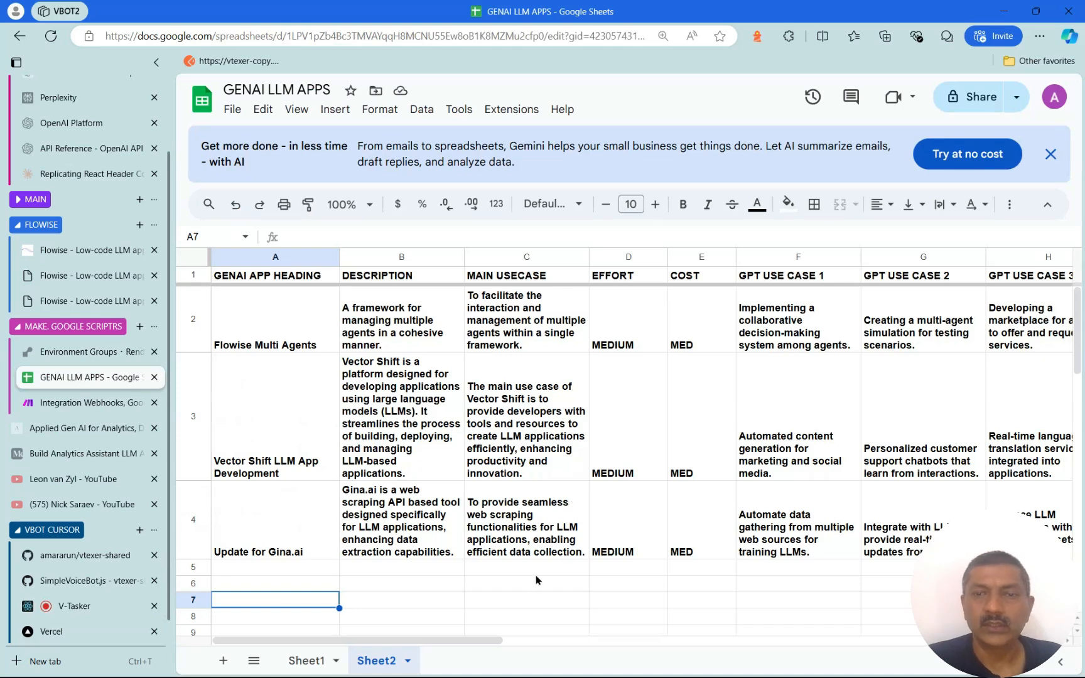
Compare the new Update for Gina.ai row with the Vector Shift row, then return to SimpleVoiceBot.js
click(295, 534)
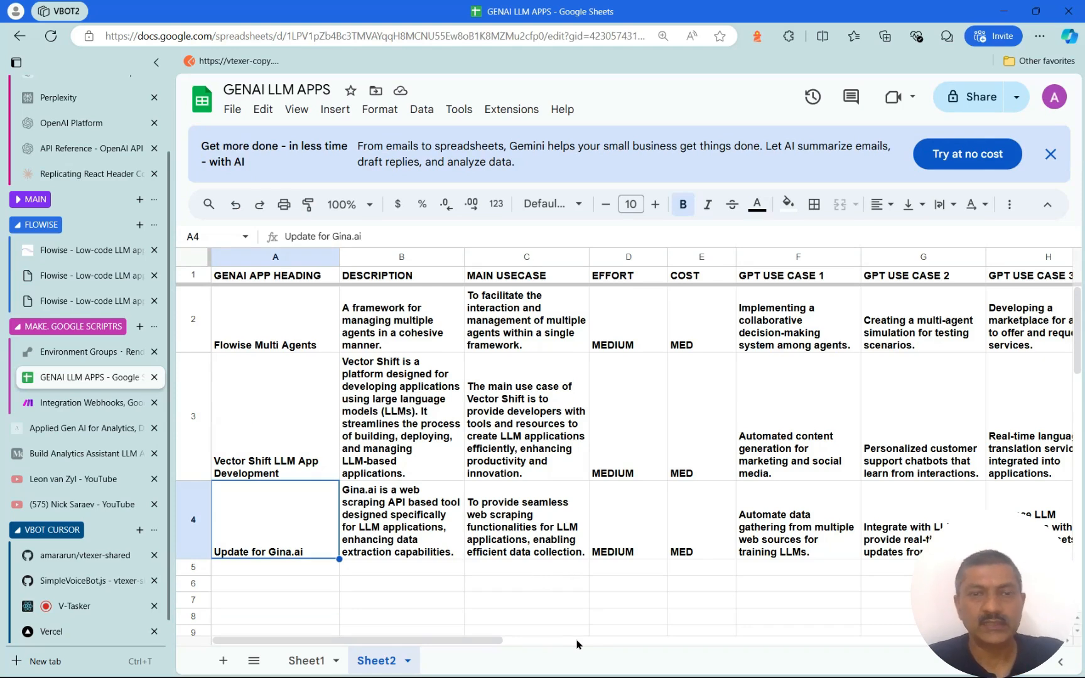
click(272, 417)
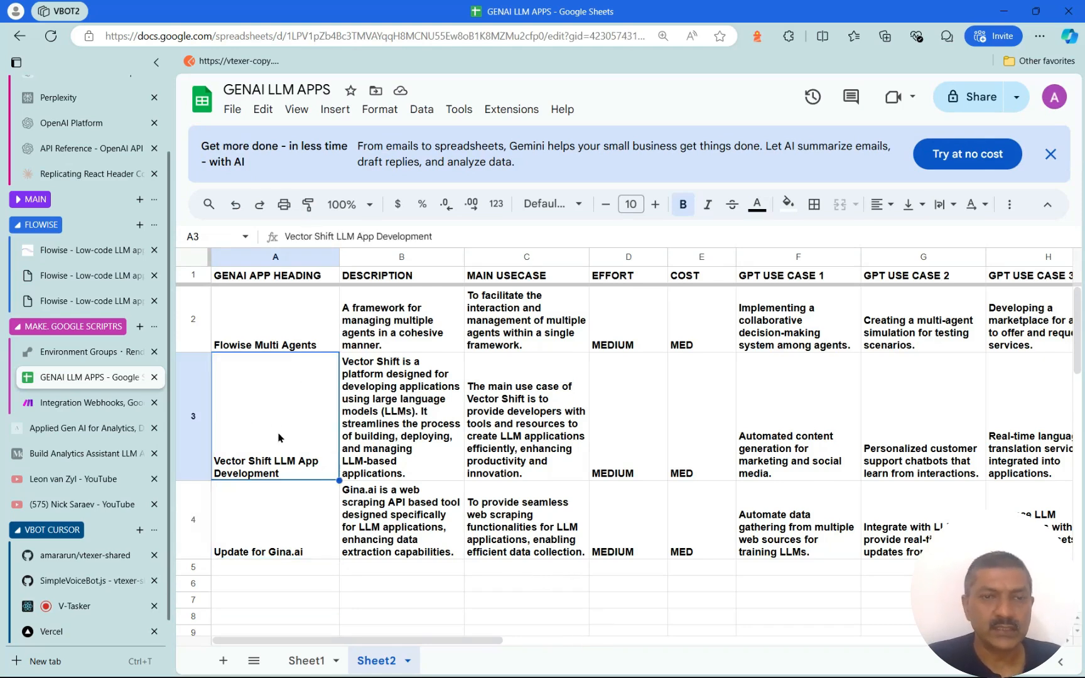
click(280, 530)
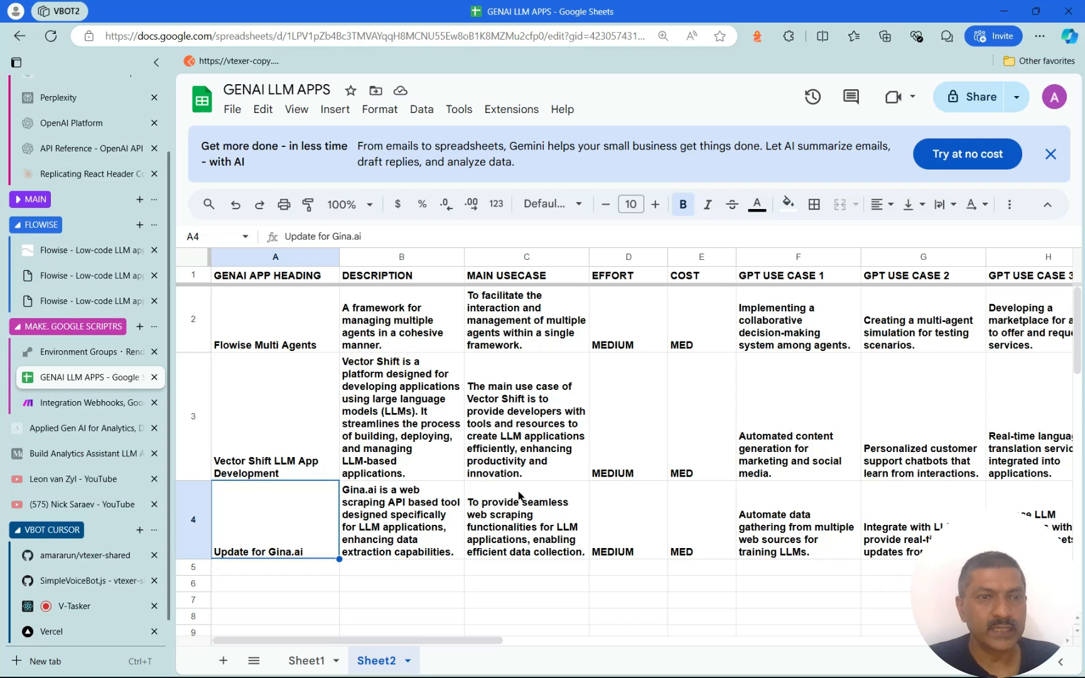
click(90, 584)
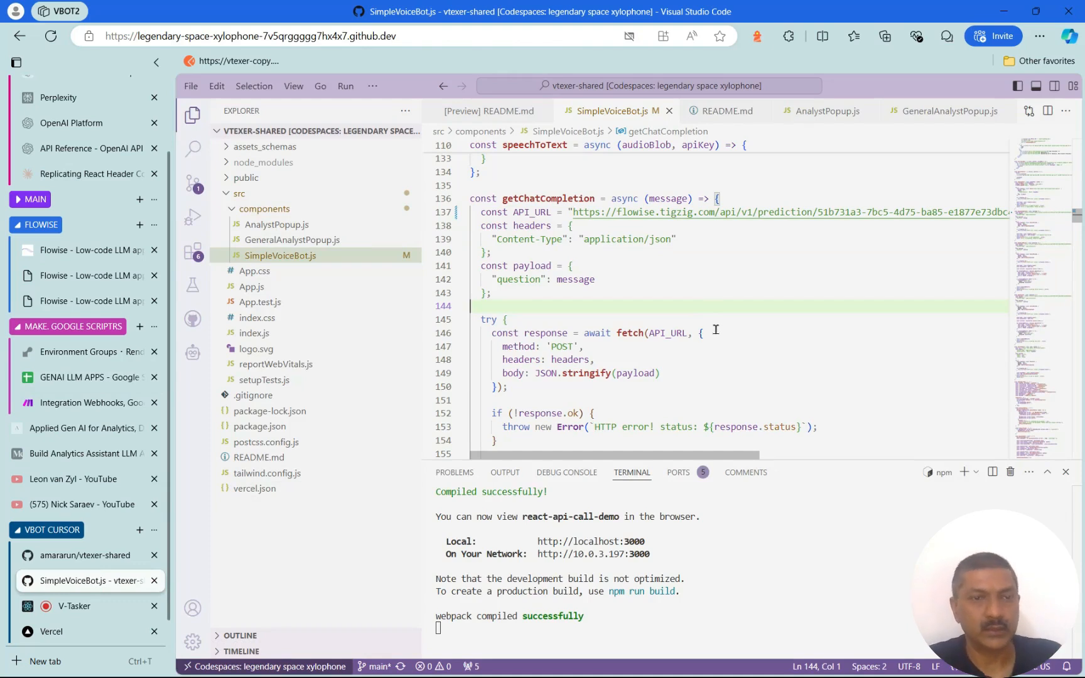
Commit the SimpleVoiceBot.js change with the message 'with updated url'
click(93, 555)
click(96, 582)
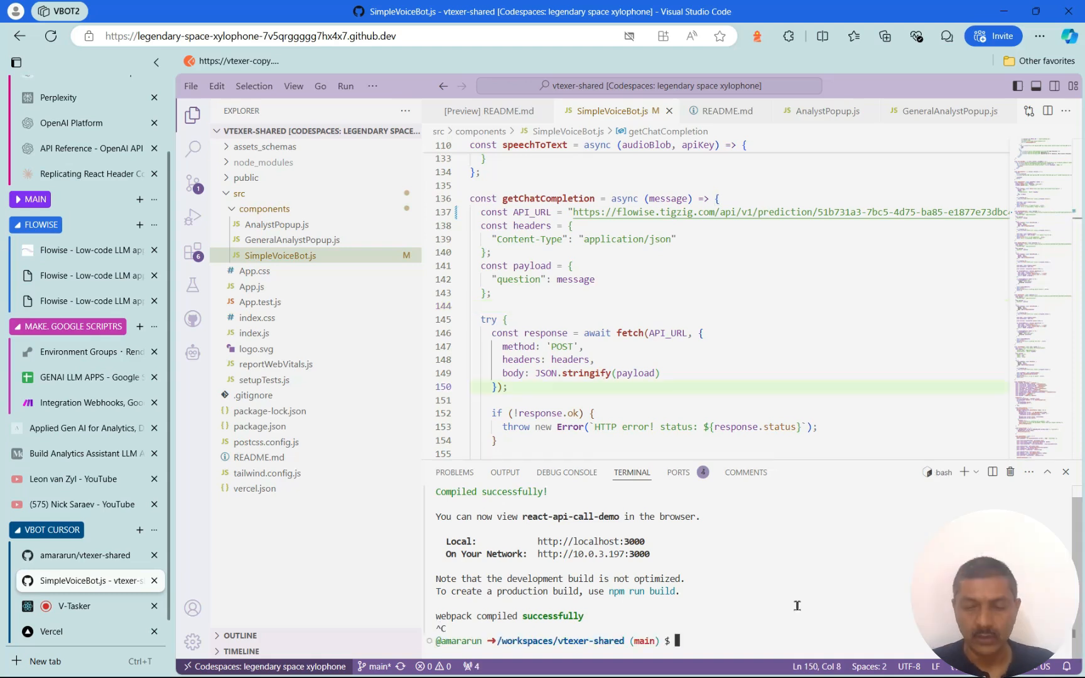
key(ctrl+shift+p)
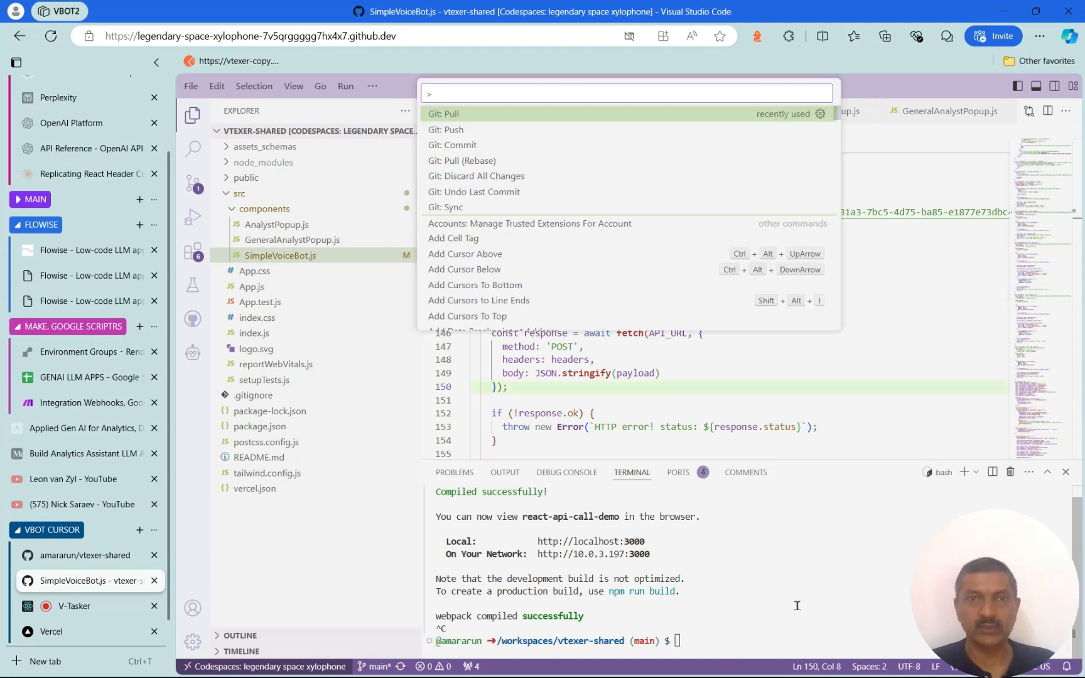
text(com)
key(Return)
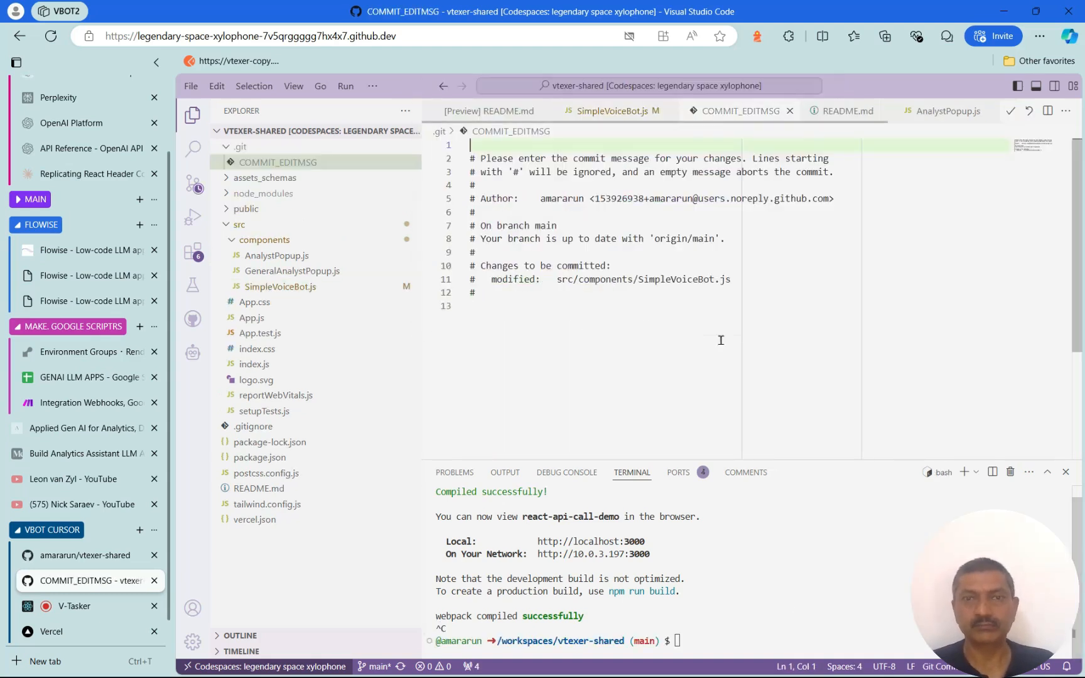
text(with update)
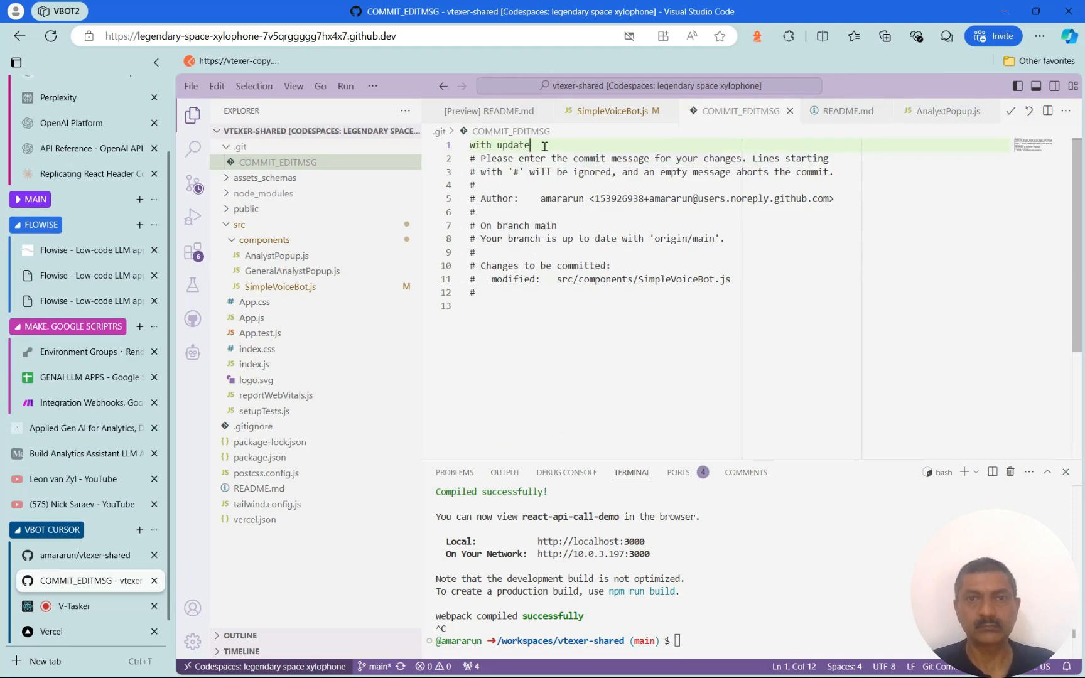
text(d url)
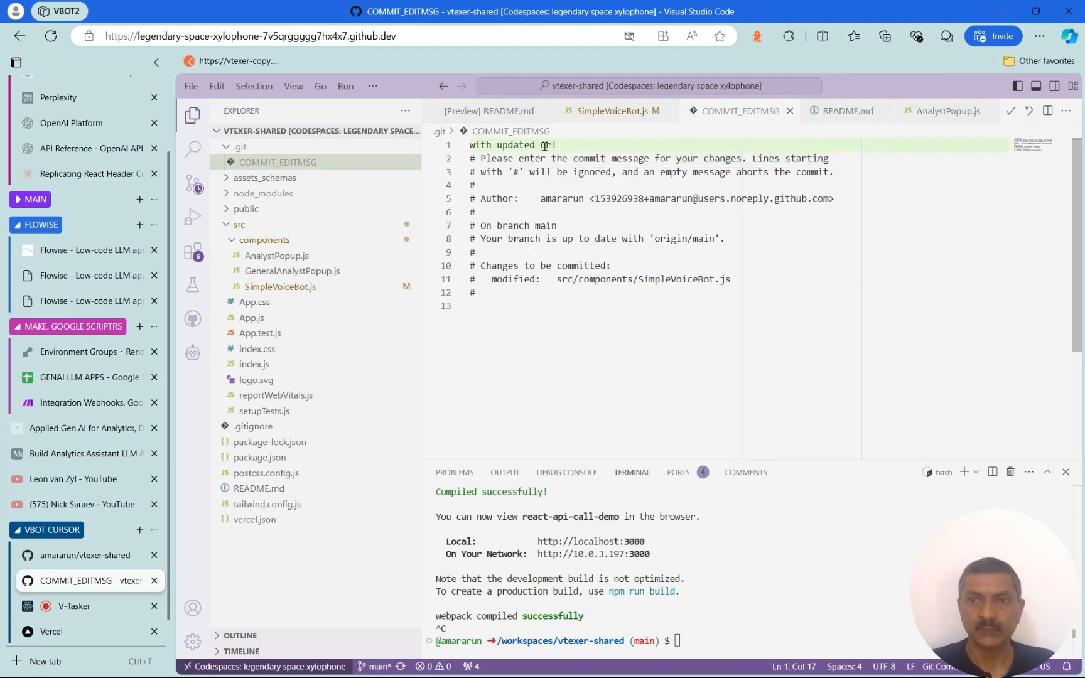
click(1011, 111)
Push the new commit to GitHub with Git: Push
key(ctrl+shift+p)
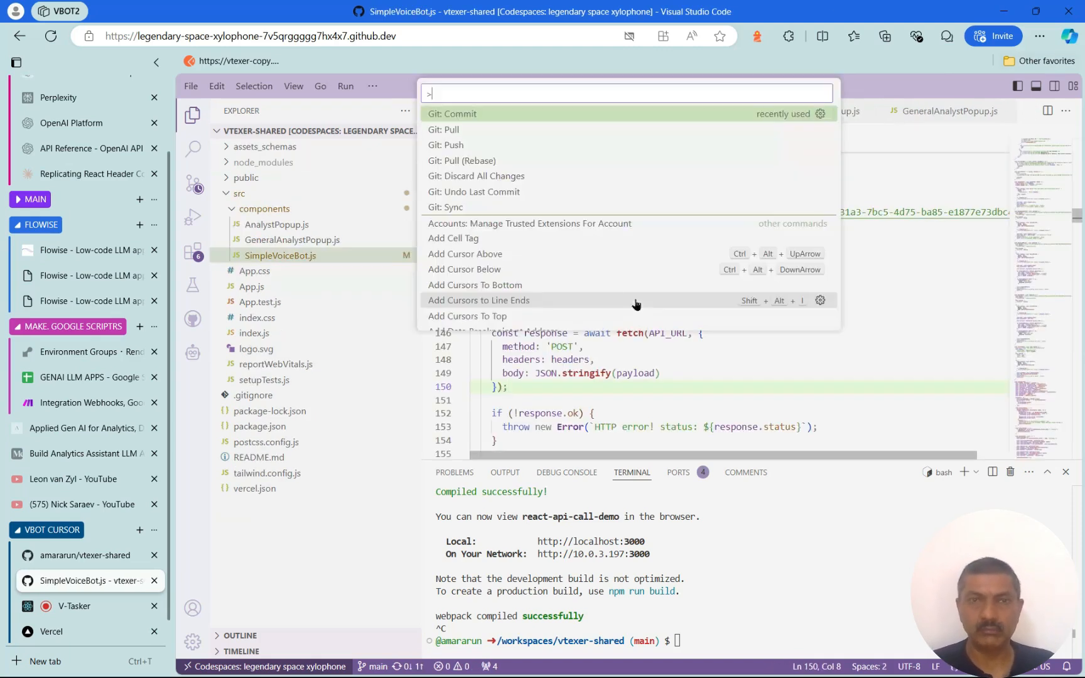
text(push)
key(Return)
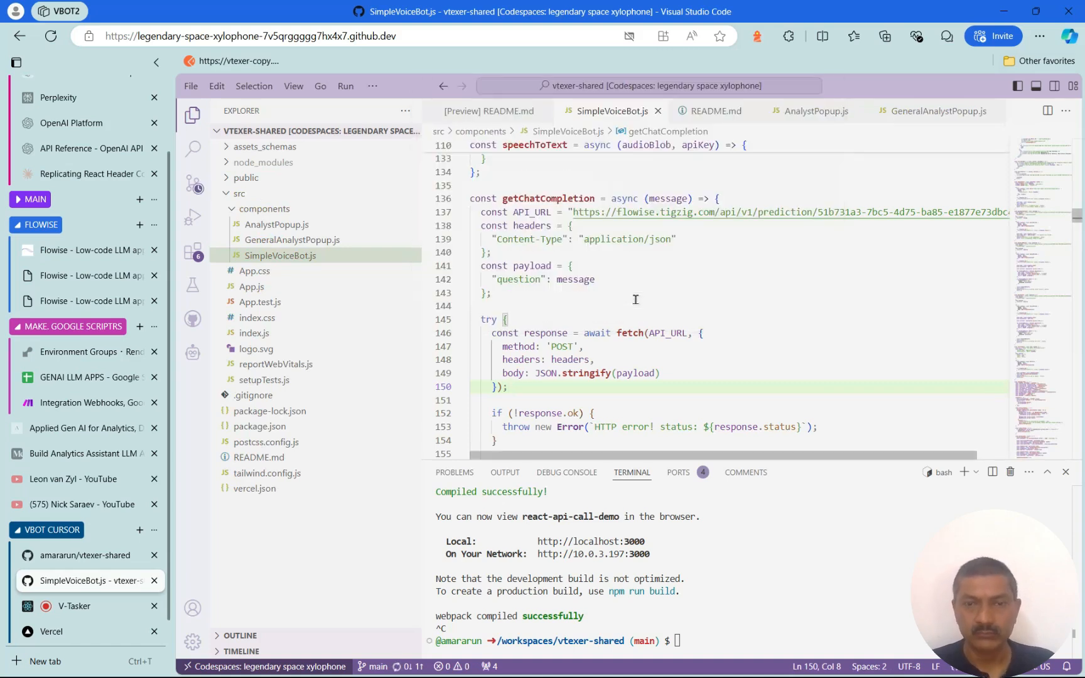
Reload the vtexer-shared repository to see the 'with updated url' commit, then go to Vercel
click(97, 554)
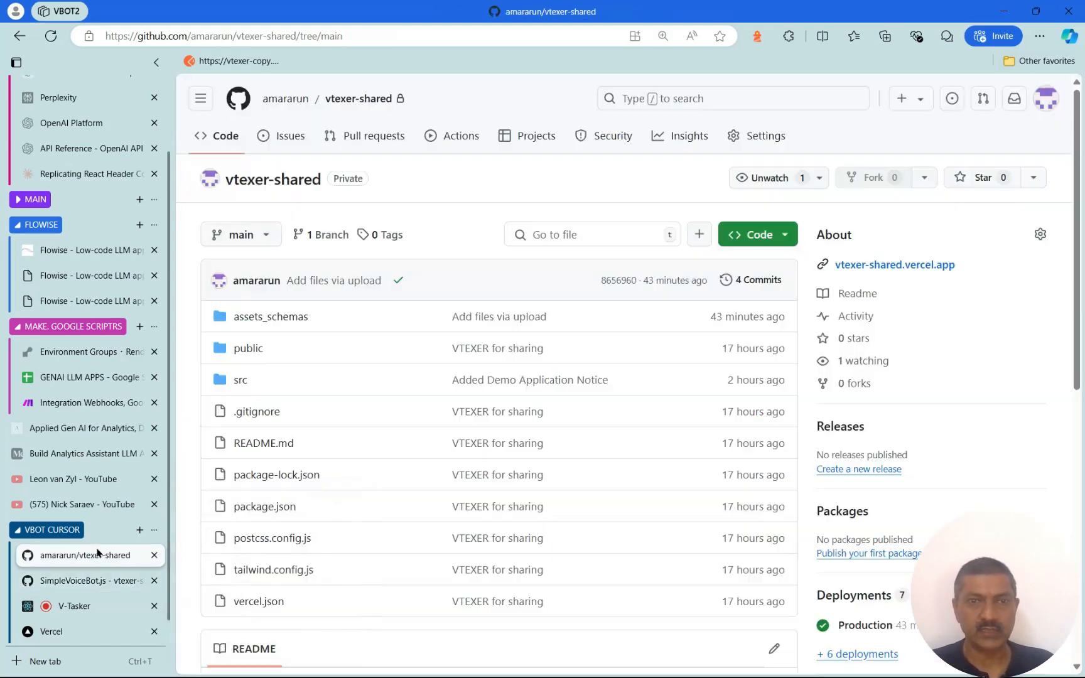
key(F5)
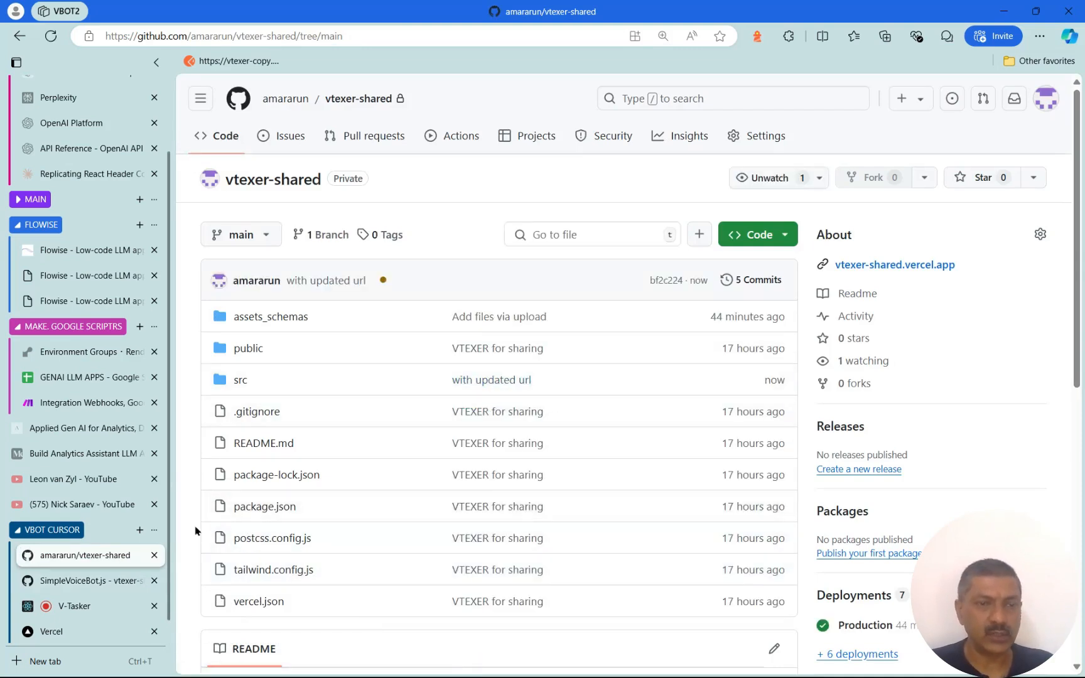
click(86, 638)
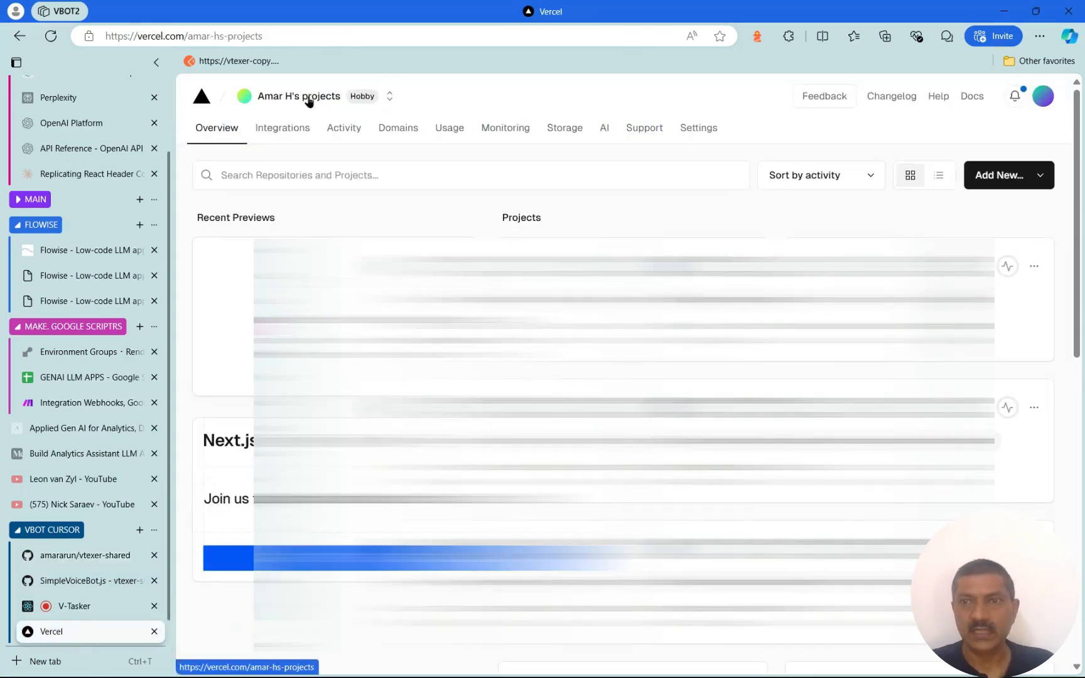
Import vtexer-shared into Vercel as a new project named vtexer-shared-temp-delete
click(1015, 186)
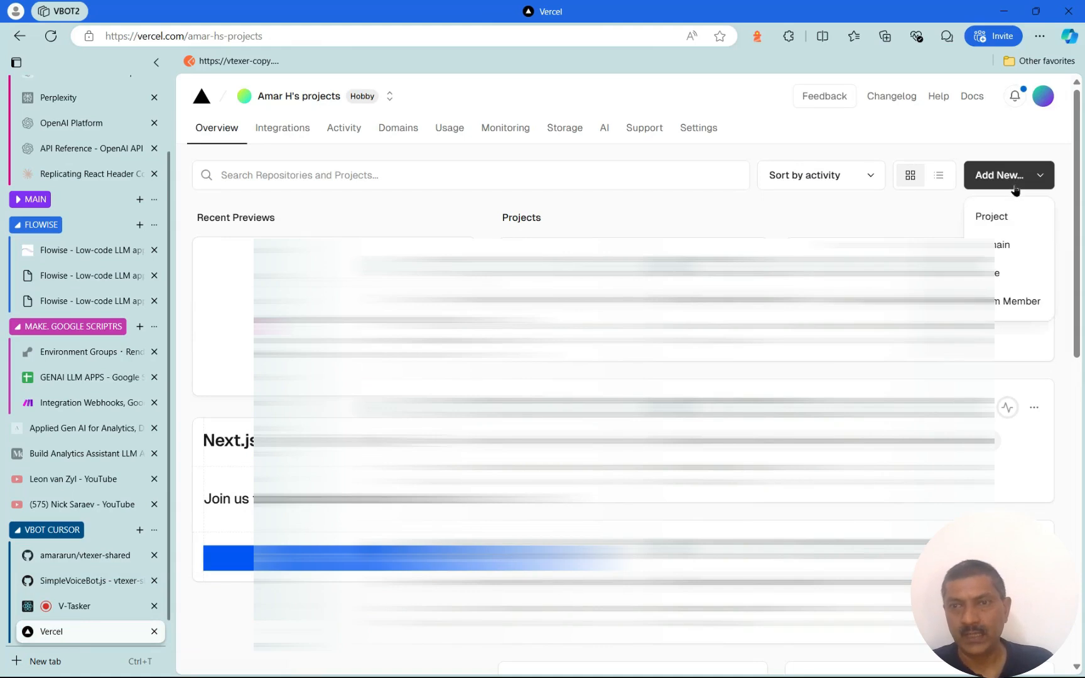
click(1011, 216)
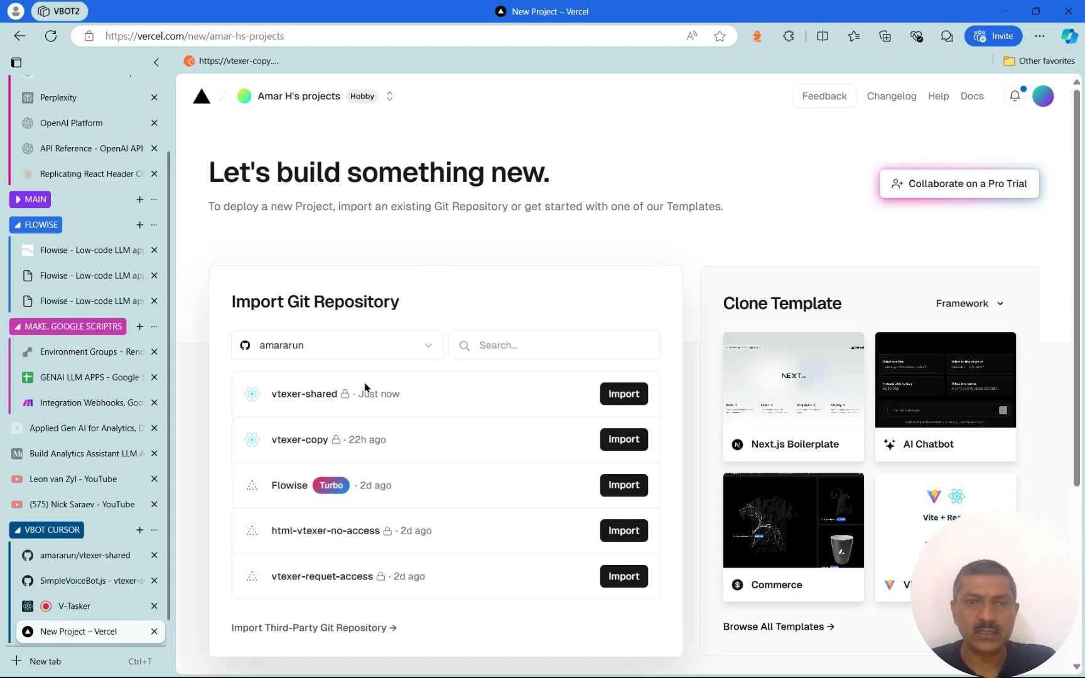
click(623, 394)
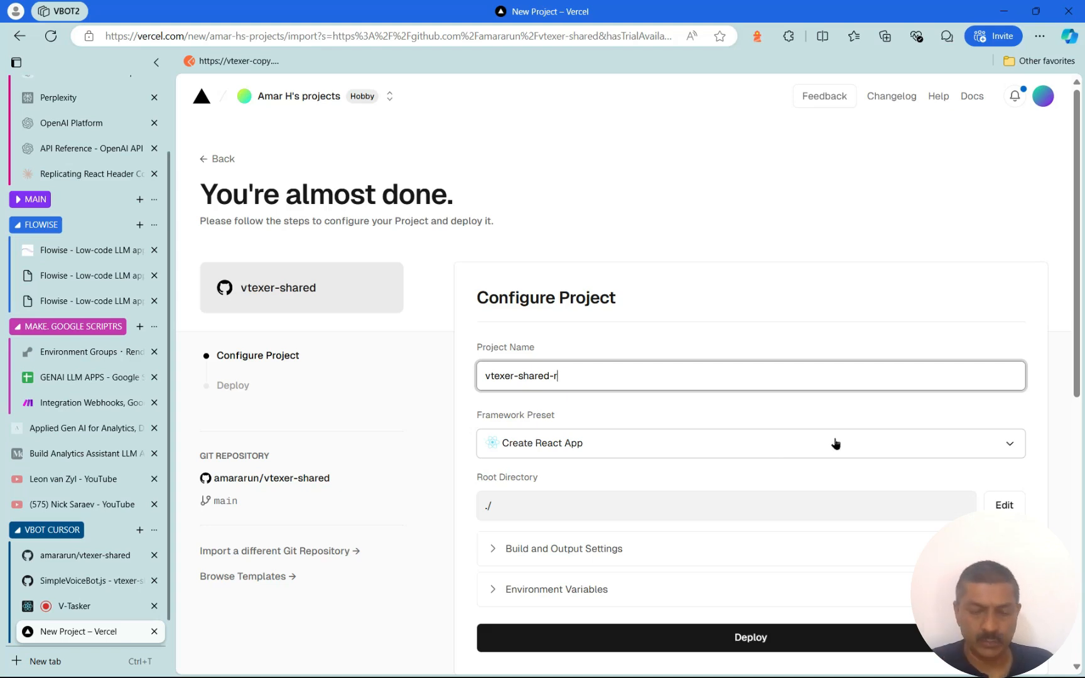
text(delete)
key(Return)
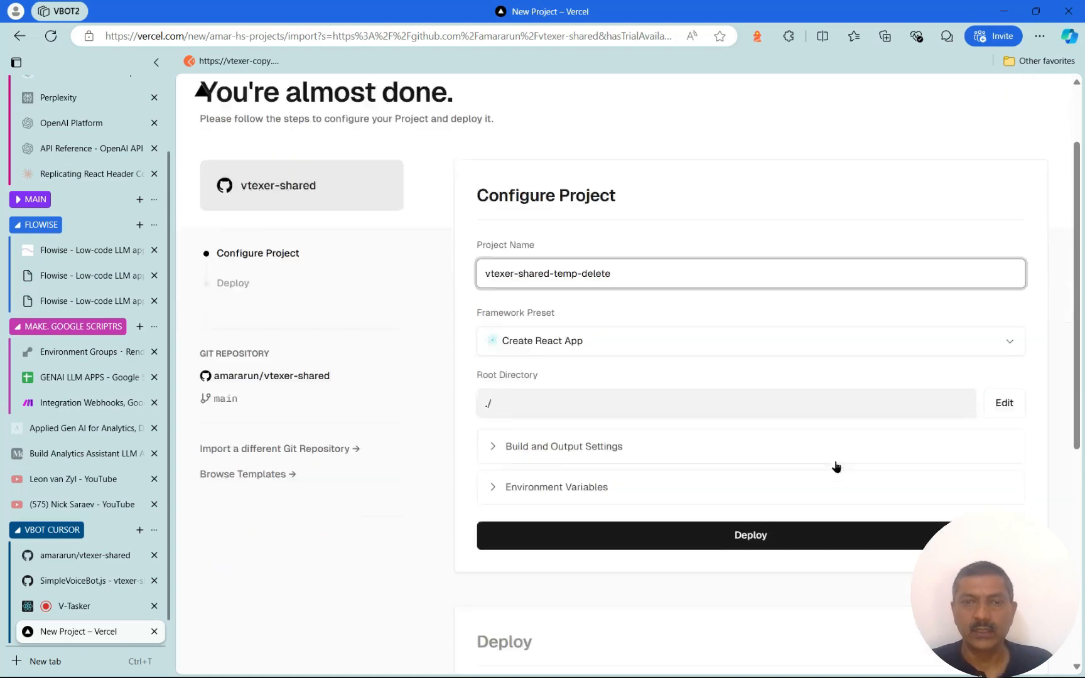
Keep ./ as the root directory, deploy the project, and open the live site
click(1004, 364)
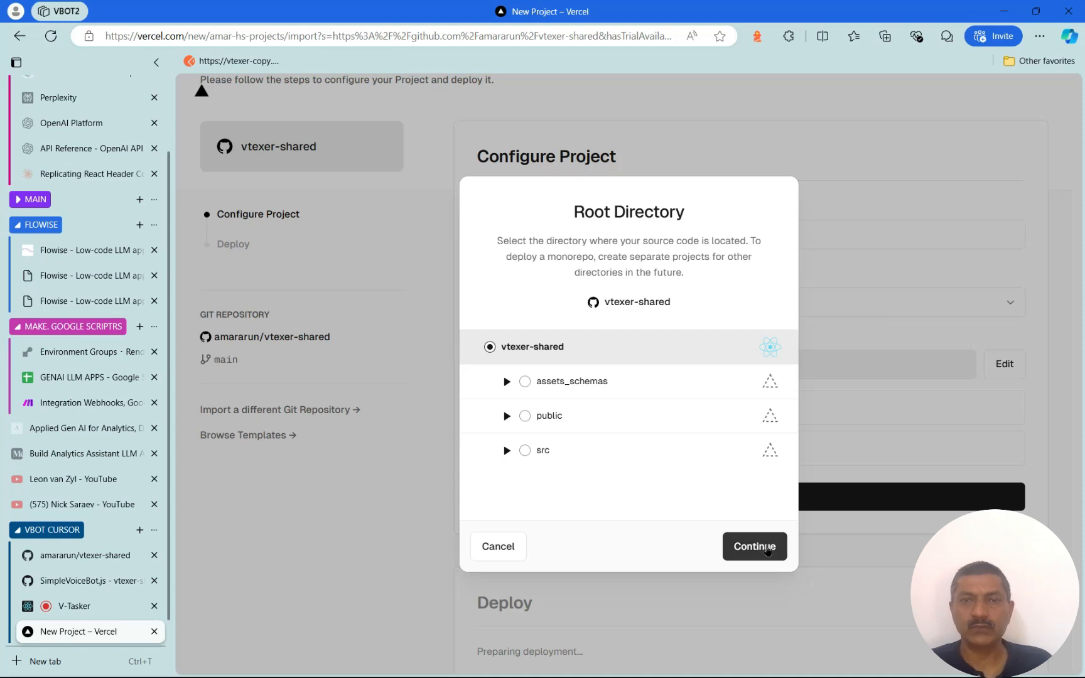
click(755, 547)
scroll(824, 523, down, 1)
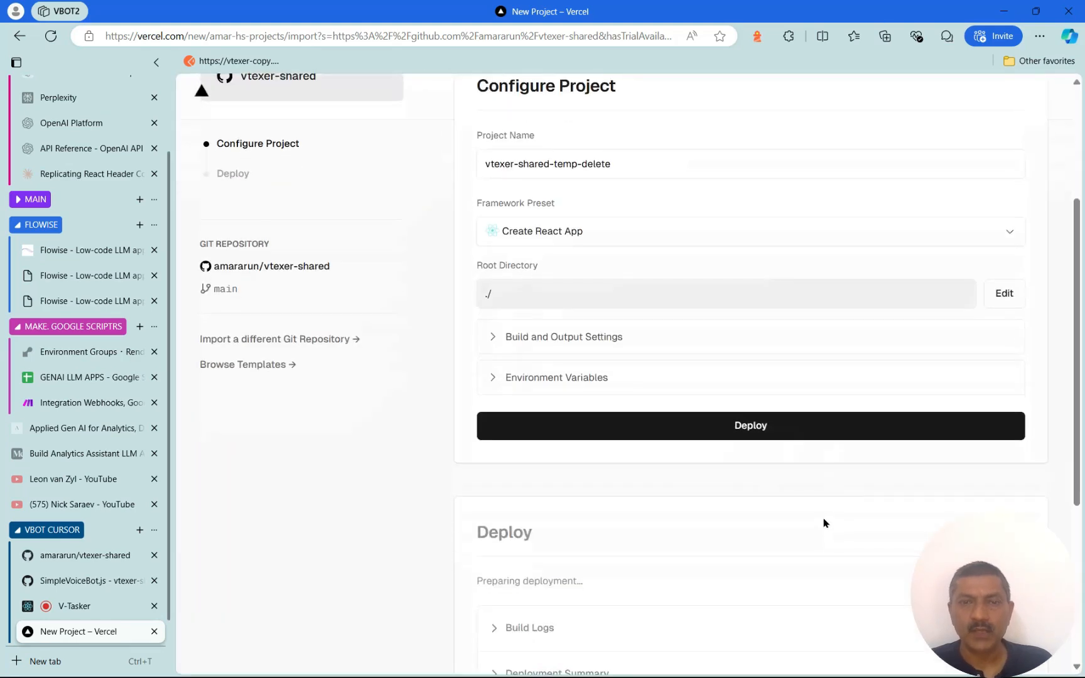
click(754, 438)
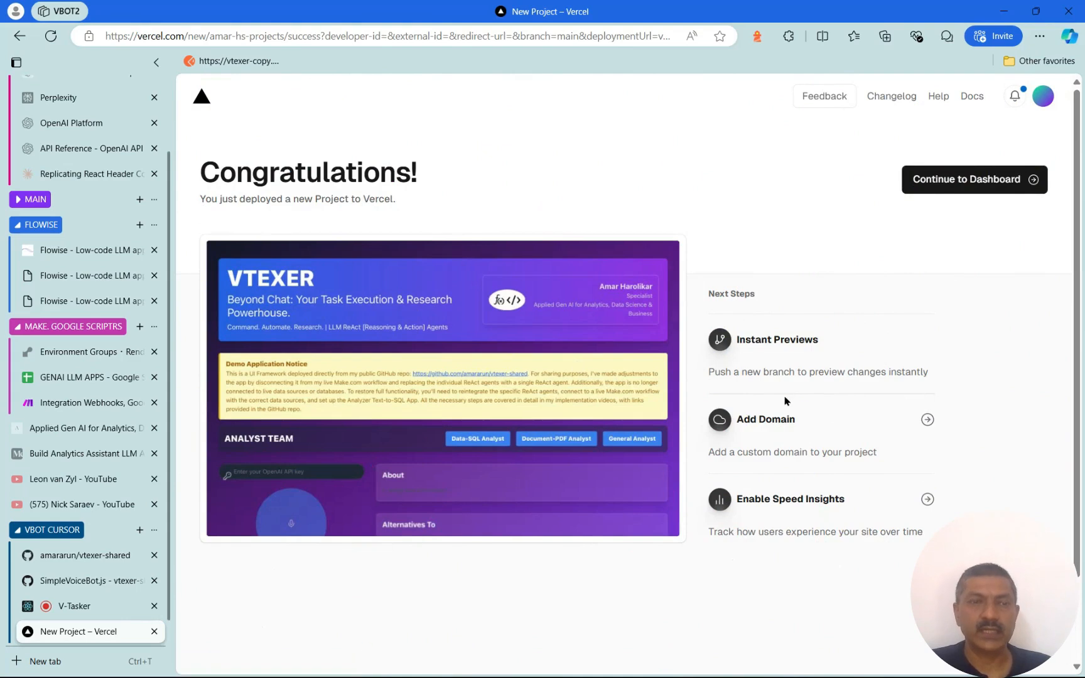
click(595, 391)
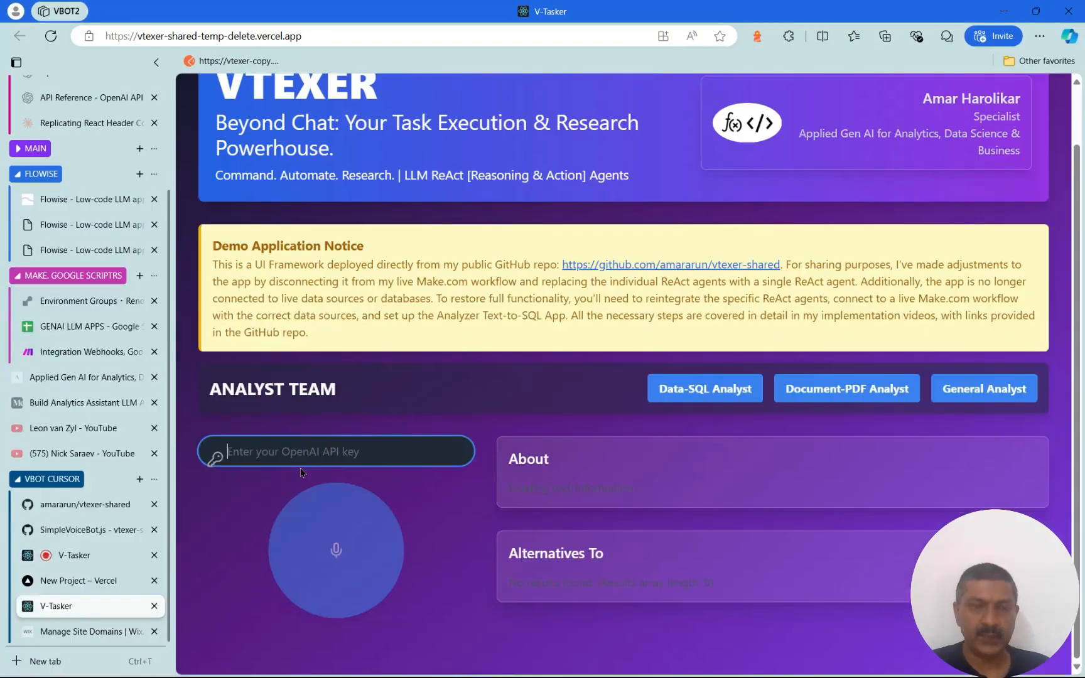
Paste the OpenAI API key into the deployed V-Tasker, allow the microphone, send a spoken request, then check the GENAI LLM APPS sheet
key(ctrl+v)
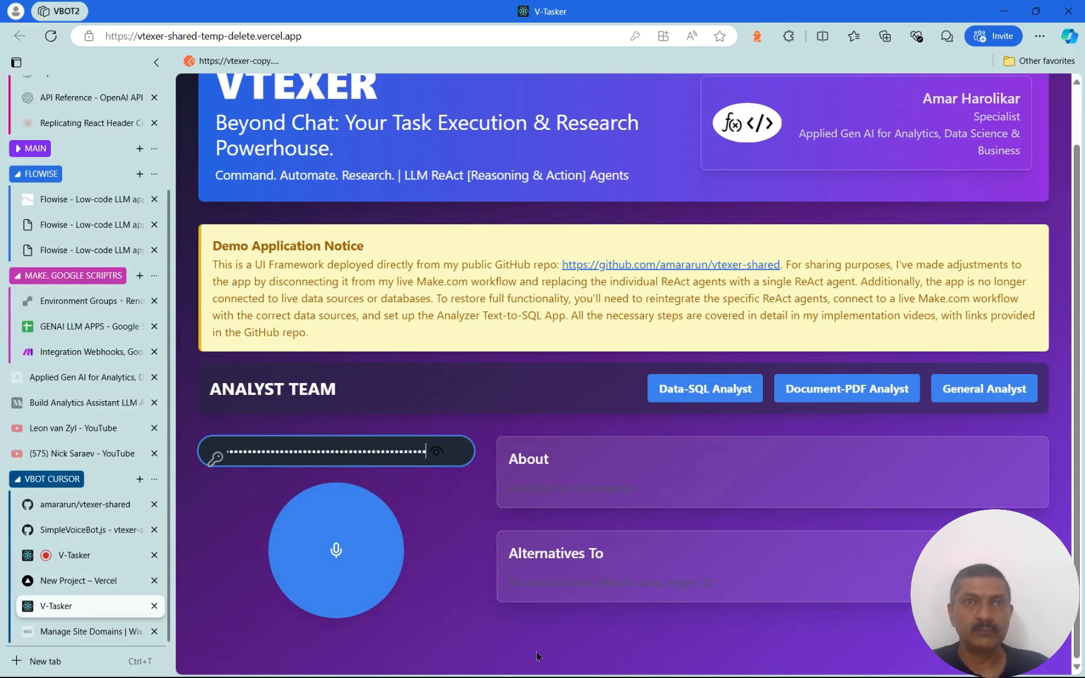
click(325, 564)
click(133, 129)
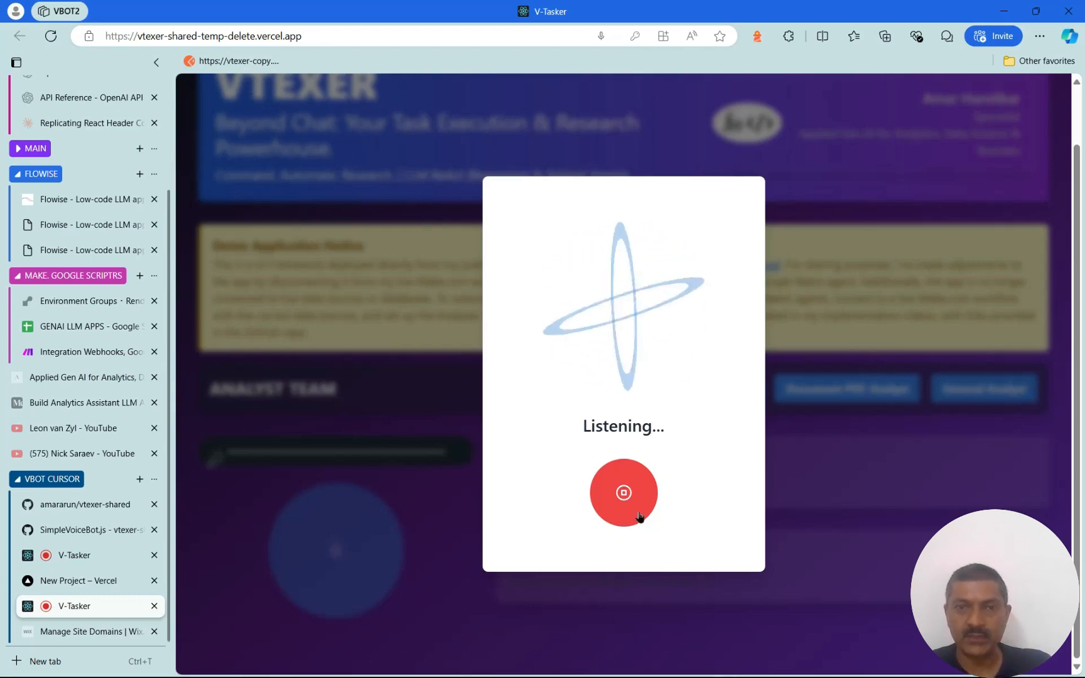
click(636, 510)
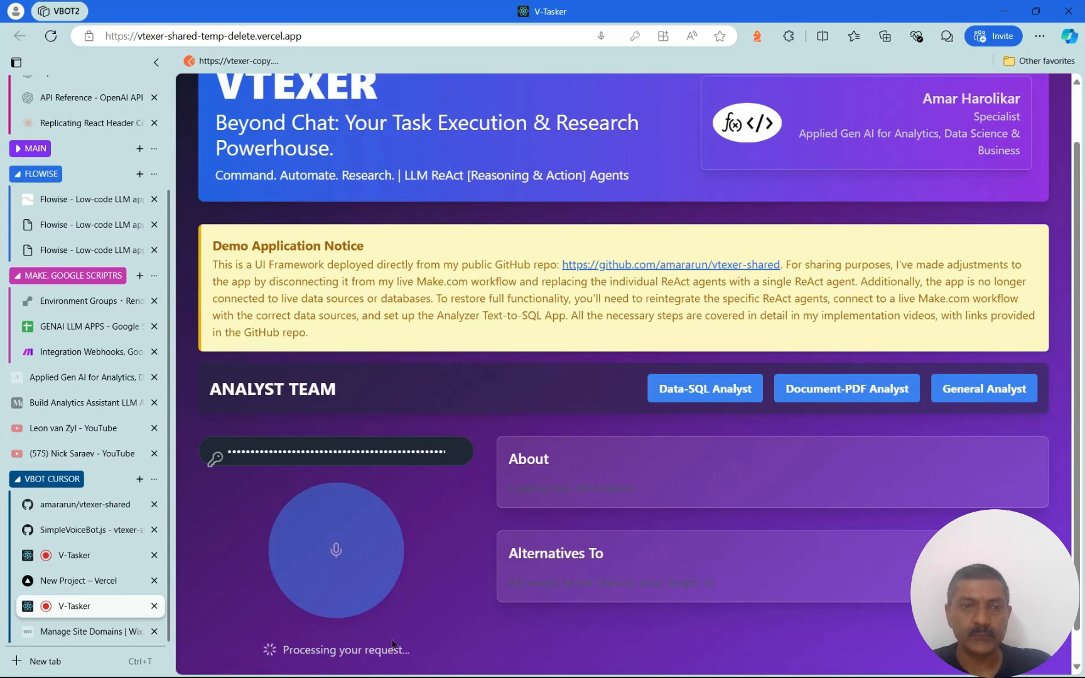
click(94, 329)
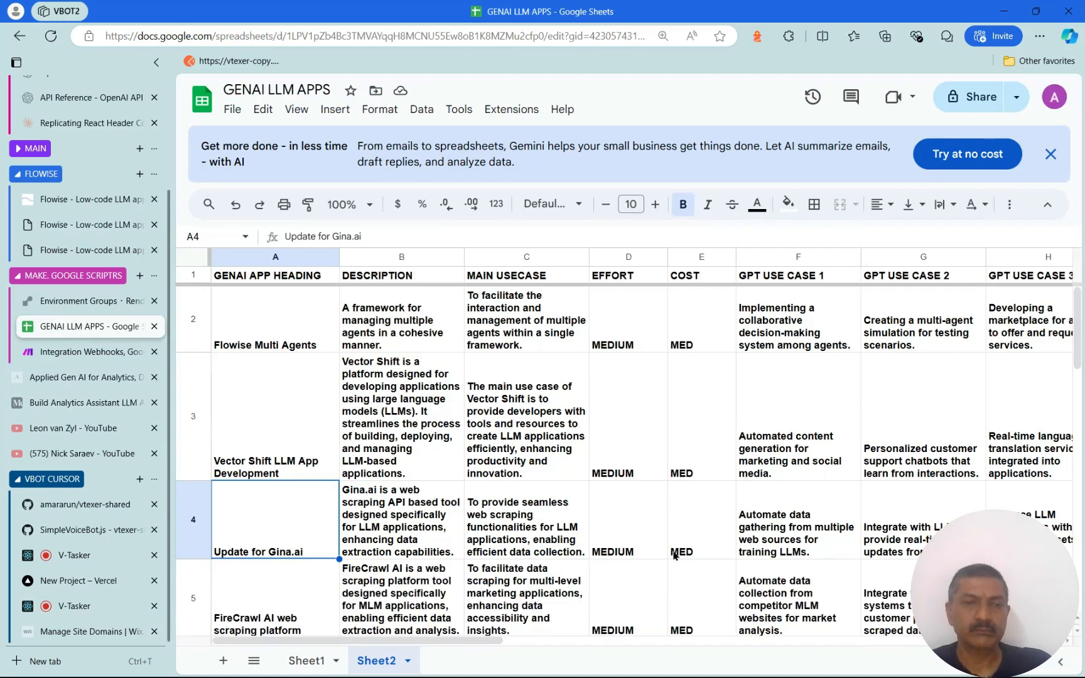
Check row 5 of GENAI LLM APPS for the FireCrawl AI entry, then read V-Tasker's confirmation
scroll(674, 555, down, 1)
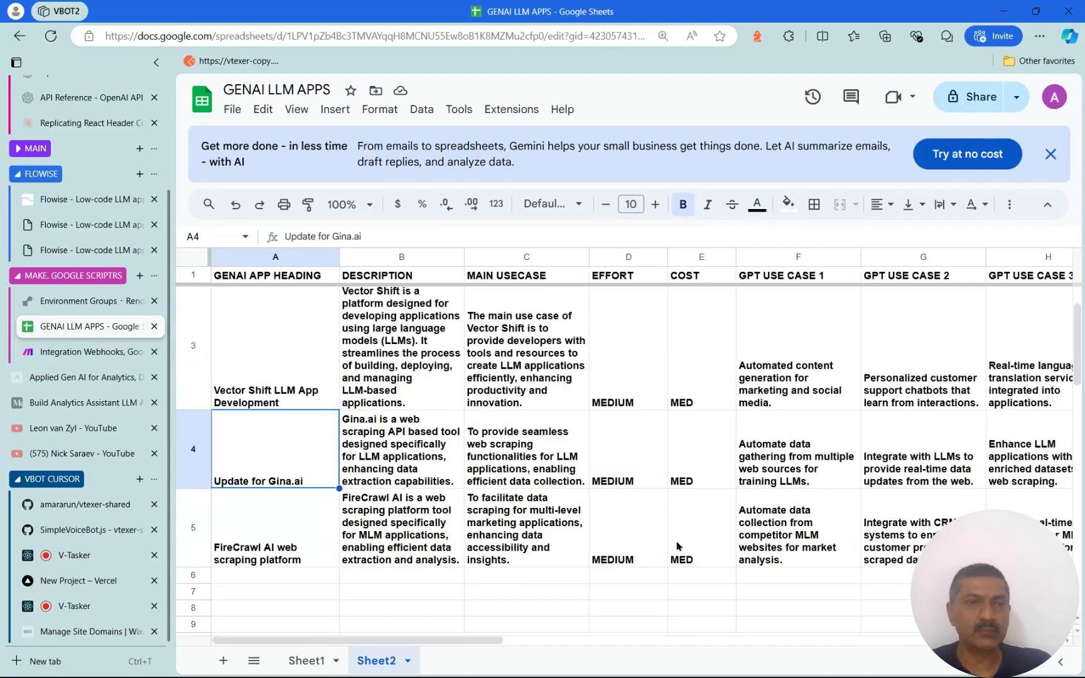
click(98, 606)
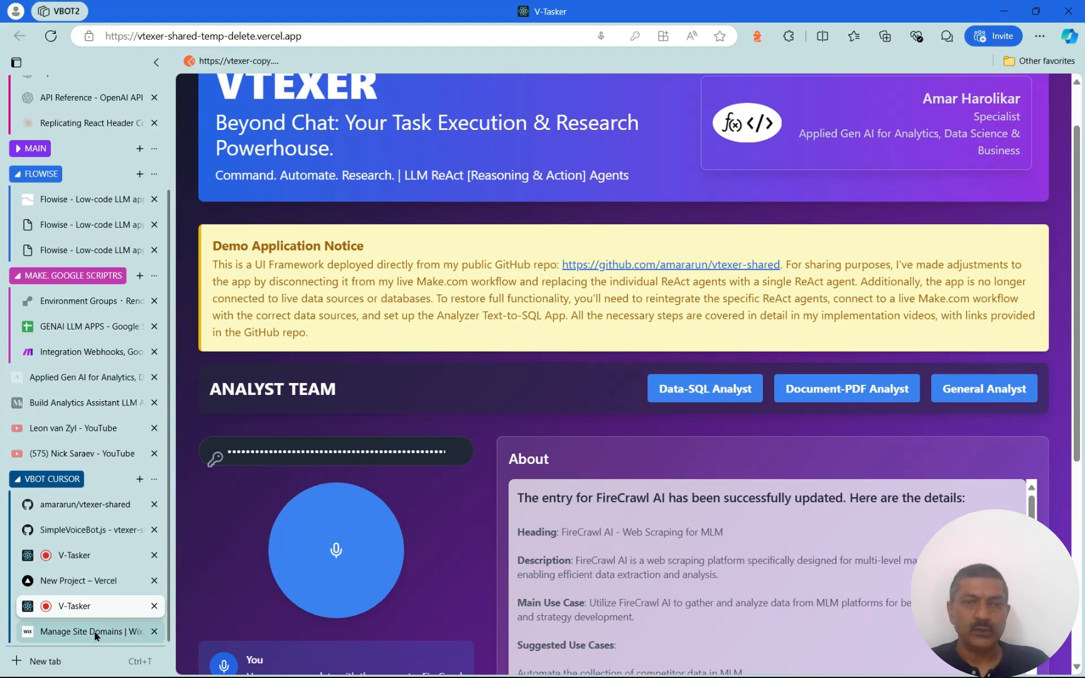
mouse_move(96, 636)
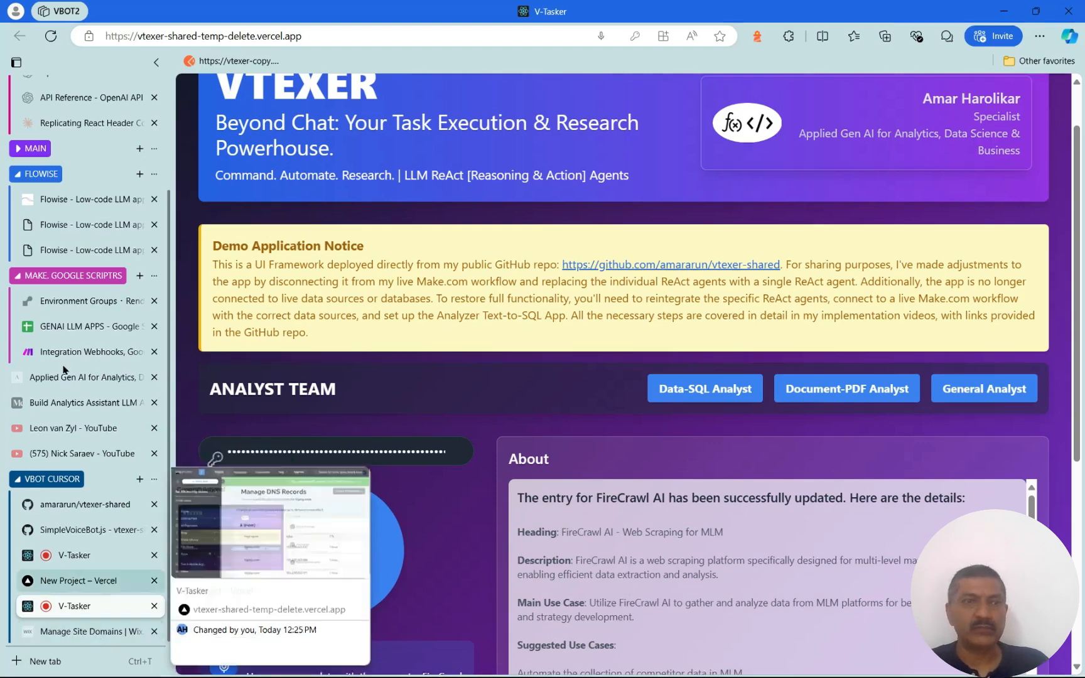
Review the TEST_LLAMPAPS chatflow's CURL prediction request and Share Chatbot public link
click(79, 199)
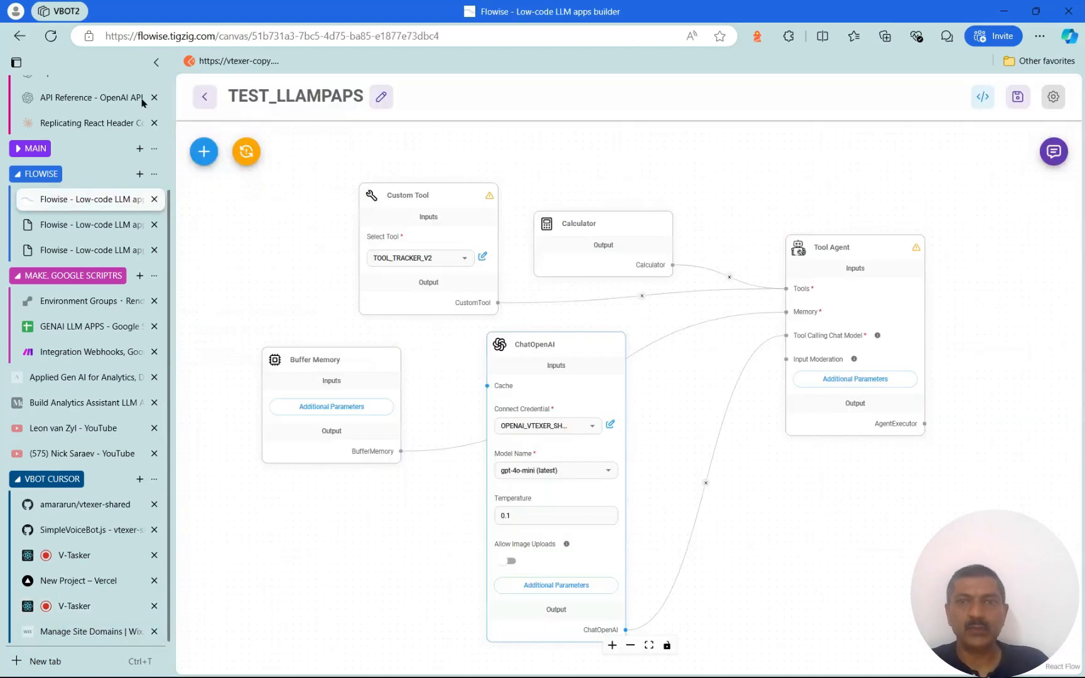
click(973, 99)
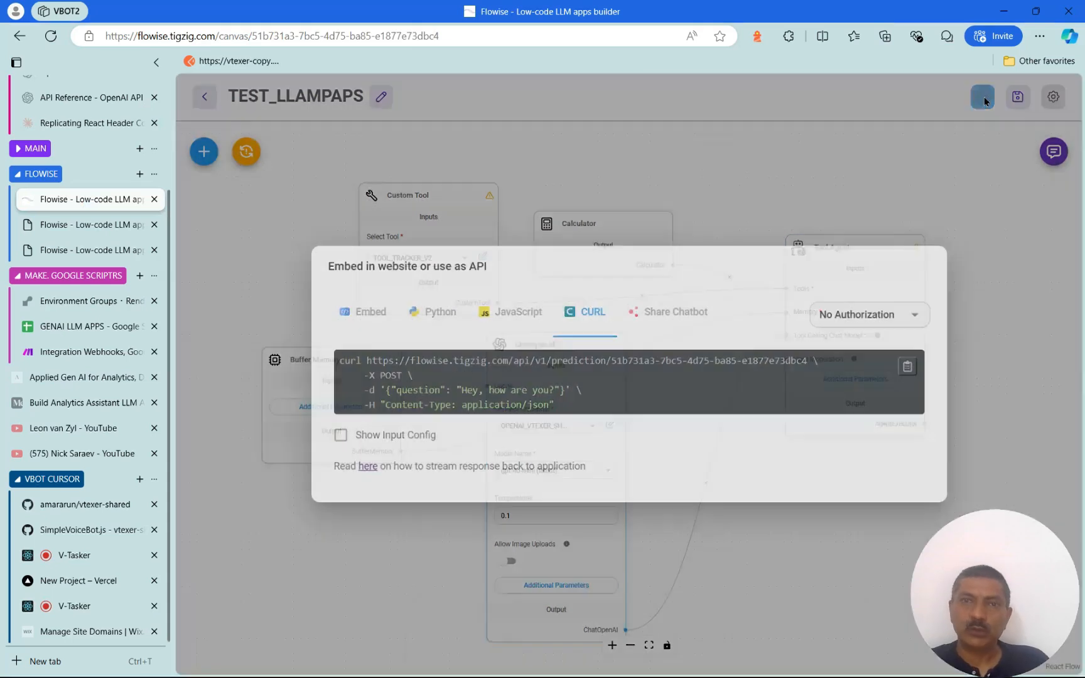
click(697, 310)
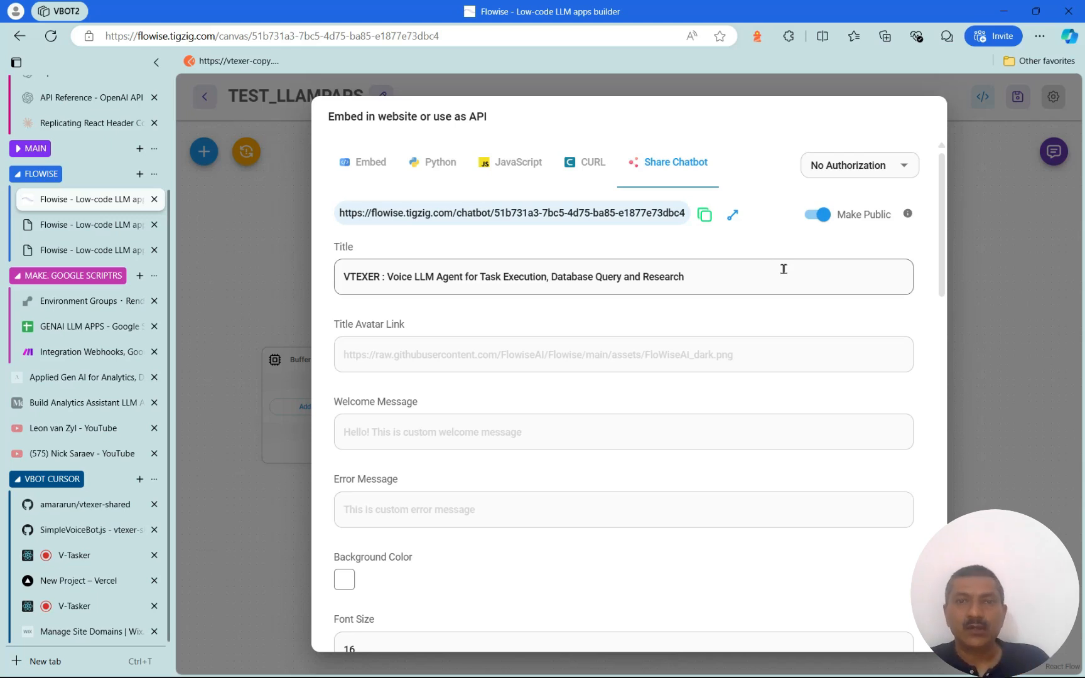
click(593, 163)
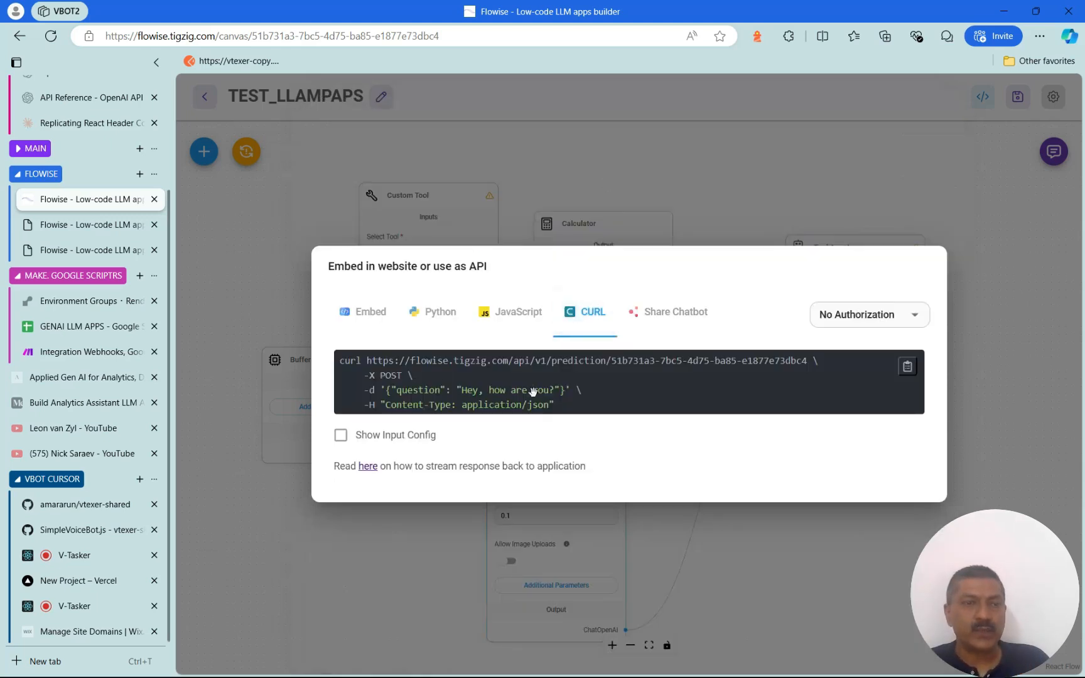
key(Escape)
click(88, 531)
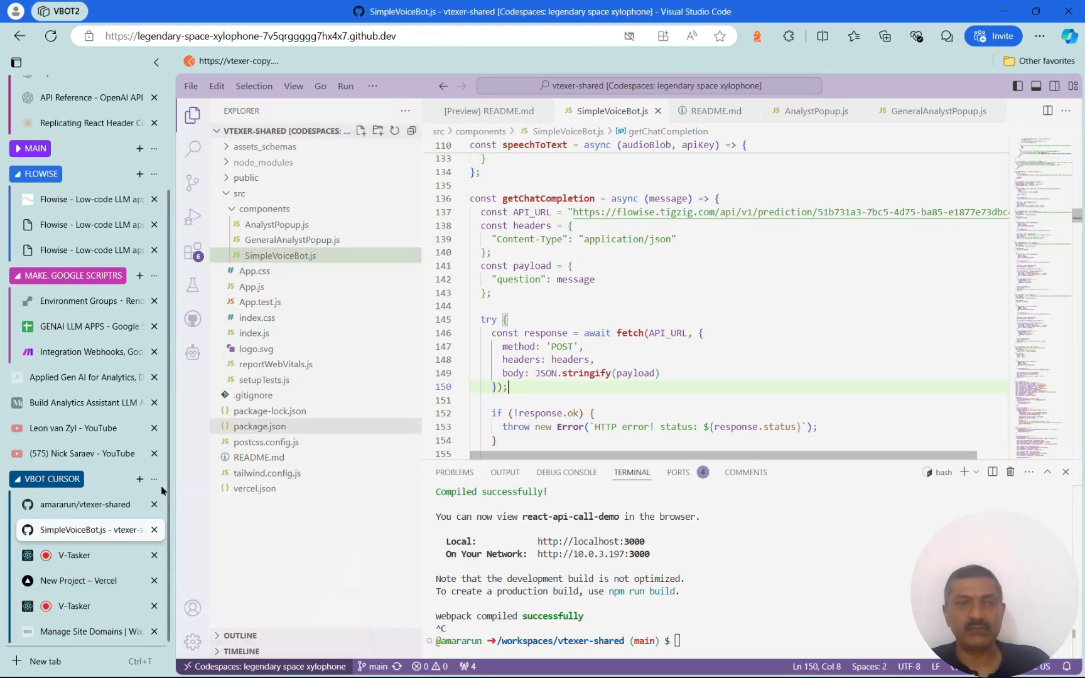
Check the API_URL on line 137 of SimpleVoiceBot.js, then view the port 3000 V-Tasker preview
mouse_move(113, 581)
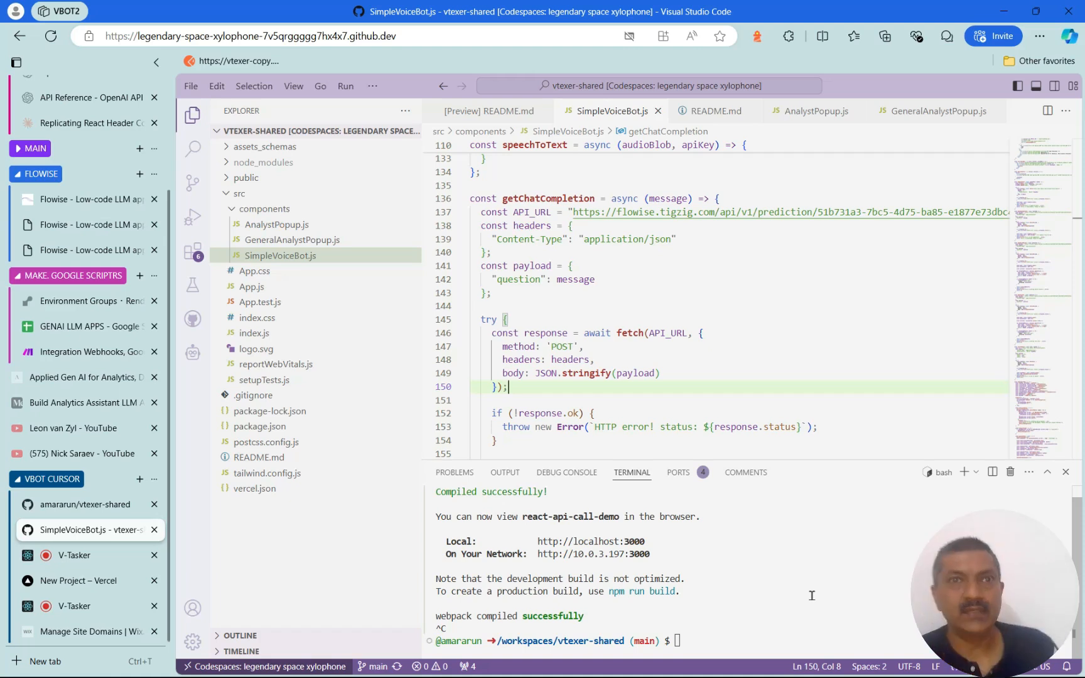
click(74, 555)
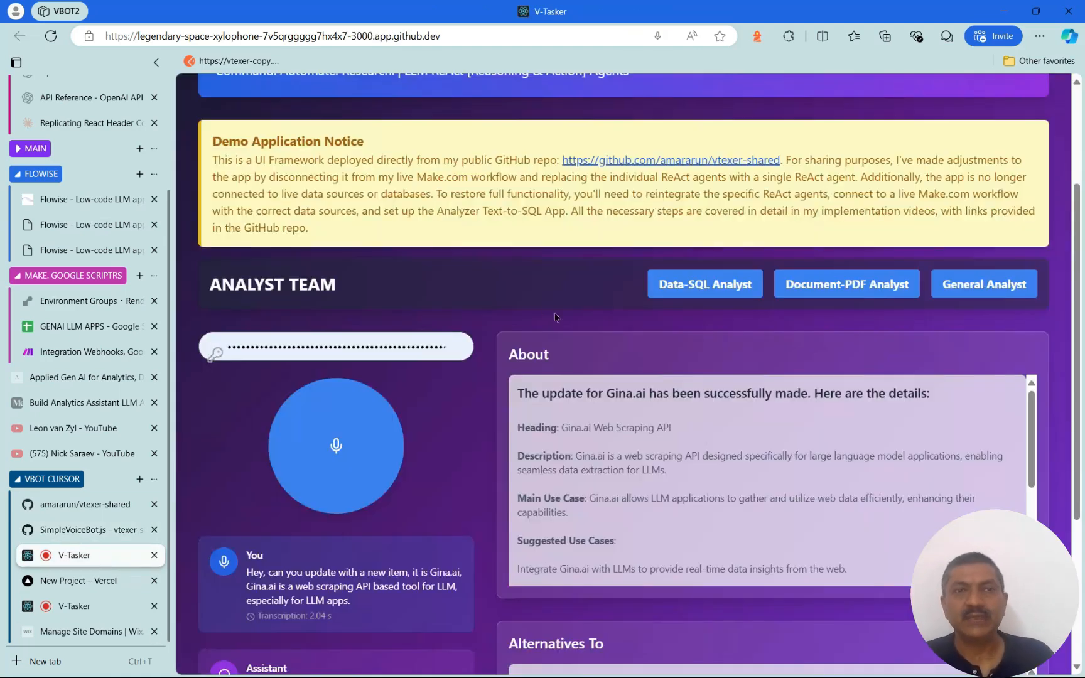